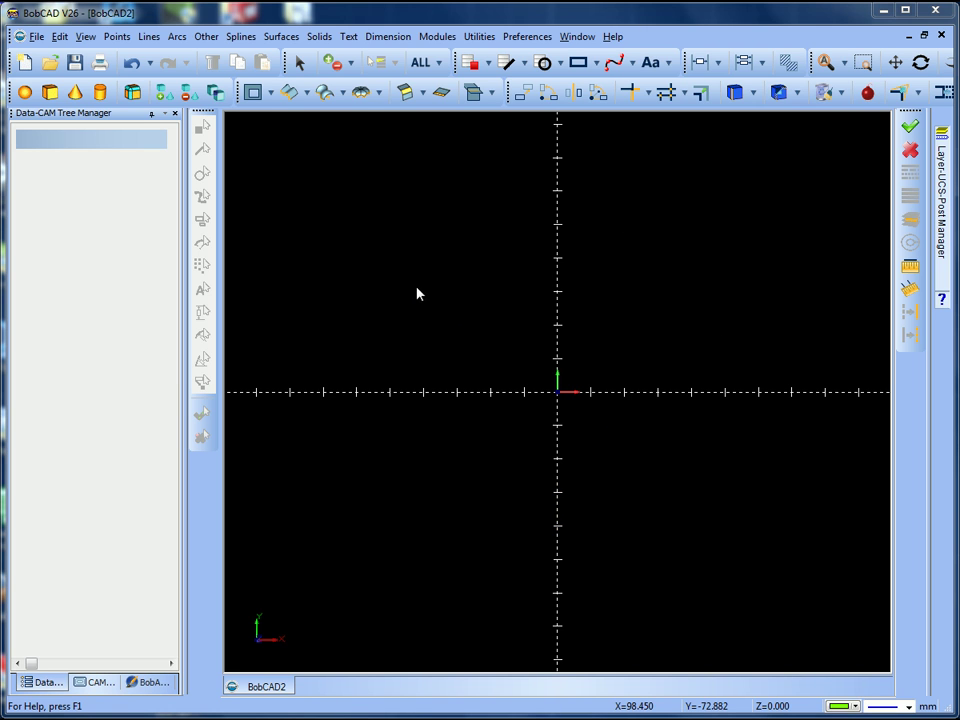
# - Set up a rectangle centred on the origin with a length of 100 mm and a width of 100 mm
pyautogui.click(204, 38)
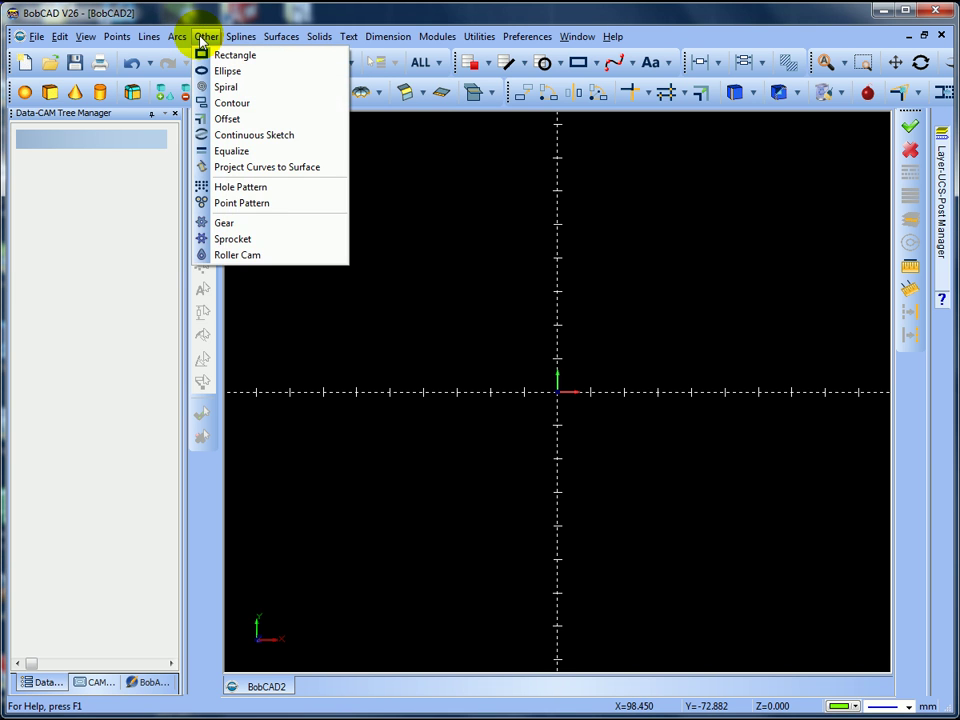
pyautogui.click(218, 57)
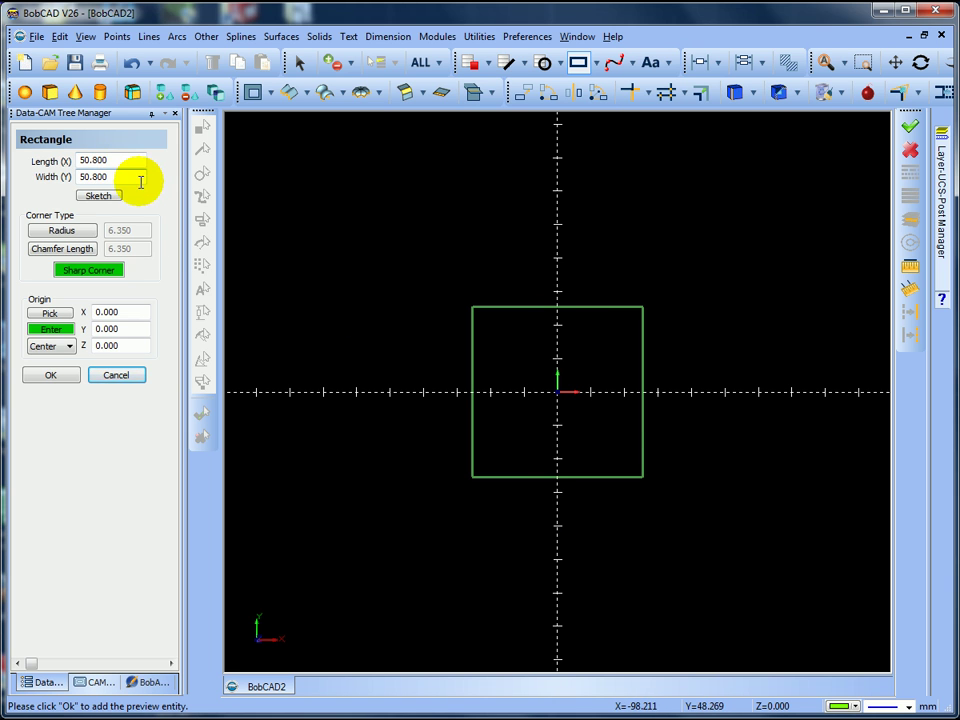
pyautogui.doubleClick(120, 159)
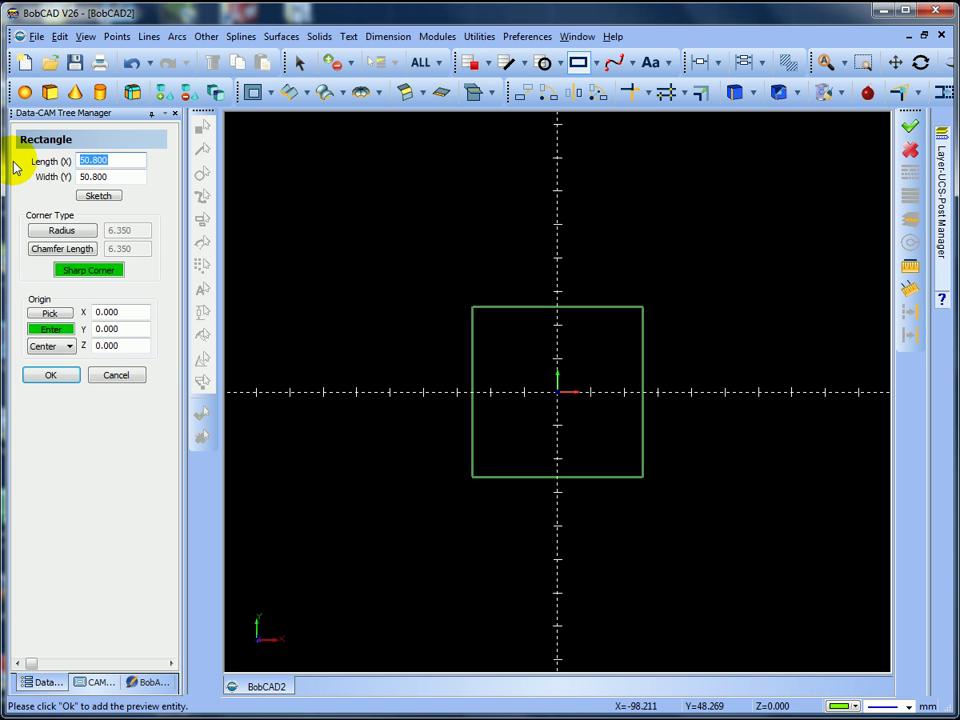
pyautogui.write('100')
pyautogui.press('Tab')
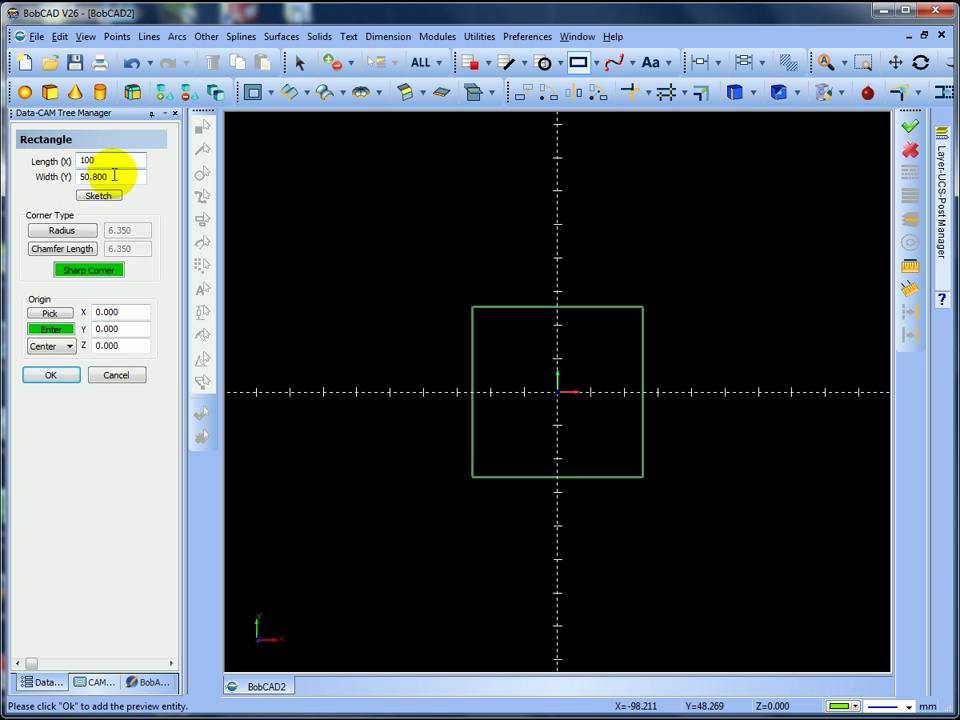
pyautogui.write('100')
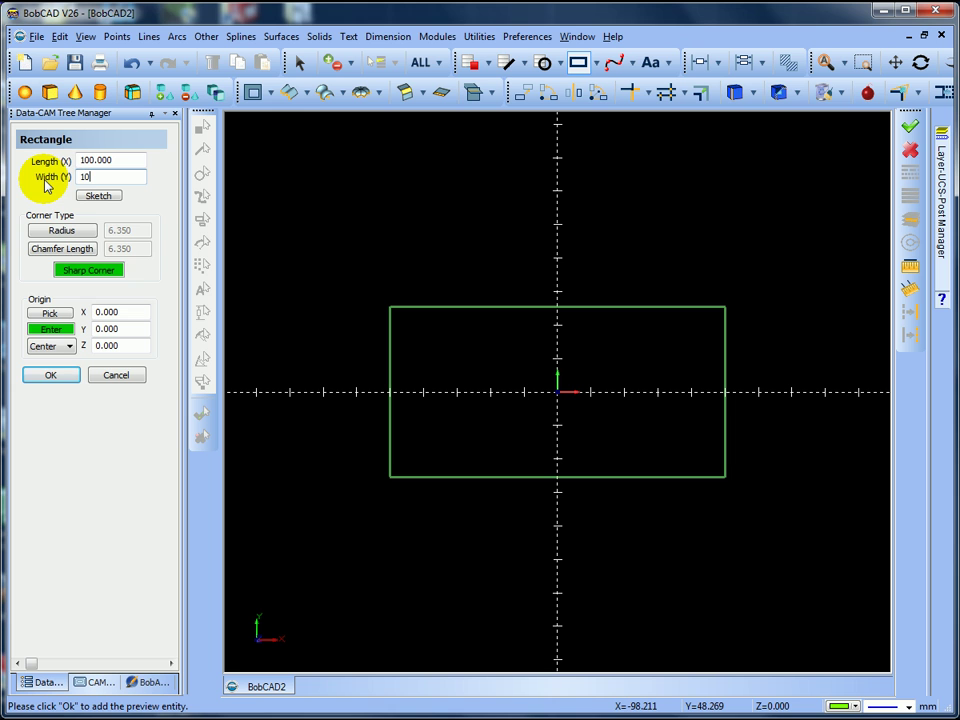
# - Create the rectangle at the origin with 20 mm radius corners, and undo its creation
pyautogui.click(70, 231)
pyautogui.doubleClick(119, 231)
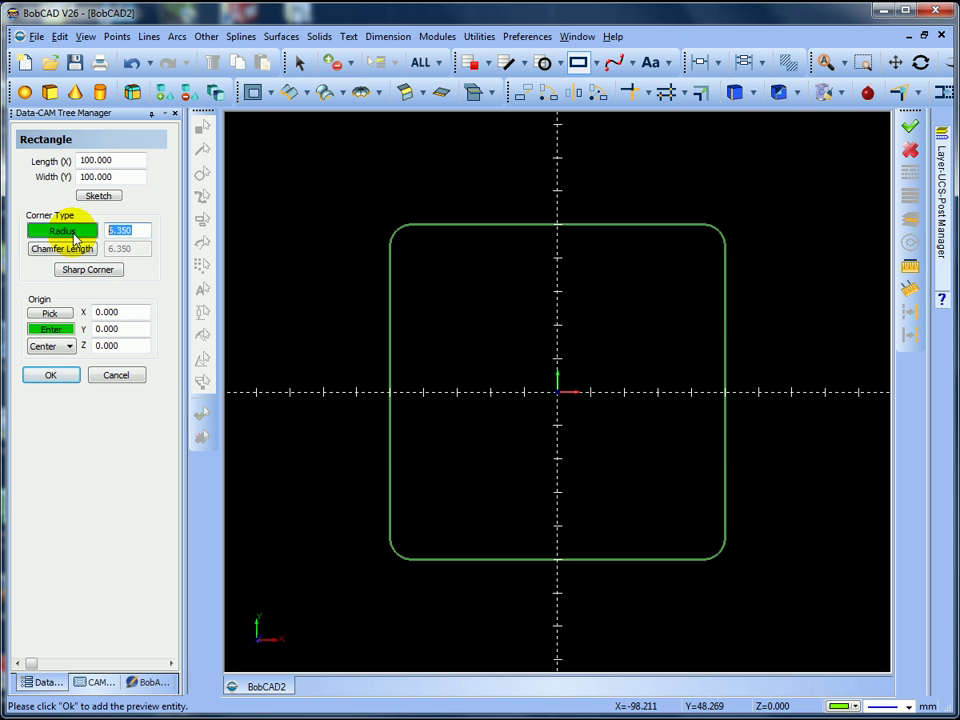
pyautogui.write('20')
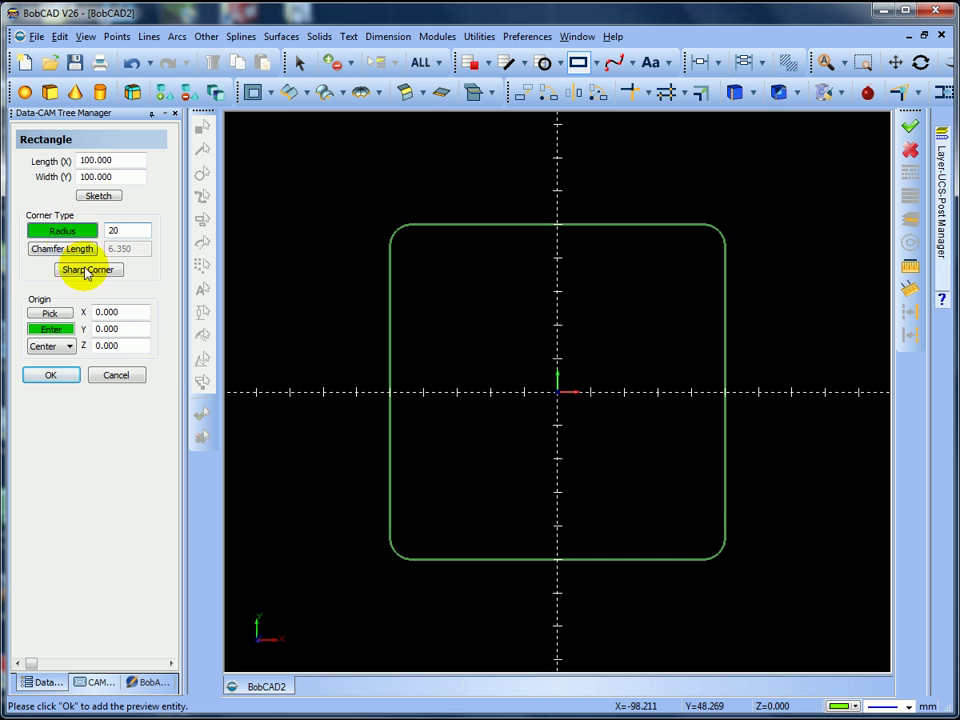
pyautogui.click(133, 326)
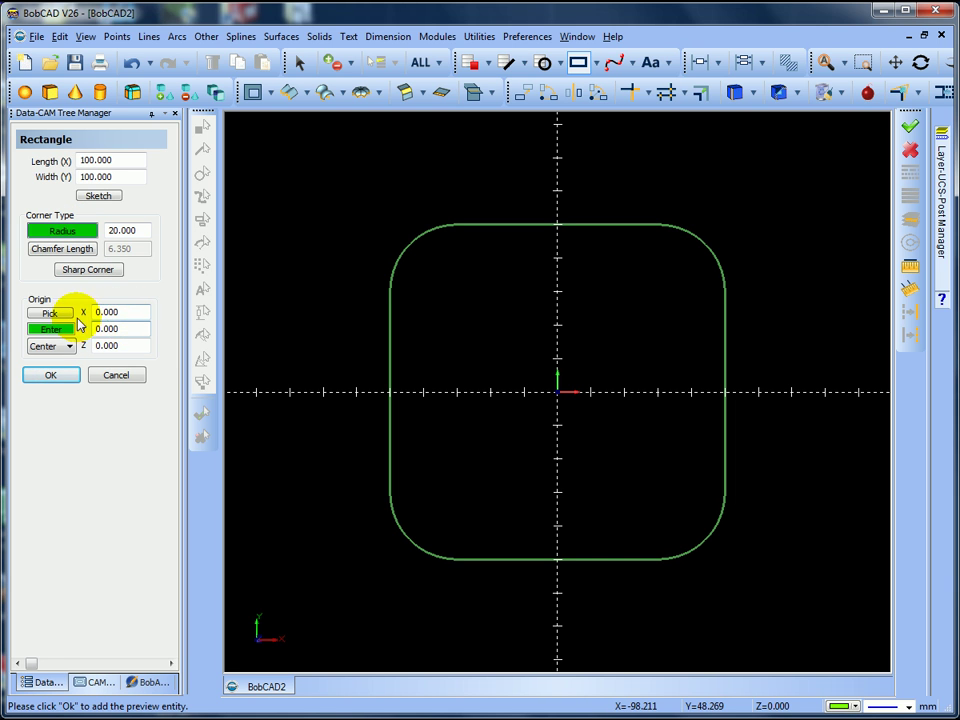
pyautogui.click(58, 377)
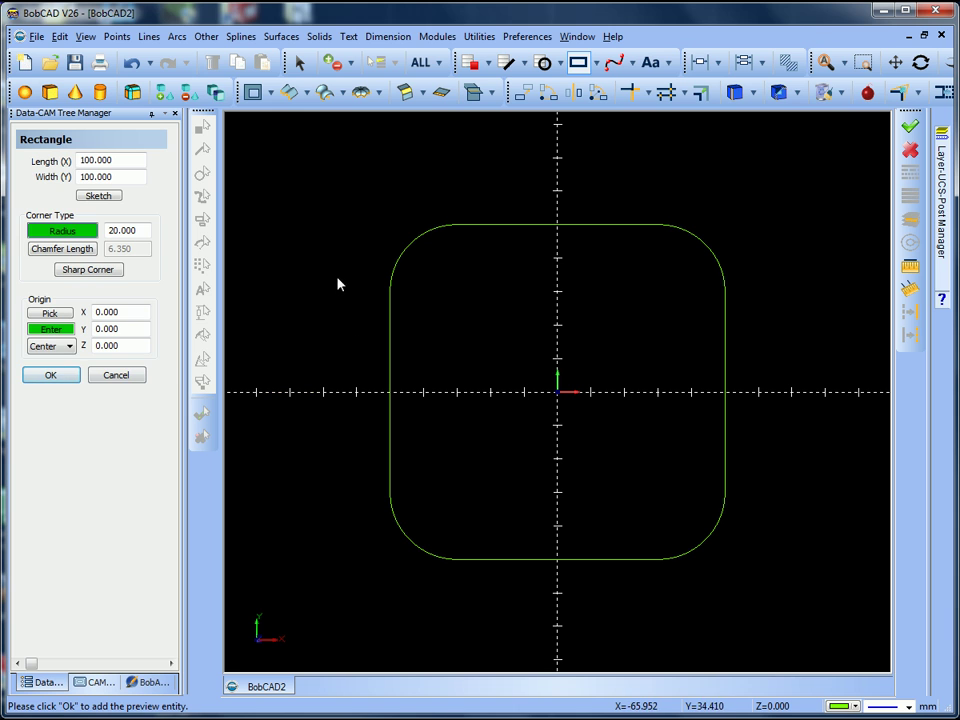
pyautogui.click(128, 374)
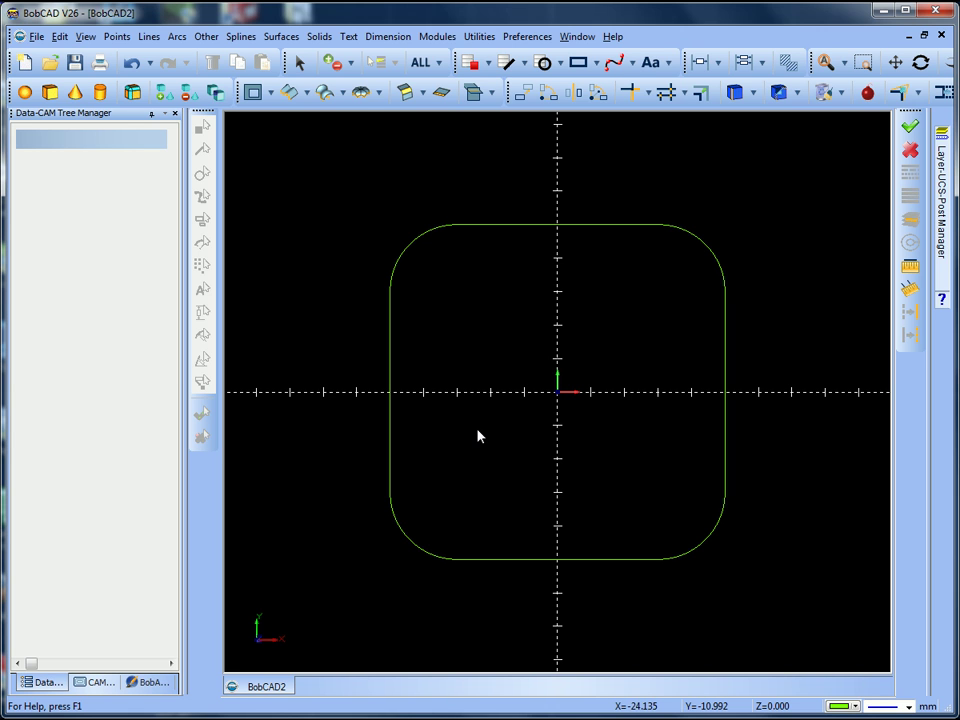
pyautogui.click(131, 62)
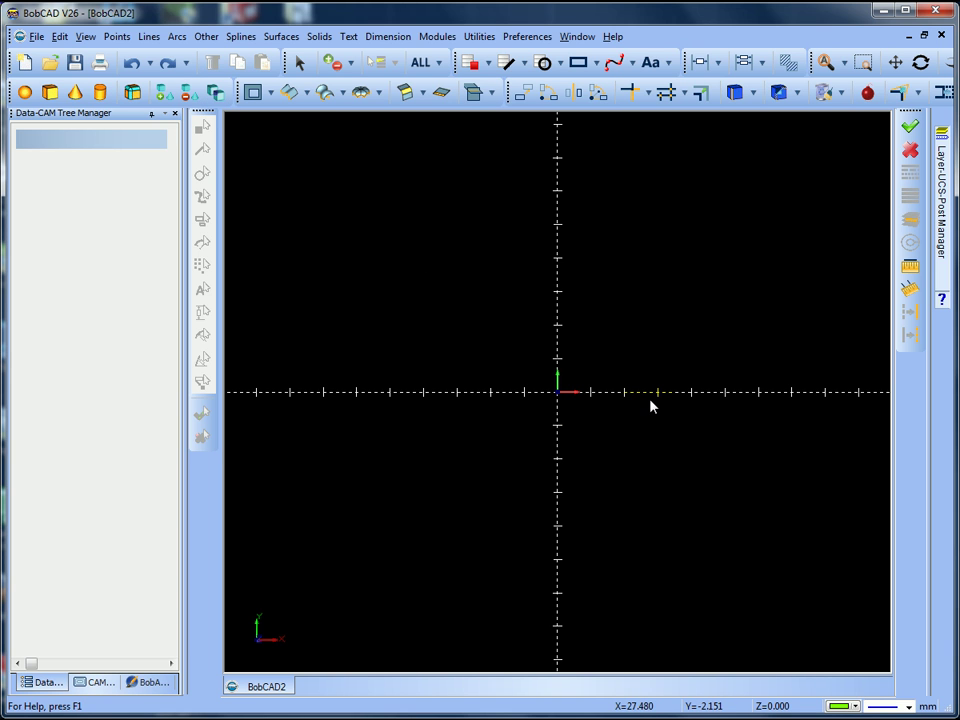
pyautogui.click(150, 37)
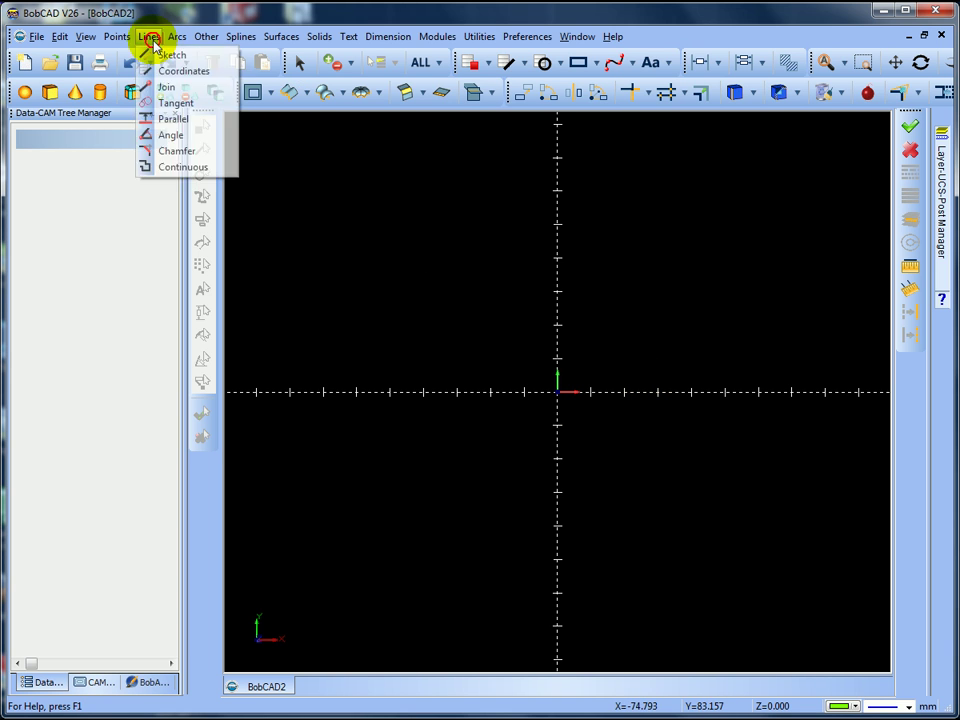
pyautogui.click(168, 56)
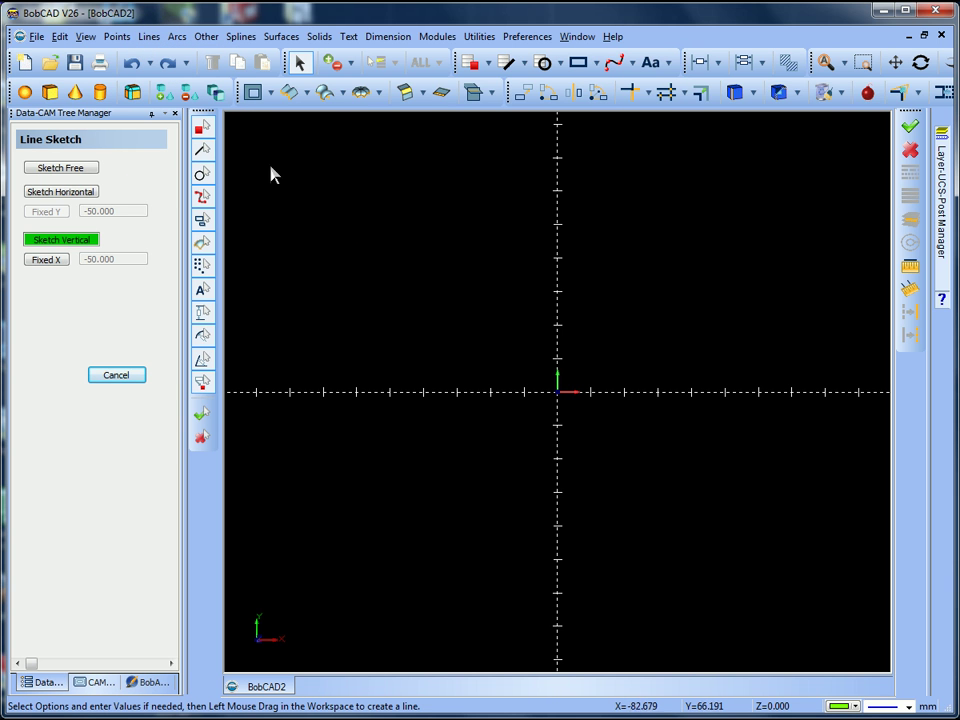
pyautogui.click(62, 192)
pyautogui.click(47, 211)
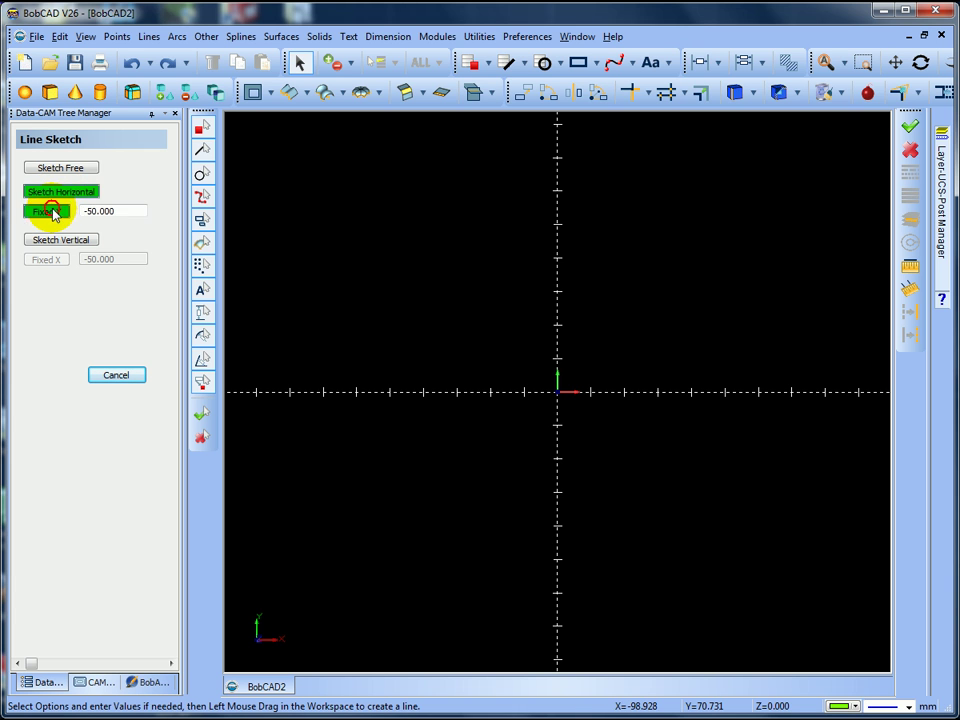
pyautogui.moveTo(117, 210); pyautogui.dragTo(76, 214)
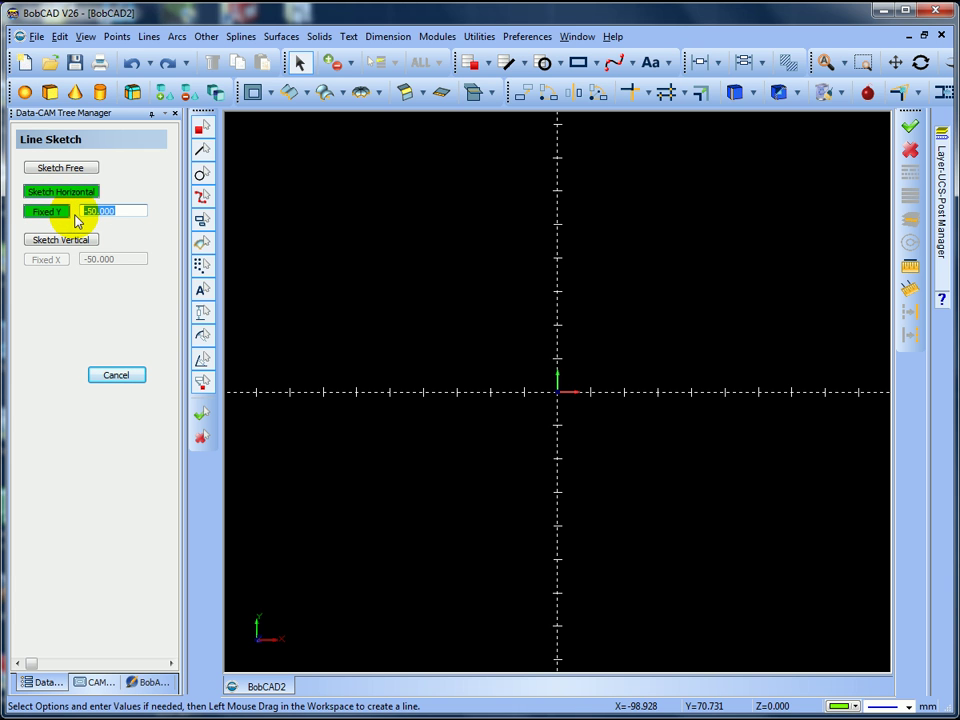
pyautogui.write('50')
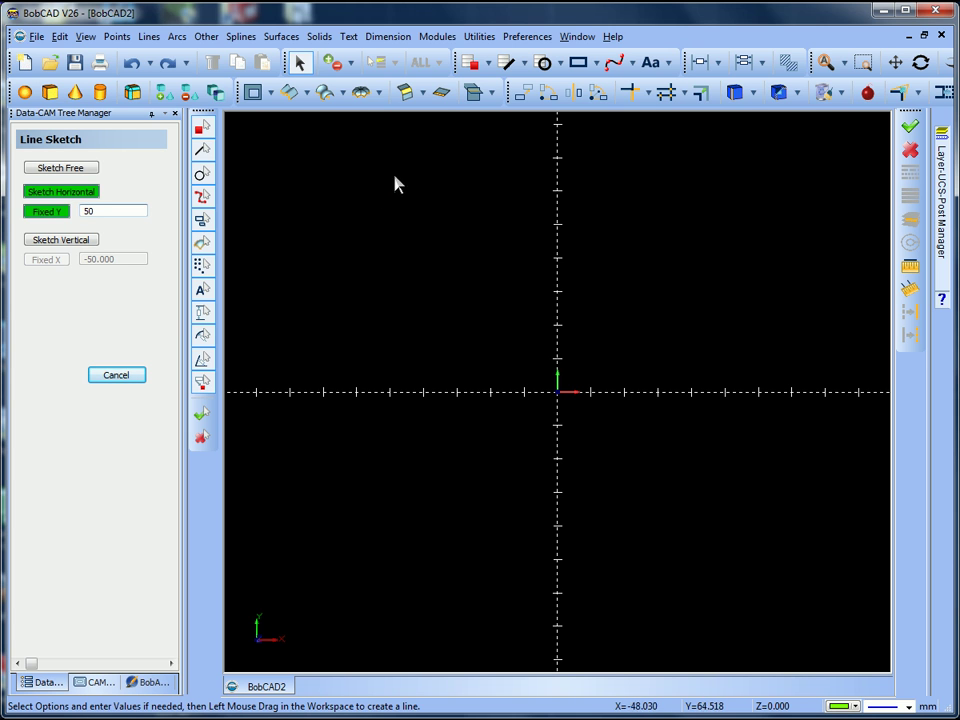
pyautogui.click(122, 377)
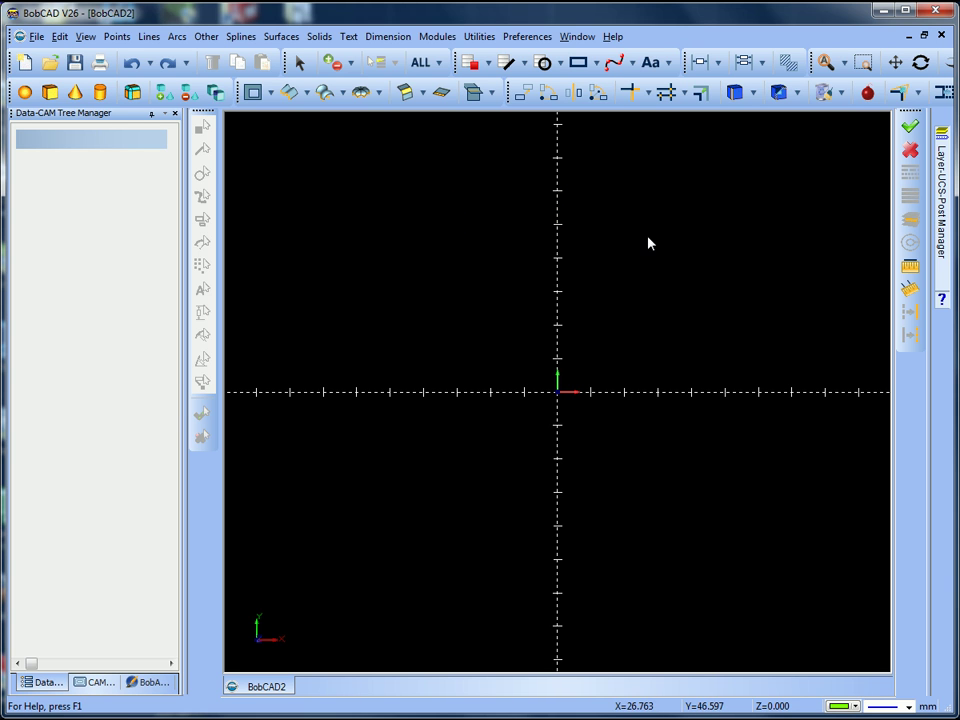
pyautogui.rightClick(704, 454)
pyautogui.click(713, 471)
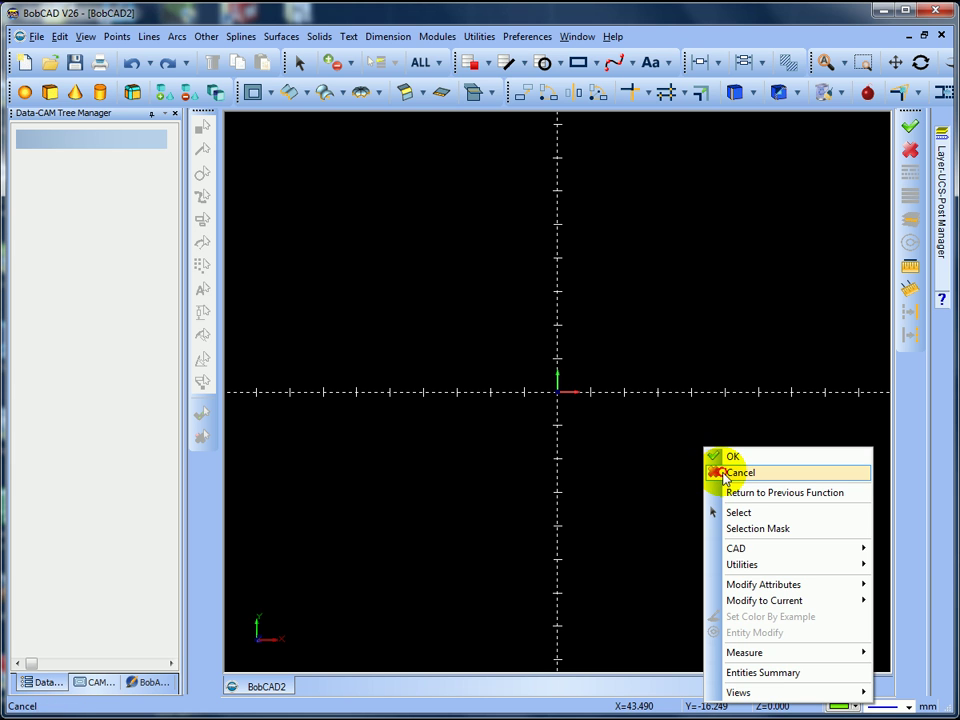
pyautogui.rightClick(643, 481)
pyautogui.click(668, 489)
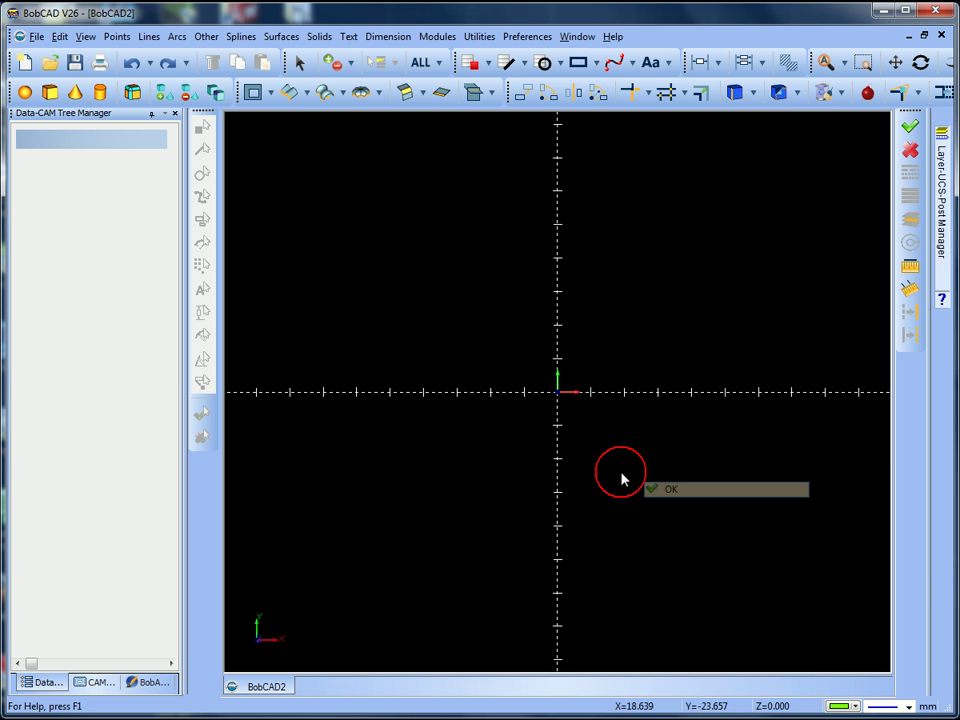
pyautogui.rightClick(619, 472)
pyautogui.click(650, 481)
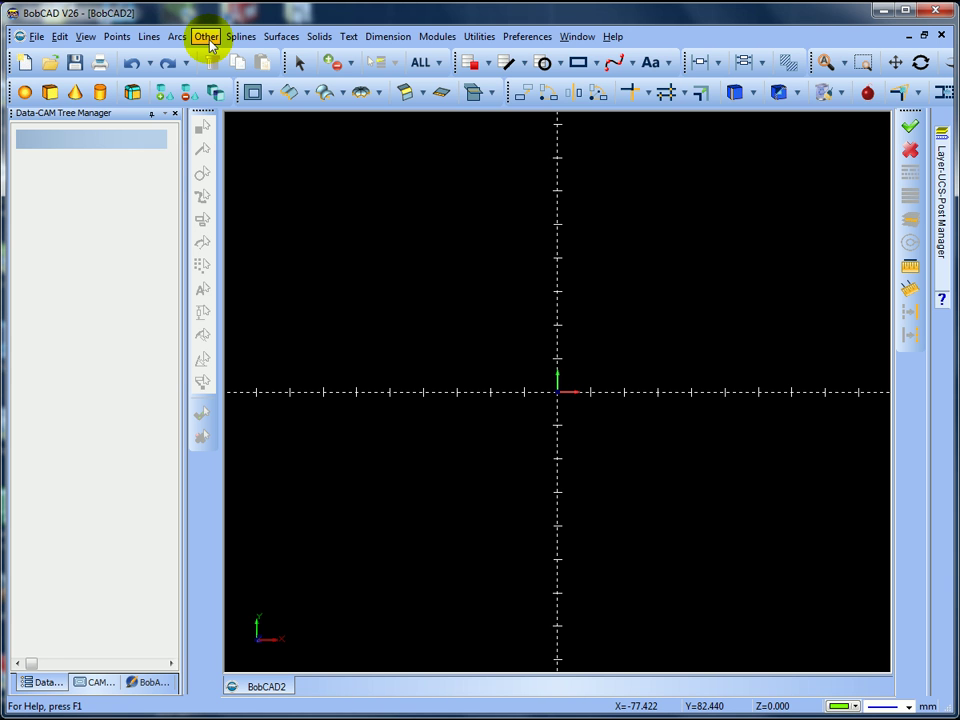
# - Sketch a horizontal line fixed at Y 50 mm above the origin, crossing the vertical axis
pyautogui.click(150, 38)
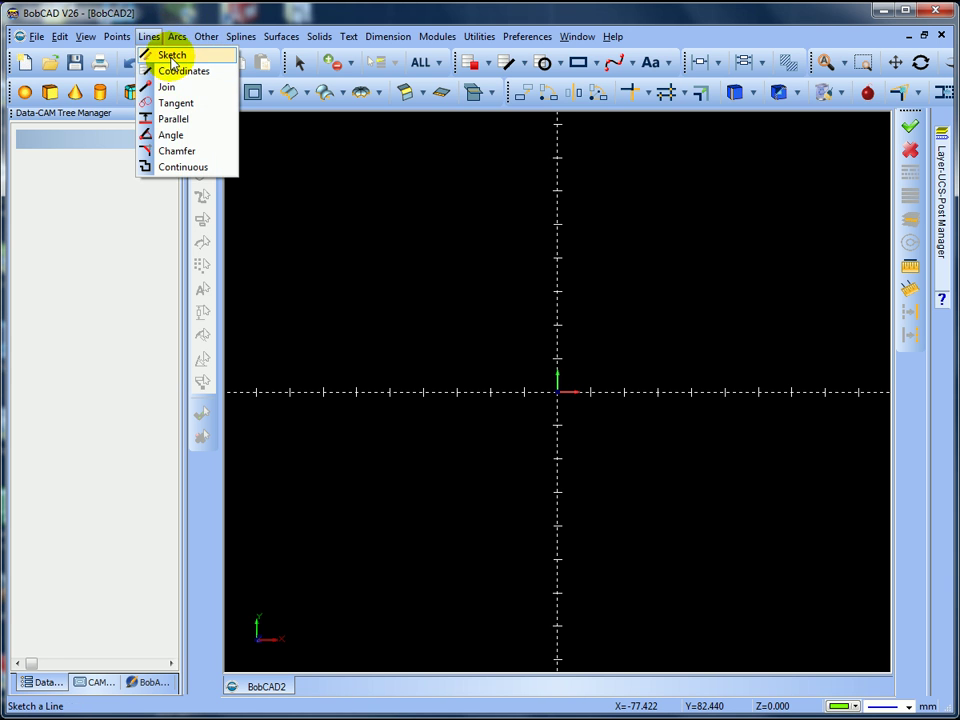
pyautogui.click(172, 57)
pyautogui.click(52, 212)
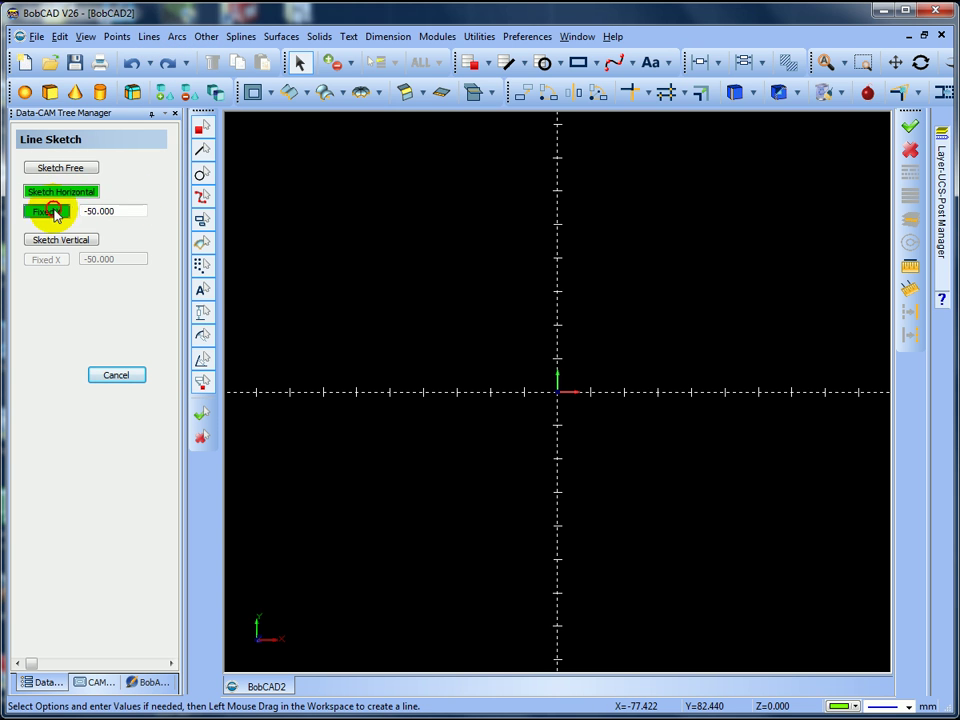
pyautogui.doubleClick(128, 211)
pyautogui.write('5')
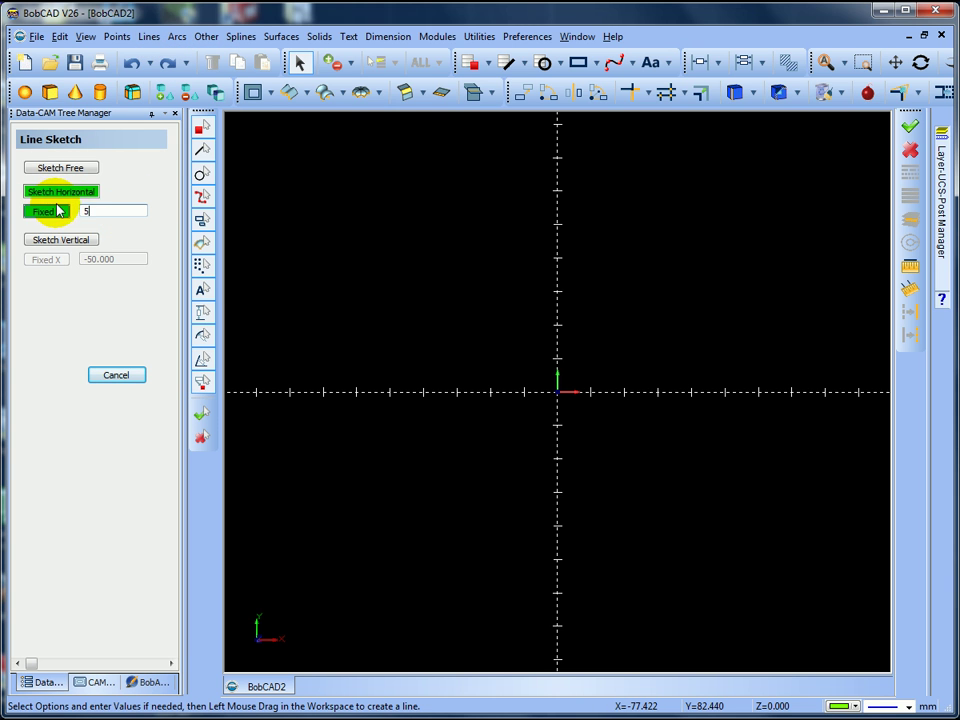
pyautogui.write('0')
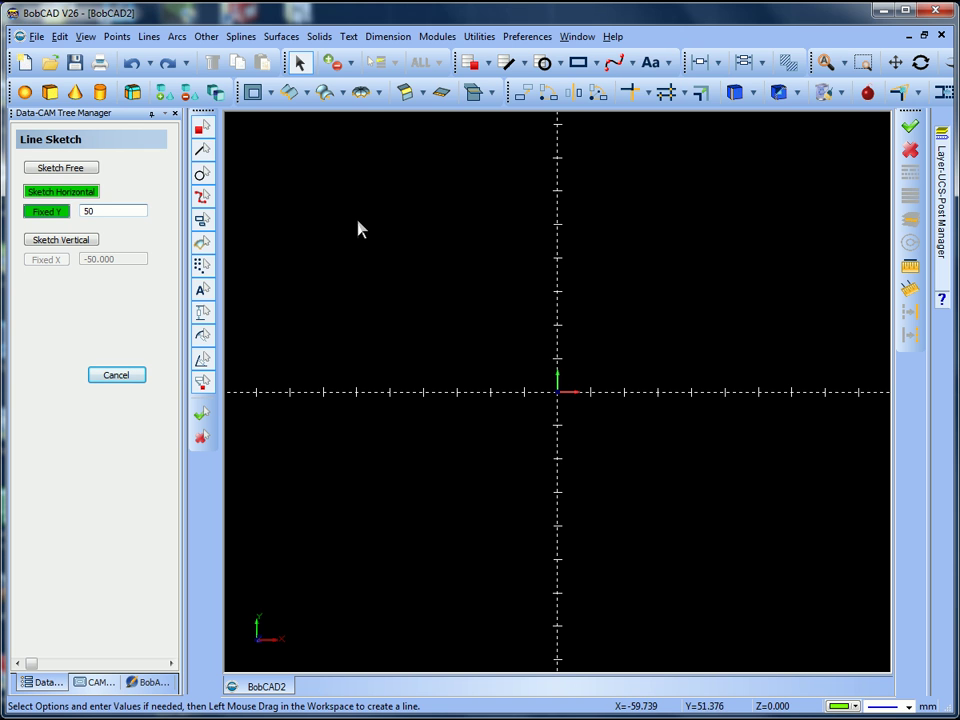
pyautogui.moveTo(335, 236)
pyautogui.mouseDown()
pyautogui.moveTo(752, 251)
pyautogui.moveTo(813, 280)
pyautogui.moveTo(812, 271)
pyautogui.mouseUp()
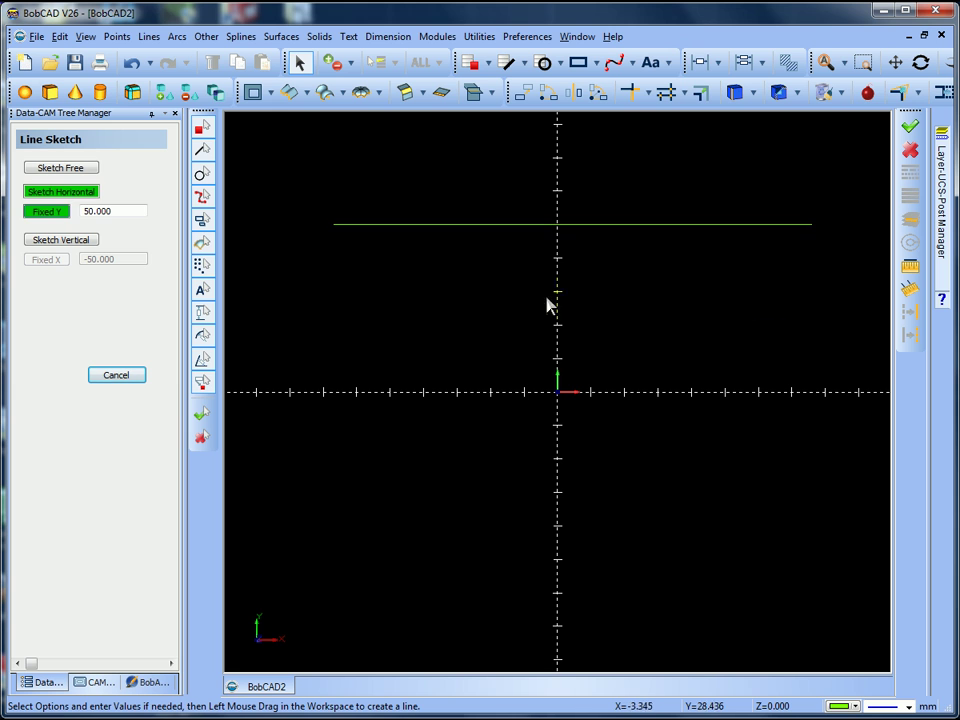
# - Sketch a second horizontal line fixed at Y -50 mm below the origin
pyautogui.doubleClick(88, 211)
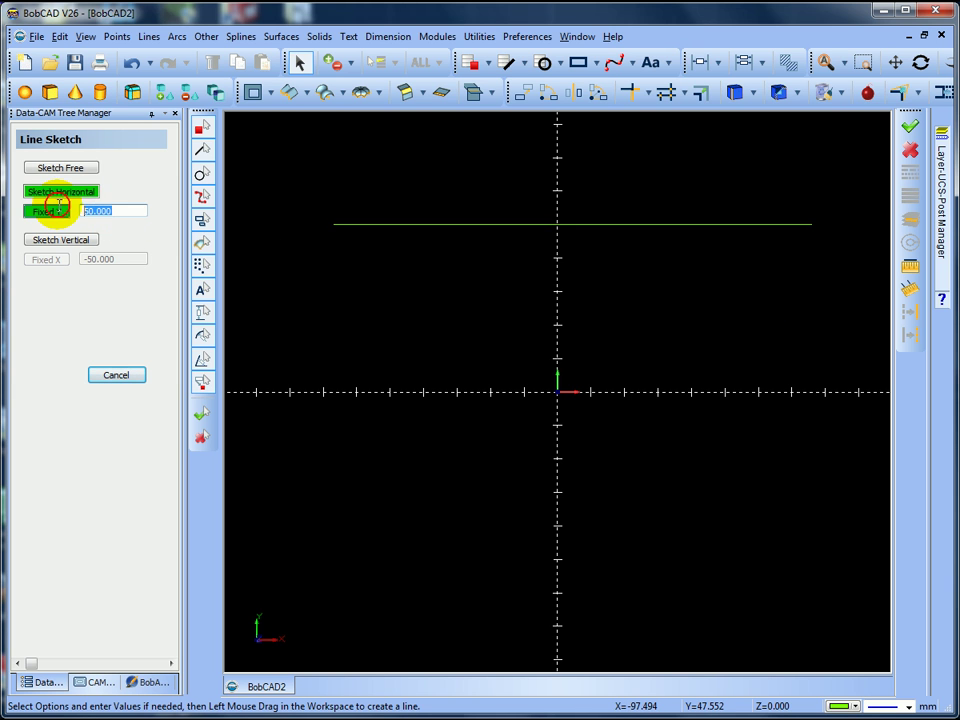
pyautogui.write('-50')
pyautogui.moveTo(724, 424); pyautogui.dragTo(337, 428)
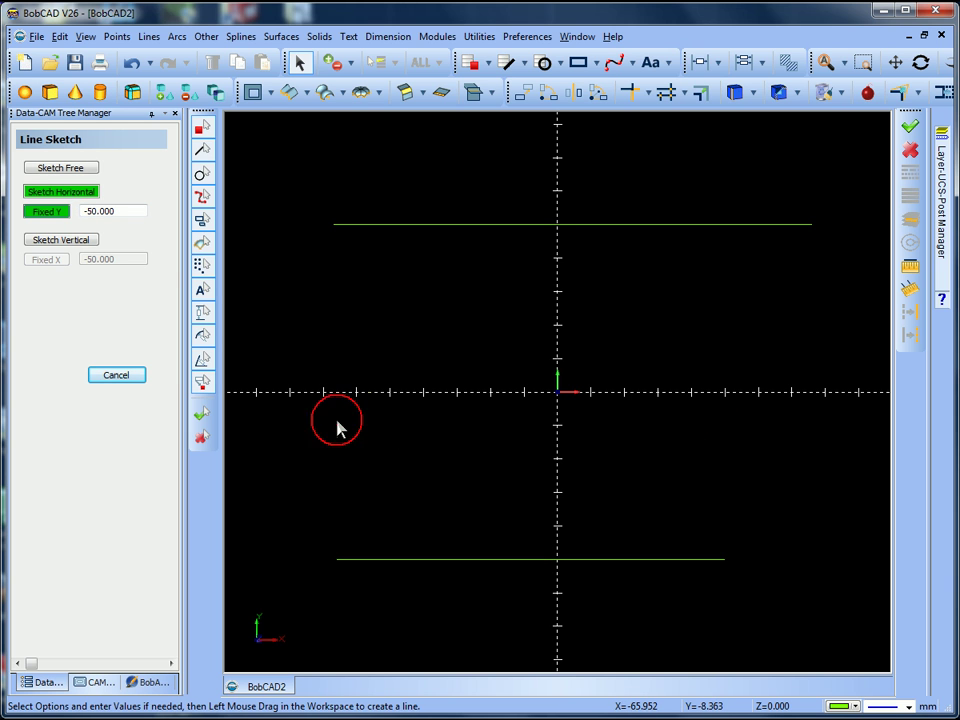
# - Sketch a vertical line fixed at X 50 mm, running past the upper and lower horizontal lines
pyautogui.click(66, 240)
pyautogui.click(50, 261)
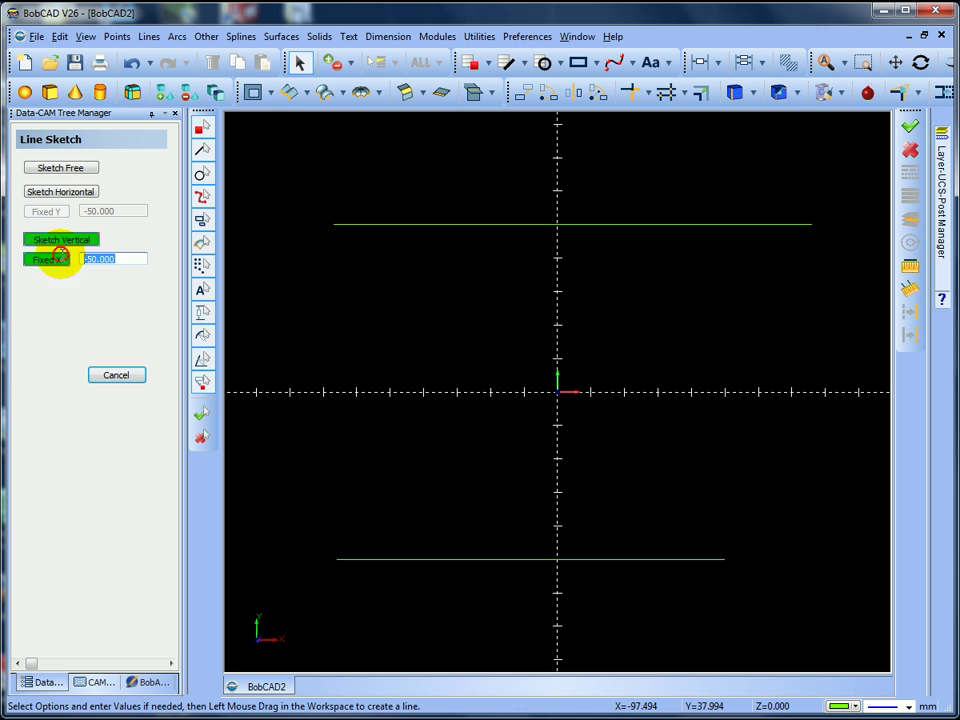
pyautogui.write('8')
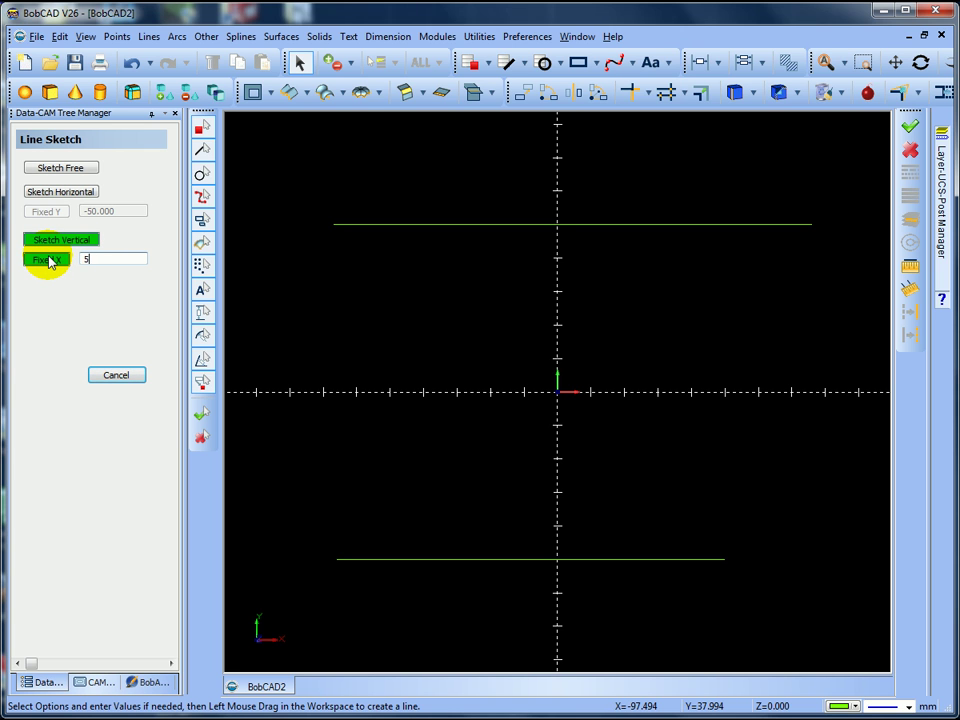
pyautogui.write('0')
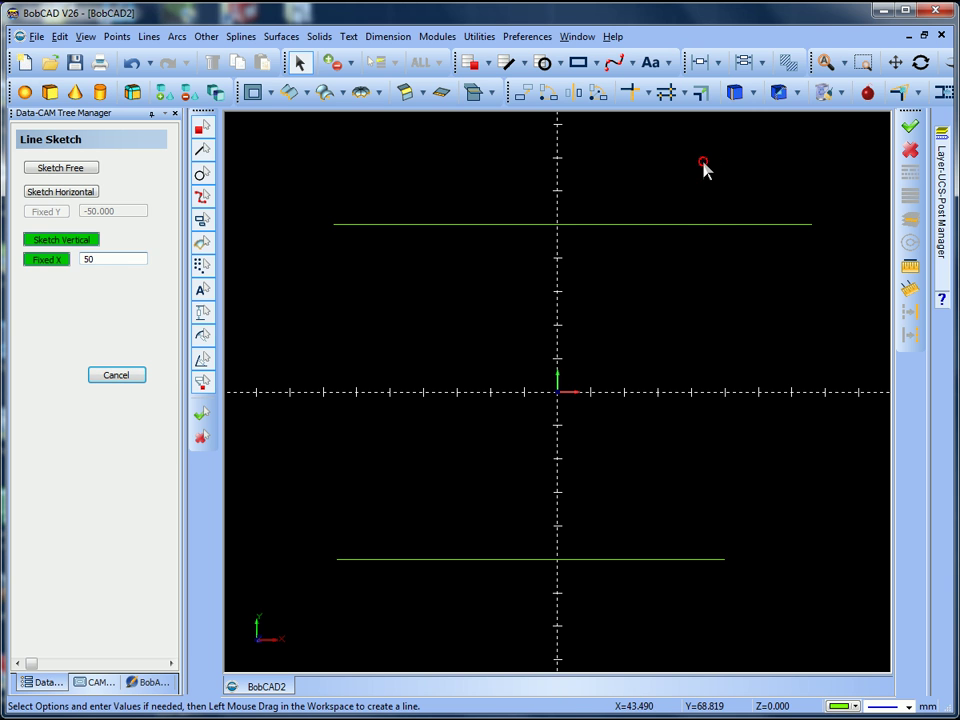
pyautogui.moveTo(704, 162); pyautogui.dragTo(664, 604)
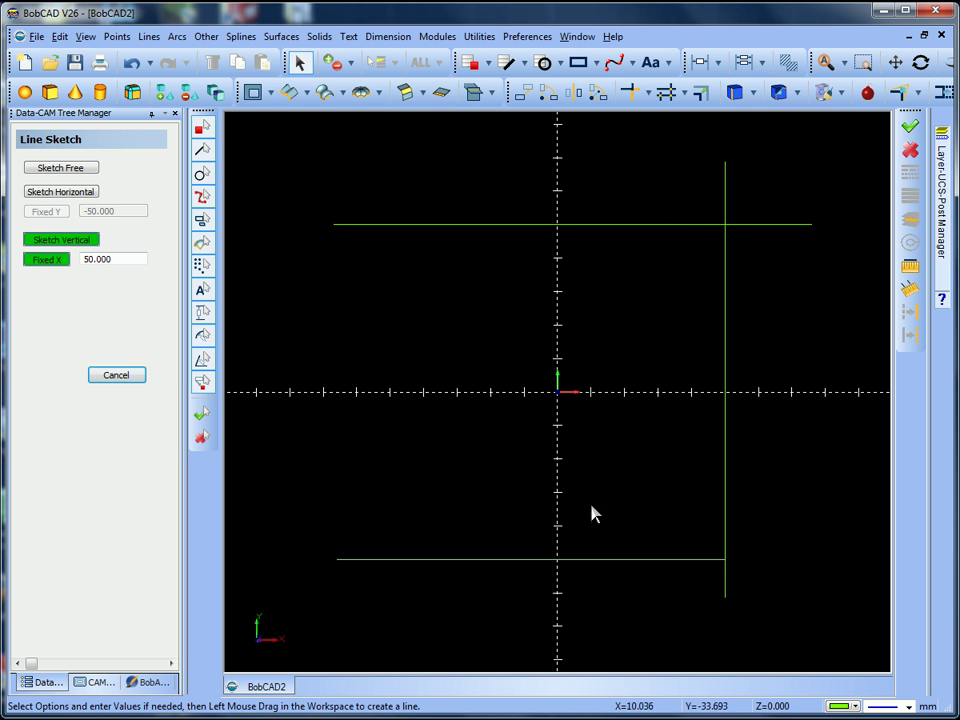
# - Sketch a shorter vertical line fixed at X -50 mm, between the two horizontal lines
pyautogui.moveTo(139, 261); pyautogui.dragTo(42, 258)
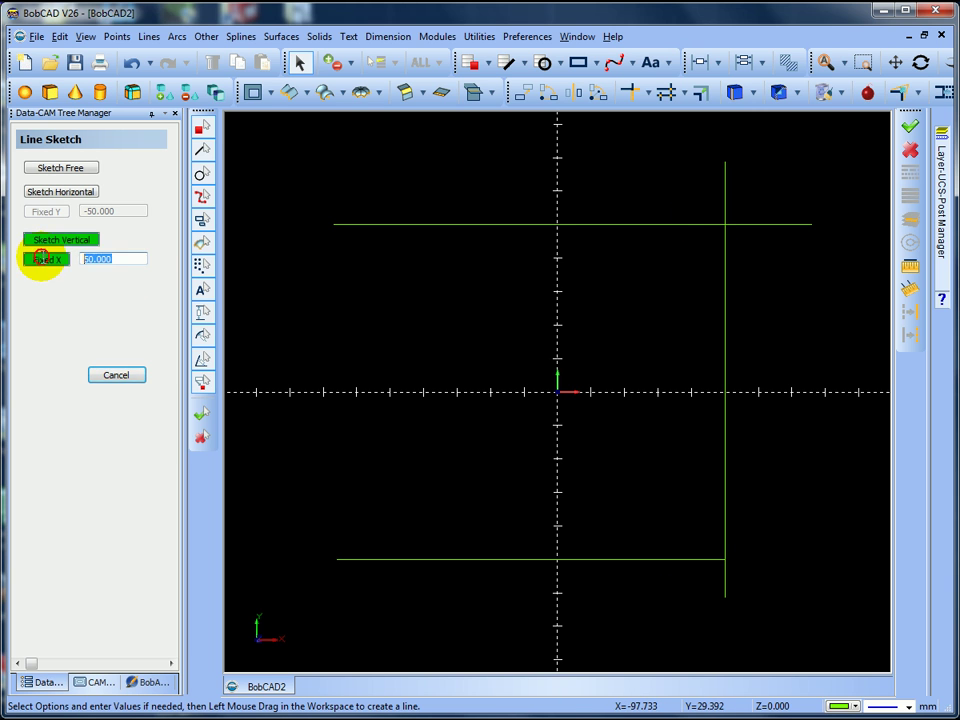
pyautogui.write('-50')
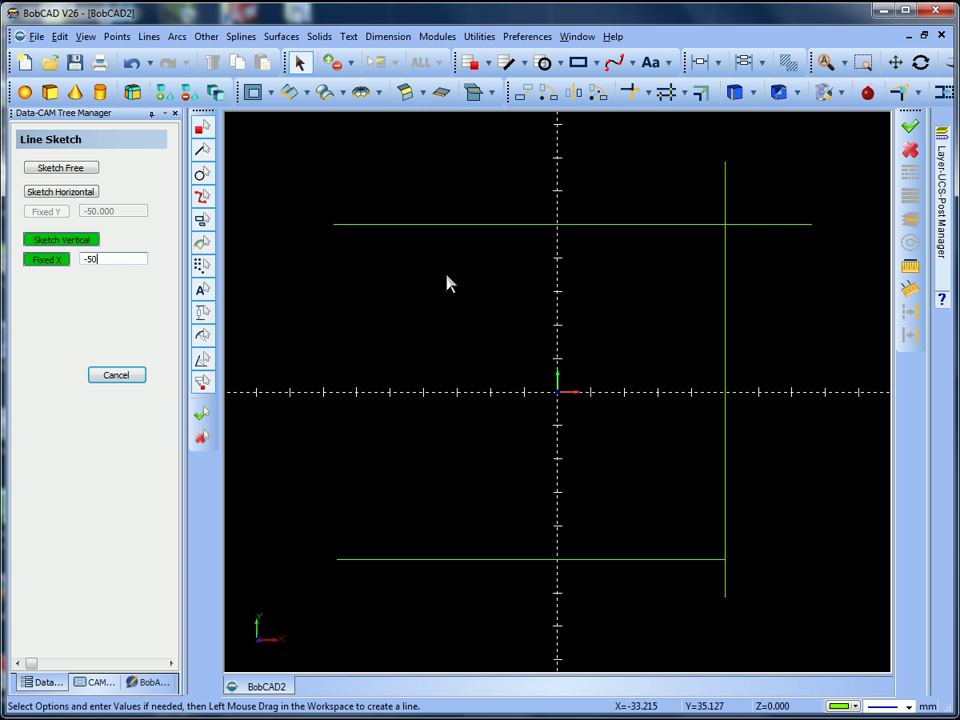
pyautogui.moveTo(443, 274); pyautogui.dragTo(448, 481)
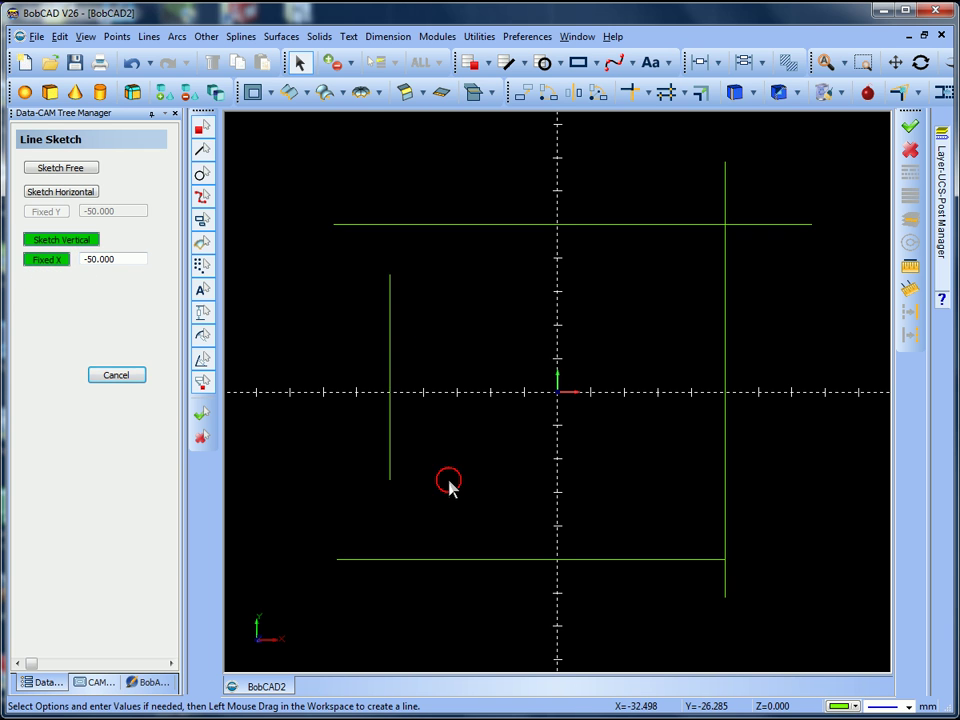
pyautogui.rightClick(449, 488)
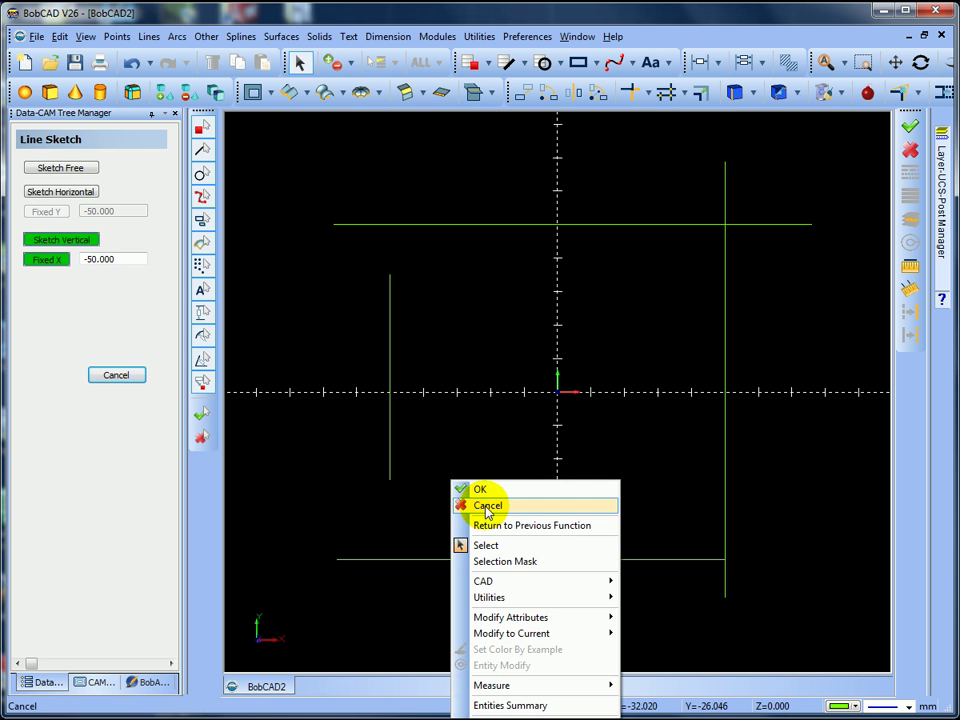
# - Try Trim One Entity where the Y 50 mm and X 50 mm lines cross, keeping the sides inside the square, and undo both trims
pyautogui.click(460, 506)
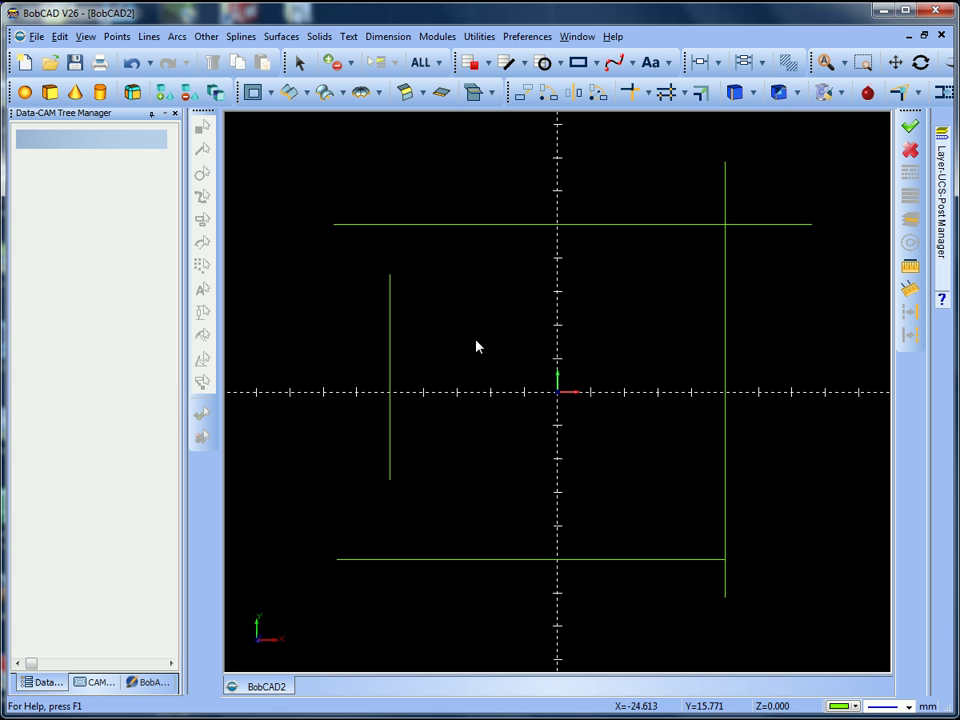
pyautogui.click(647, 95)
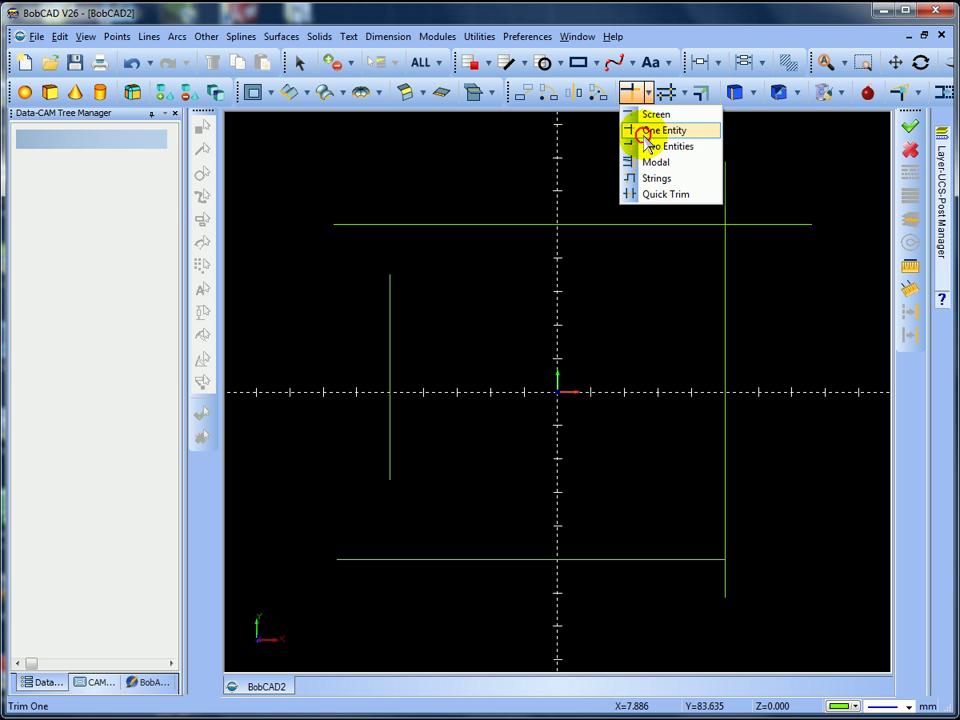
pyautogui.click(645, 132)
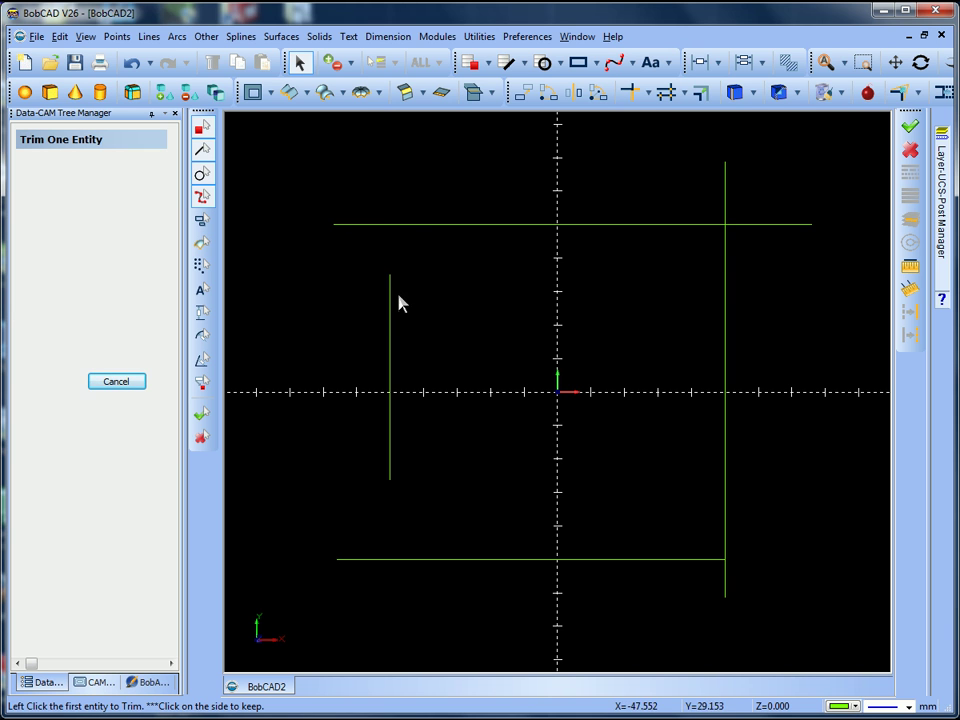
pyautogui.click(686, 228)
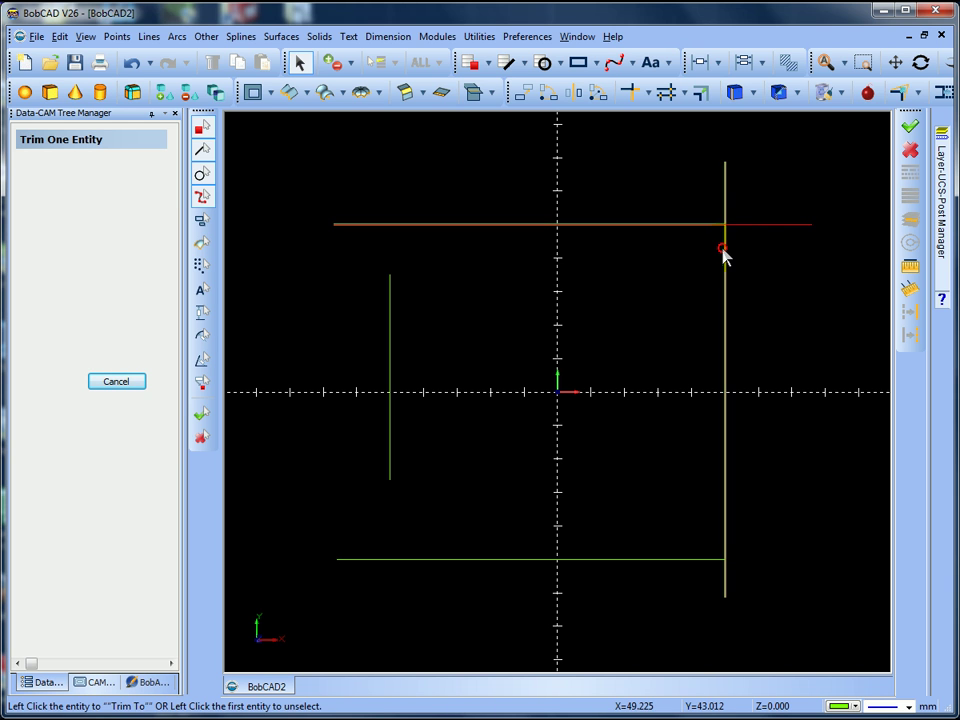
pyautogui.click(724, 257)
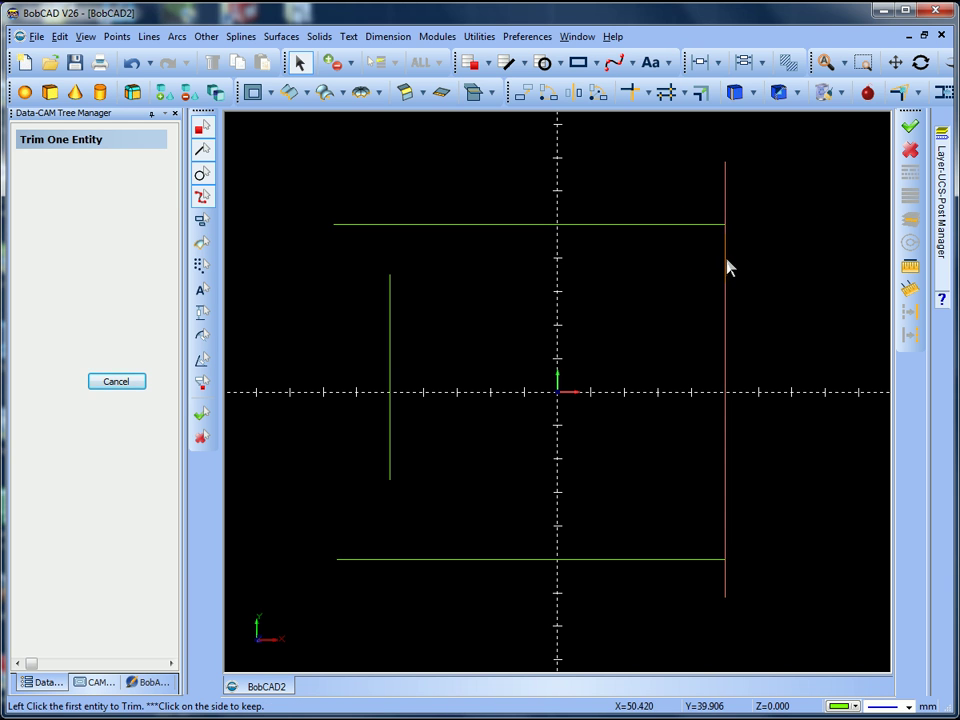
pyautogui.click(724, 267)
pyautogui.click(679, 228)
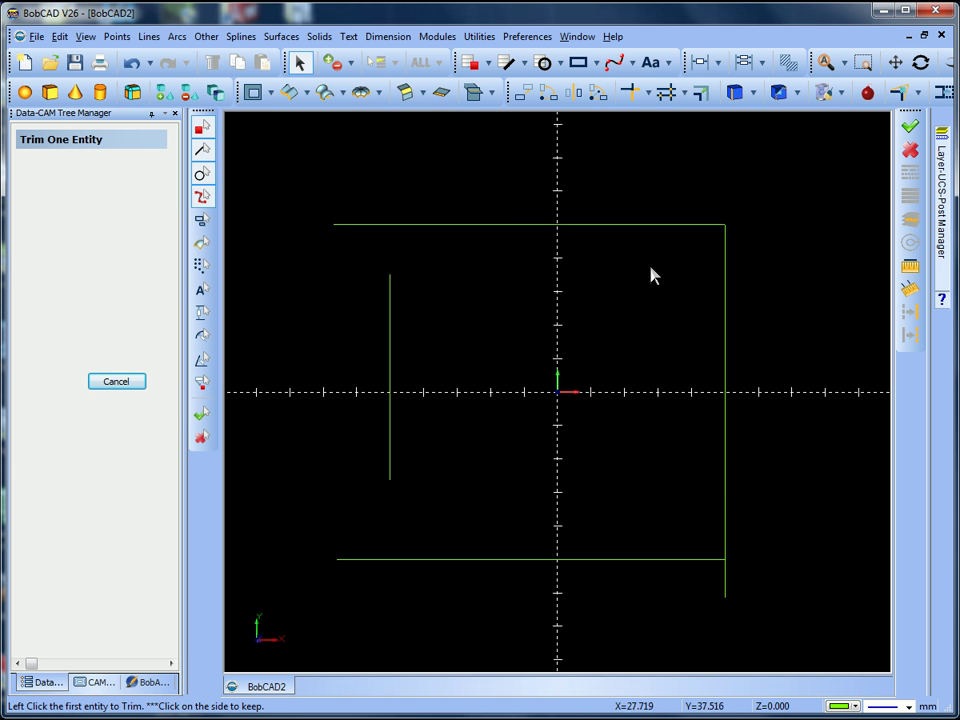
pyautogui.click(132, 64)
pyautogui.click(132, 64)
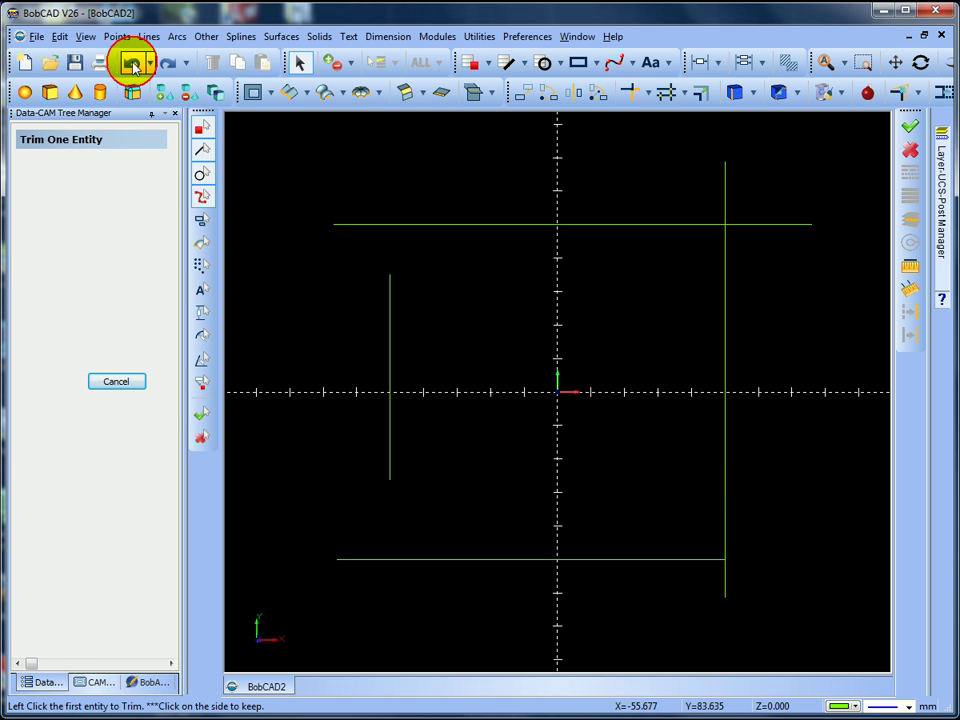
# - Try trimming the same corner but keep the X 50 mm line's part above the horizontal line, and undo those trims
pyautogui.click(659, 226)
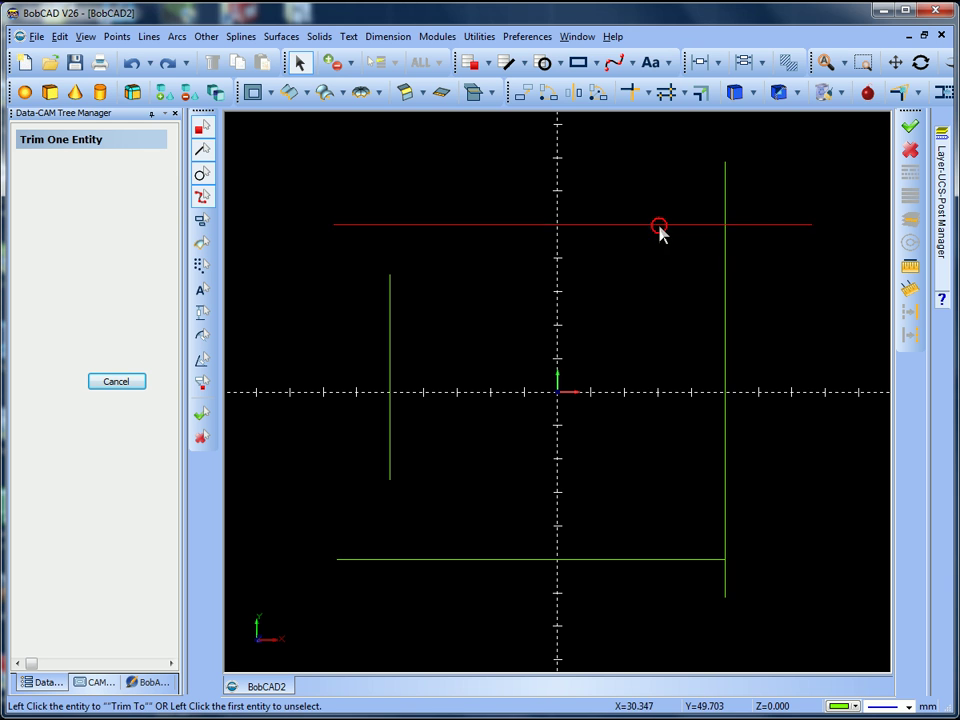
pyautogui.click(724, 266)
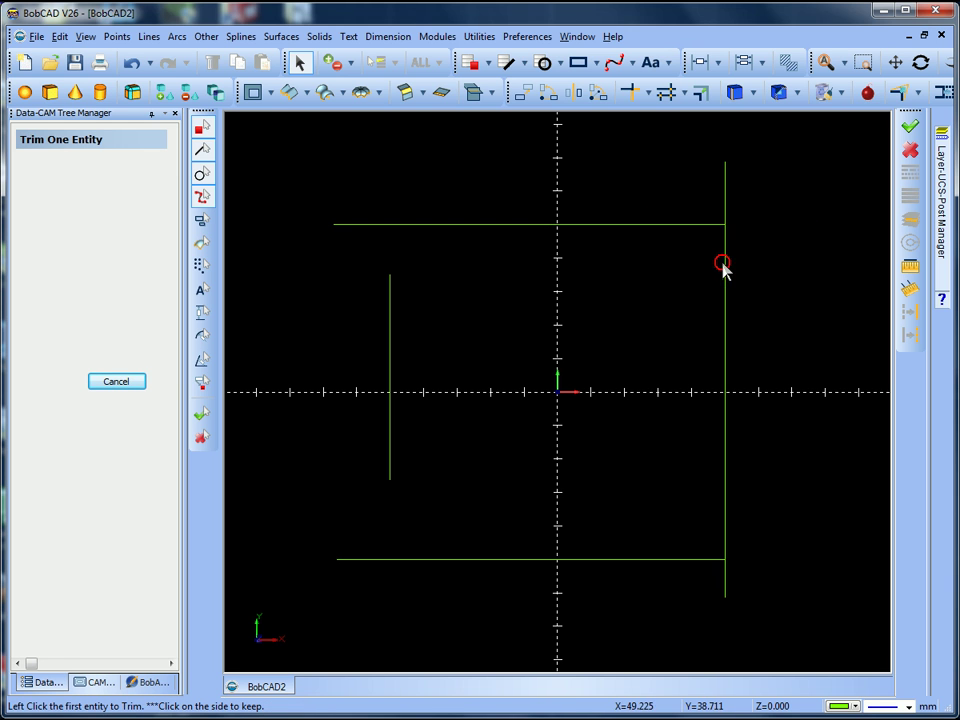
pyautogui.click(725, 190)
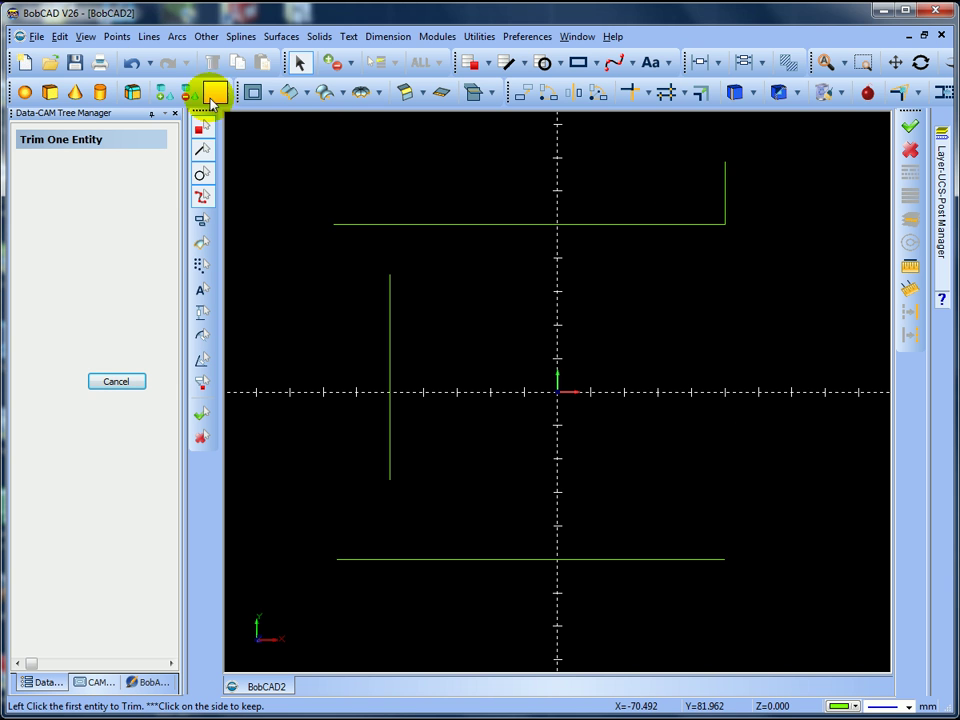
pyautogui.click(130, 63)
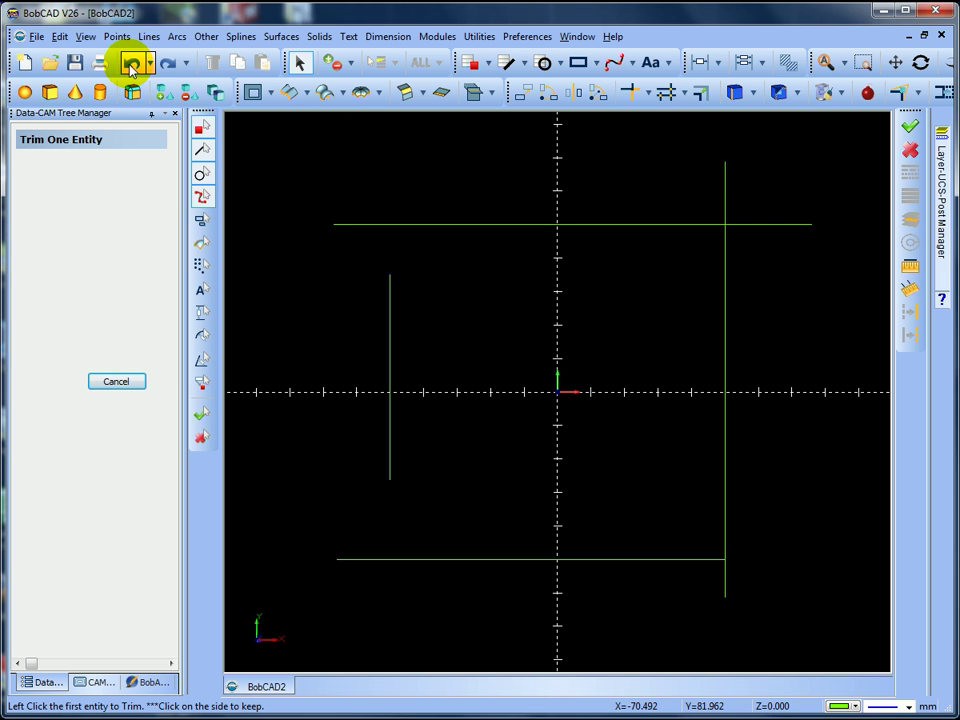
# - Trim the upper horizontal line and the X 50 mm vertical line to each other individually, keeping the sides inside the square
pyautogui.click(661, 229)
pyautogui.click(724, 274)
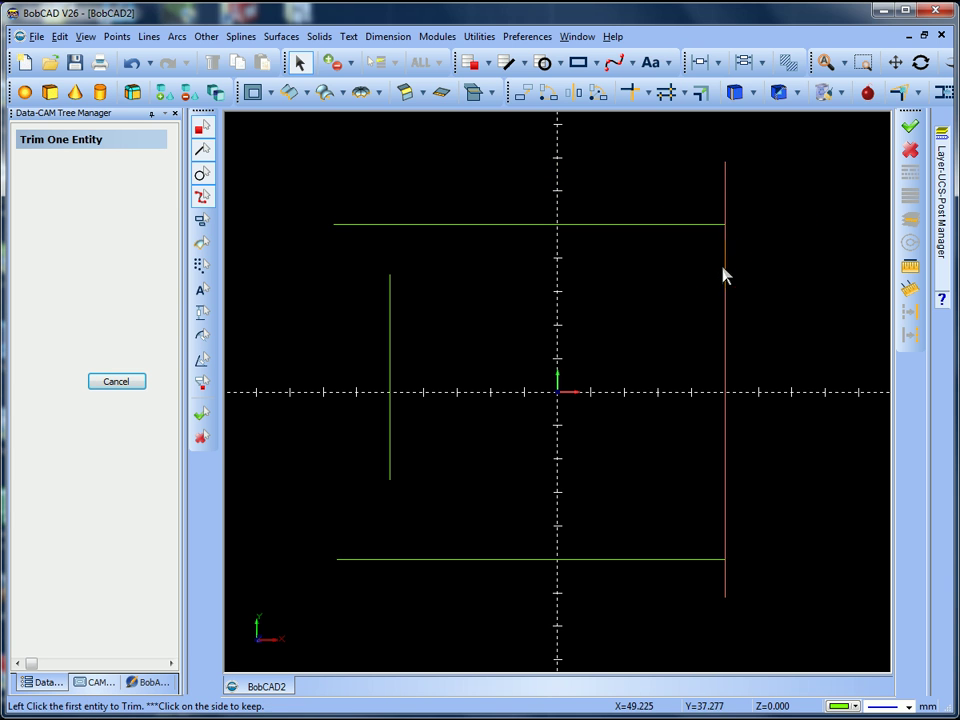
pyautogui.click(724, 272)
pyautogui.click(647, 275)
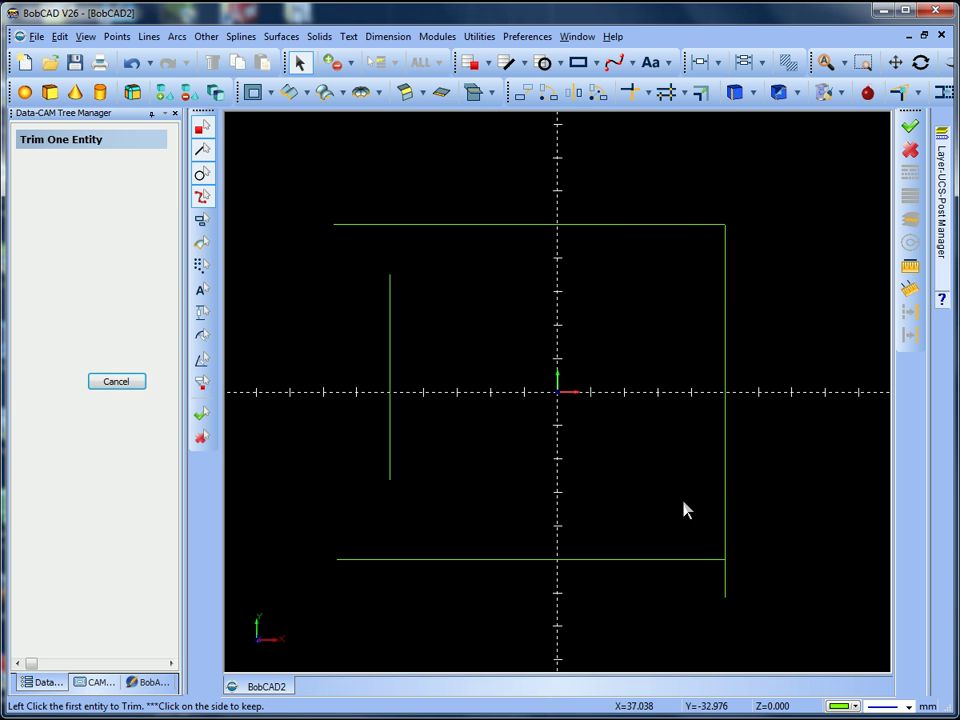
# - Trim the X 50 mm vertical line to the lower horizontal line, and the lower horizontal line to that vertical line
pyautogui.click(684, 534)
pyautogui.click(684, 557)
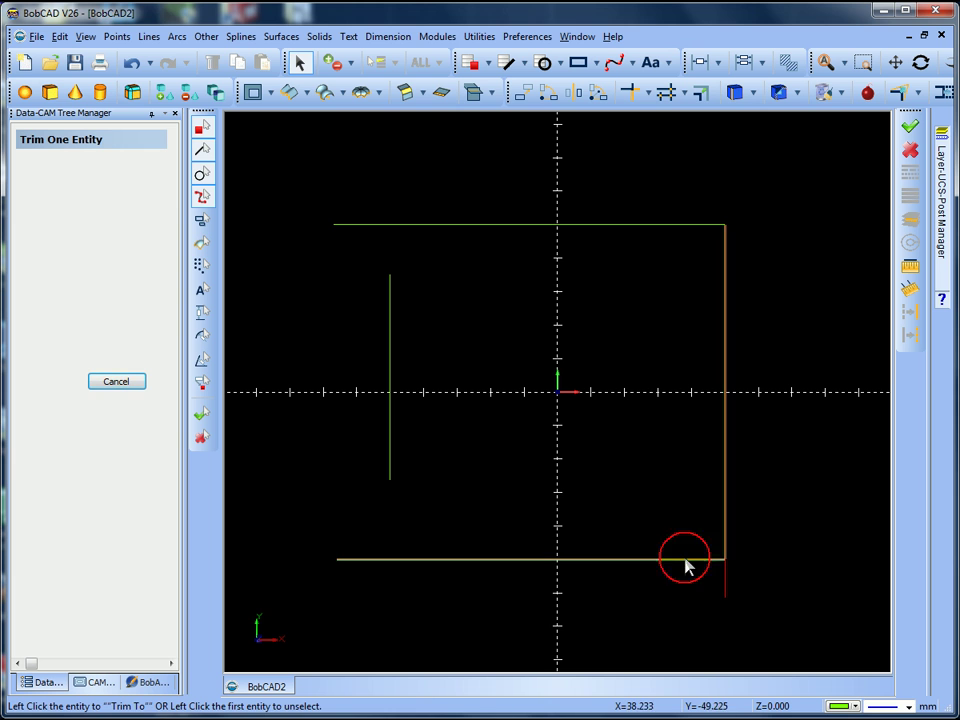
pyautogui.click(726, 514)
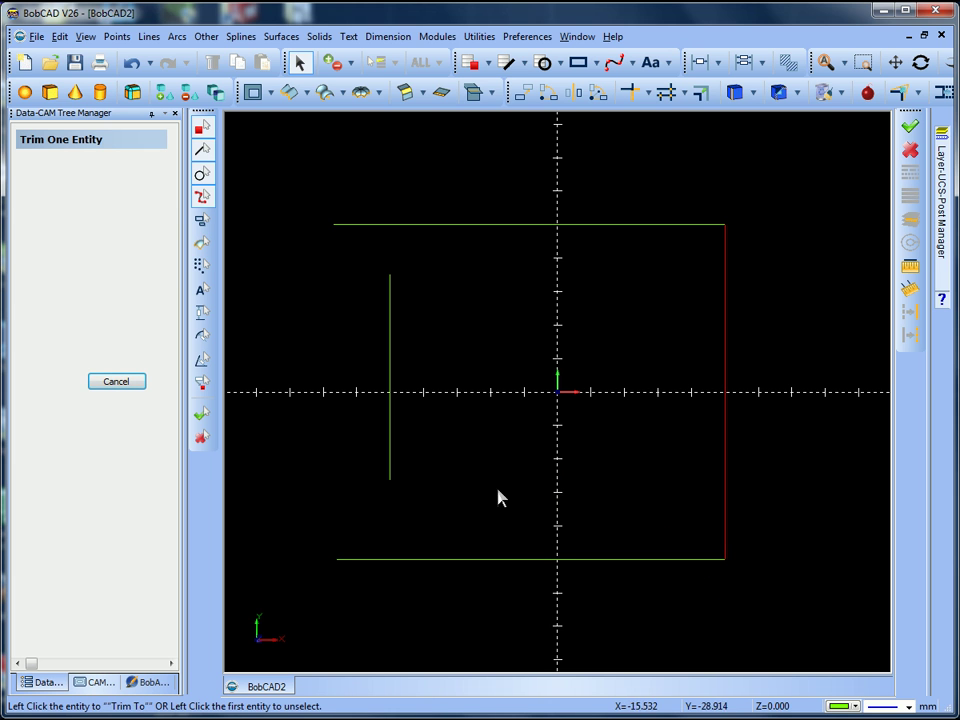
pyautogui.click(391, 456)
pyautogui.click(594, 460)
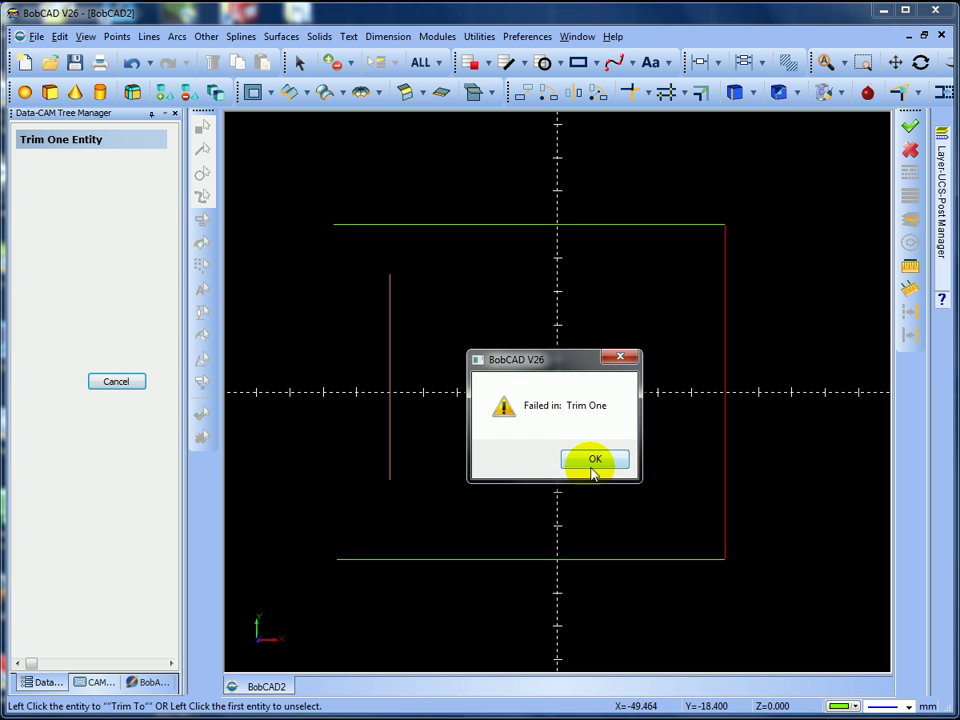
pyautogui.click(675, 561)
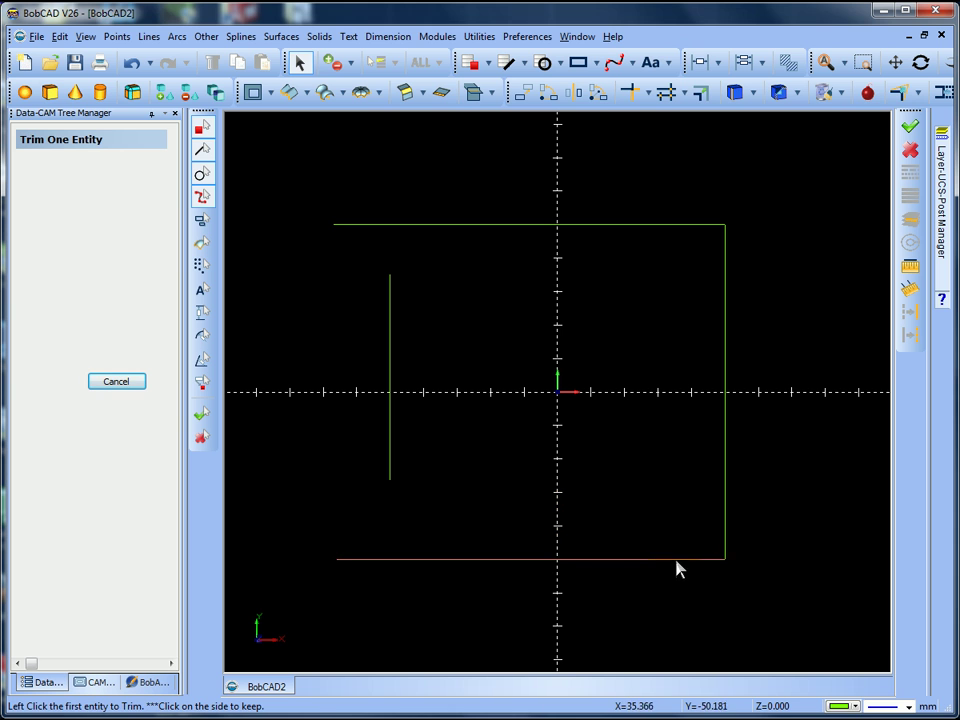
pyautogui.click(729, 531)
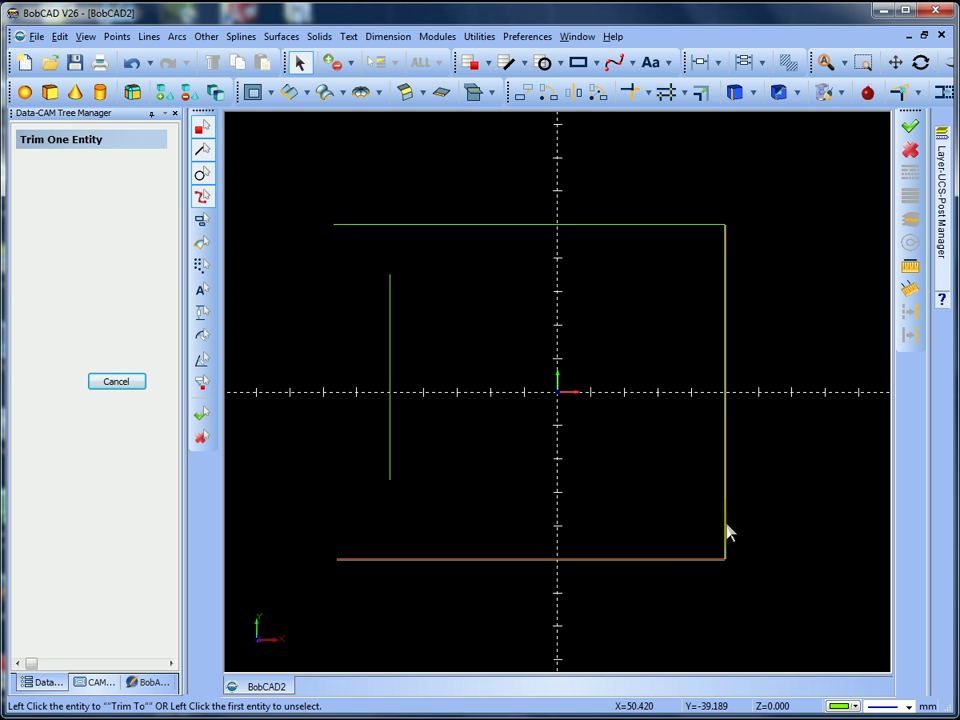
# - Extend the X -50 mm vertical line down to the lower horizontal line and trim that horizontal line back to it
pyautogui.click(391, 457)
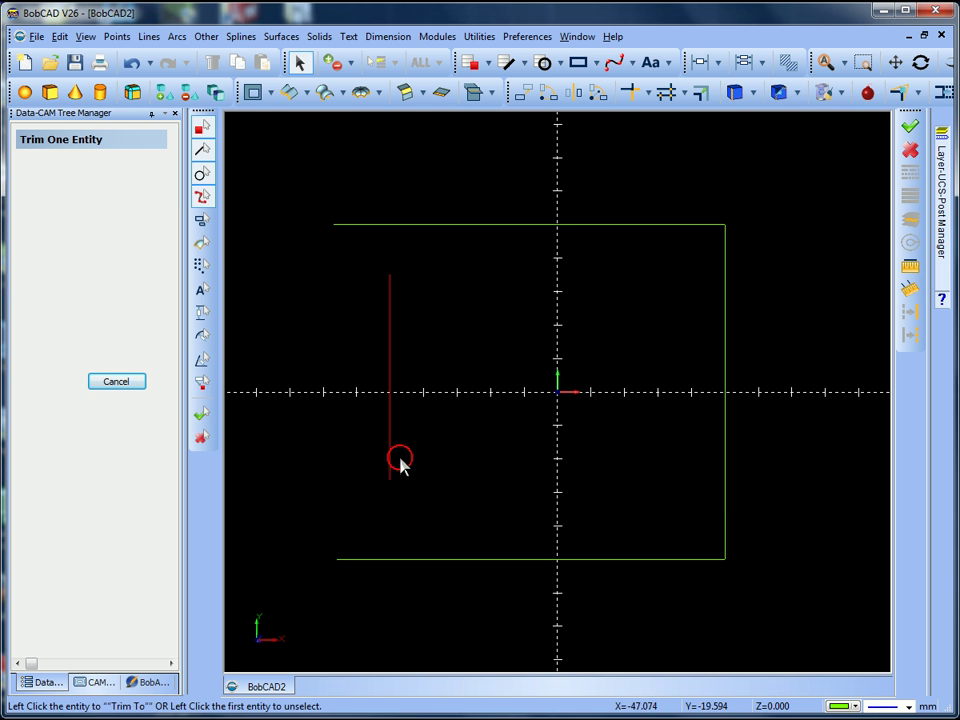
pyautogui.click(469, 560)
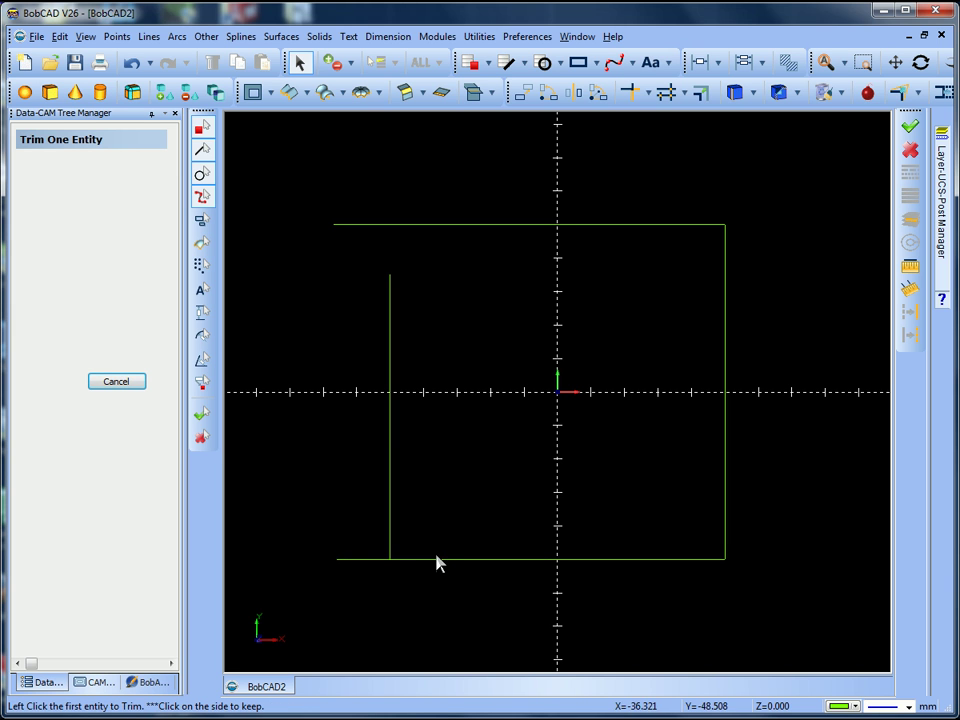
pyautogui.click(436, 560)
pyautogui.click(390, 497)
# - Extend the X -50 mm vertical line up to the upper horizontal line, trim the horizontal line to it, and end Trim One Entity
pyautogui.click(390, 296)
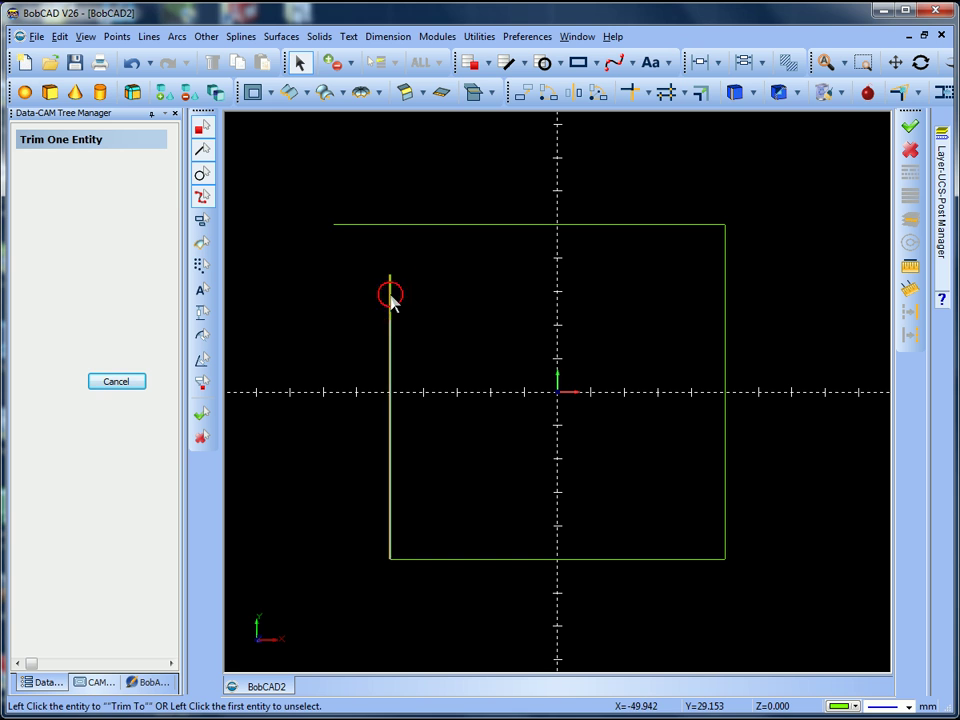
pyautogui.click(443, 228)
pyautogui.click(413, 229)
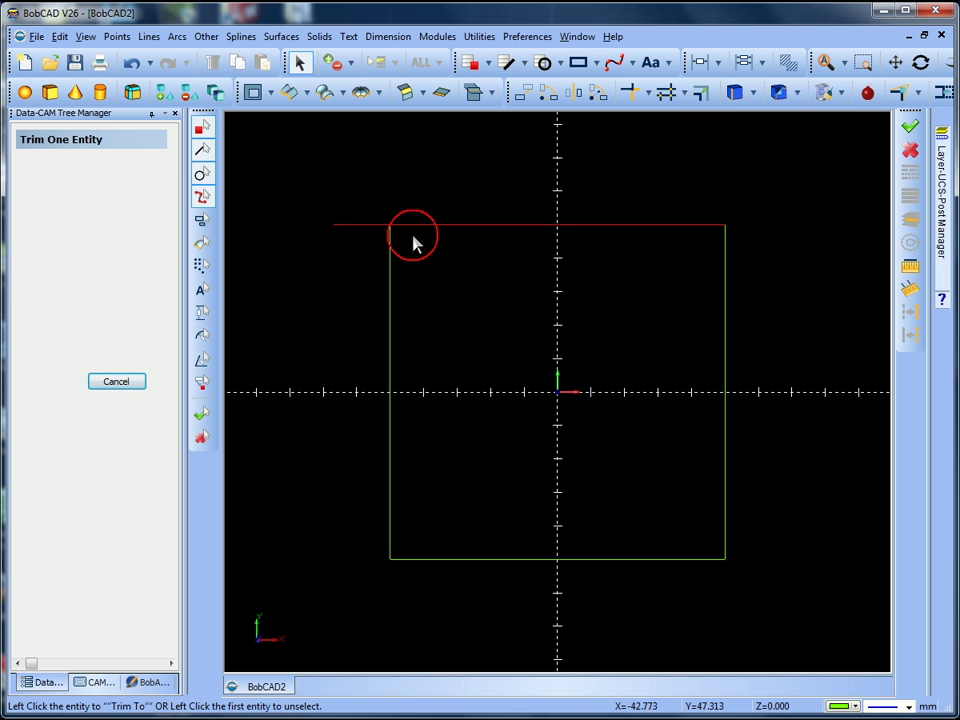
pyautogui.click(393, 260)
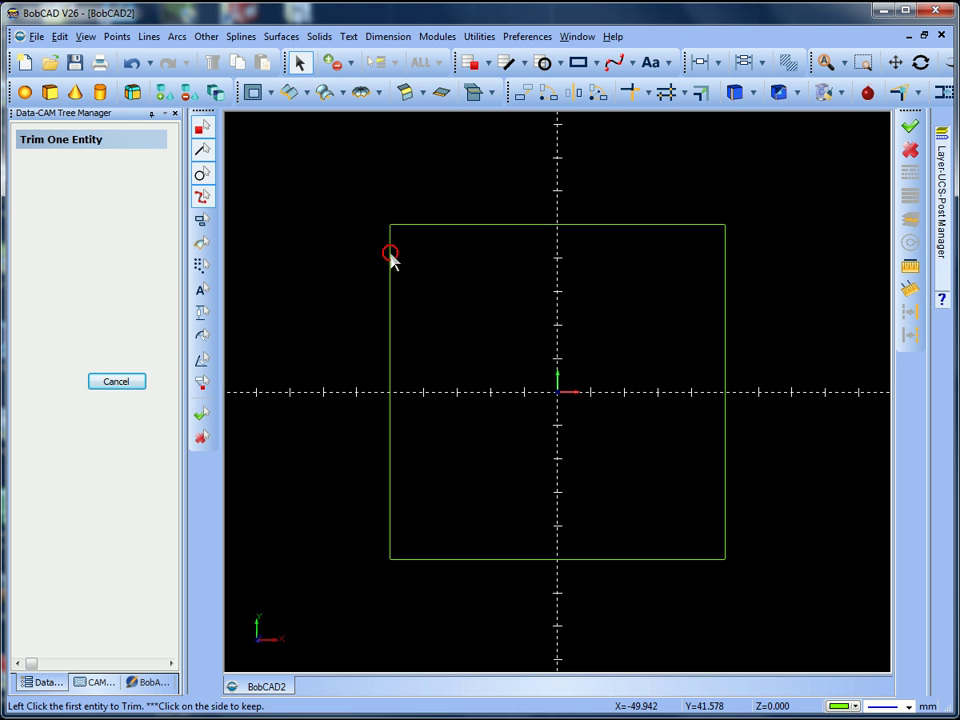
pyautogui.rightClick(464, 298)
pyautogui.click(498, 316)
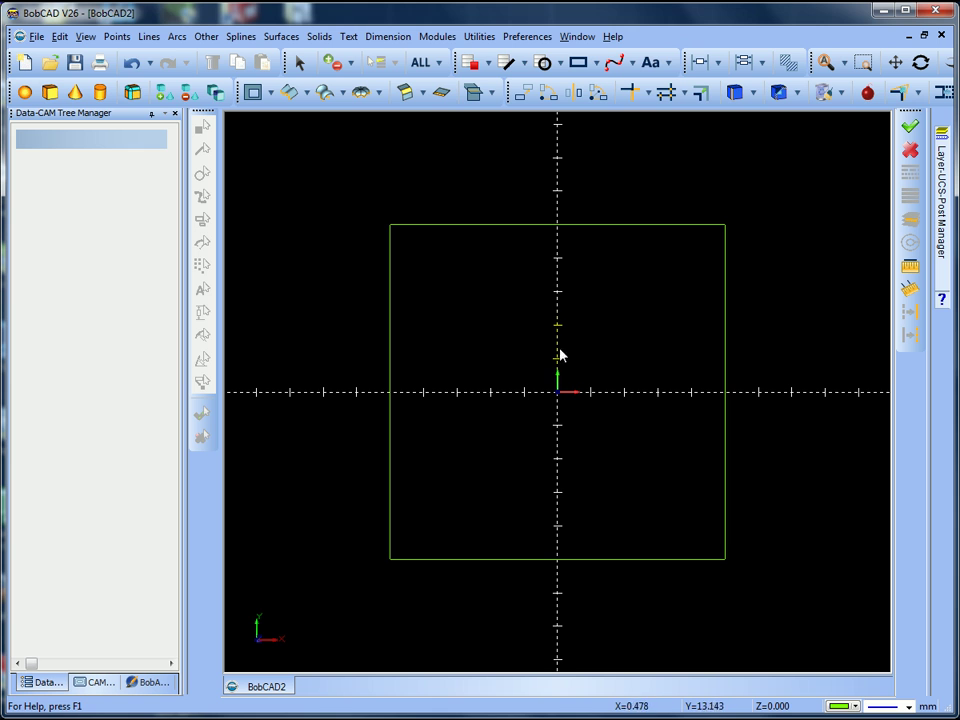
# - Undo all the single-entity trims, keeping the four originally sketched lines in the drawing
pyautogui.click(165, 94)
pyautogui.click(131, 64)
pyautogui.click(131, 64)
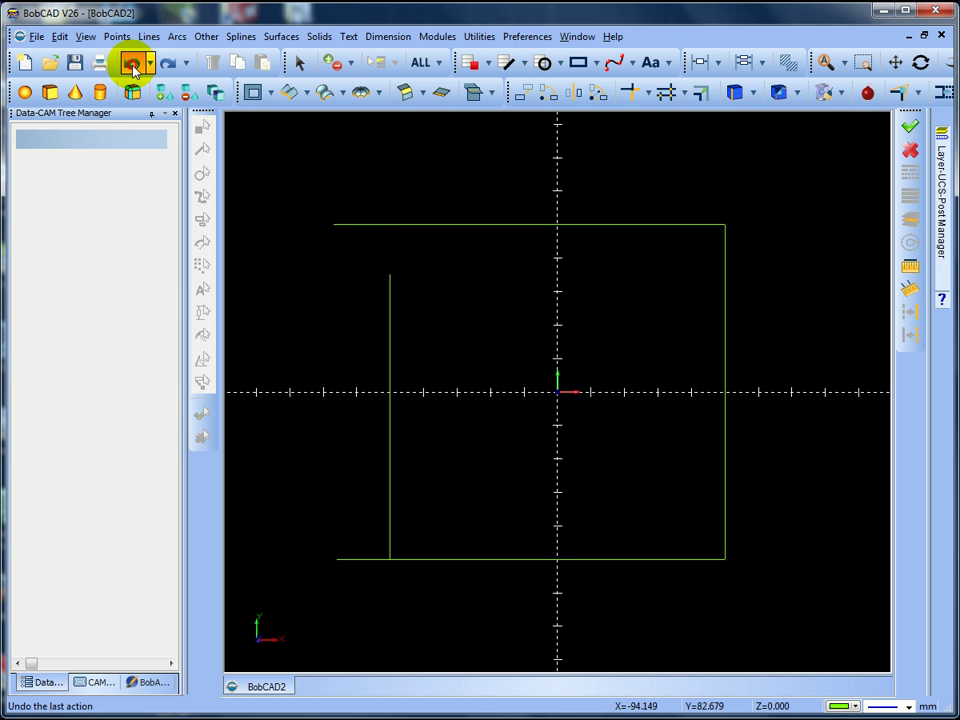
pyautogui.click(131, 64)
pyautogui.click(131, 64)
pyautogui.click(131, 64)
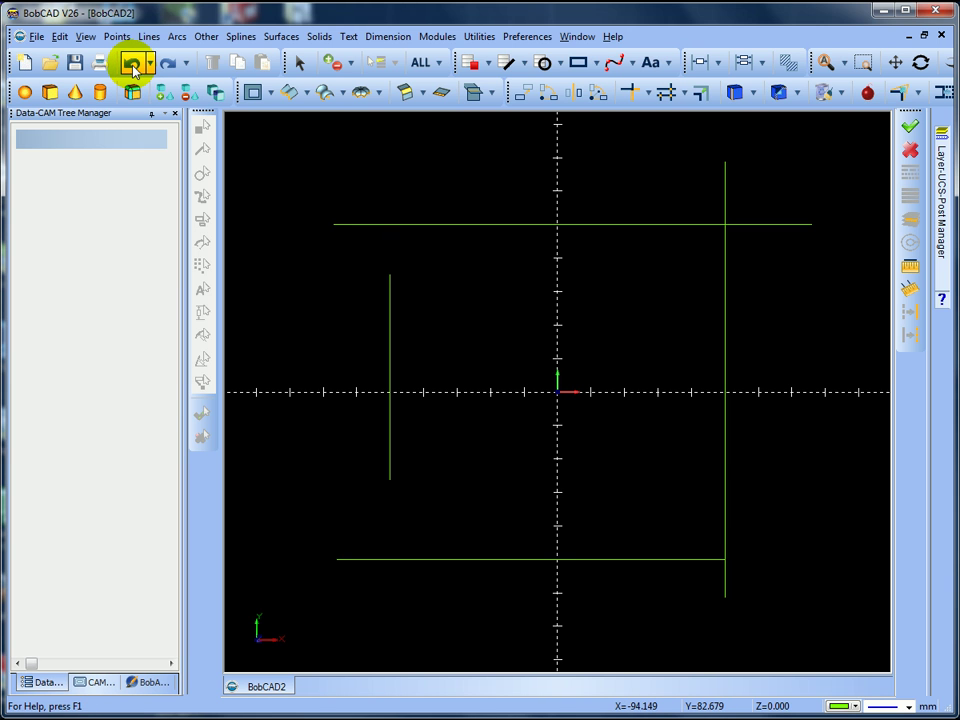
pyautogui.click(131, 64)
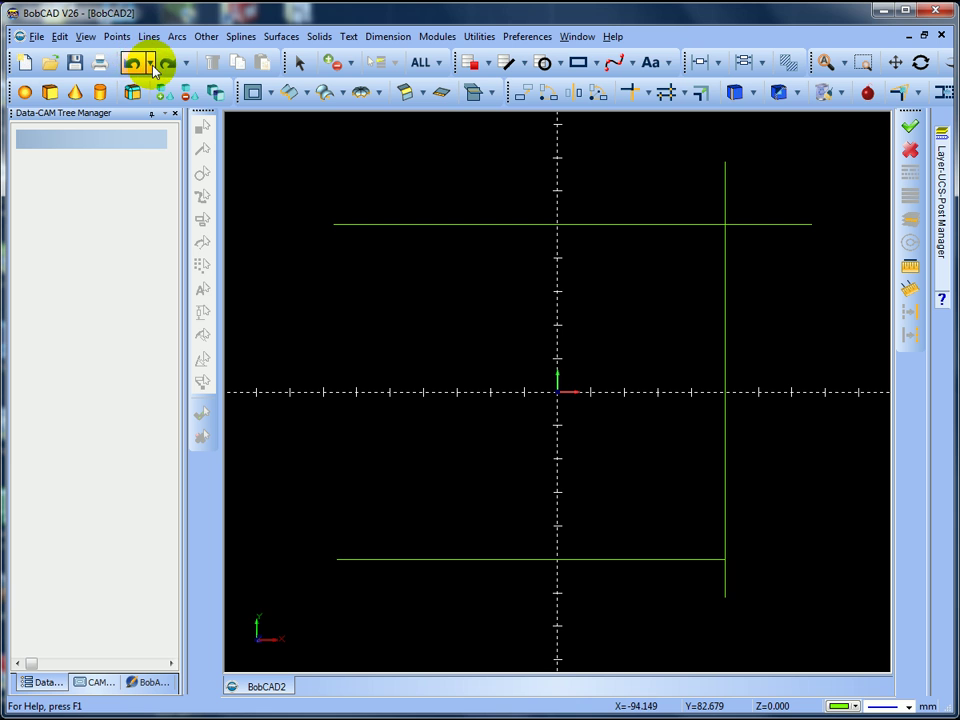
pyautogui.click(166, 66)
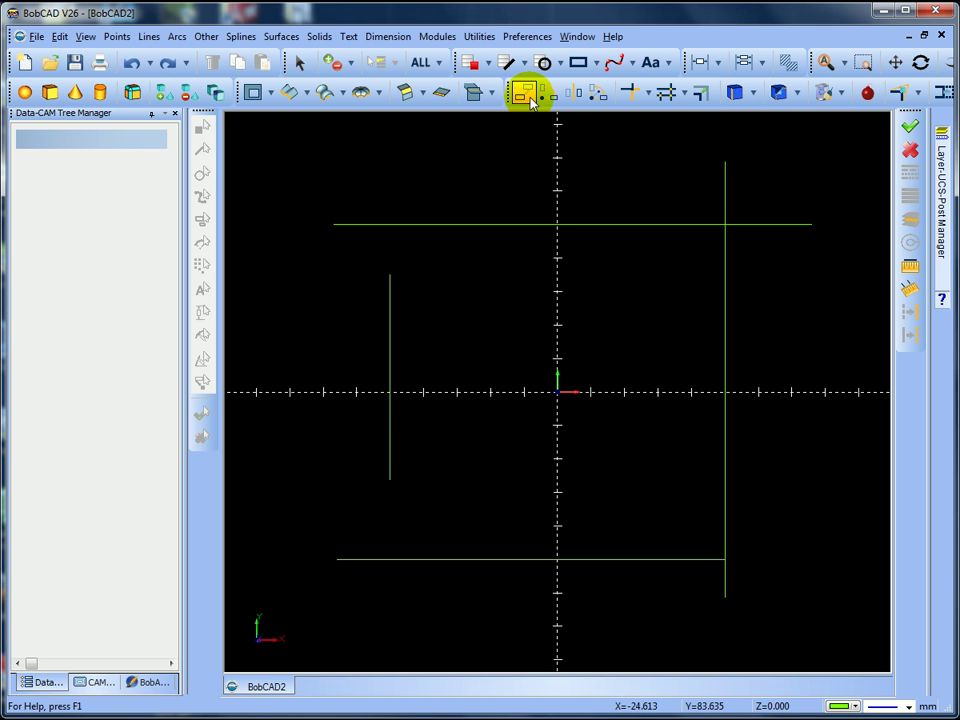
# - Use Trim Two Entities to form the square's upper and lower corners on the X 50 mm vertical line
pyautogui.click(634, 91)
pyautogui.click(660, 146)
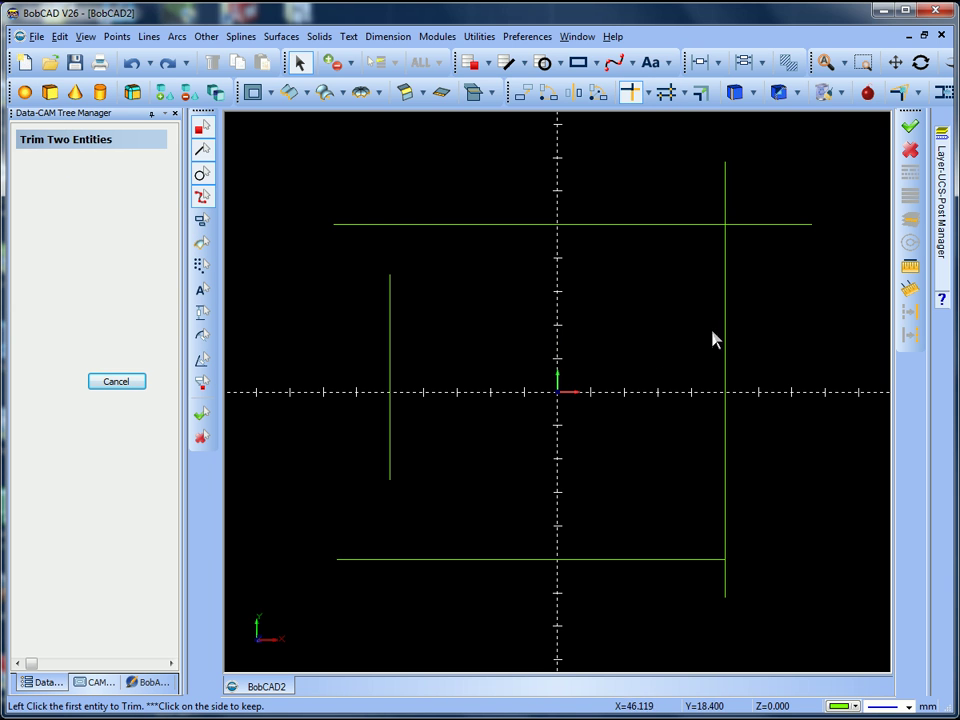
pyautogui.click(686, 226)
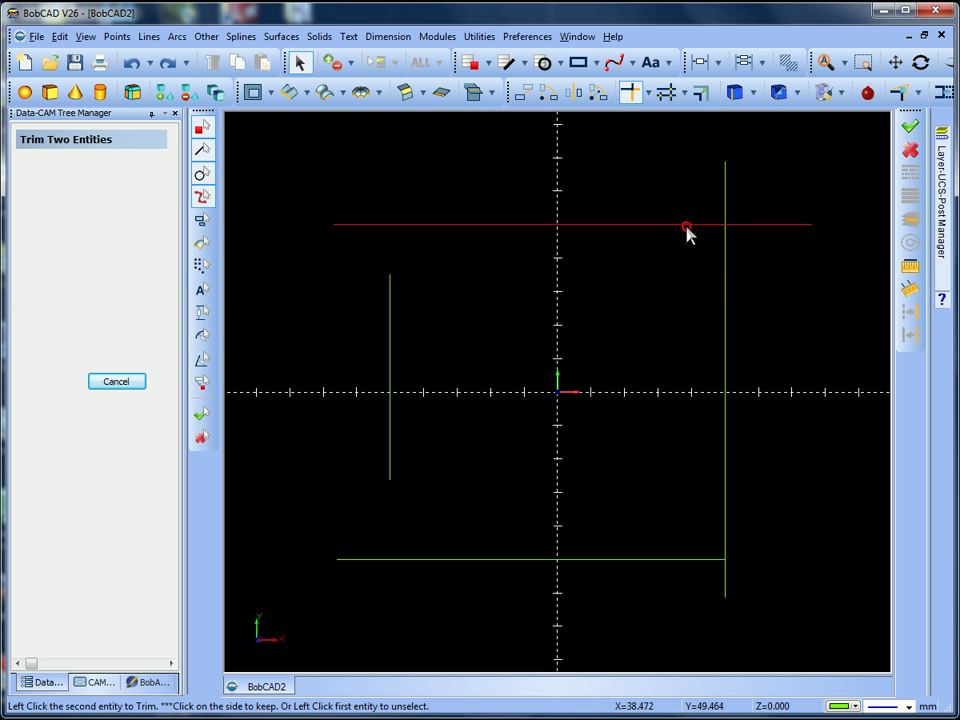
pyautogui.click(723, 273)
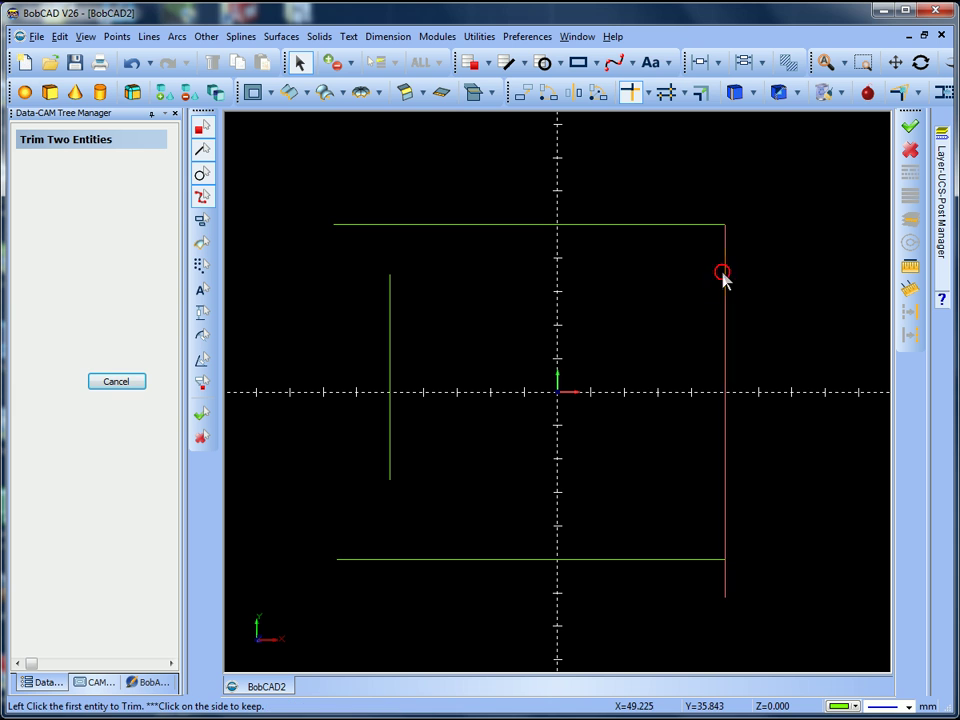
pyautogui.click(725, 521)
pyautogui.click(698, 559)
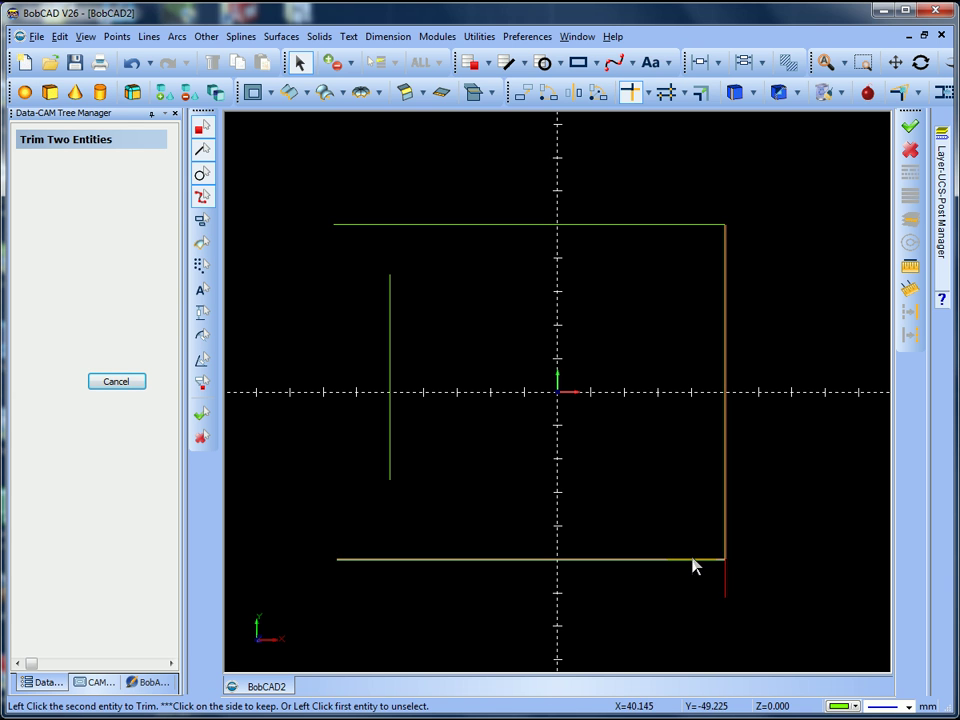
# - Form the two remaining corners on the X -50 mm vertical line with Trim Two Entities, and end the command
pyautogui.click(434, 559)
pyautogui.click(390, 458)
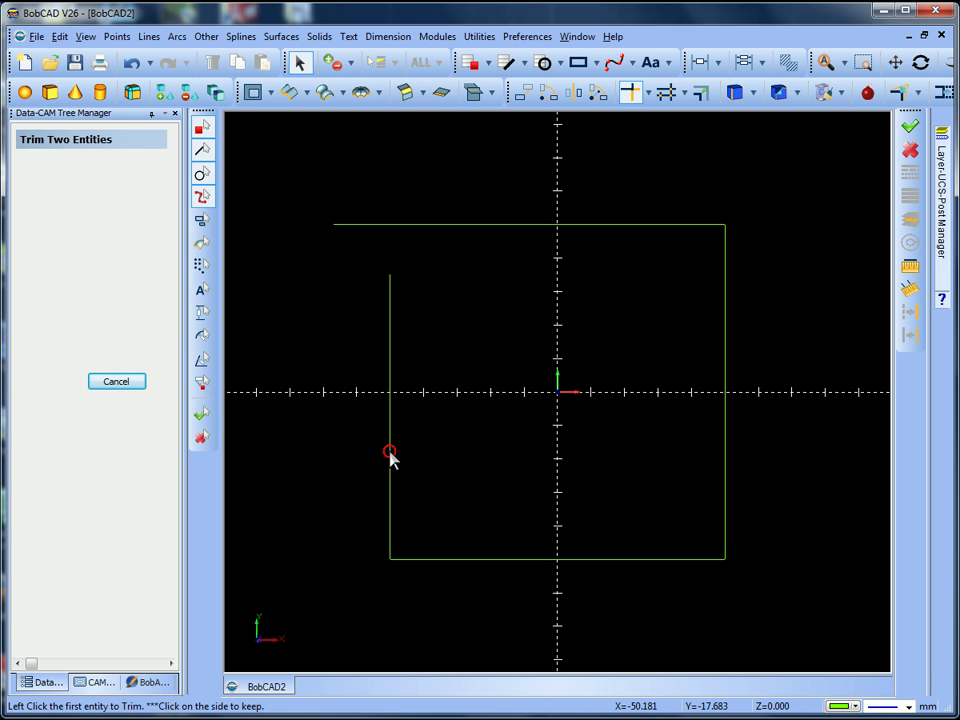
pyautogui.click(390, 300)
pyautogui.click(447, 225)
pyautogui.rightClick(466, 304)
pyautogui.click(495, 328)
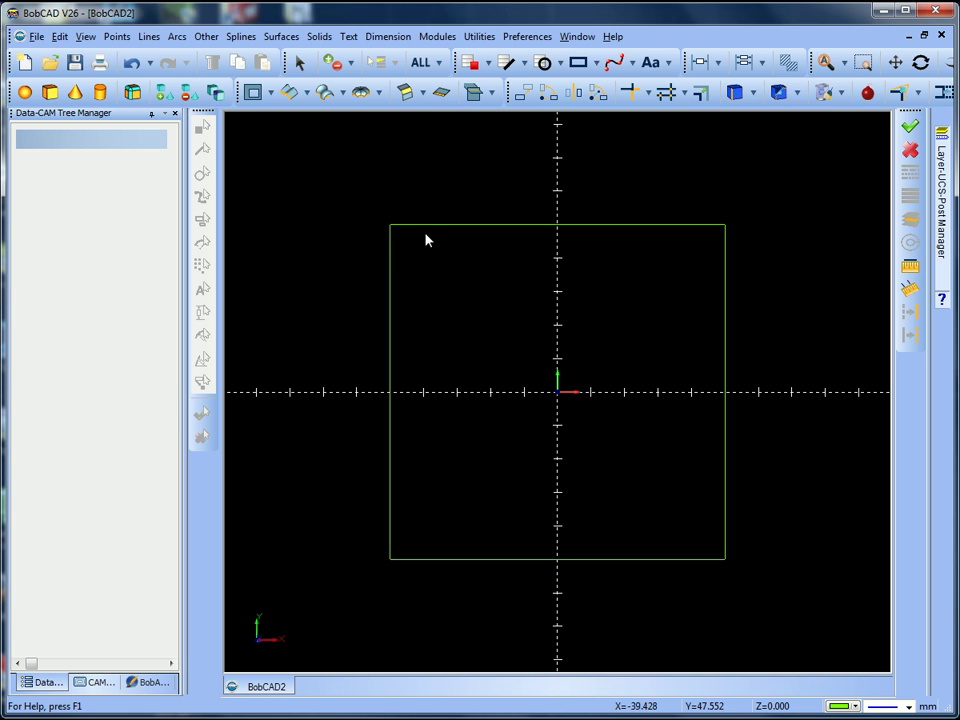
# - Fillet the corner between the upper horizontal line and the X -50 mm vertical line with a 10 mm radius
pyautogui.click(176, 37)
pyautogui.click(195, 108)
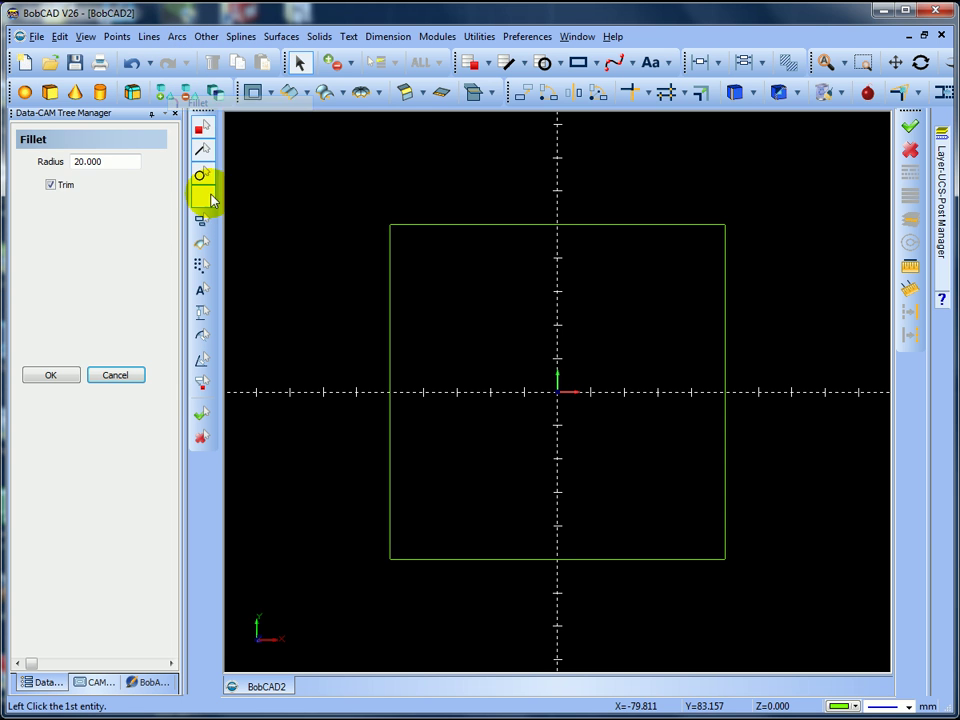
pyautogui.doubleClick(94, 161)
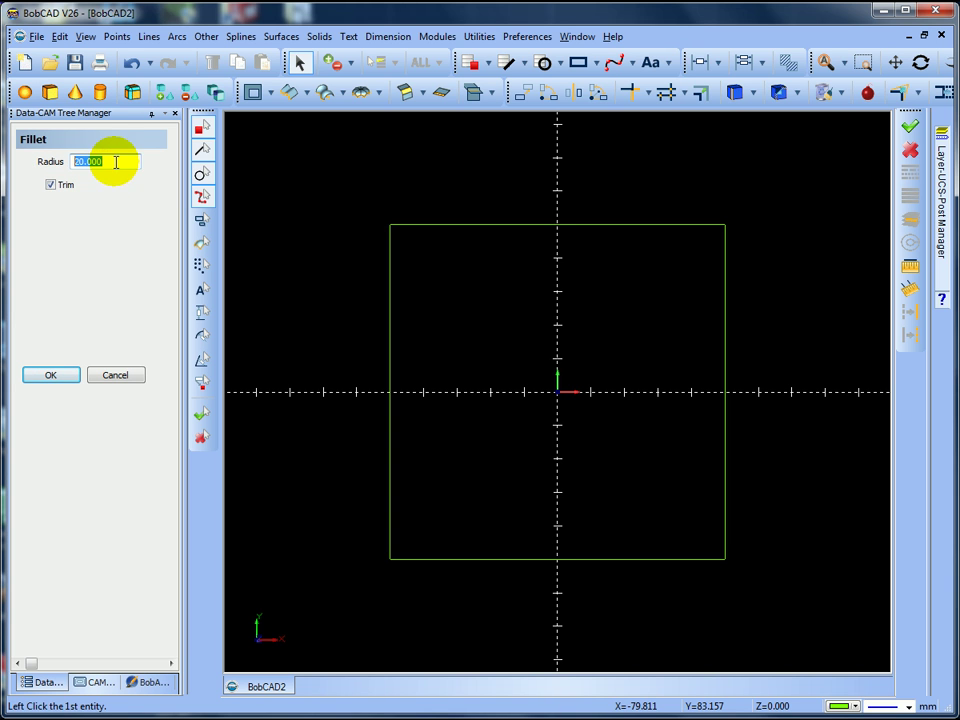
pyautogui.click(467, 234)
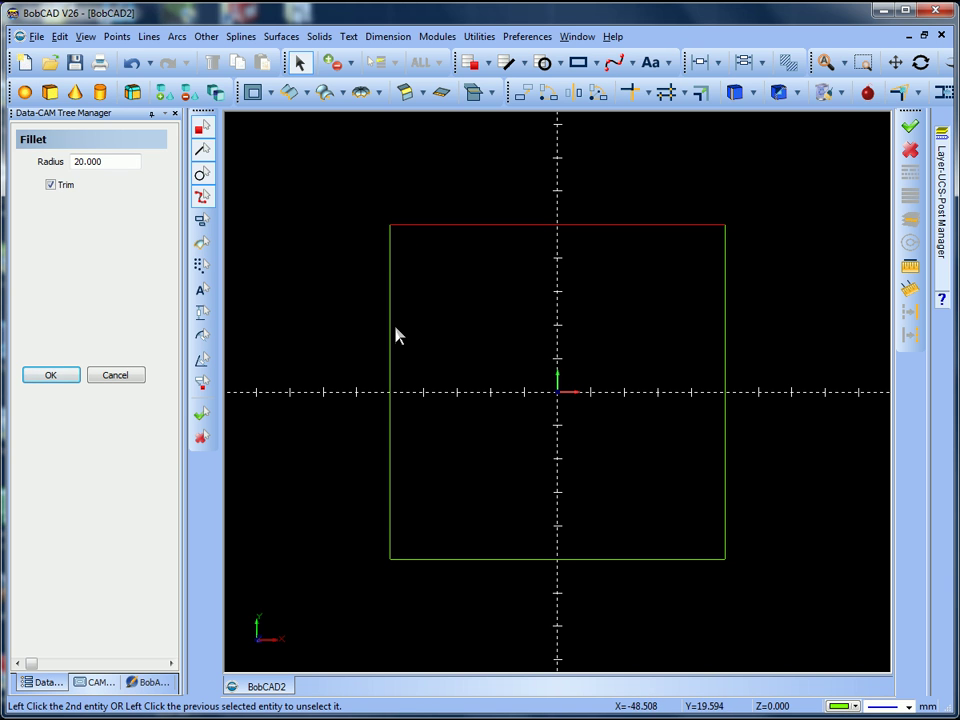
pyautogui.click(35, 161)
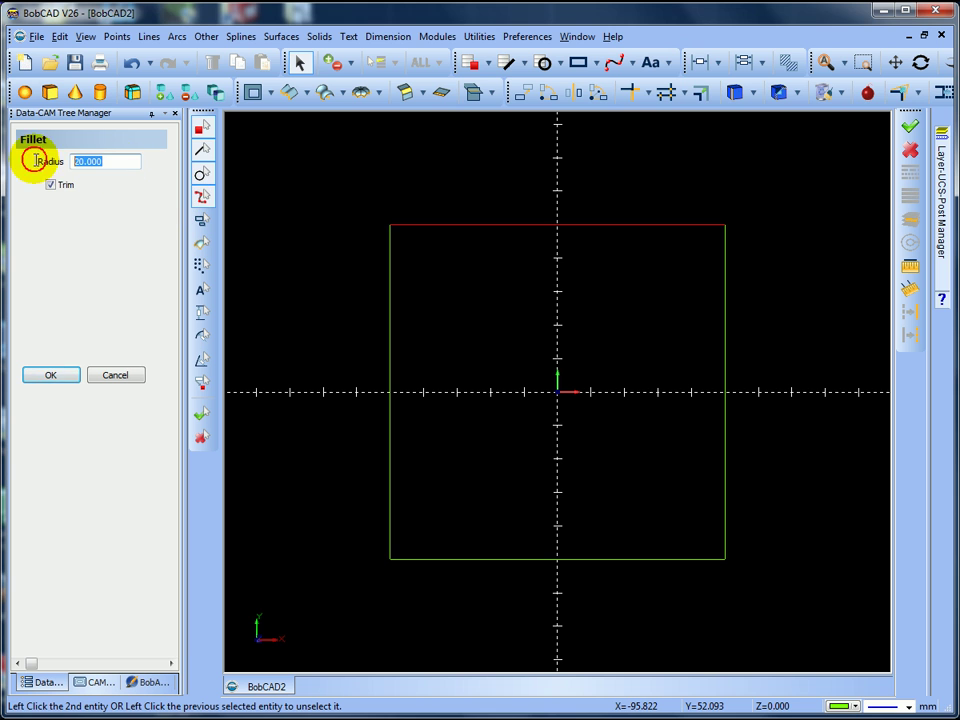
pyautogui.write('10')
pyautogui.press('Return')
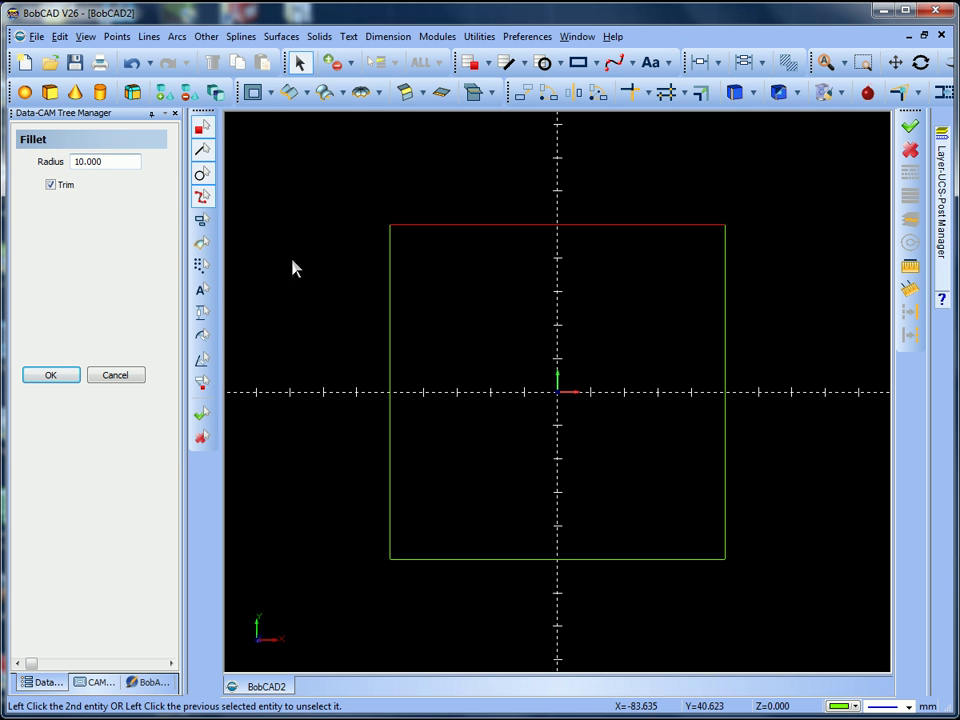
pyautogui.click(393, 287)
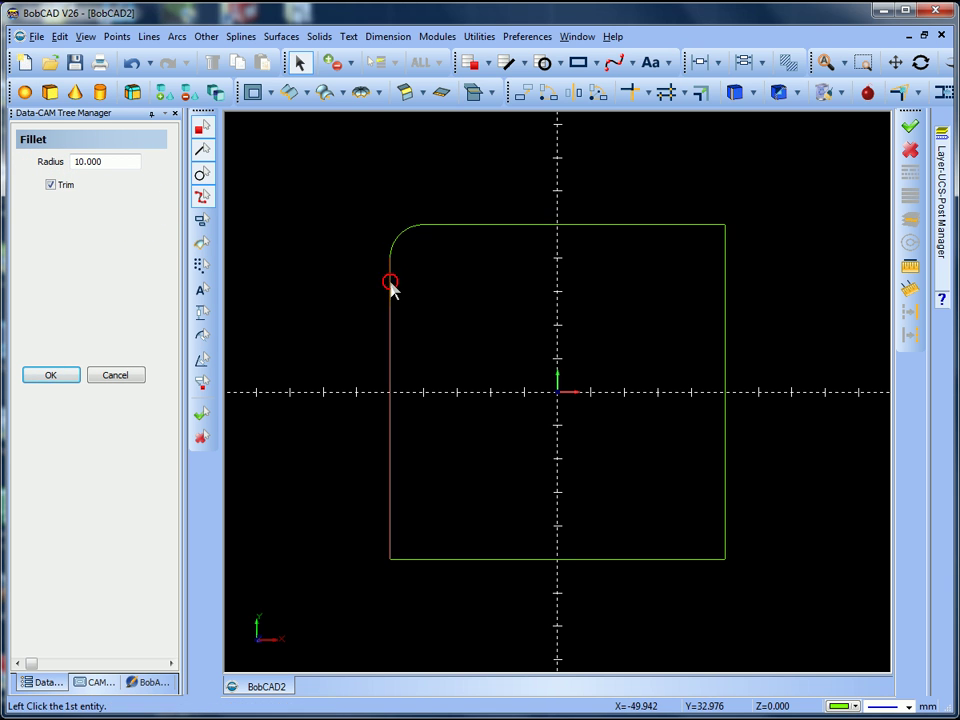
# - Undo the 10 mm fillet and round the same corner with a 20 mm radius instead
pyautogui.click(129, 63)
pyautogui.doubleClick(110, 160)
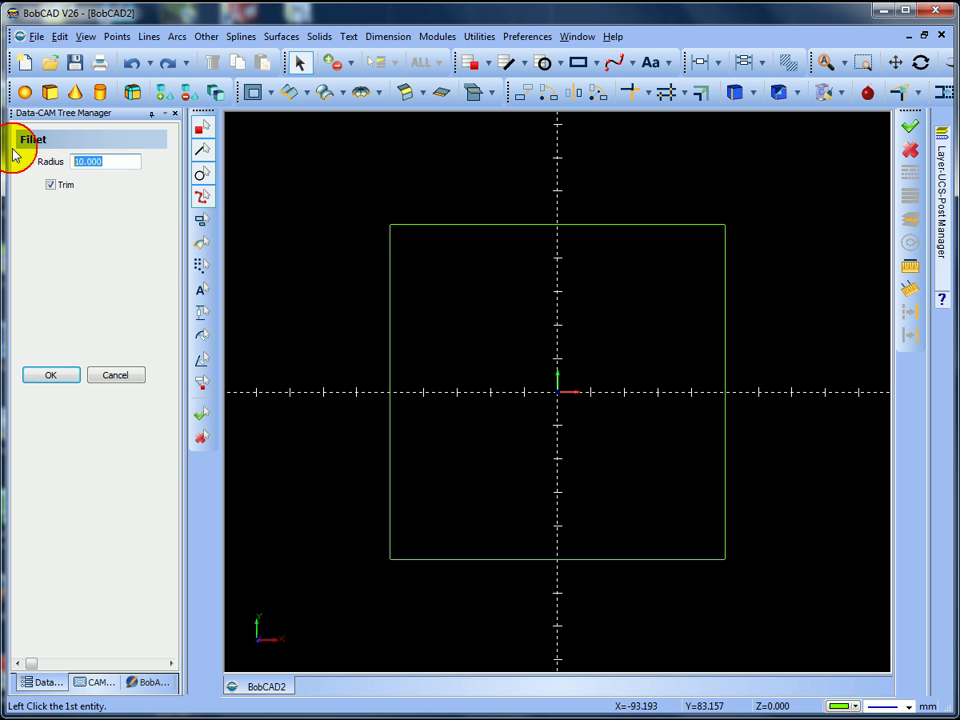
pyautogui.write('20')
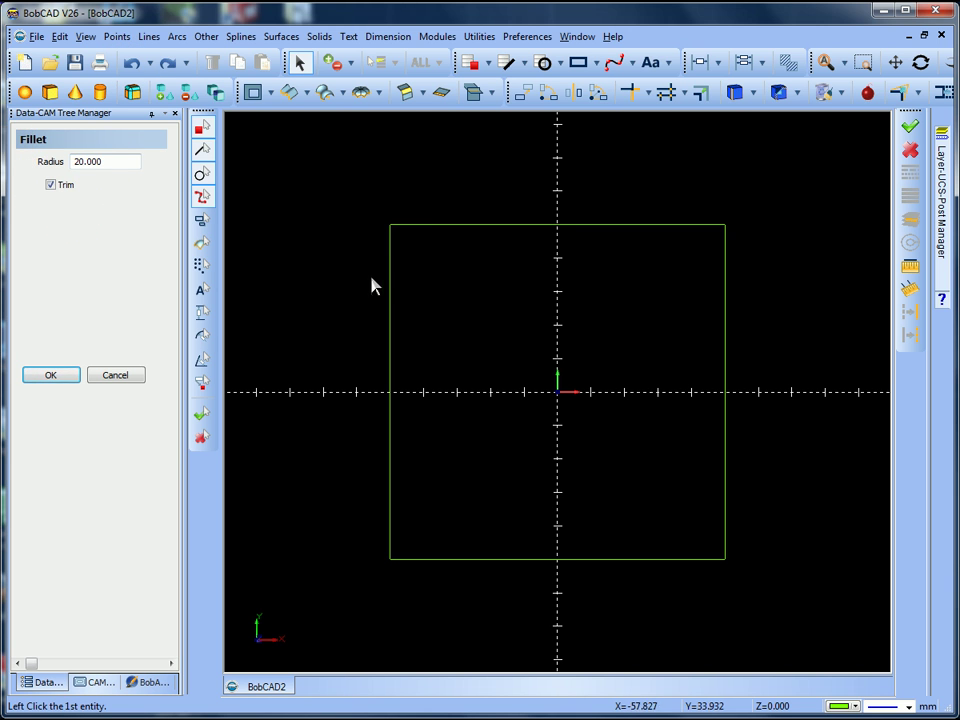
pyautogui.click(449, 240)
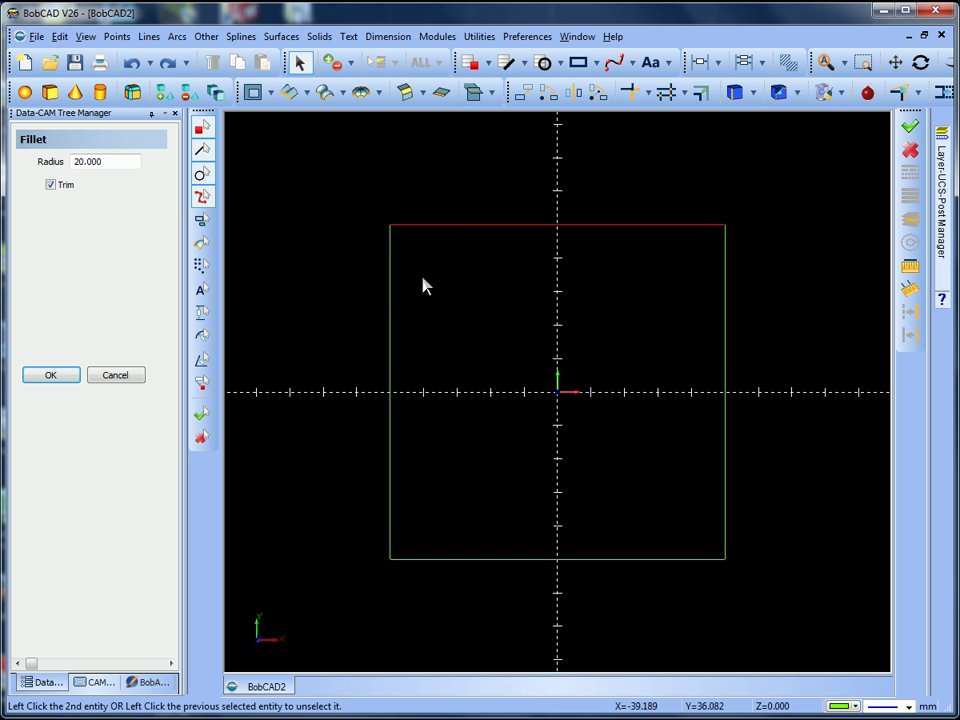
pyautogui.click(392, 297)
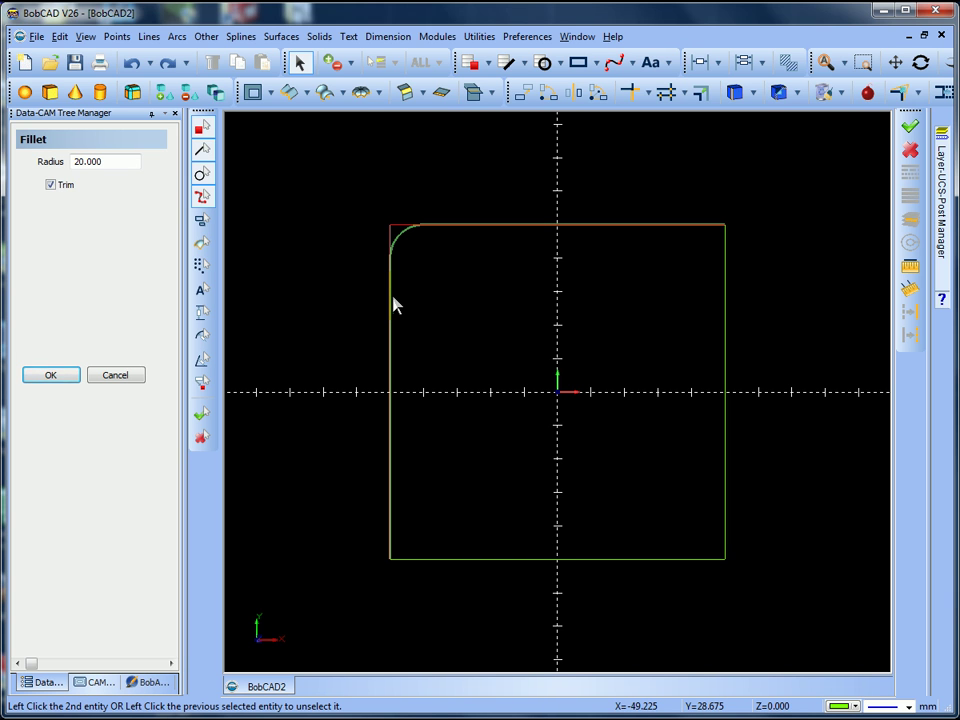
pyautogui.click(393, 302)
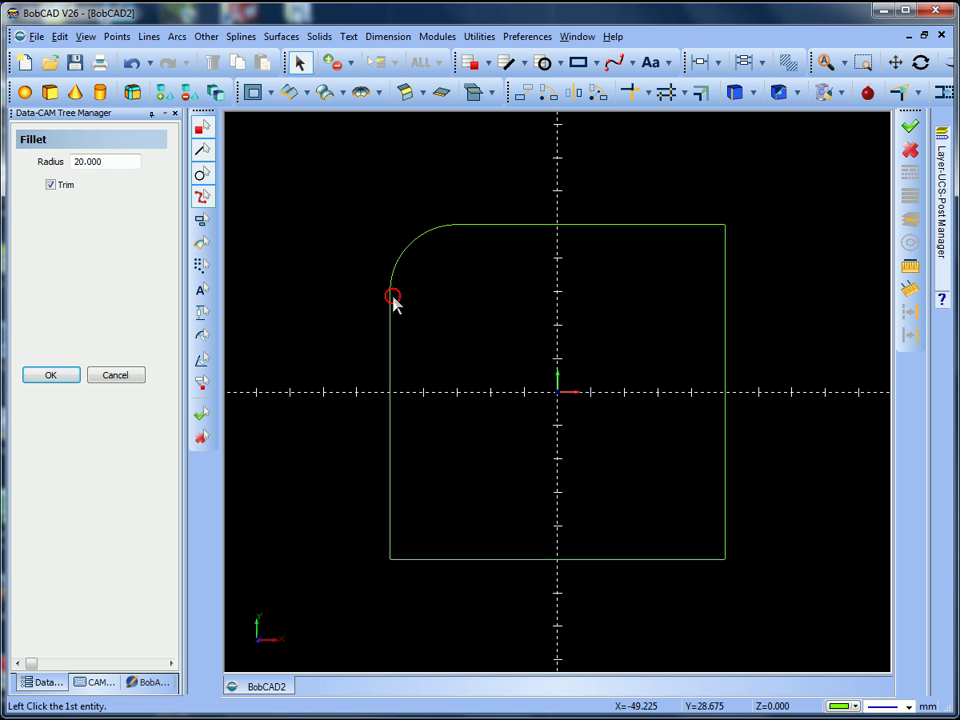
# - Fillet the square's three remaining corners with the 20 mm radius and end the Fillet command
pyautogui.click(393, 489)
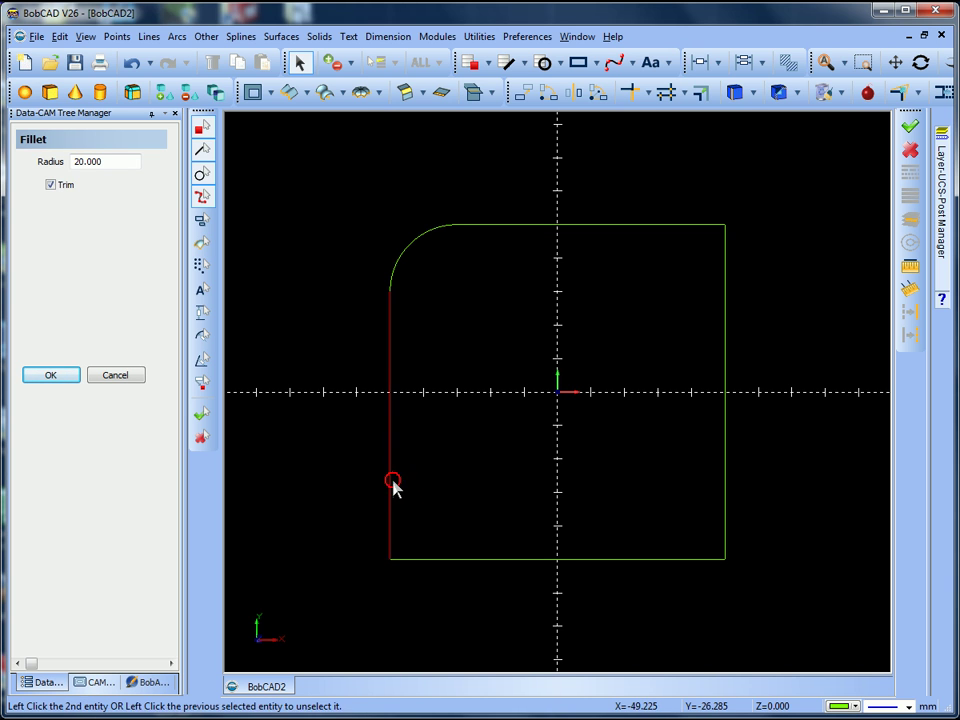
pyautogui.click(483, 561)
pyautogui.click(643, 560)
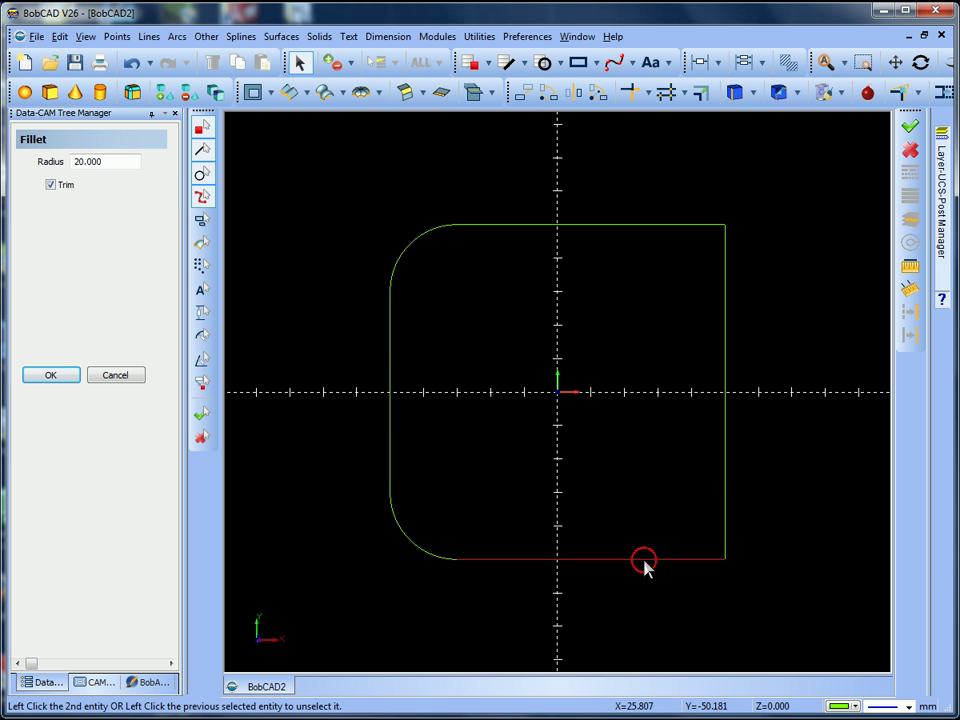
pyautogui.click(727, 470)
pyautogui.click(724, 272)
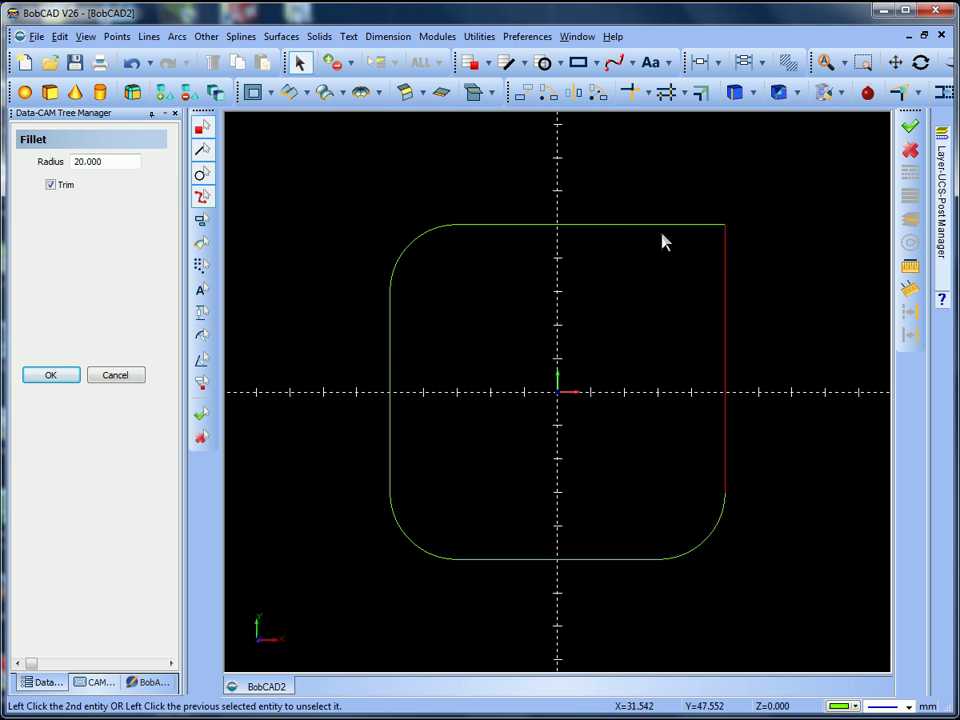
pyautogui.click(638, 229)
pyautogui.rightClick(524, 324)
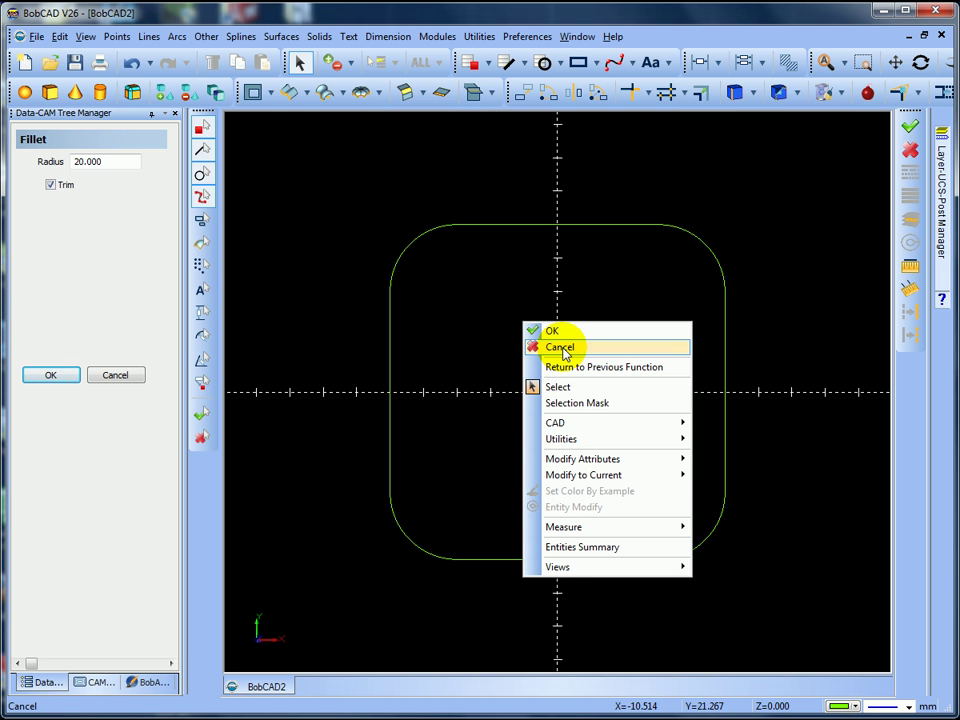
pyautogui.click(561, 348)
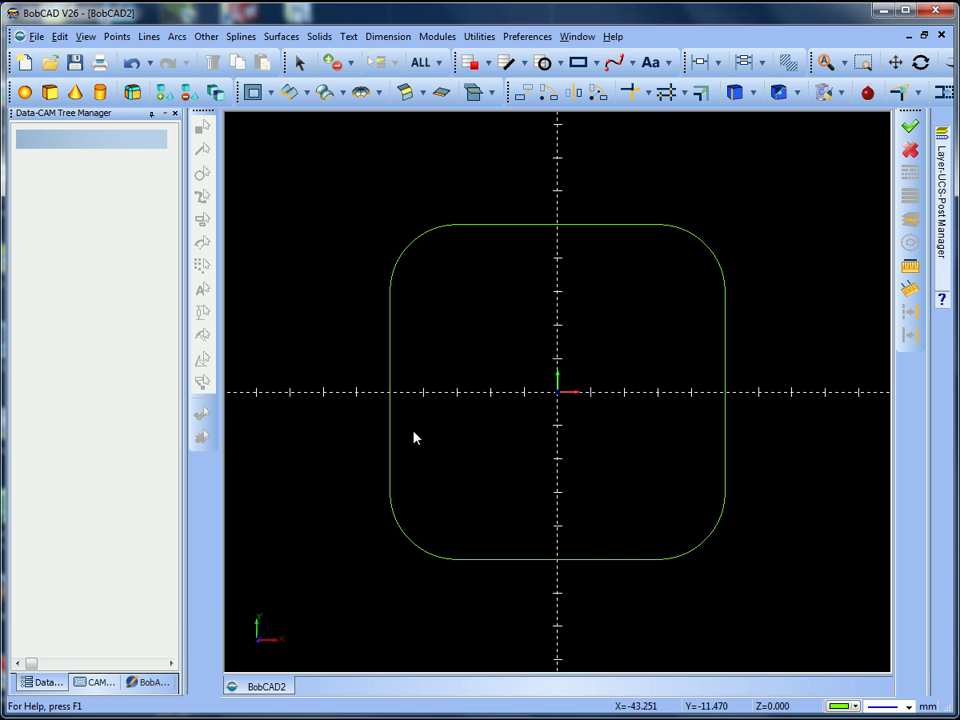
# - Undo all corner fillets and the two-entity trims until the sketched lines again overrun or fall short of the corners
pyautogui.click(133, 66)
pyautogui.click(133, 66)
pyautogui.click(133, 66)
pyautogui.click(133, 66)
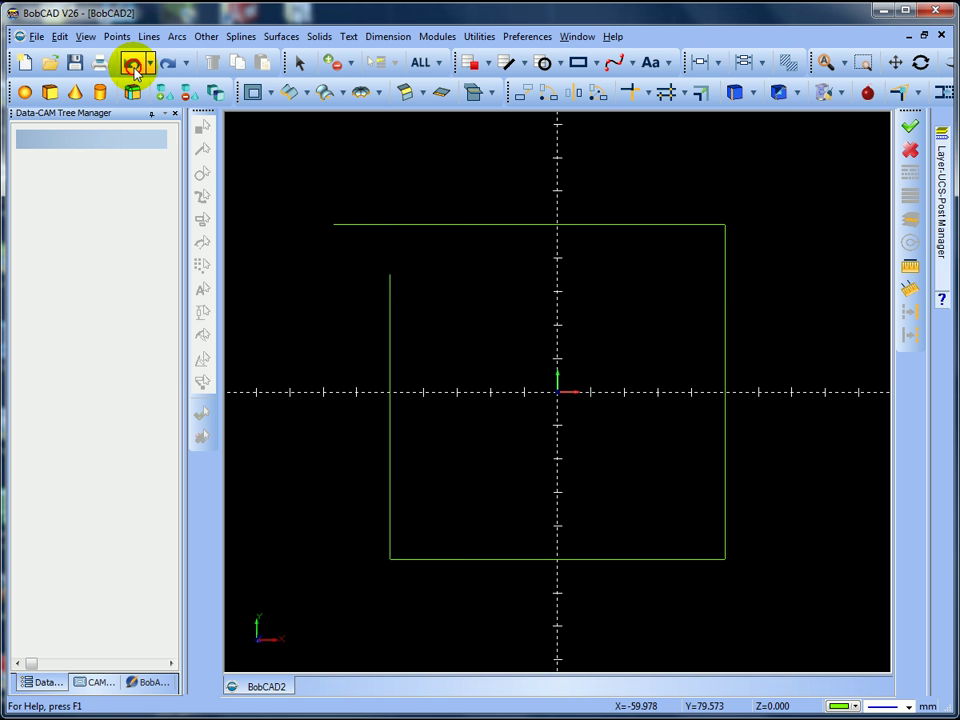
pyautogui.click(133, 66)
pyautogui.click(133, 66)
pyautogui.click(133, 66)
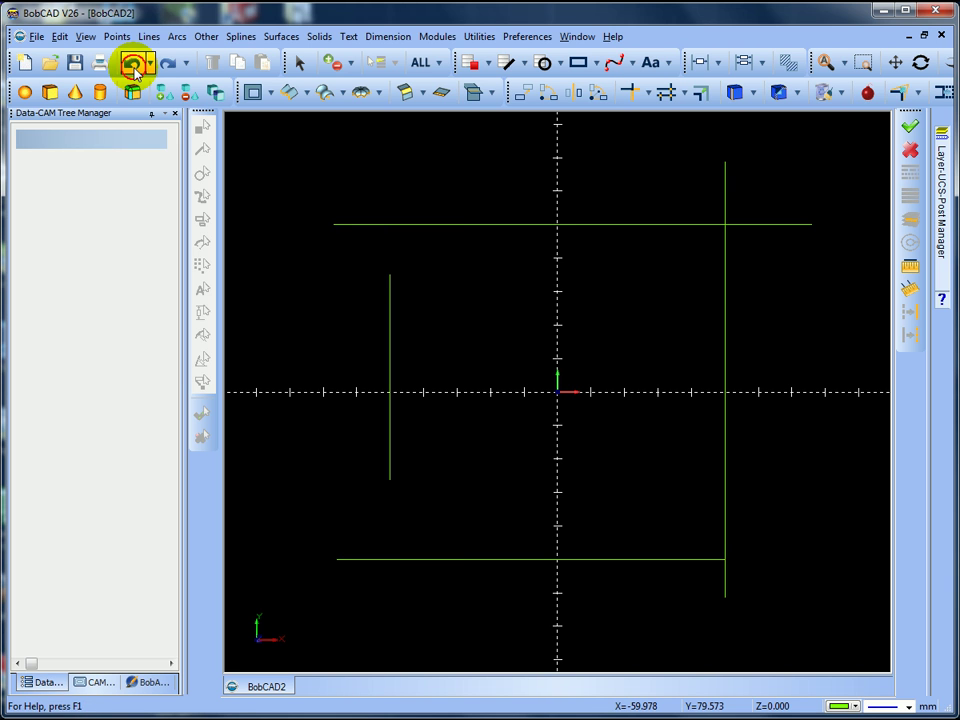
# - Fillet the upper and lower corners on the X 50 mm vertical line directly from the untrimmed lines, using a 20 mm radius with trimming
pyautogui.click(177, 38)
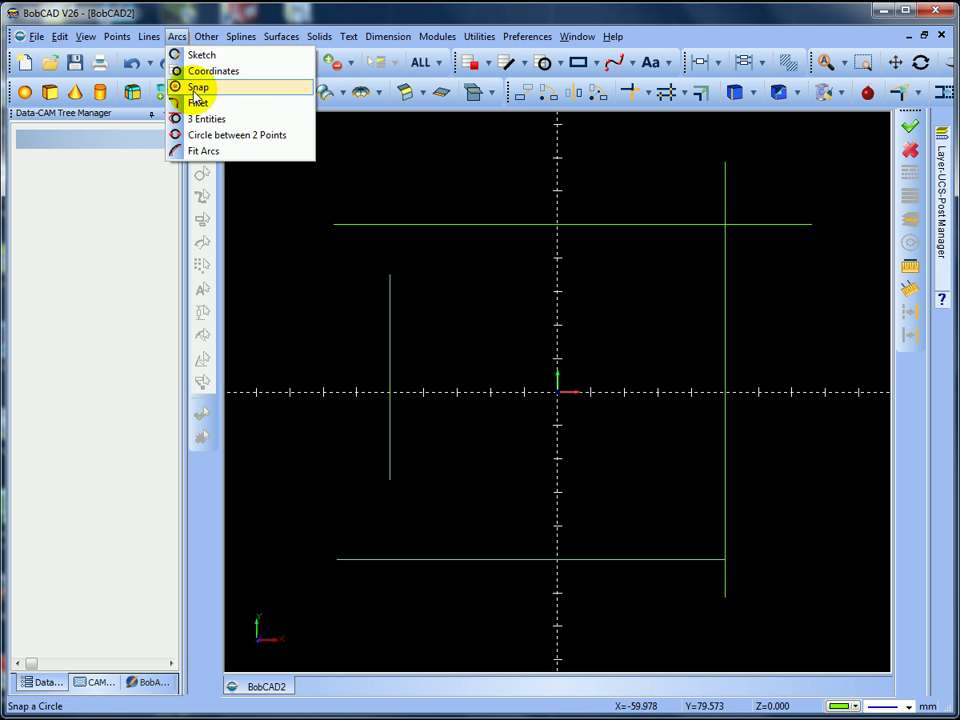
pyautogui.click(194, 101)
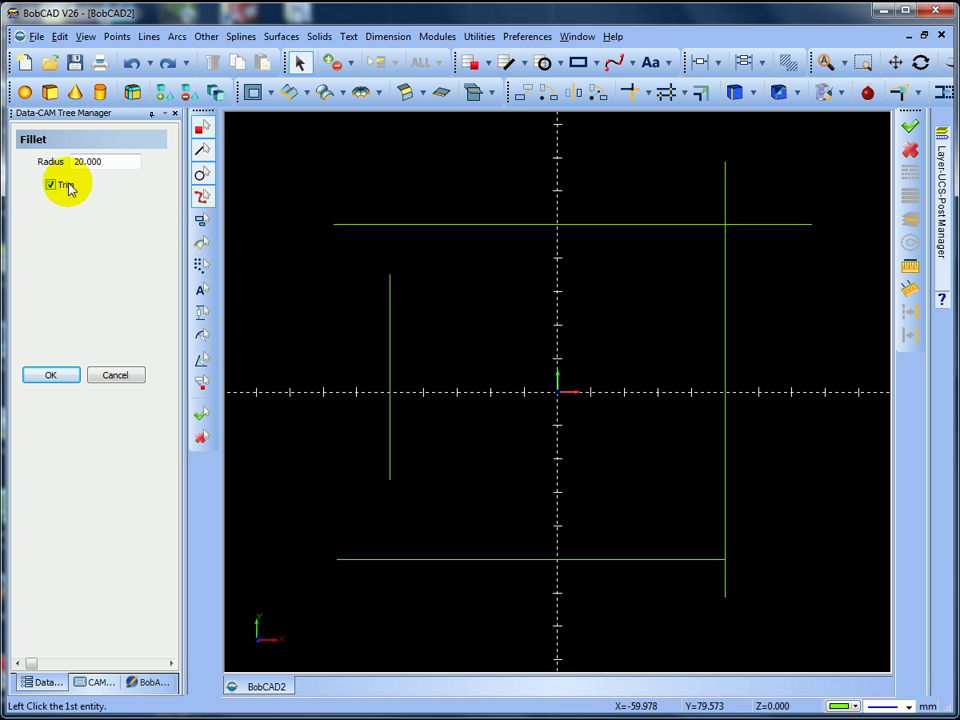
pyautogui.click(723, 270)
pyautogui.click(603, 224)
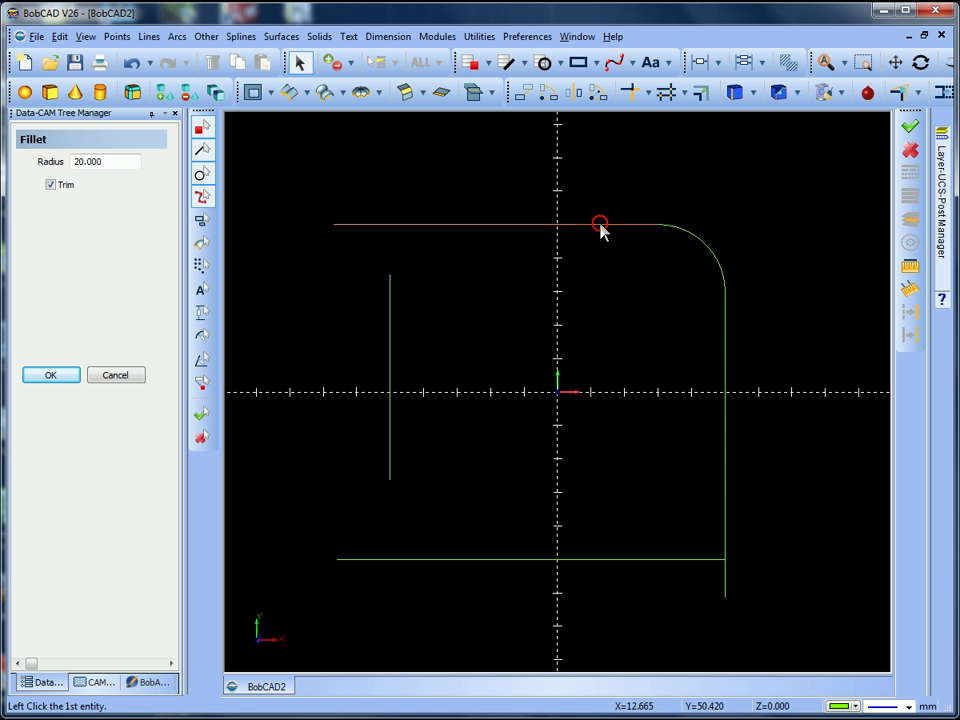
pyautogui.click(700, 500)
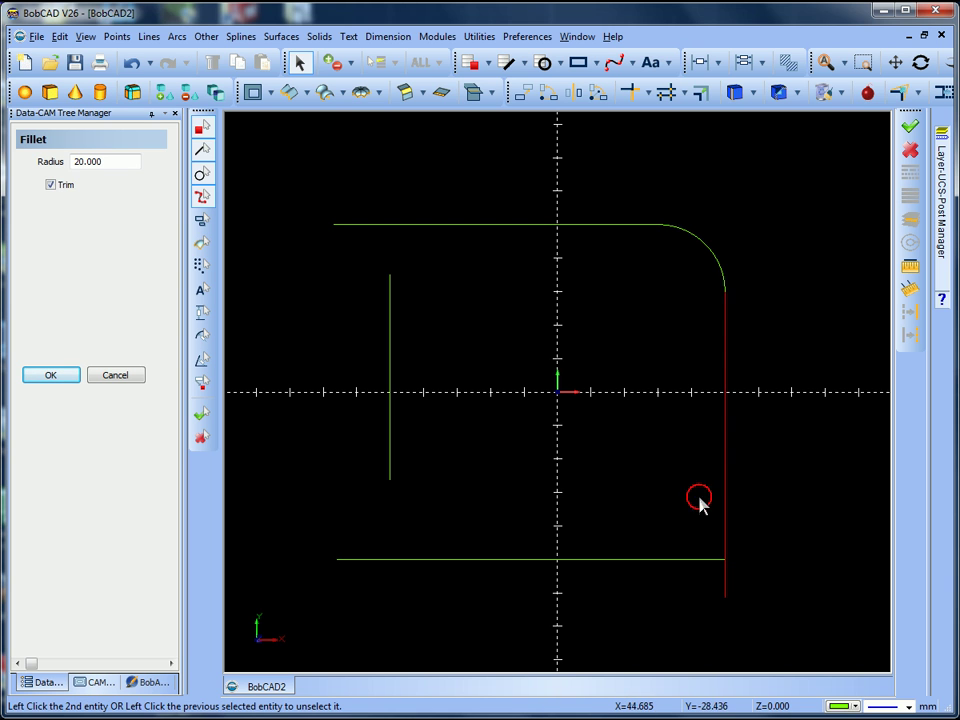
pyautogui.click(624, 559)
# - Fillet the lower and upper corners on the X -50 mm vertical line with the 20 mm radius, and end the Fillet command
pyautogui.click(463, 559)
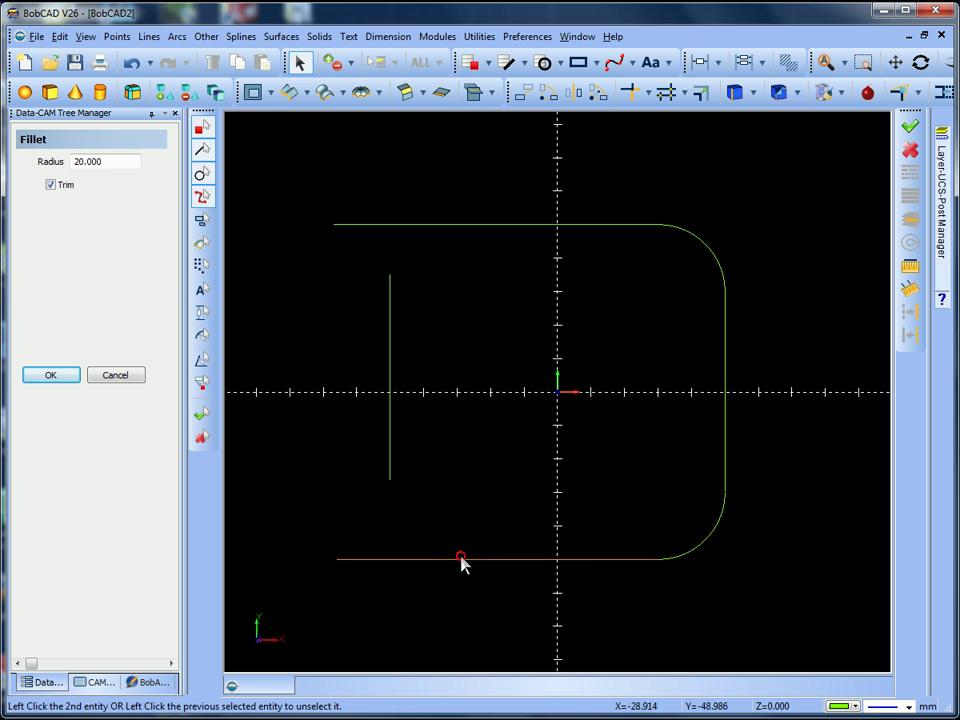
pyautogui.click(390, 421)
pyautogui.click(392, 290)
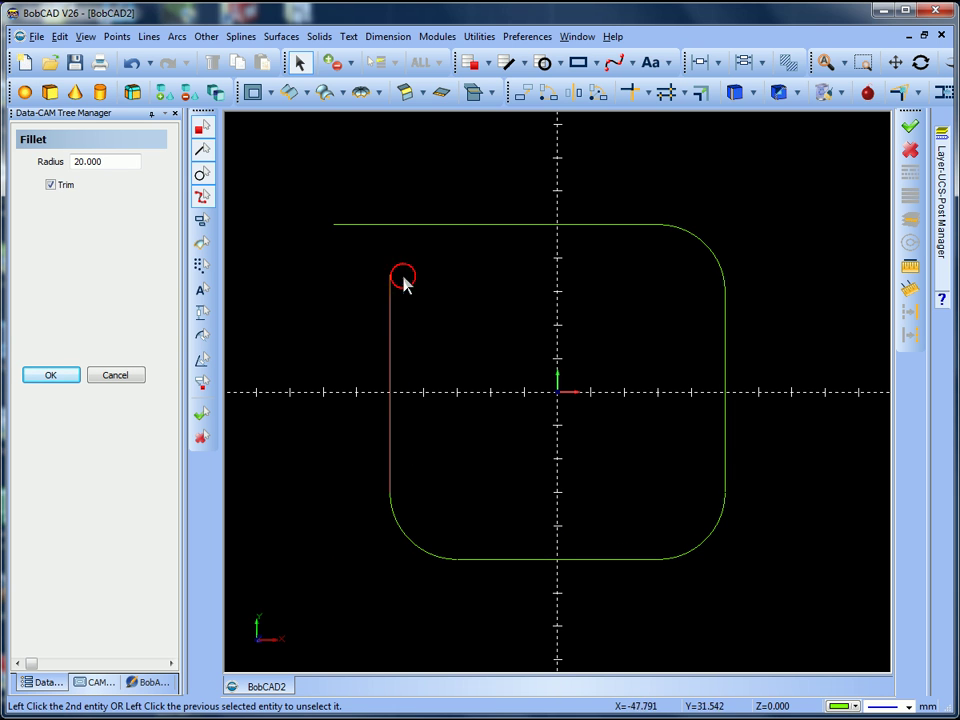
pyautogui.click(456, 226)
pyautogui.click(466, 255)
pyautogui.rightClick(486, 284)
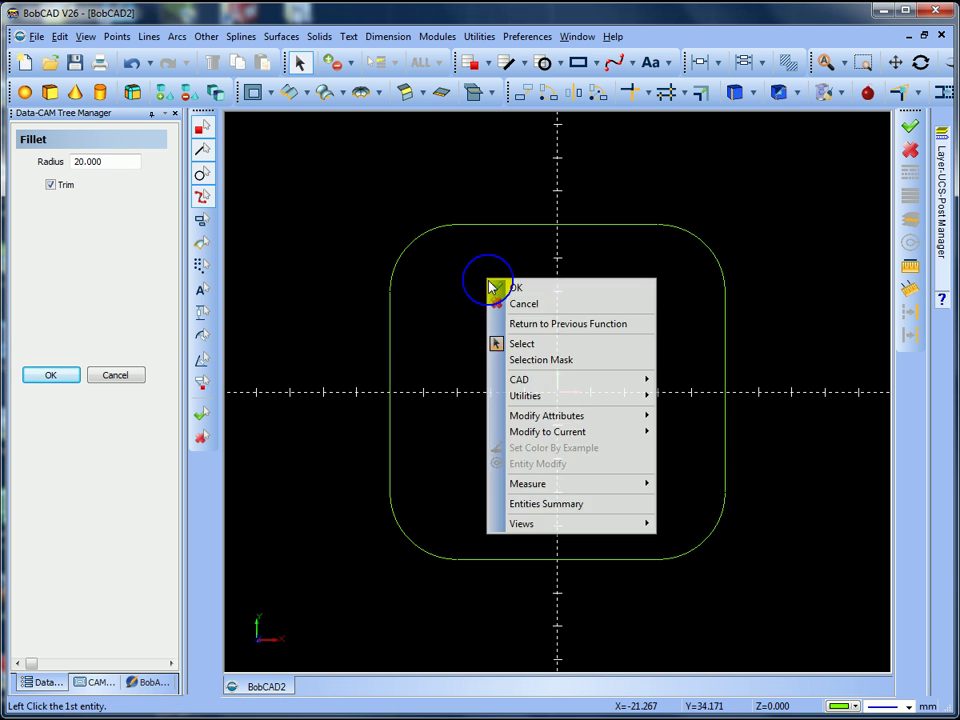
pyautogui.click(522, 289)
pyautogui.click(125, 377)
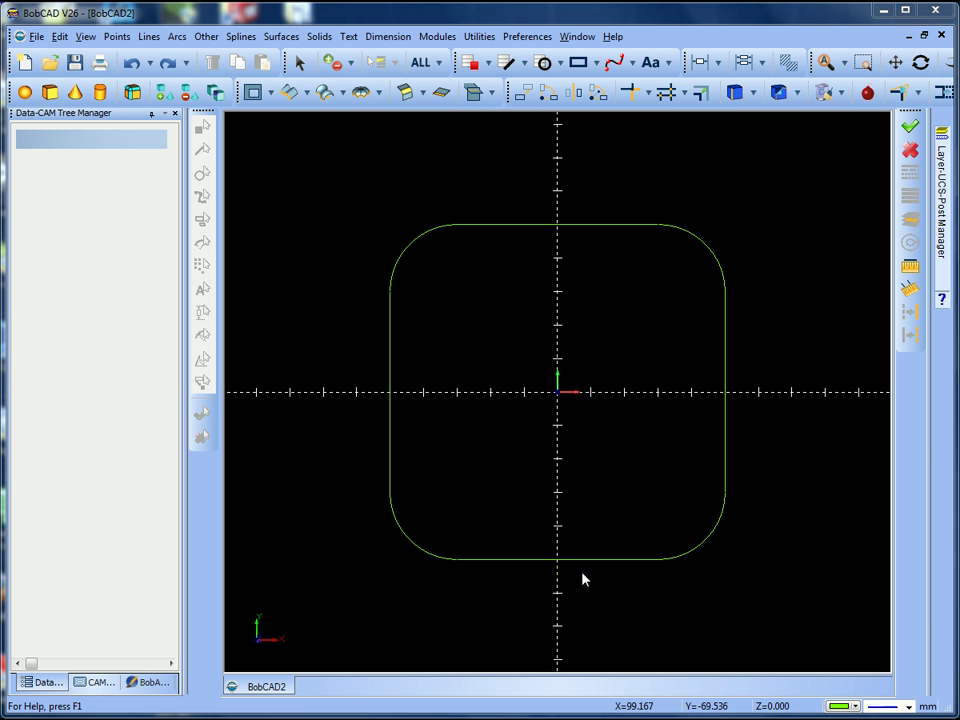
# - Set up Extrude Curve with a 50 mm distance, a 5-degree draft angle, caps enabled and the direction along the Z-axis
pyautogui.moveTo(585, 577); pyautogui.dragTo(534, 467, button='middle')
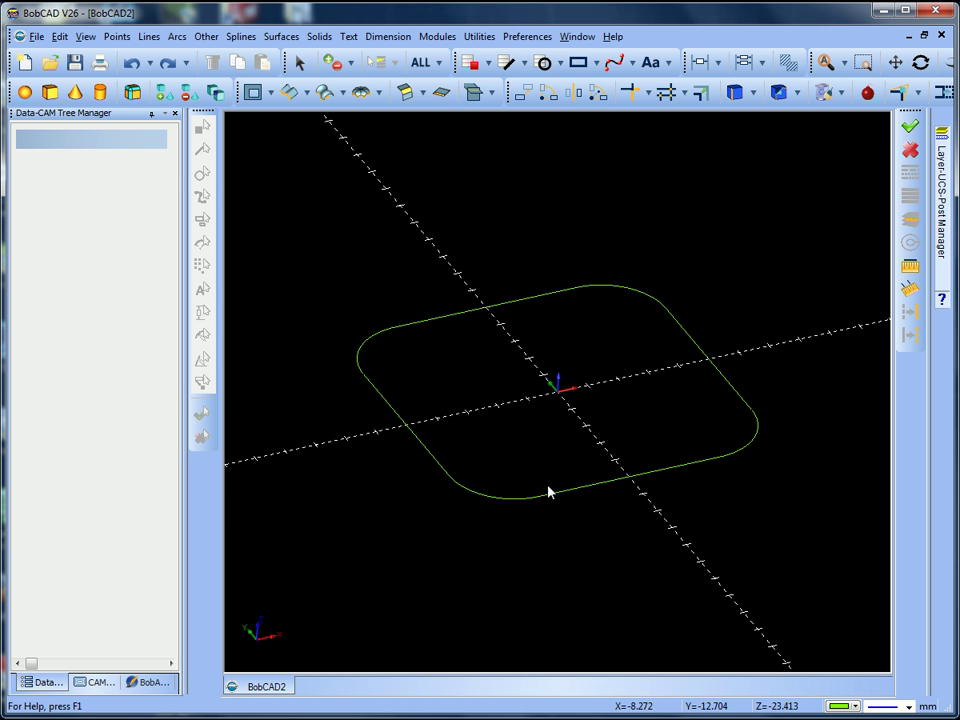
pyautogui.click(300, 93)
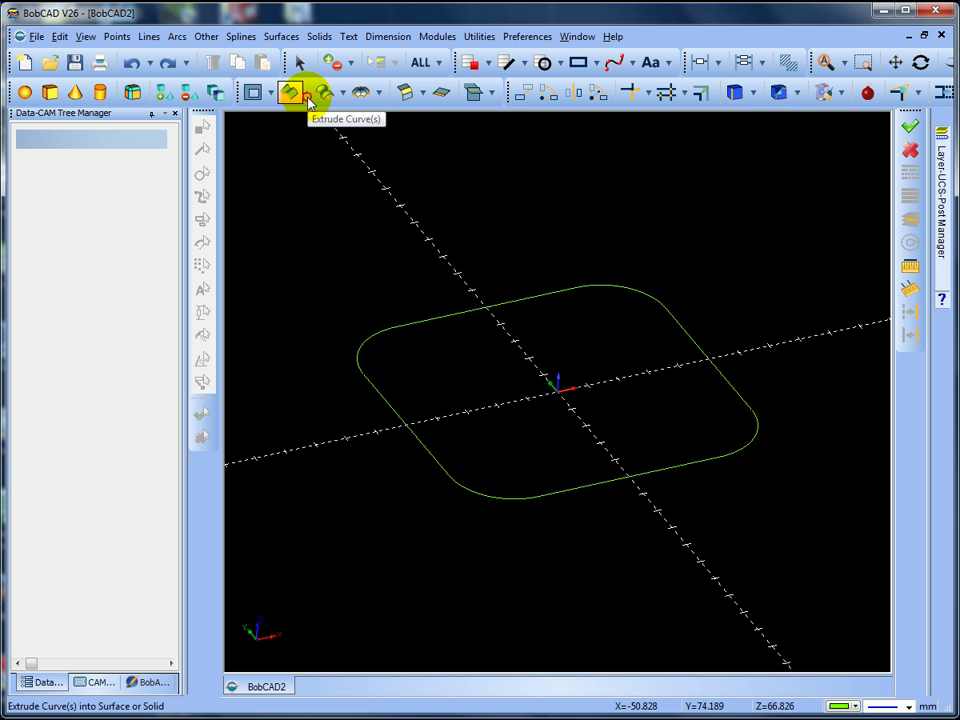
pyautogui.click(308, 96)
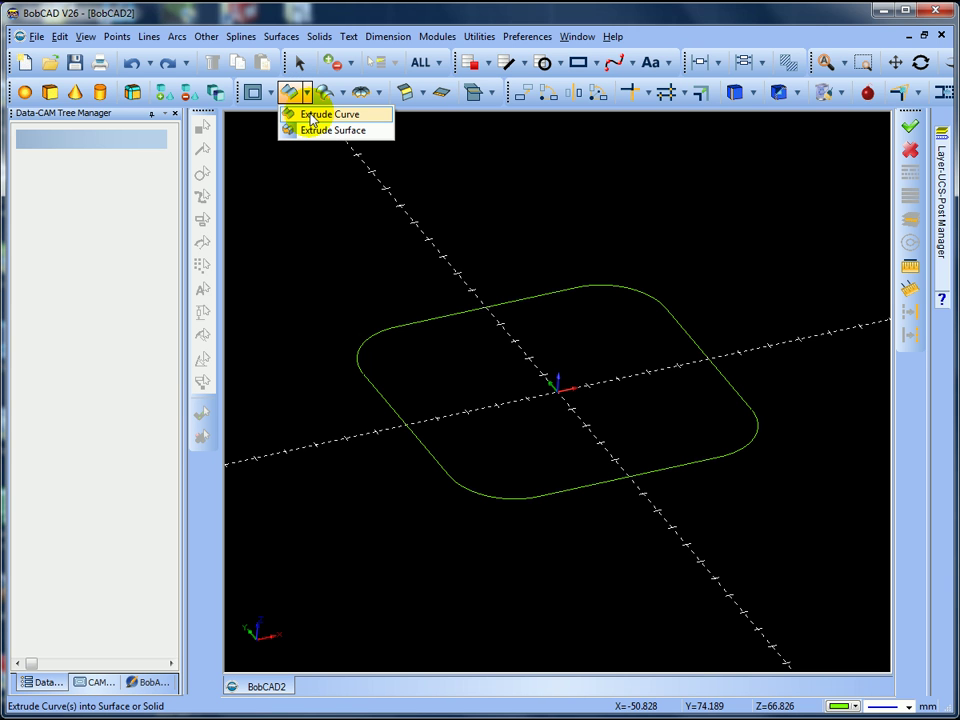
pyautogui.click(311, 116)
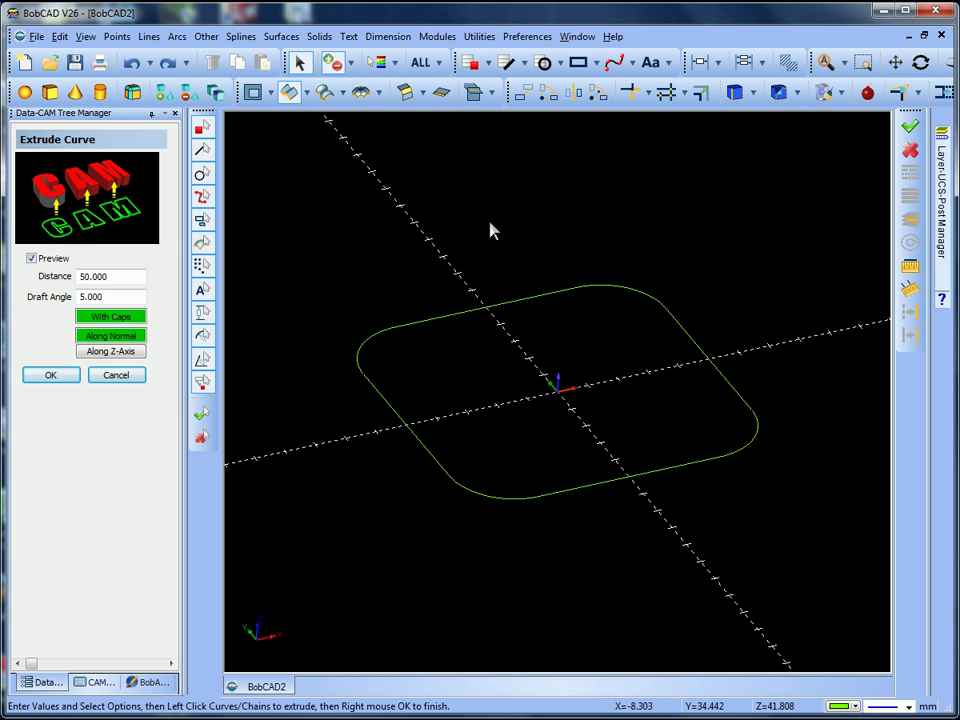
pyautogui.click(114, 376)
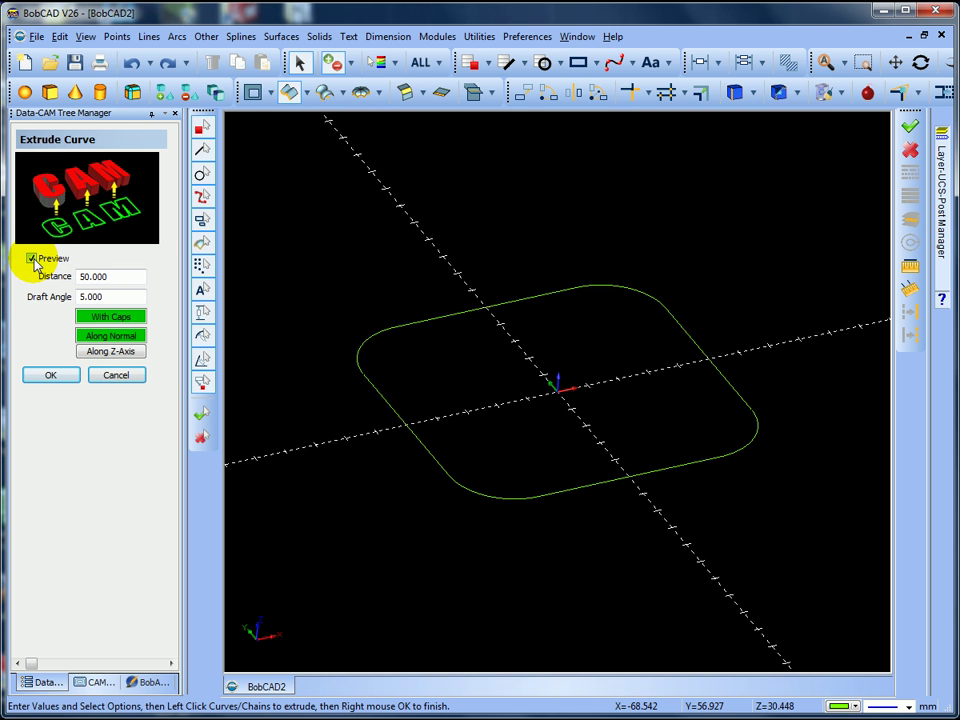
pyautogui.moveTo(126, 278); pyautogui.dragTo(36, 277)
pyautogui.click(113, 298)
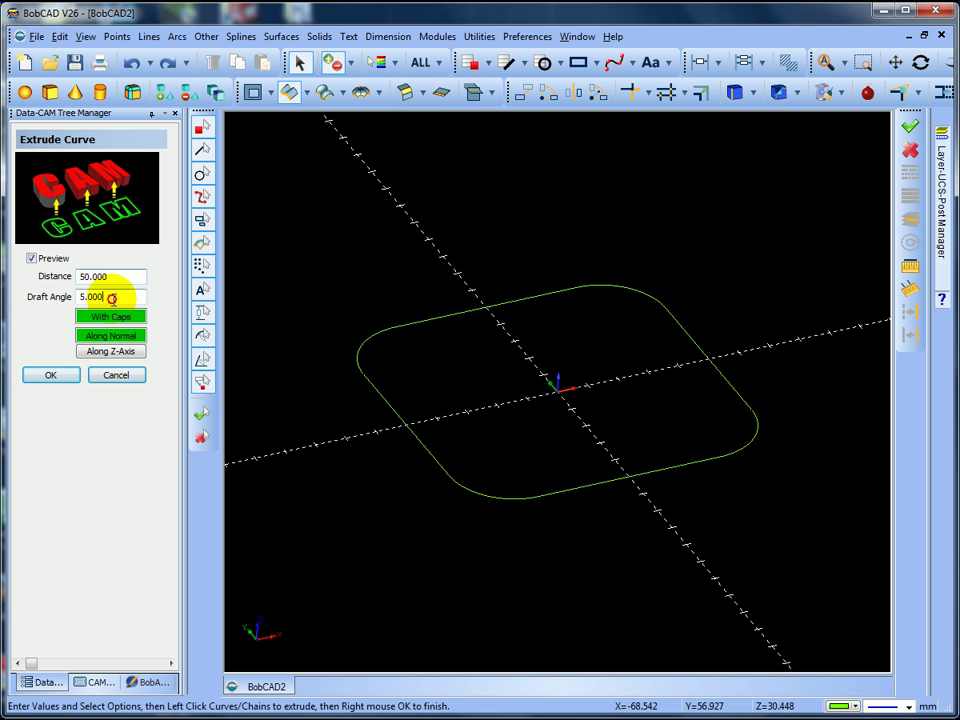
pyautogui.click(111, 352)
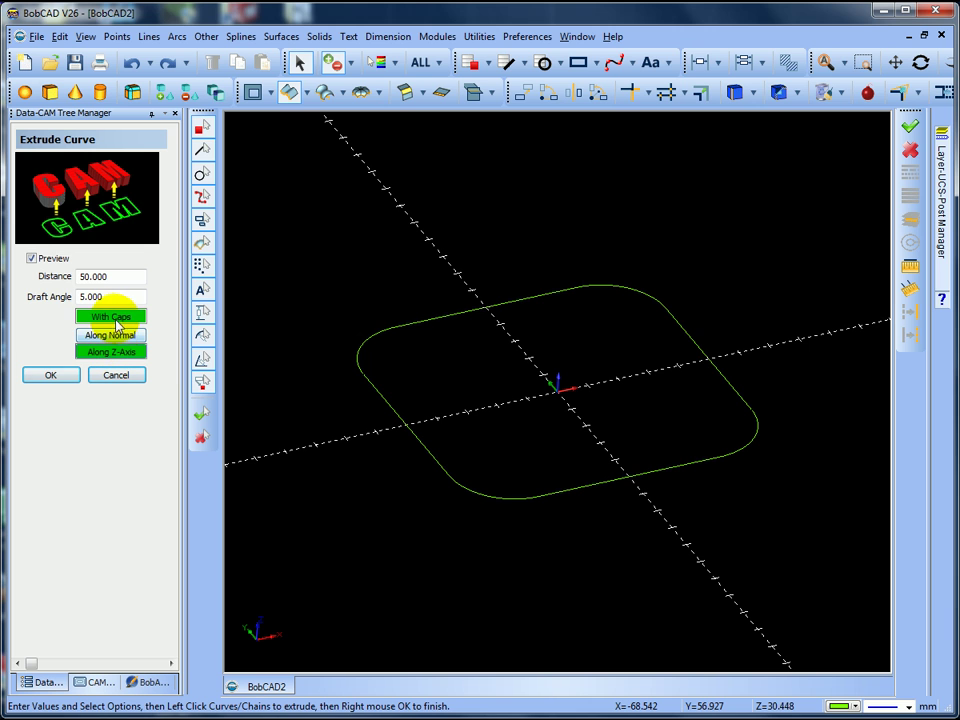
pyautogui.click(114, 318)
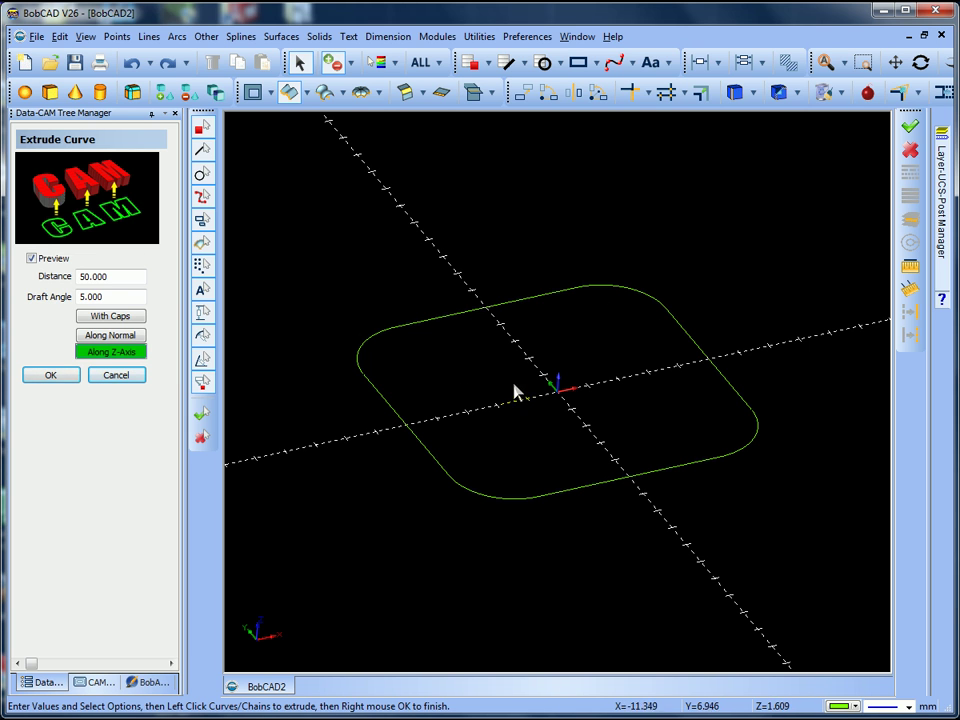
pyautogui.click(113, 316)
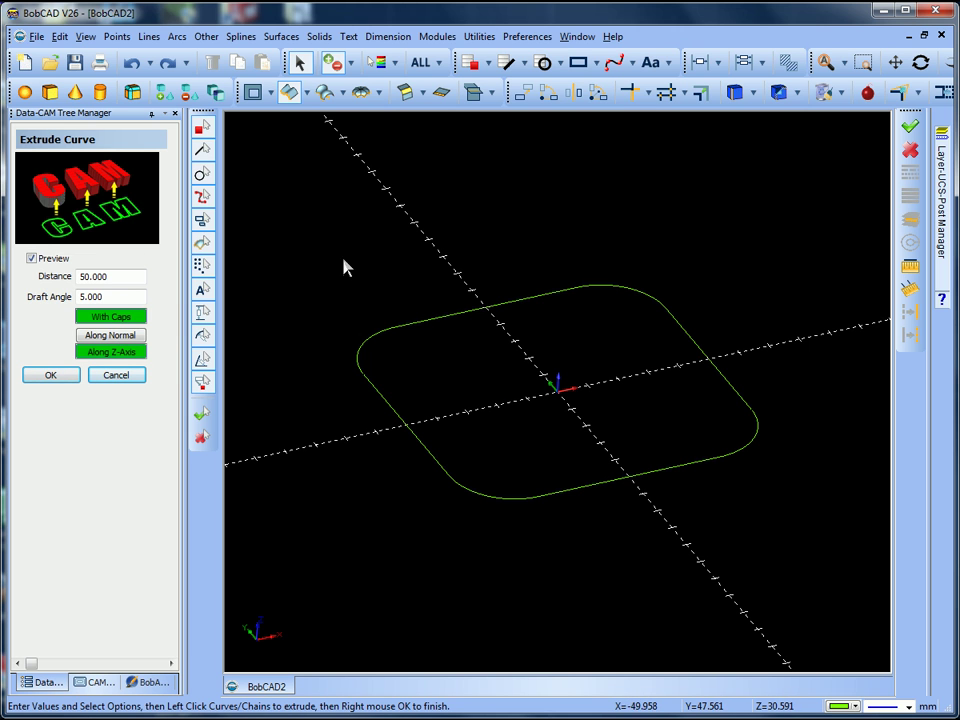
pyautogui.click(108, 349)
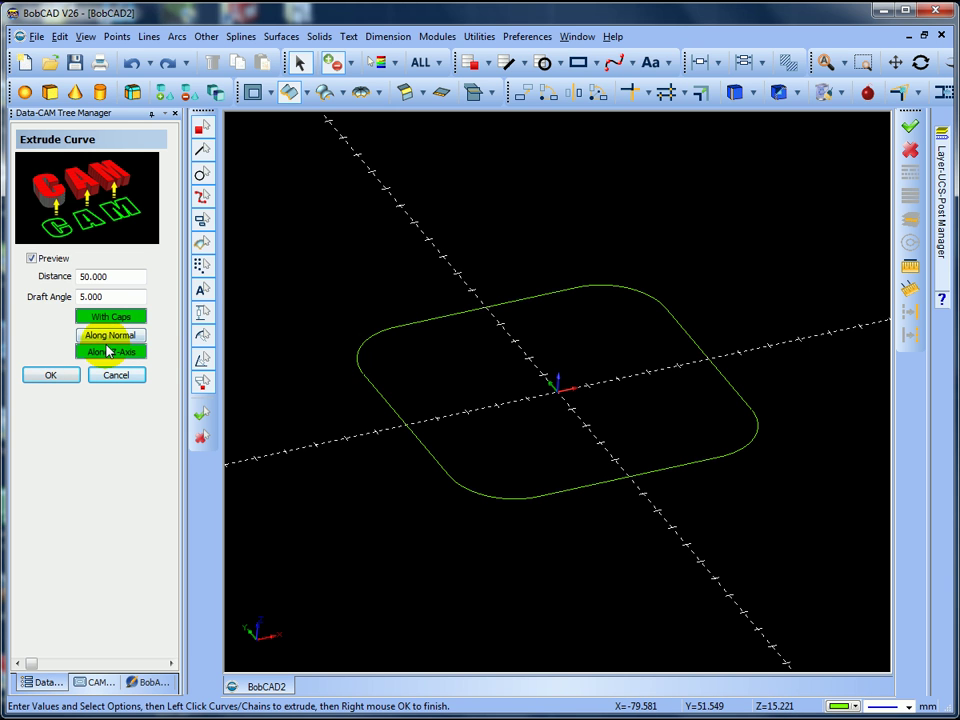
pyautogui.click(44, 374)
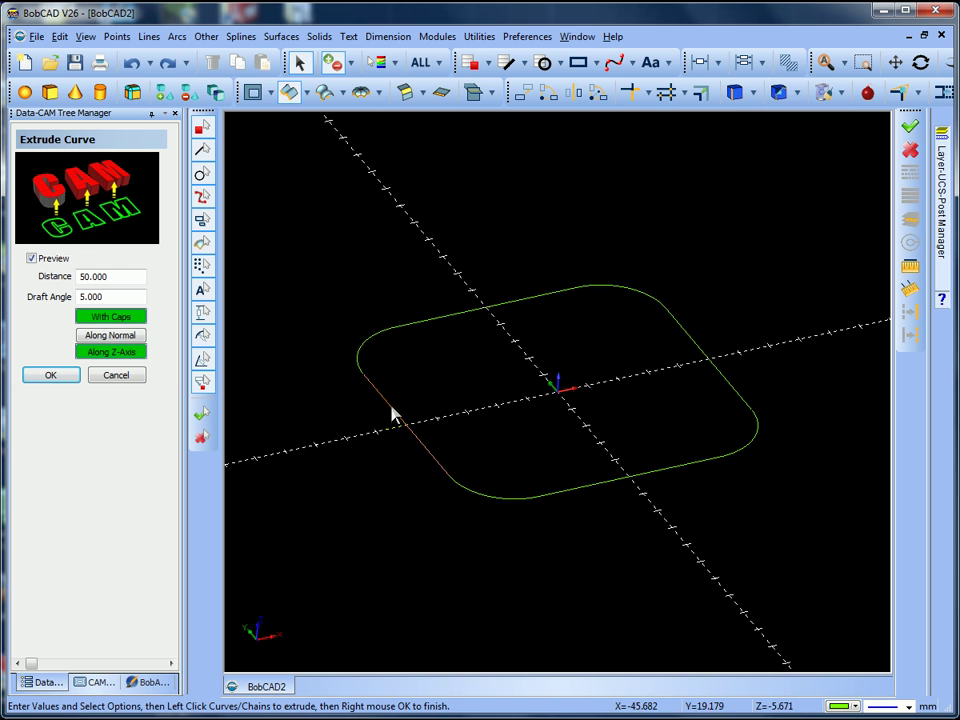
# - Extrude the complete rounded-square chain into a capped, drafted solid 50 mm high, and end the Extrude Curve command
pyautogui.click(620, 486)
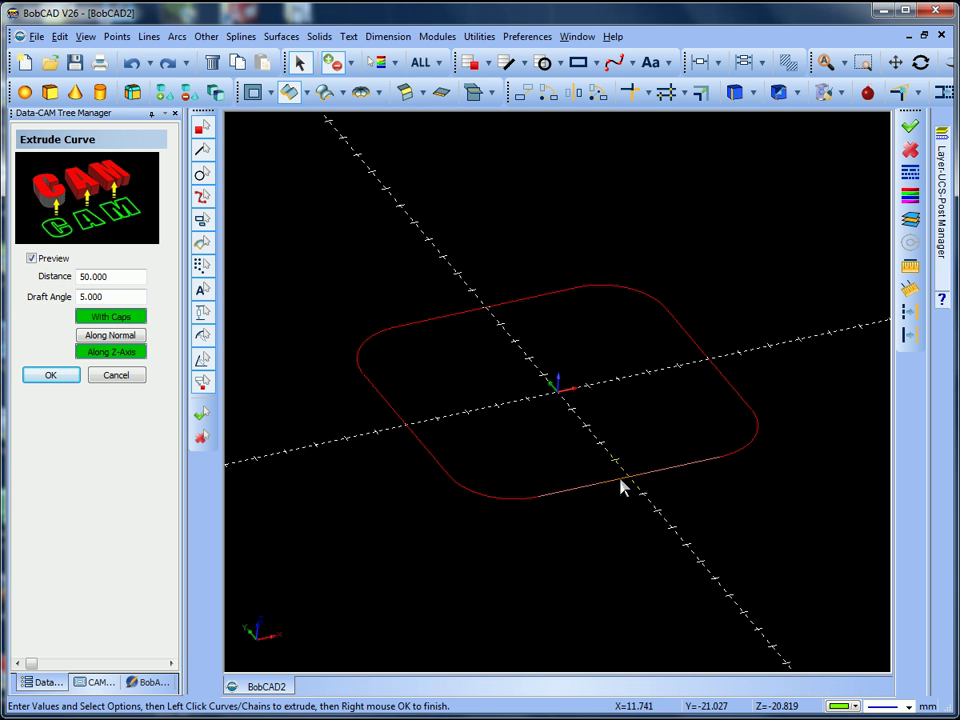
pyautogui.rightClick(739, 509)
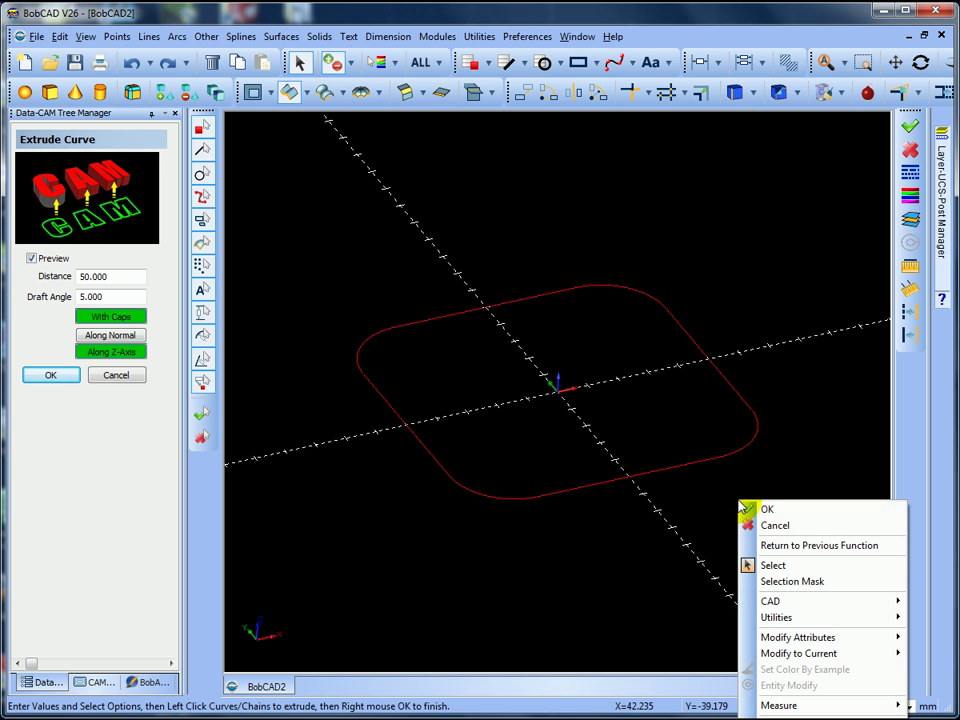
pyautogui.click(770, 511)
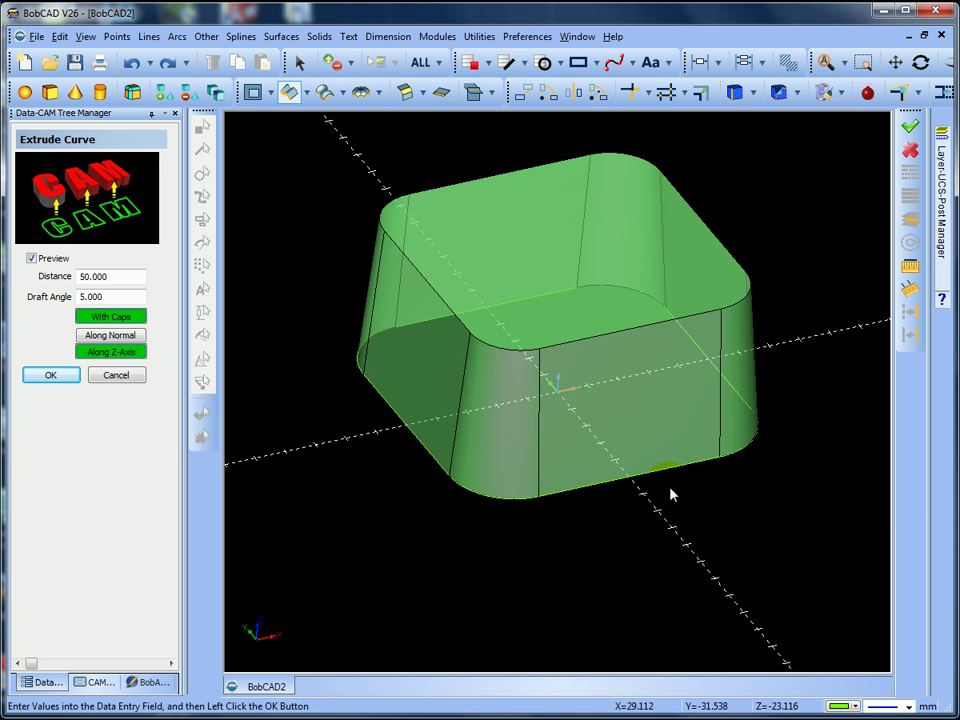
pyautogui.moveTo(612, 466); pyautogui.dragTo(622, 497, button='middle')
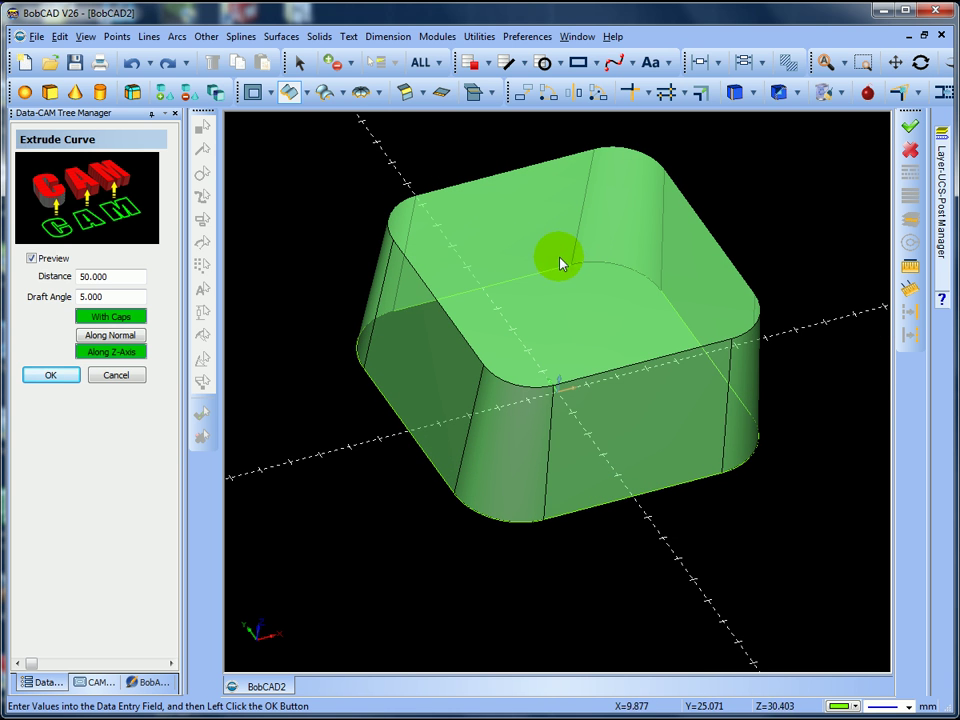
pyautogui.moveTo(738, 519)
pyautogui.mouseDown(button='middle')
pyautogui.moveTo(737, 499)
pyautogui.moveTo(746, 506)
pyautogui.mouseUp(button='middle')
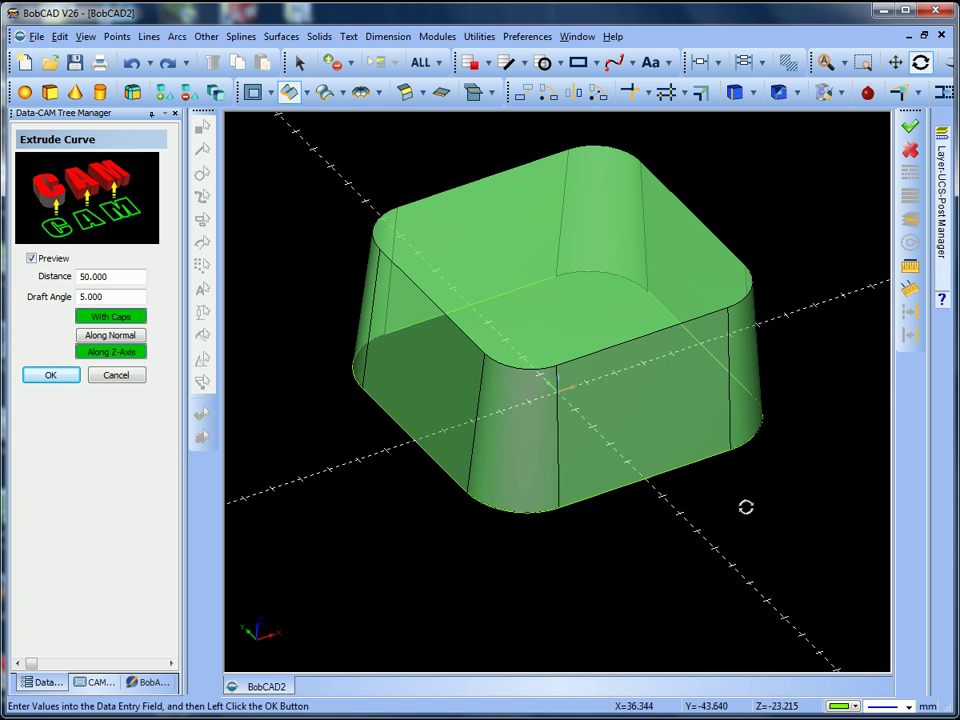
pyautogui.click(50, 378)
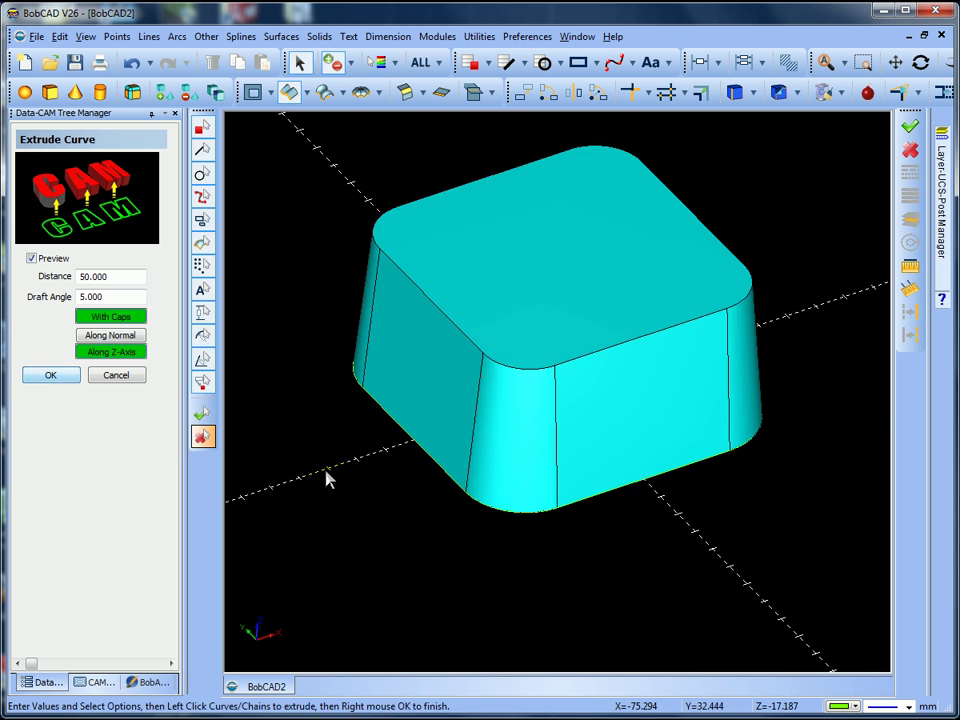
pyautogui.moveTo(401, 486); pyautogui.dragTo(368, 485, button='middle')
pyautogui.click(120, 376)
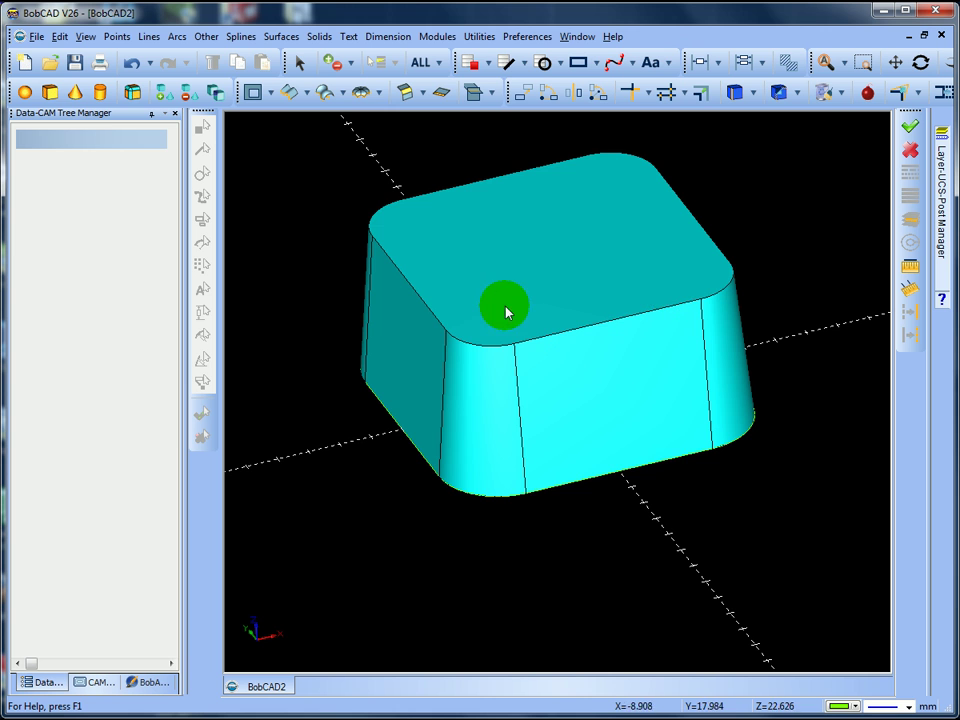
# - Set up a Solid Fillet as a constant fillet with a 10 mm radius and tangent propagation
pyautogui.click(178, 37)
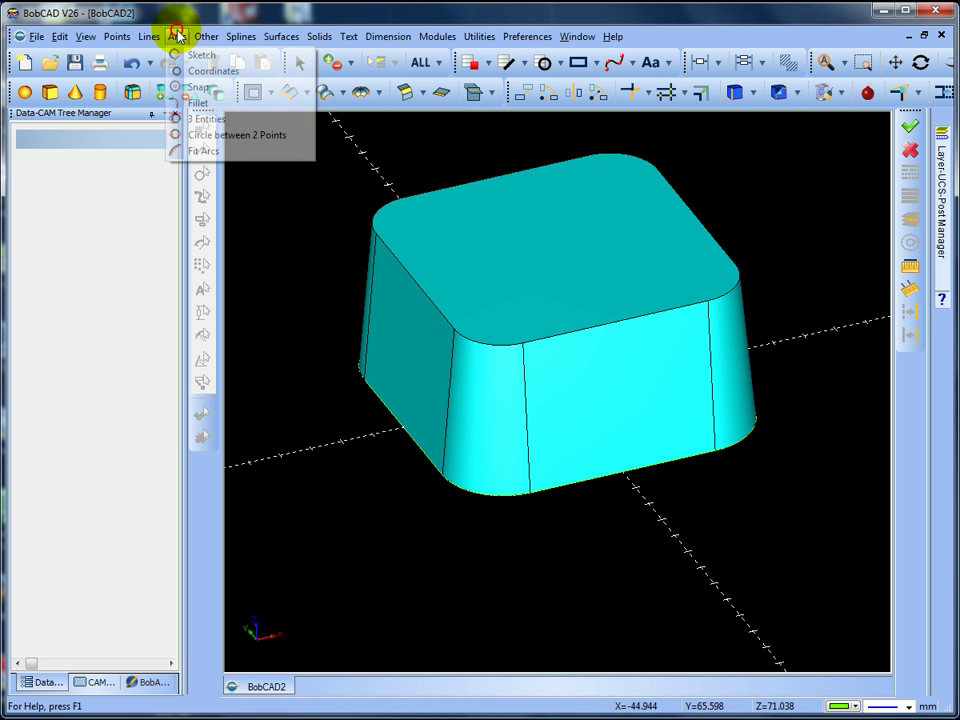
pyautogui.click(221, 135)
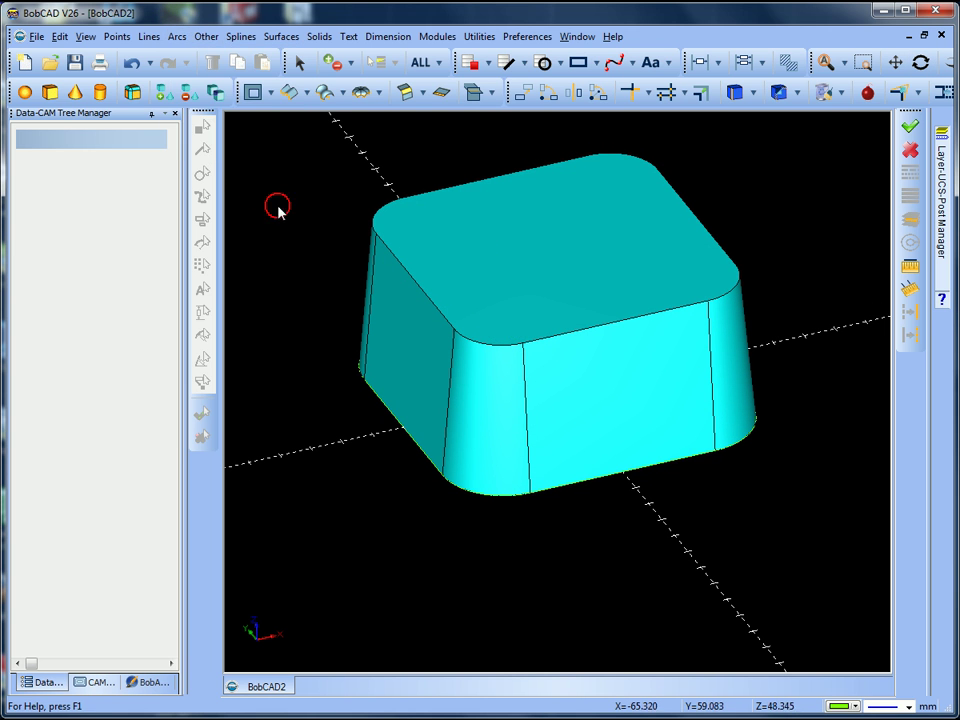
pyautogui.click(131, 93)
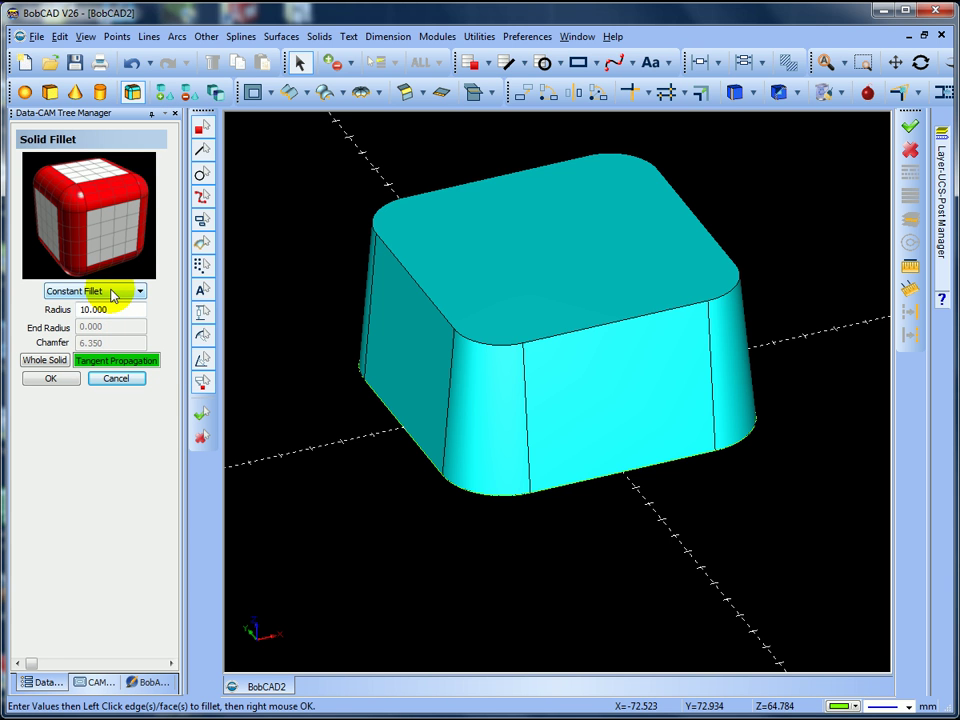
pyautogui.doubleClick(120, 310)
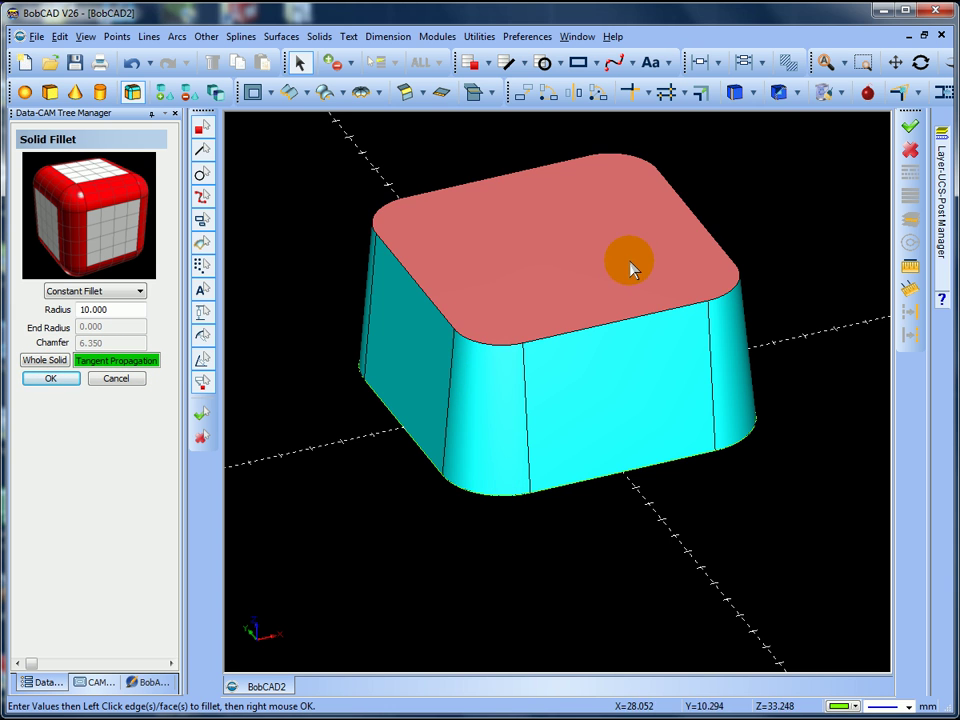
# - Apply the 10 mm fillet to the solid's top perimeter by selecting its edges individually, and undo it
pyautogui.click(411, 275)
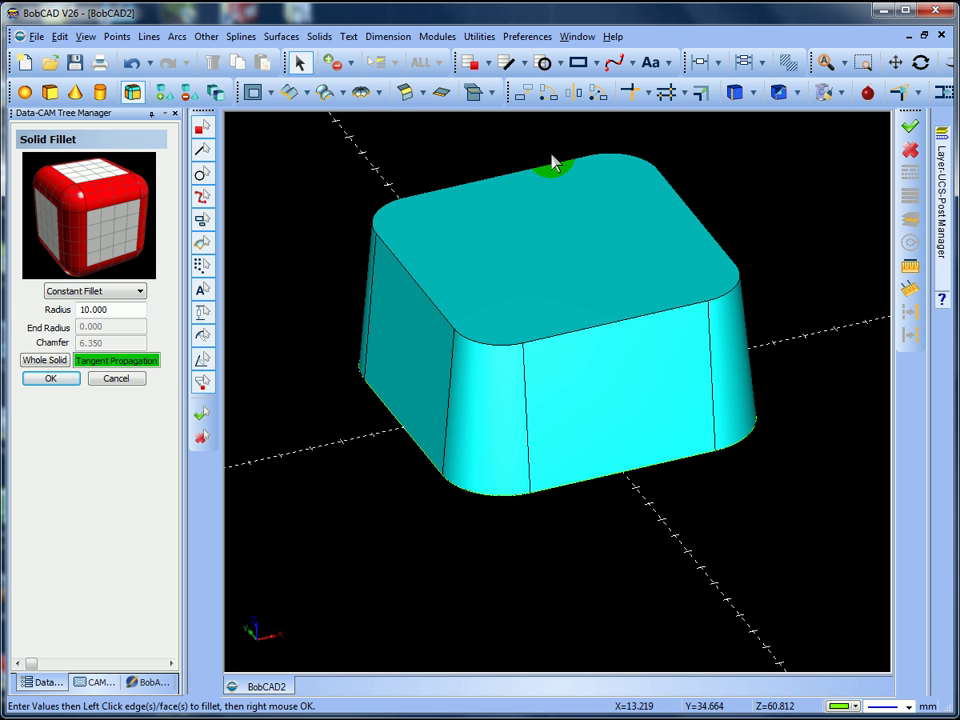
pyautogui.click(430, 199)
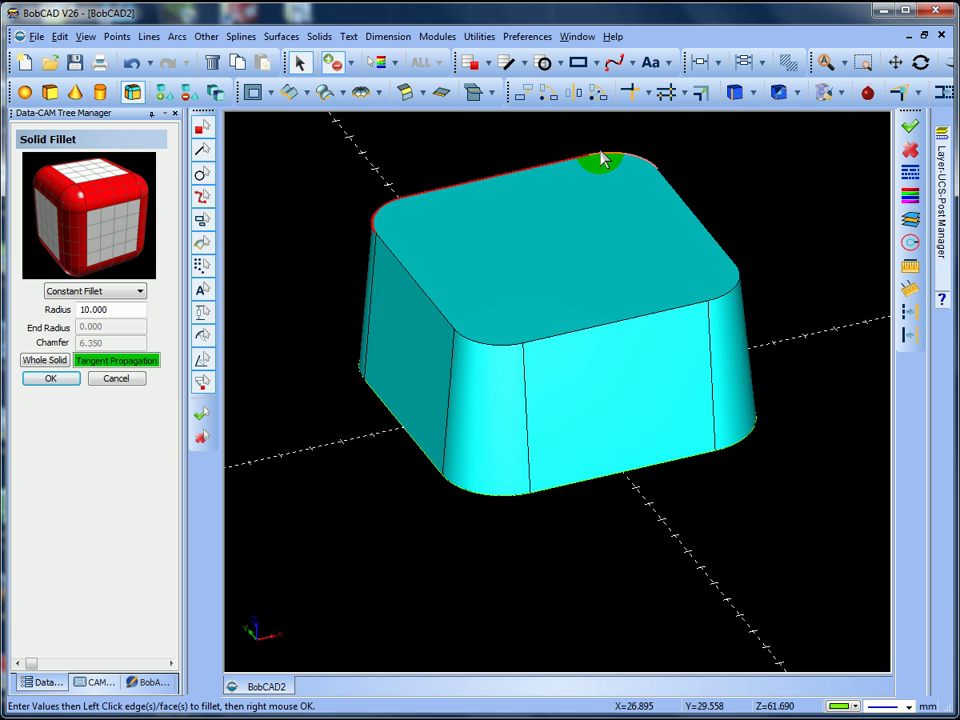
pyautogui.click(729, 293)
pyautogui.click(685, 307)
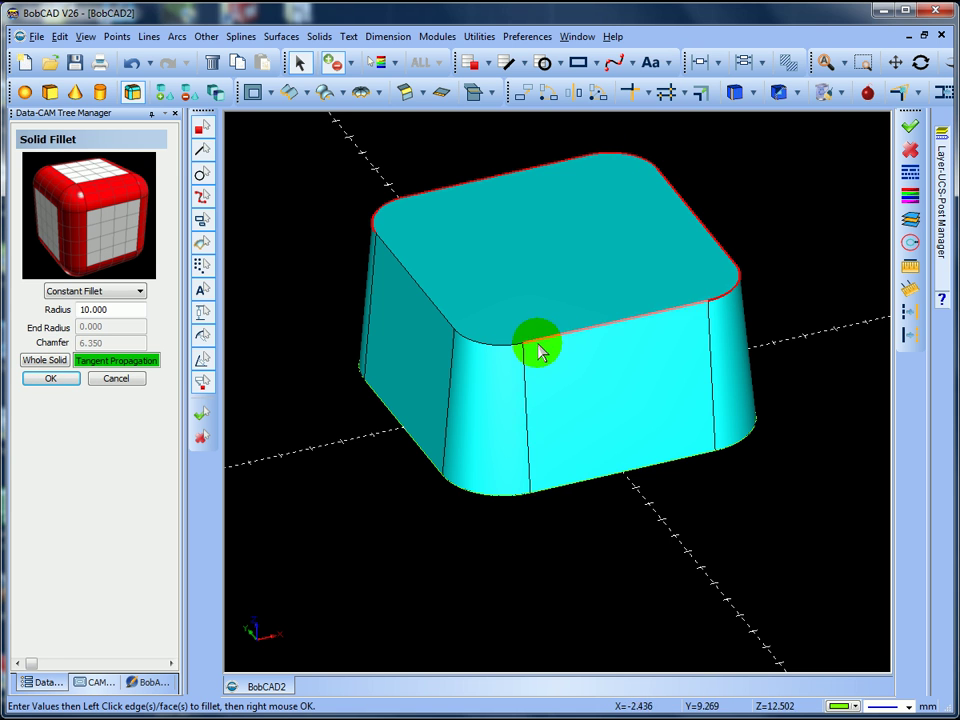
pyautogui.click(506, 348)
pyautogui.click(433, 313)
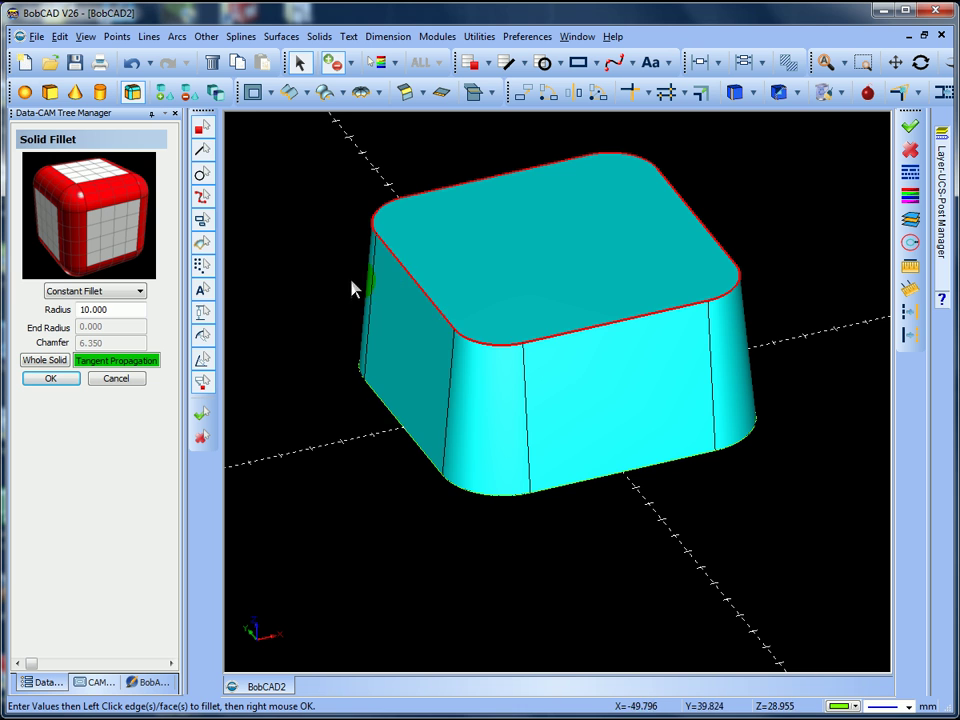
pyautogui.rightClick(305, 254)
pyautogui.click(320, 255)
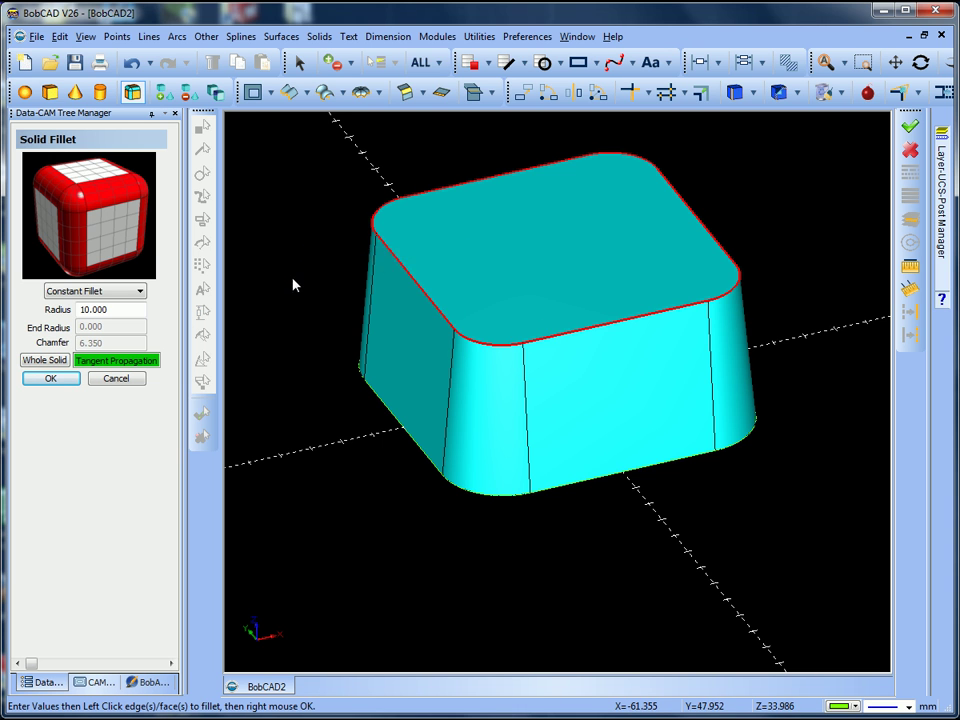
pyautogui.click(133, 66)
# - Fillet all edges around the solid's top face at once by selecting that face with the 10 mm radius, and end the command
pyautogui.click(505, 312)
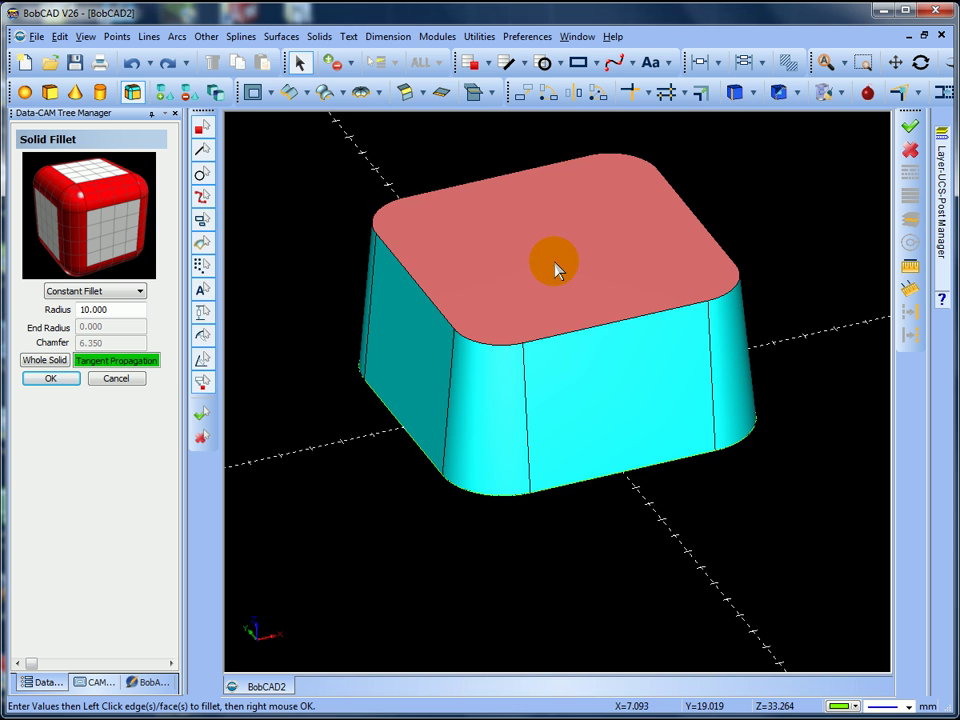
pyautogui.click(419, 264)
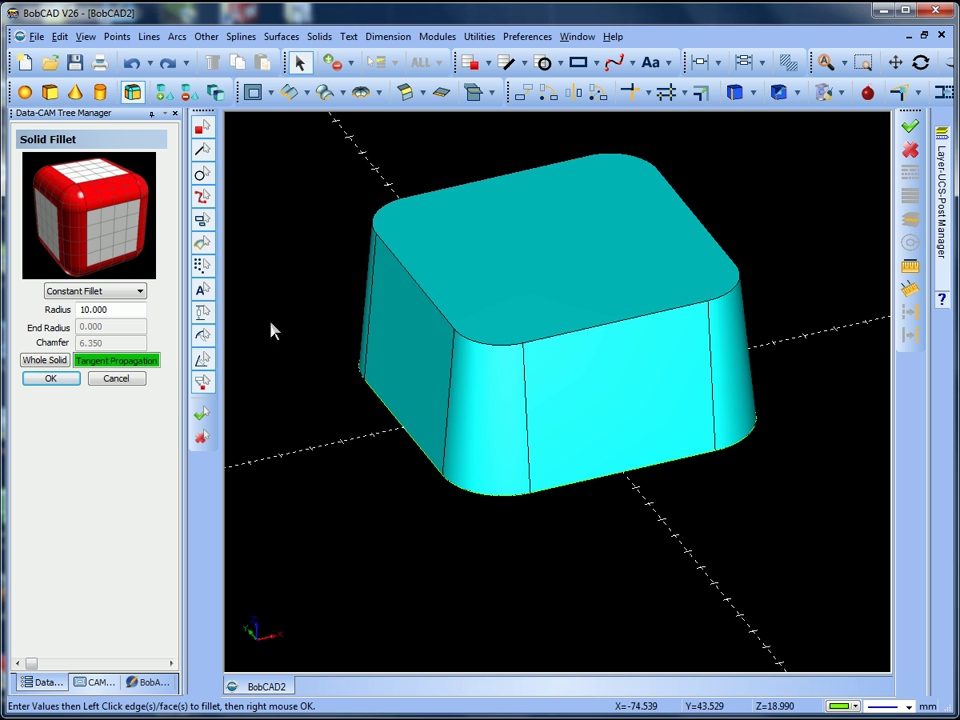
pyautogui.click(555, 250)
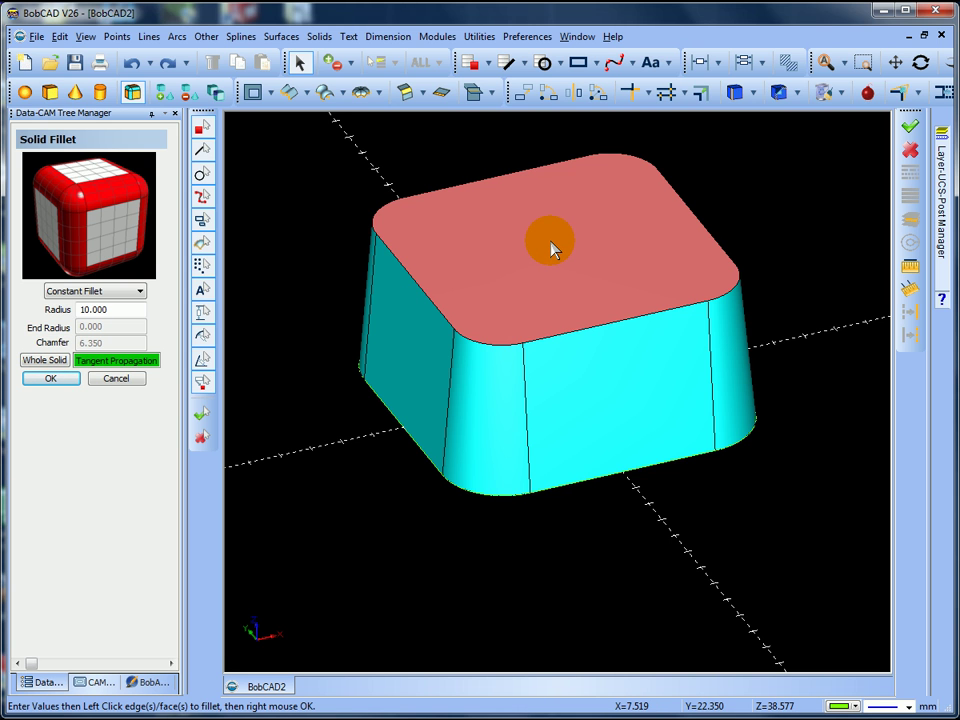
pyautogui.click(585, 337)
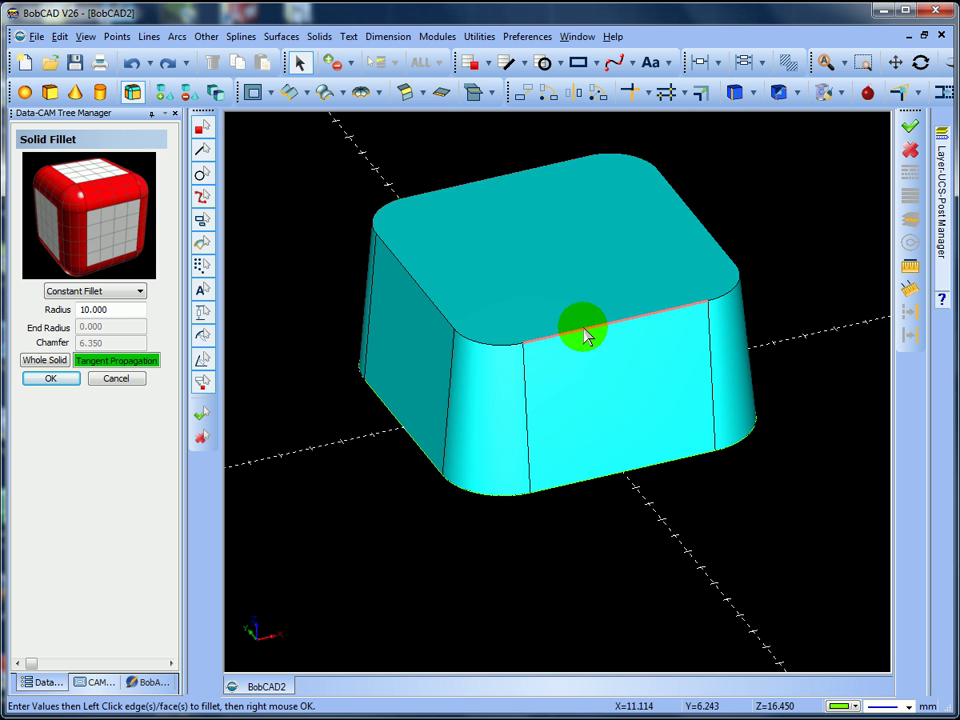
pyautogui.click(568, 231)
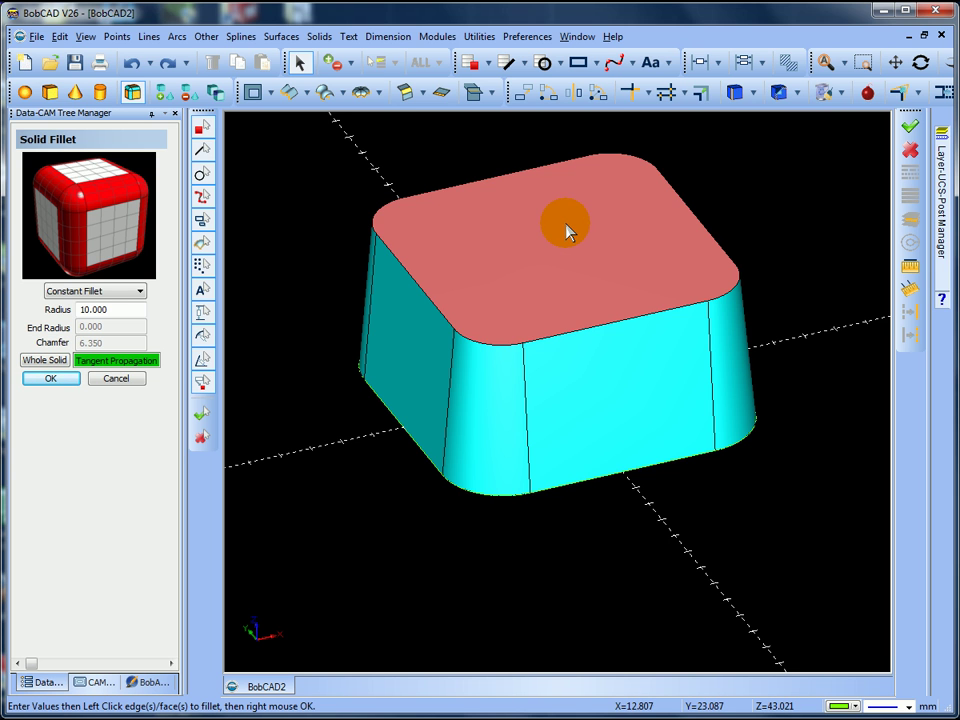
pyautogui.rightClick(782, 193)
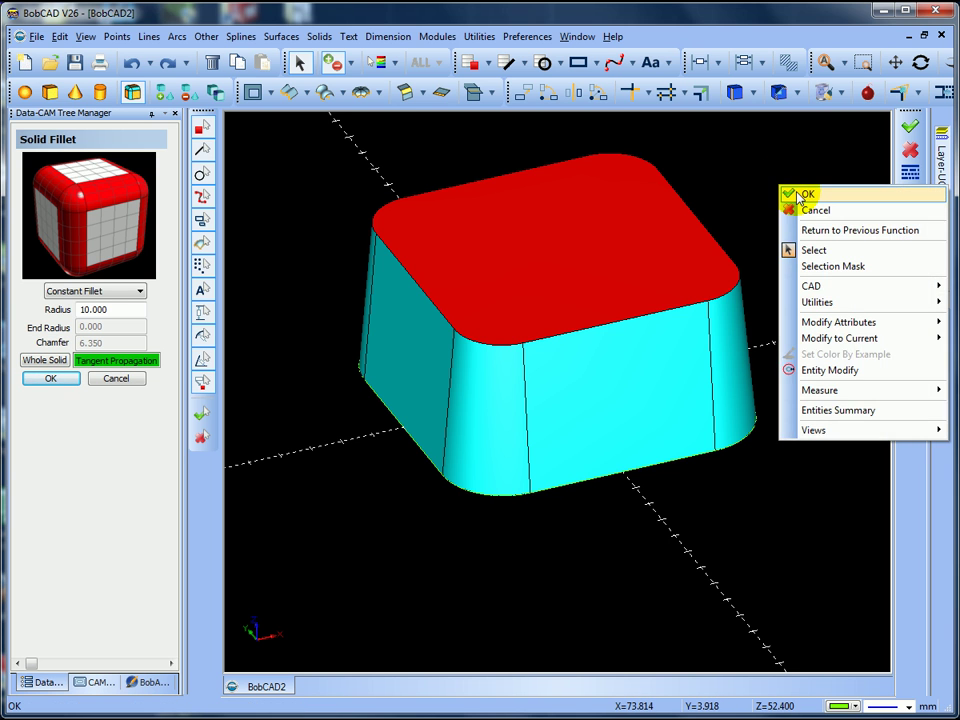
pyautogui.click(796, 196)
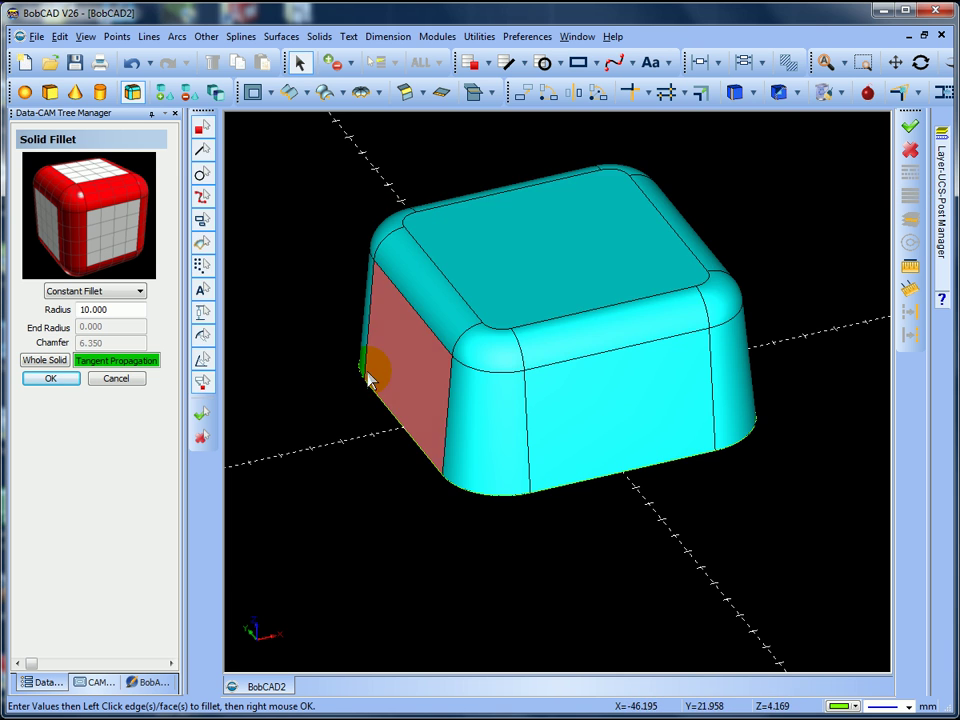
pyautogui.moveTo(369, 381)
pyautogui.mouseDown(button='middle')
pyautogui.moveTo(379, 420)
pyautogui.moveTo(440, 404)
pyautogui.moveTo(375, 377)
pyautogui.moveTo(382, 401)
pyautogui.moveTo(354, 388)
pyautogui.mouseUp(button='middle')
pyautogui.click(131, 381)
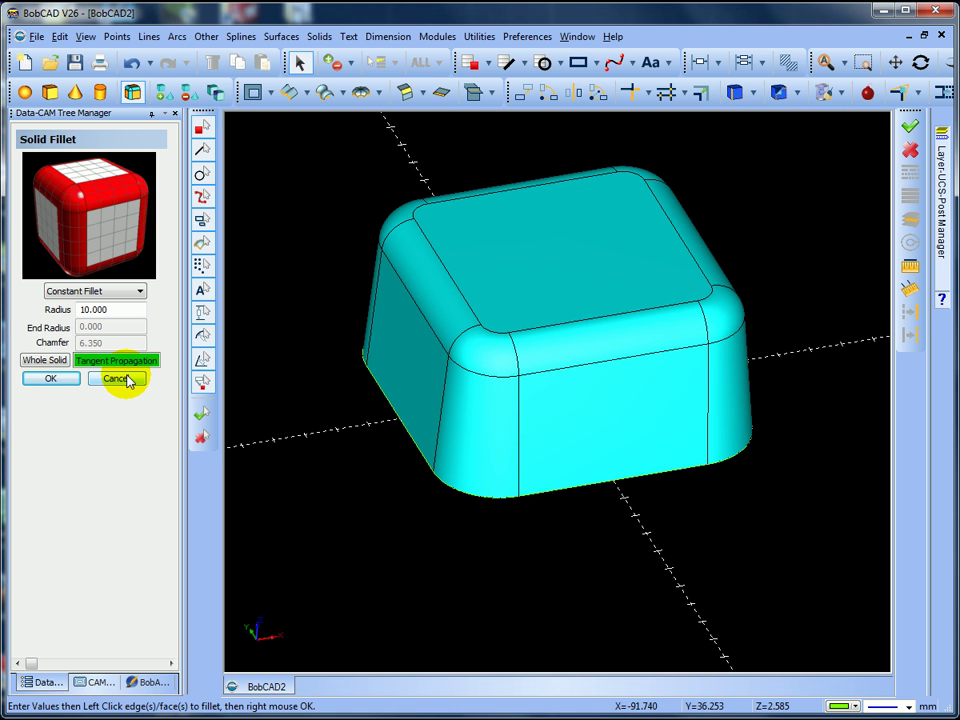
# - Close the Solid Fillet command and examine the filleted block from several angles and distances
pyautogui.click(129, 380)
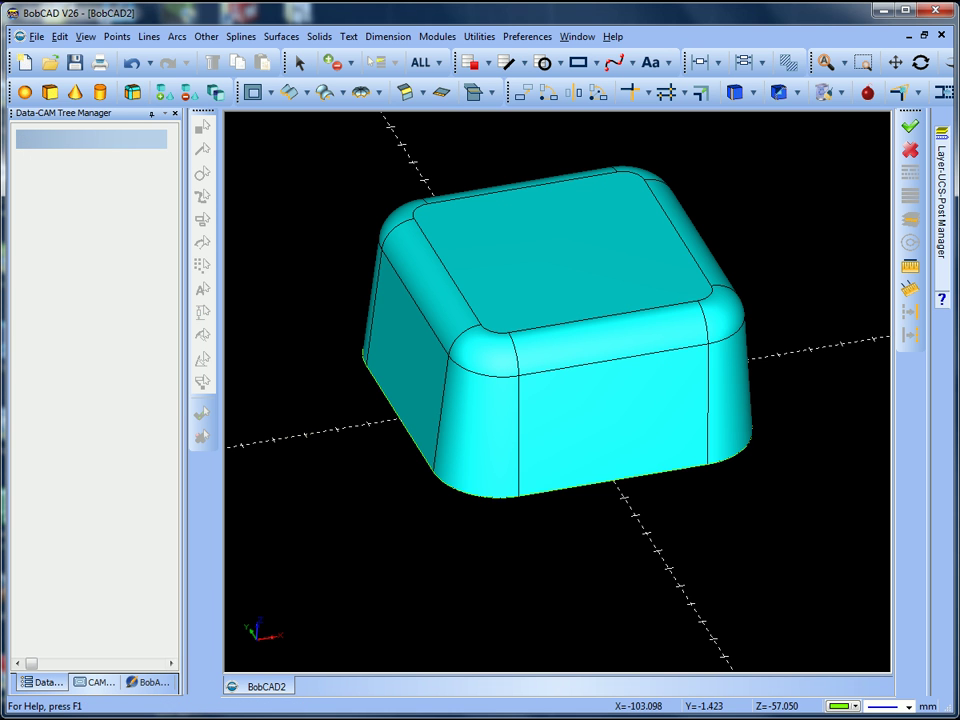
pyautogui.moveTo(520, 560); pyautogui.dragTo(555, 560, button='middle')
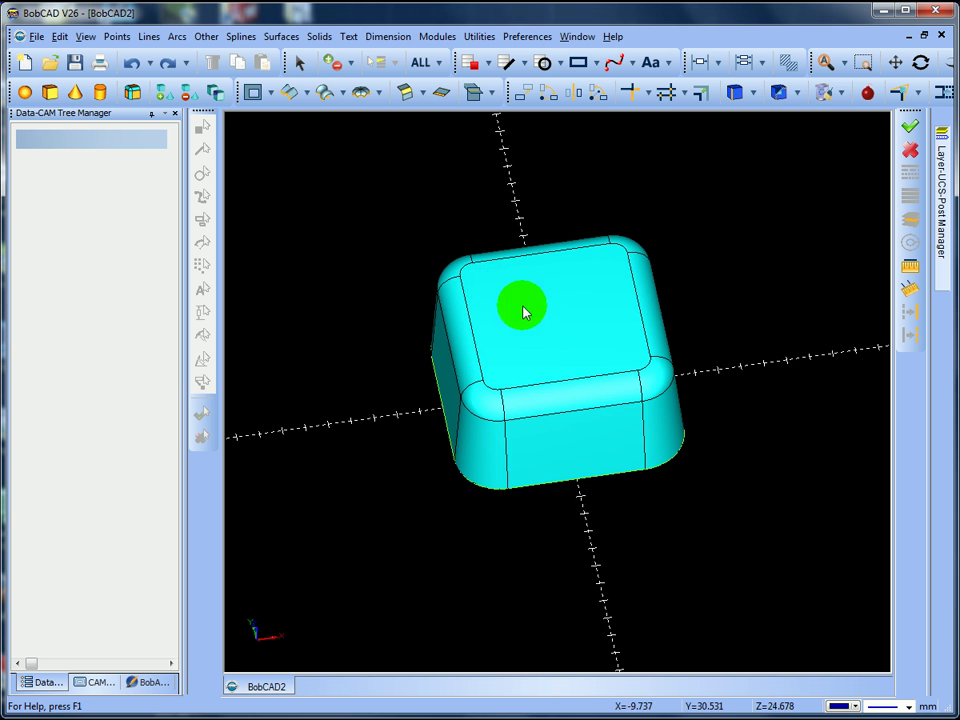
pyautogui.moveTo(523, 313); pyautogui.dragTo(555, 334, button='middle')
pyautogui.scroll(-2, 560, 340)
pyautogui.scroll(3, 559, 340)
pyautogui.scroll(-2, 560, 345)
pyautogui.scroll(3, 562, 342)
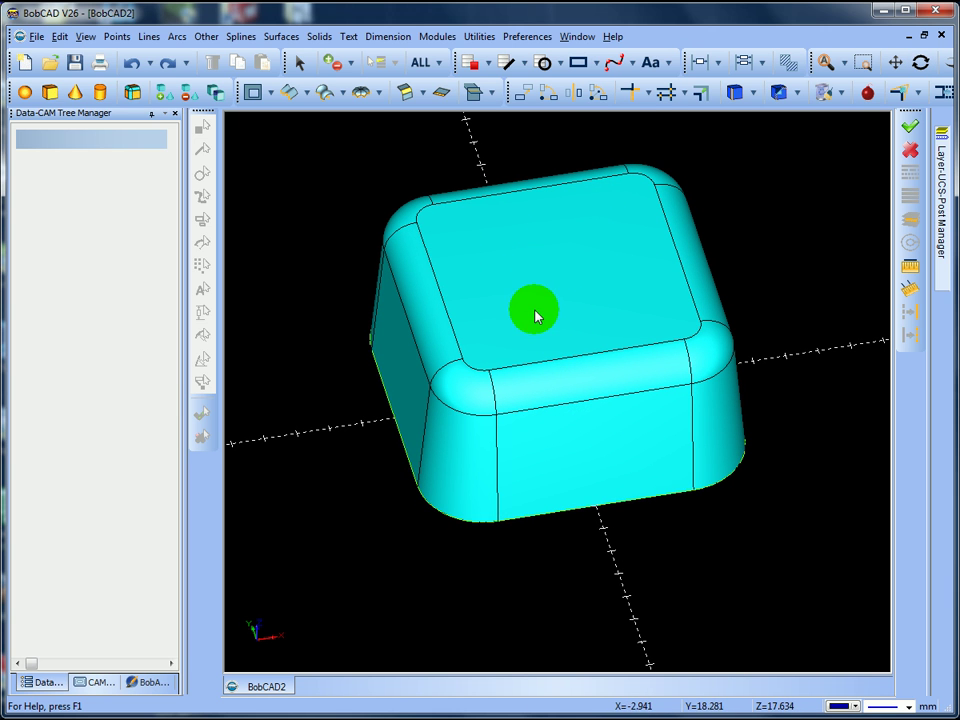
pyautogui.moveTo(535, 316)
pyautogui.mouseDown(button='middle')
pyautogui.moveTo(542, 326)
pyautogui.moveTo(536, 306)
pyautogui.mouseUp(button='middle')
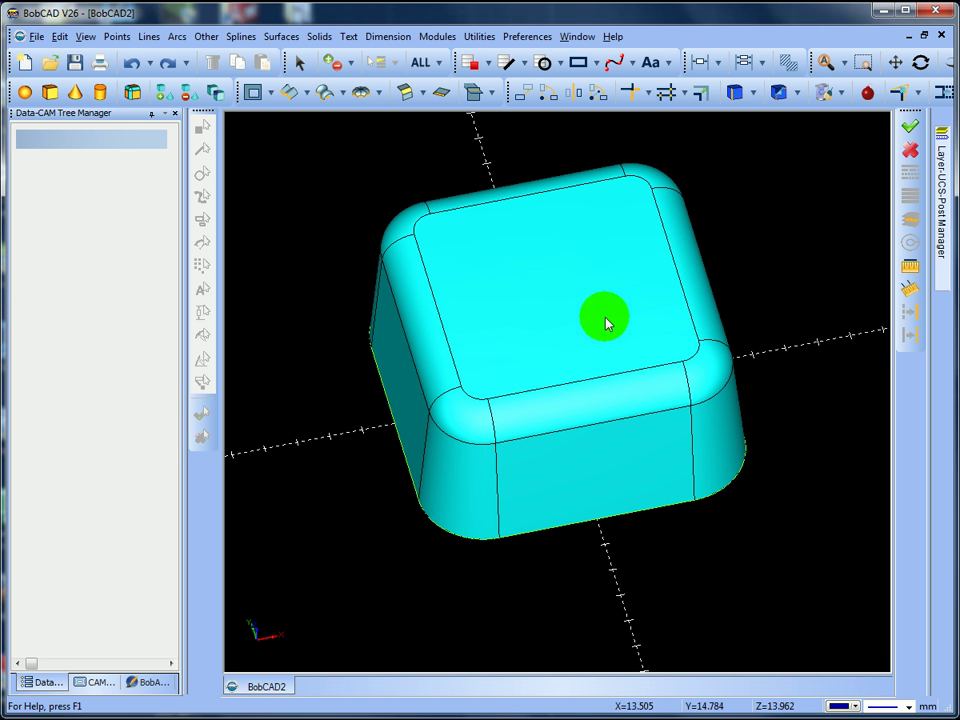
# - Keep the Layer-UCS-Post Manager permanently open and show its list of coordinate systems
pyautogui.moveTo(941, 160)
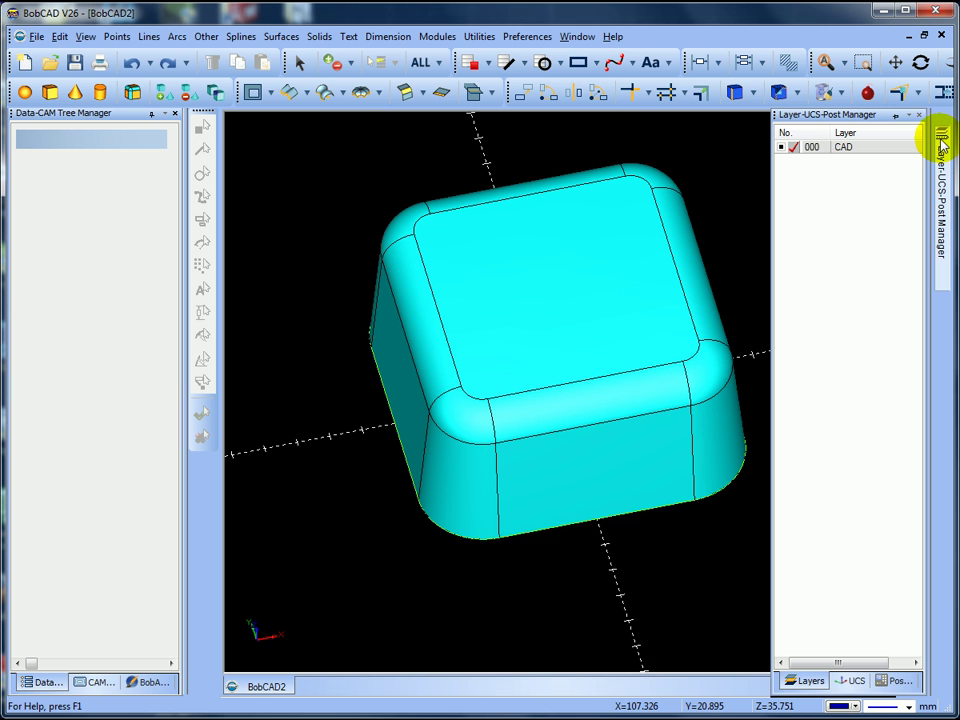
pyautogui.click(896, 116)
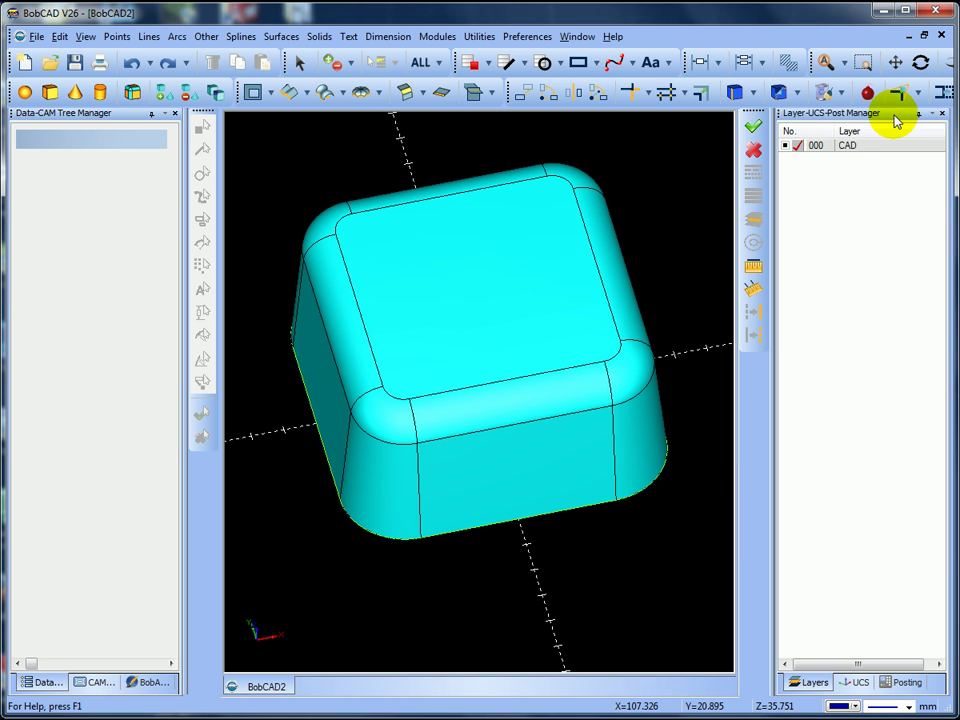
pyautogui.scroll(-3, 602, 240)
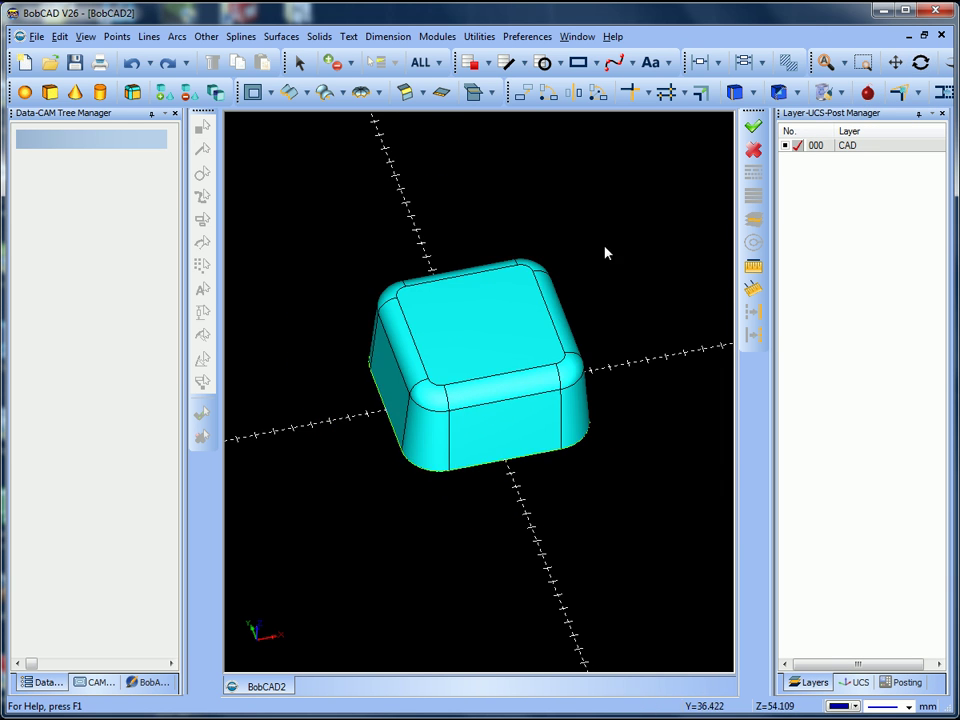
pyautogui.scroll(1, 593, 277)
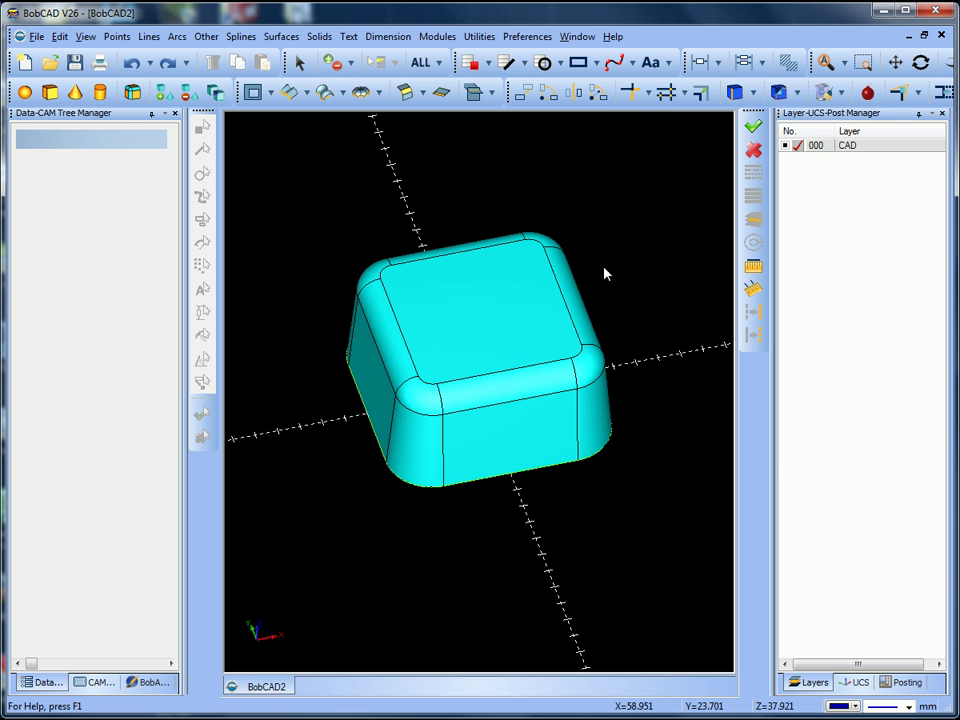
pyautogui.click(857, 682)
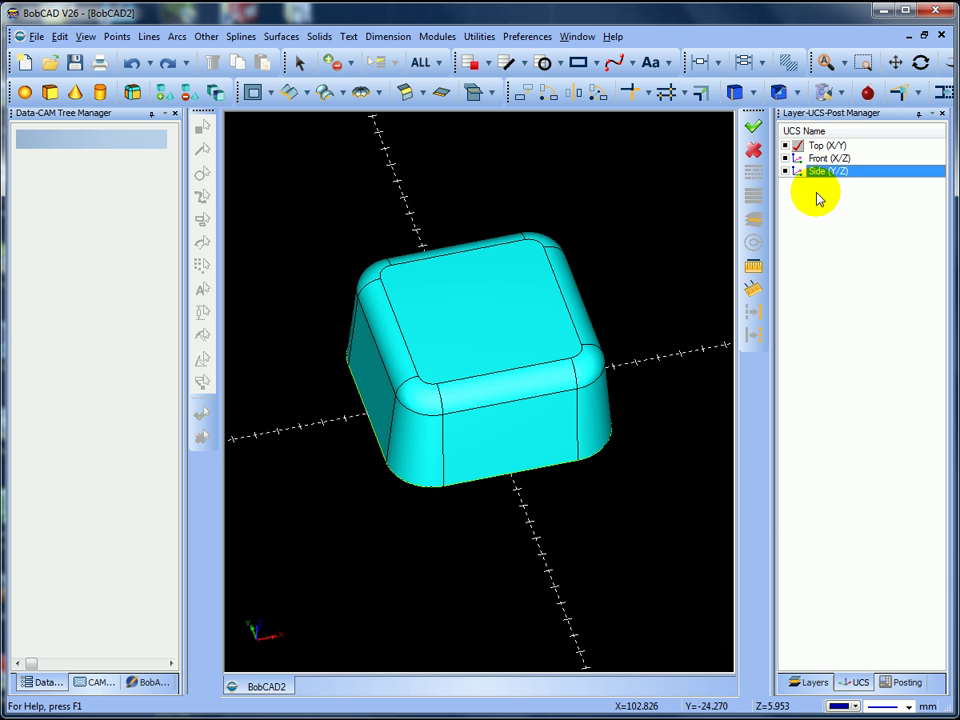
pyautogui.moveTo(520, 332); pyautogui.dragTo(470, 300, button='middle')
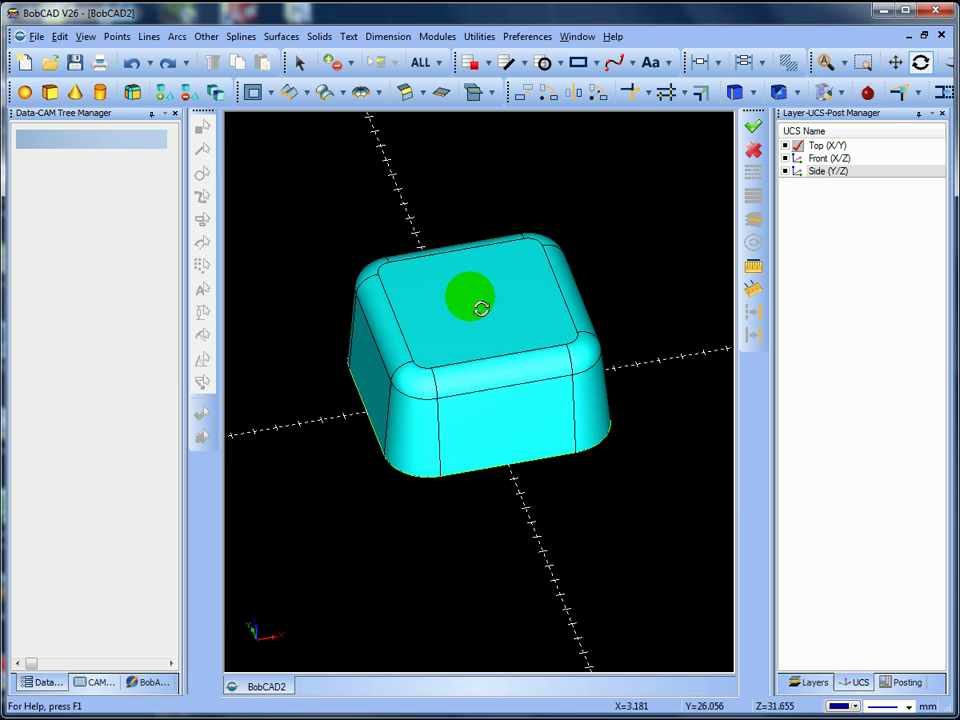
# - Start creating a new UCS and set its Y rotation to 0
pyautogui.rightClick(860, 188)
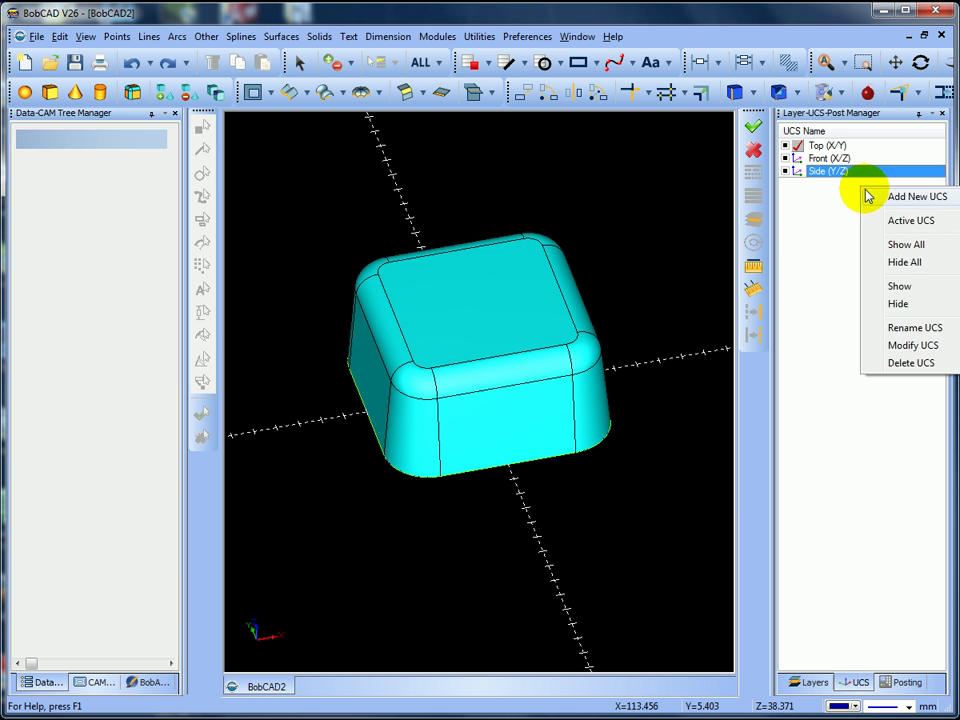
pyautogui.click(890, 197)
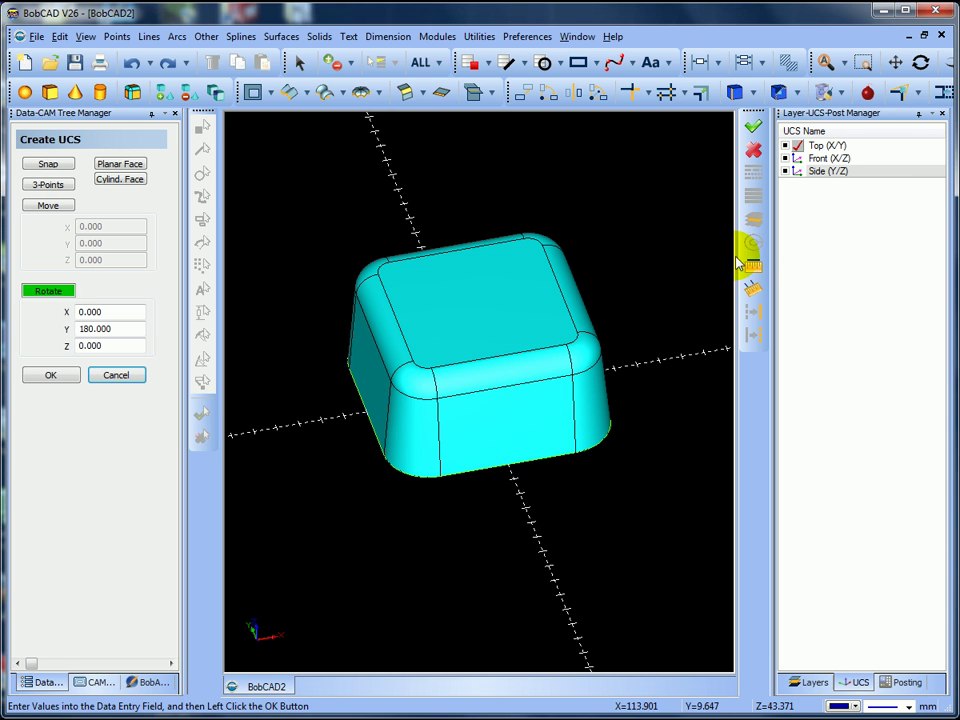
pyautogui.click(129, 164)
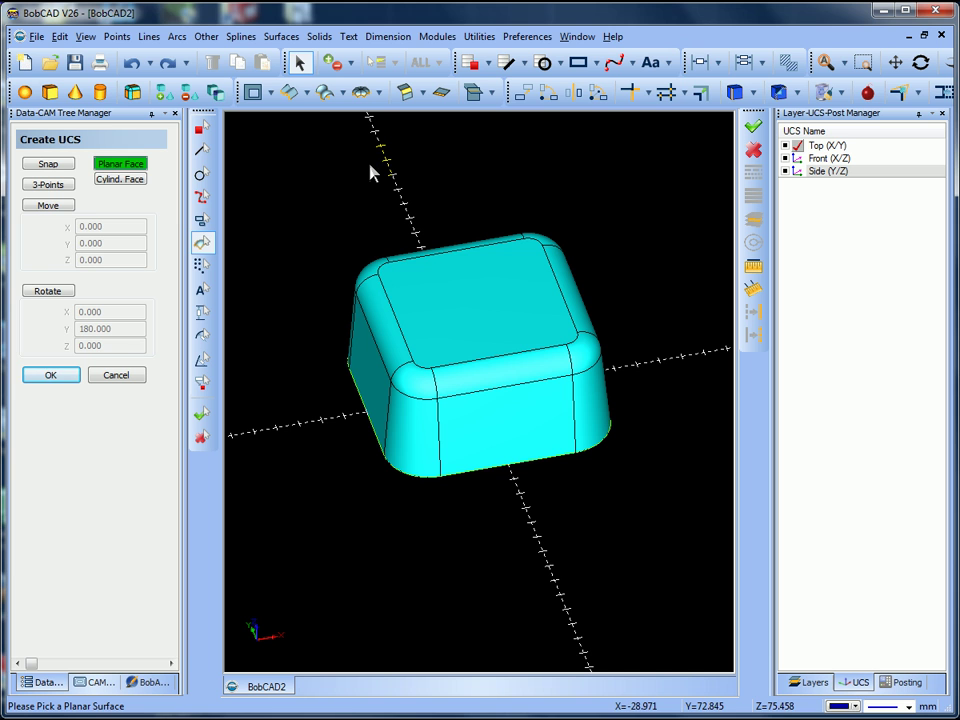
pyautogui.click(462, 314)
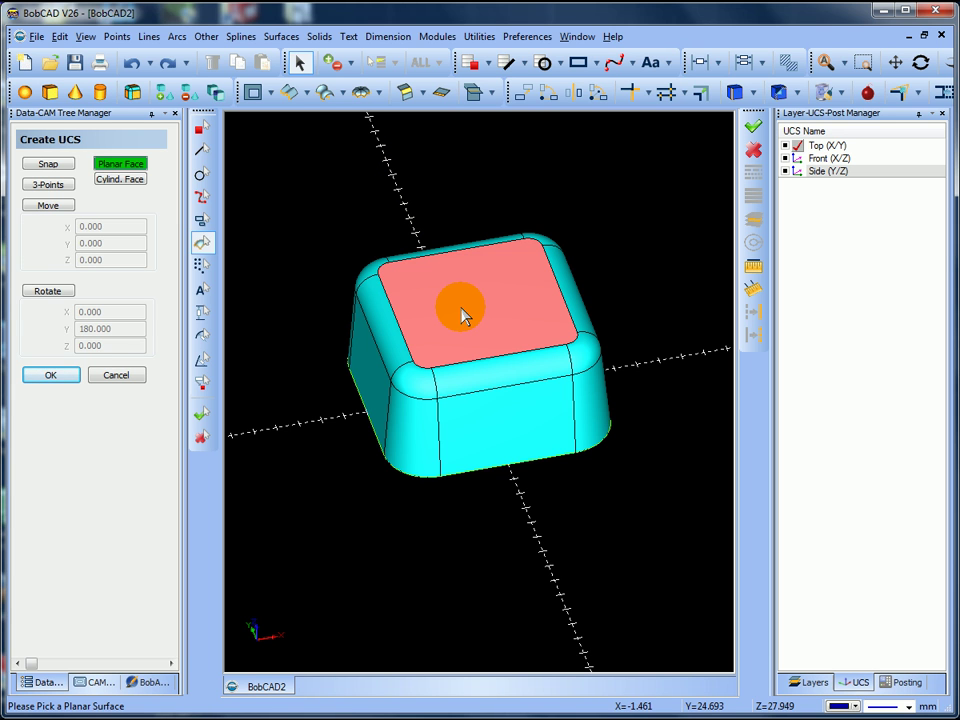
pyautogui.click(47, 290)
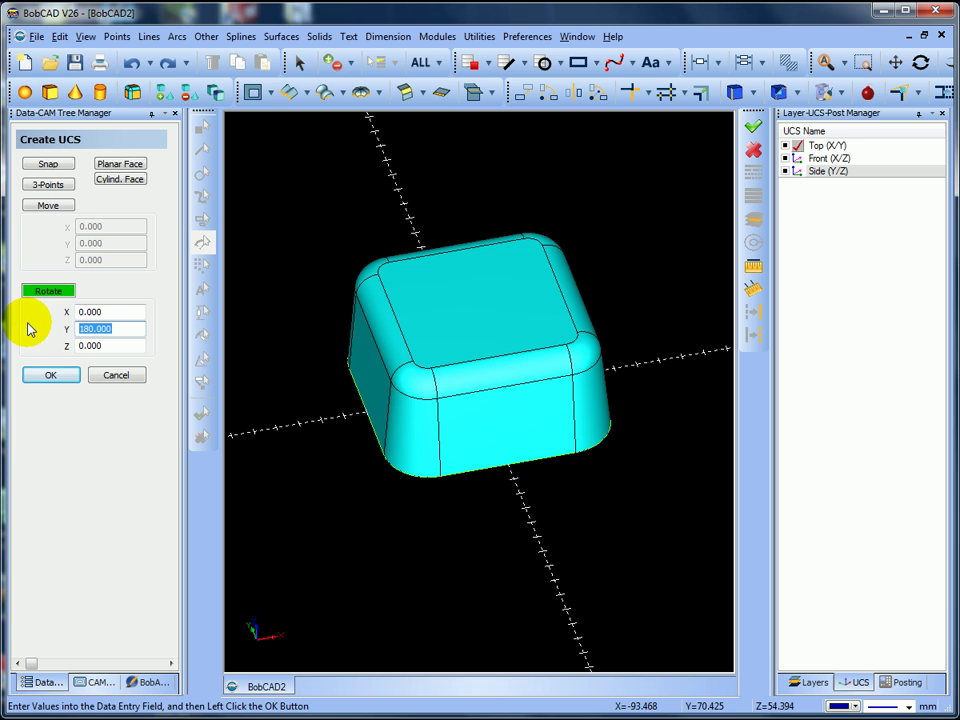
pyautogui.write('0')
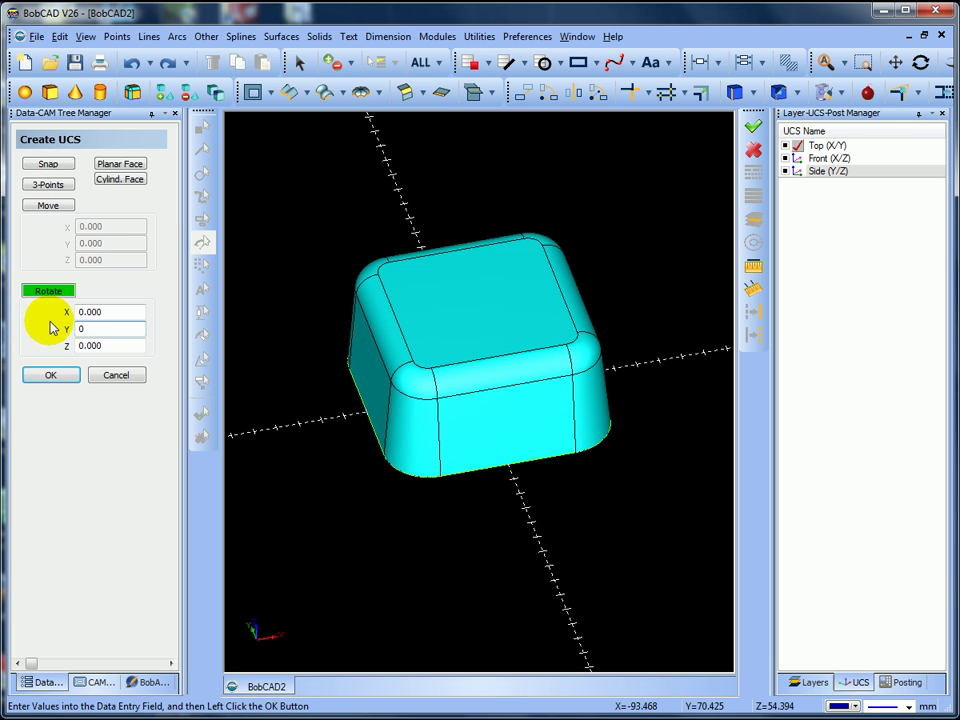
pyautogui.click(113, 346)
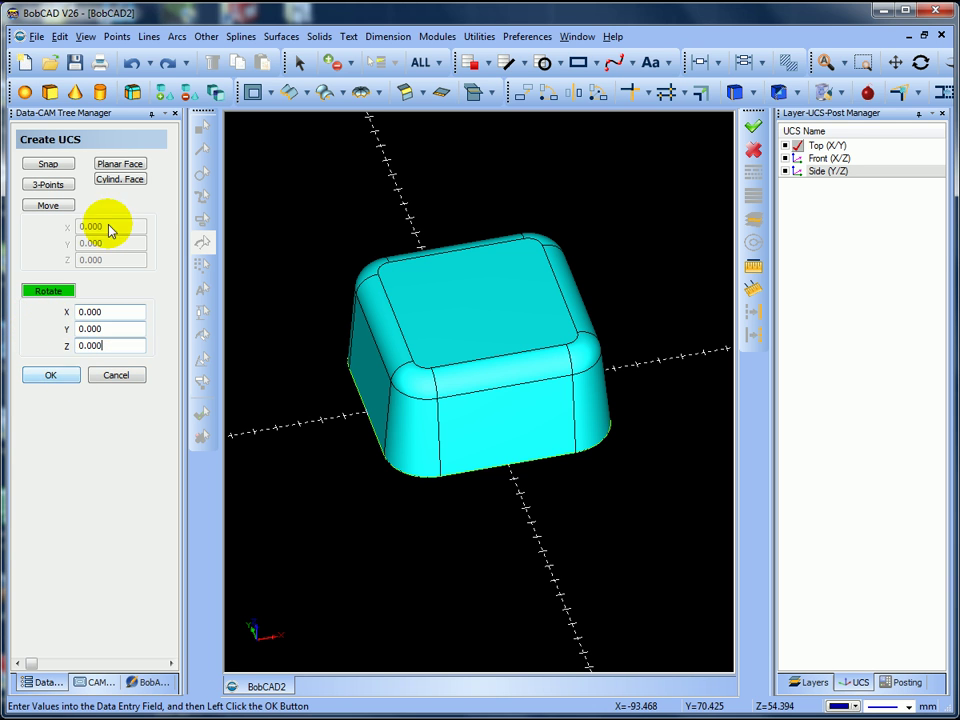
# - Create the UCS on the block's flat top face with the Planar Face option and end the Create UCS command
pyautogui.click(120, 164)
pyautogui.click(472, 318)
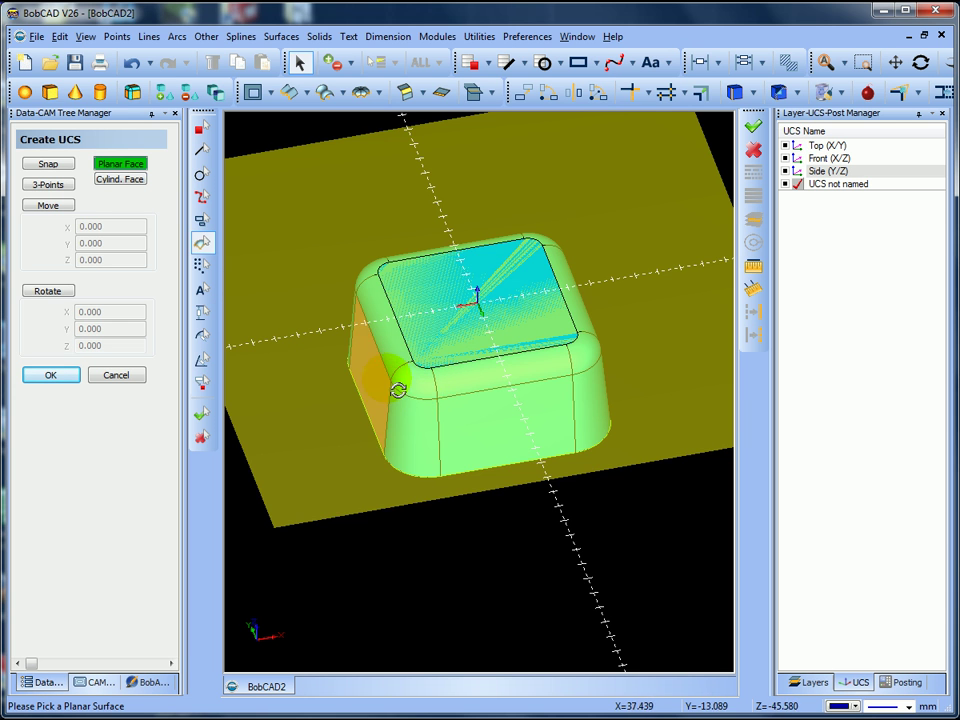
pyautogui.moveTo(397, 389)
pyautogui.mouseDown(button='middle')
pyautogui.moveTo(405, 391)
pyautogui.moveTo(393, 390)
pyautogui.mouseUp(button='middle')
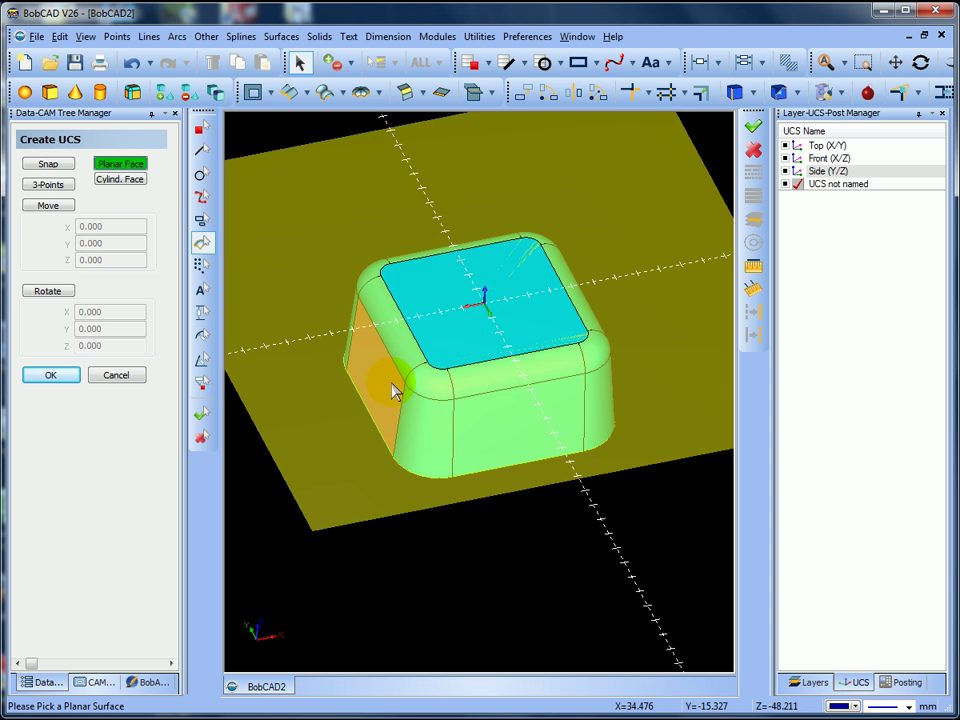
pyautogui.click(72, 376)
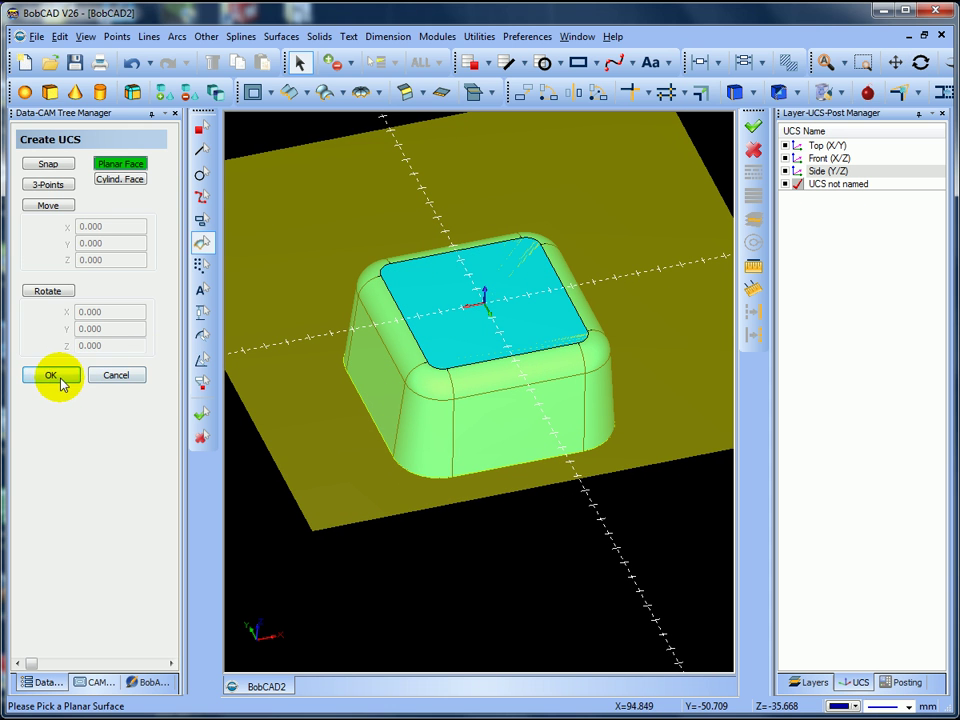
pyautogui.click(115, 375)
# - Rename the new unnamed UCS as TOP OF BLOCK
pyautogui.moveTo(375, 375); pyautogui.dragTo(503, 285, button='middle')
pyautogui.moveTo(452, 362); pyautogui.dragTo(487, 327, button='middle')
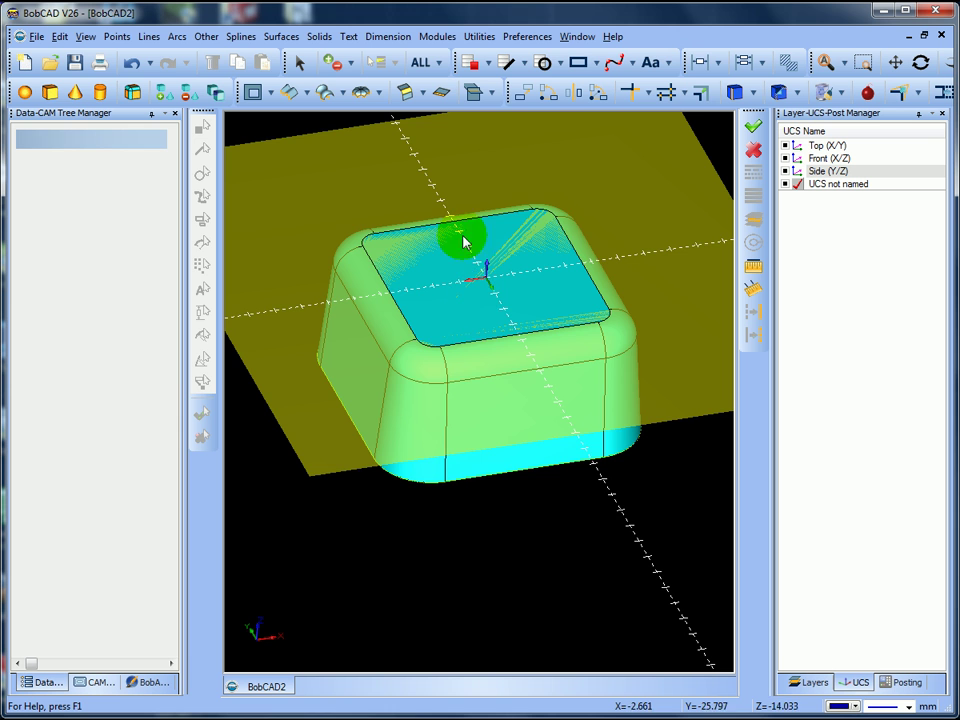
pyautogui.moveTo(444, 306); pyautogui.dragTo(418, 339, button='middle')
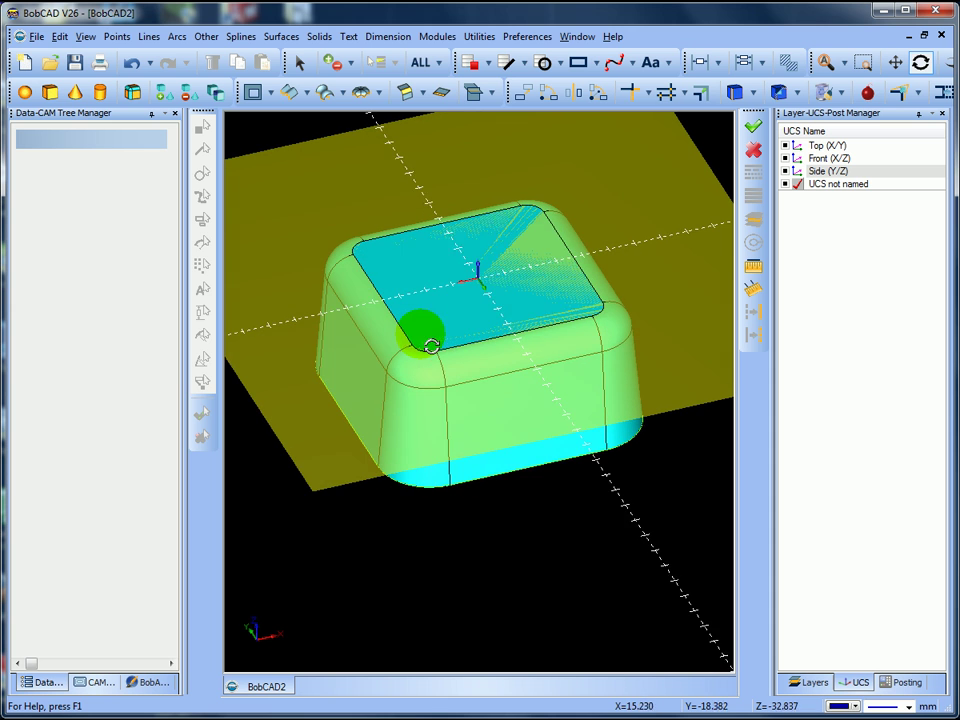
pyautogui.click(845, 185)
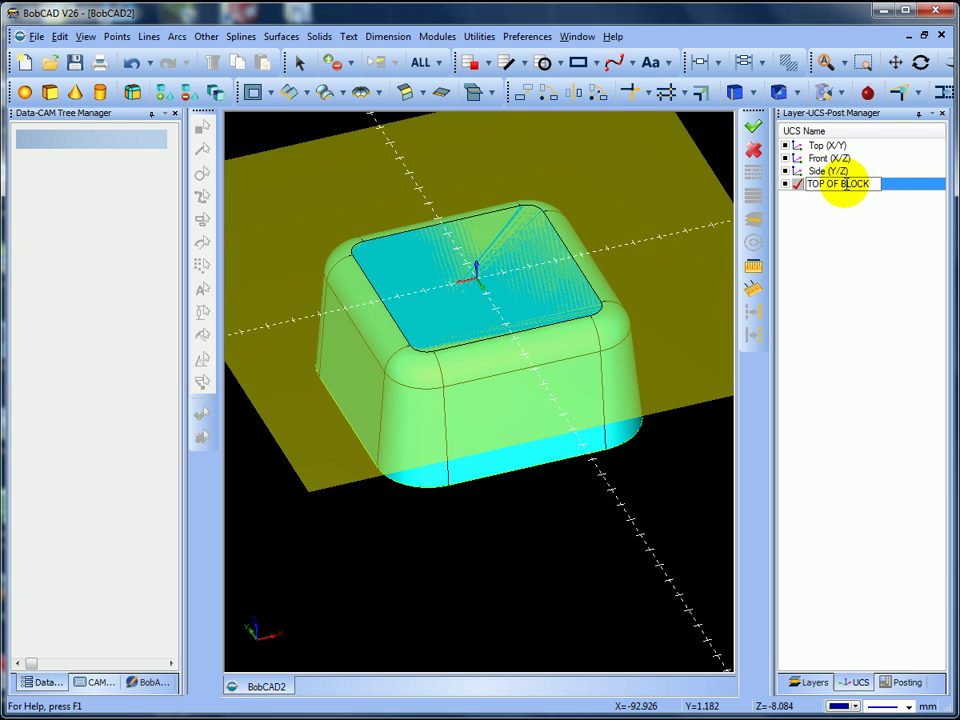
pyautogui.press('Return')
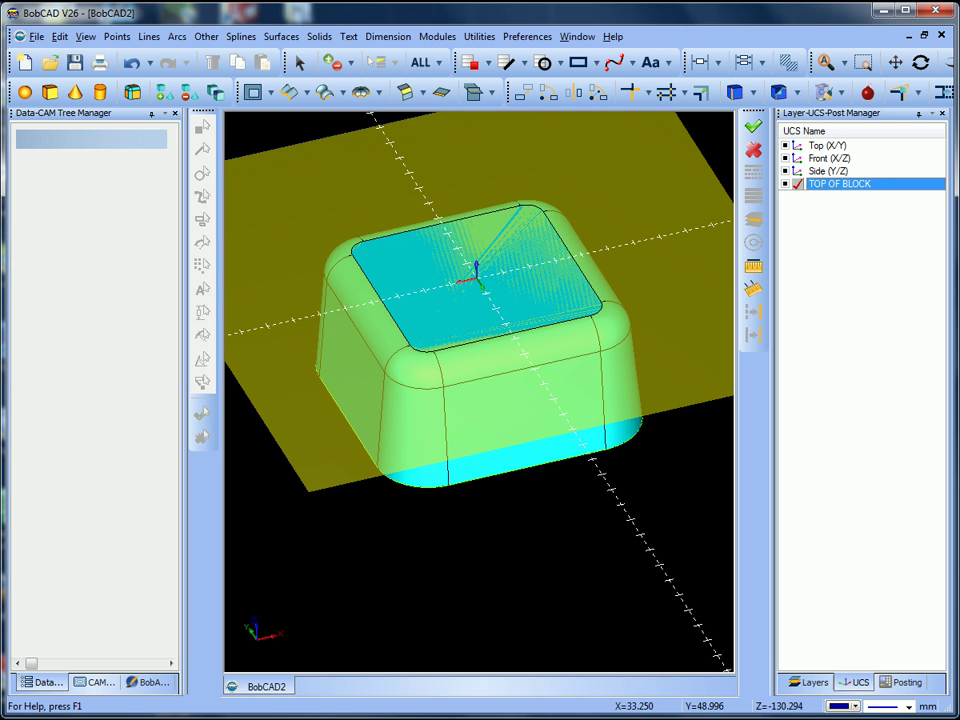
# - Draw a full circle by coordinates on the block's top face, centred at X 20, Y -20, Z 0 with a 10 mm radius
pyautogui.moveTo(387, 391)
pyautogui.mouseDown(button='middle')
pyautogui.moveTo(400, 428)
pyautogui.moveTo(391, 401)
pyautogui.mouseUp(button='middle')
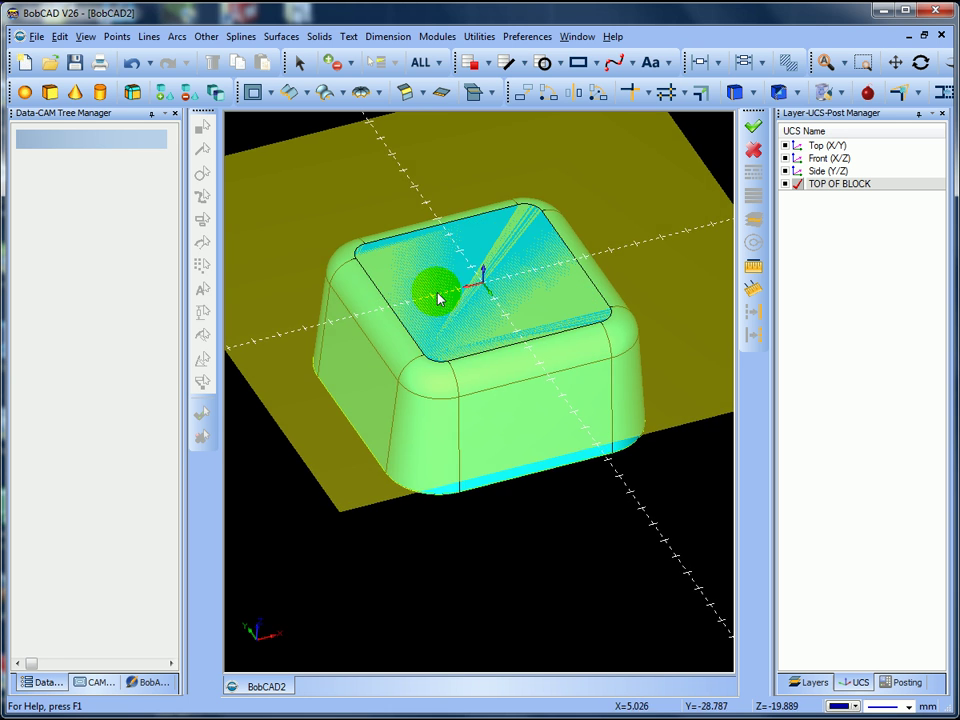
pyautogui.click(177, 37)
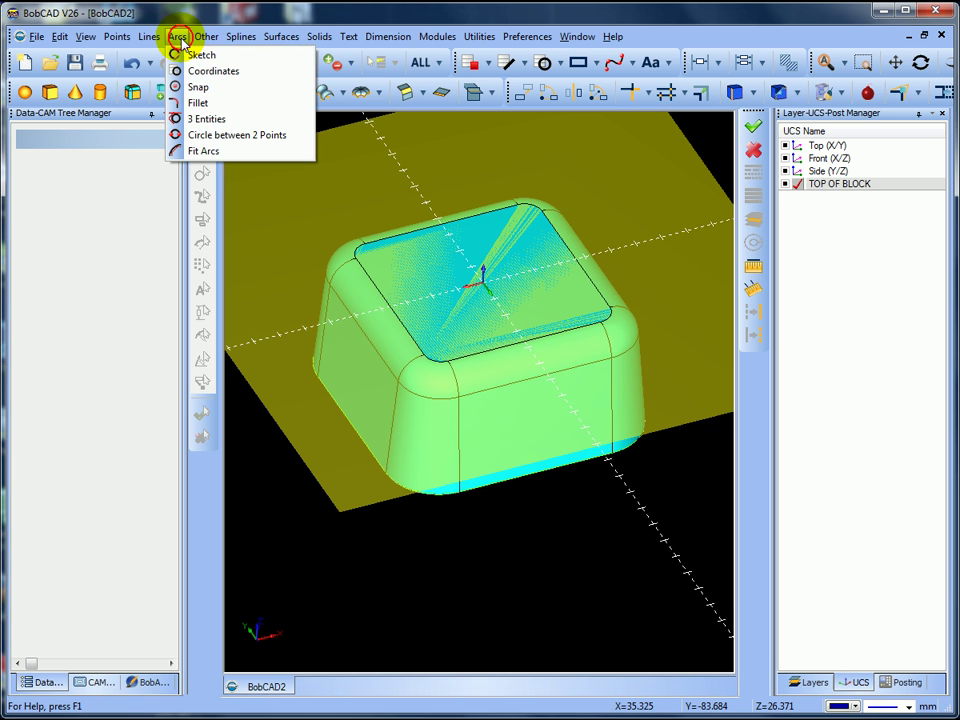
pyautogui.click(208, 72)
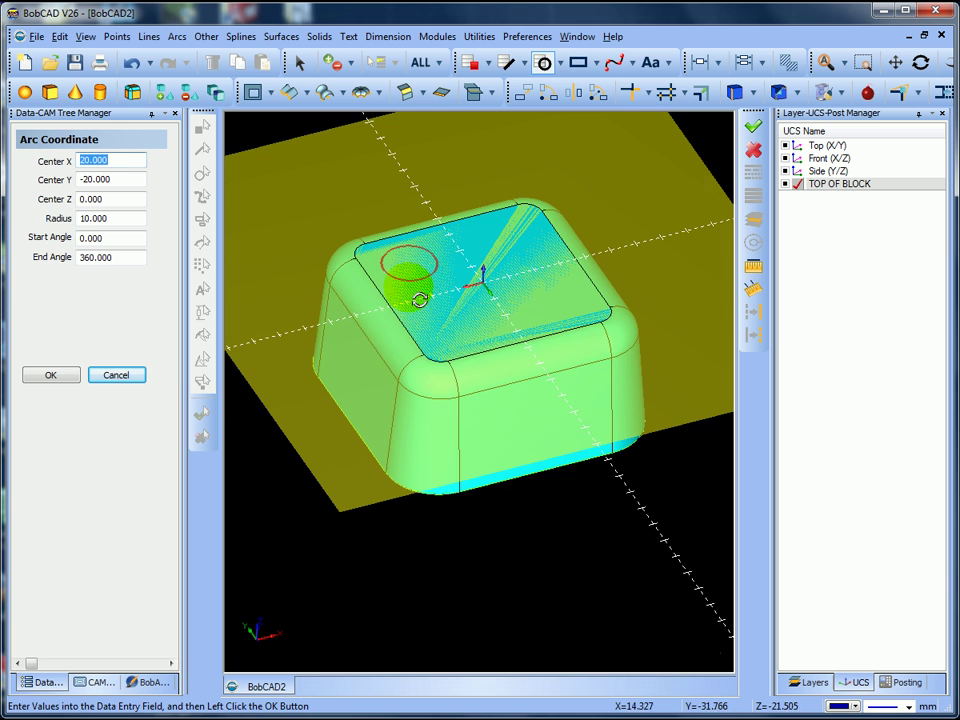
pyautogui.moveTo(420, 300); pyautogui.dragTo(418, 302, button='middle')
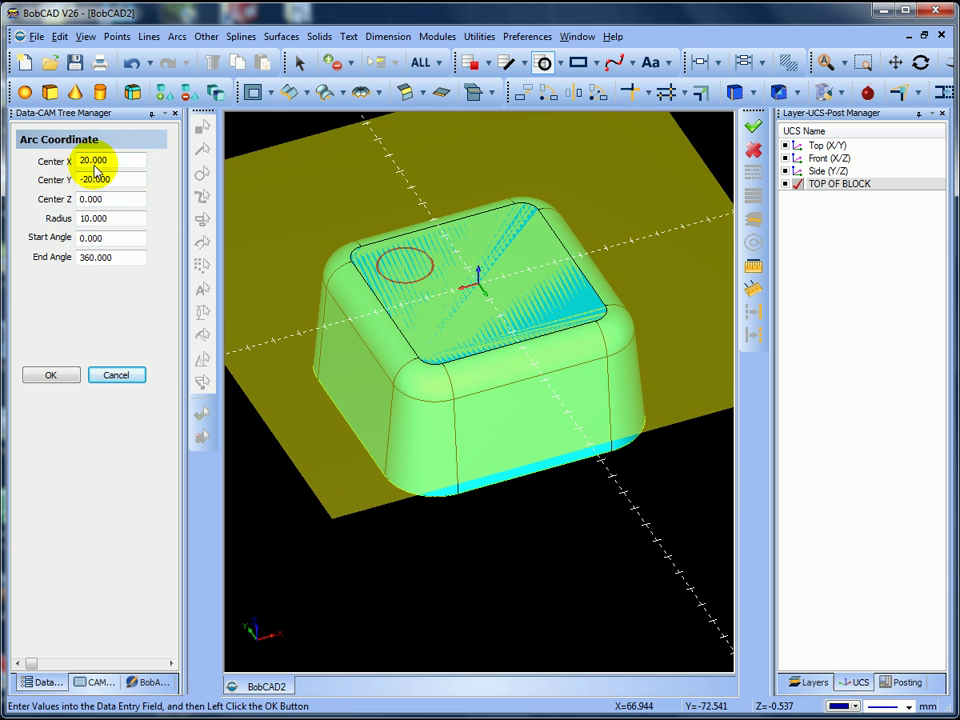
pyautogui.click(56, 375)
# - Add a concentric circle with a 6 mm radius at X 20, Y -20
pyautogui.click(41, 218)
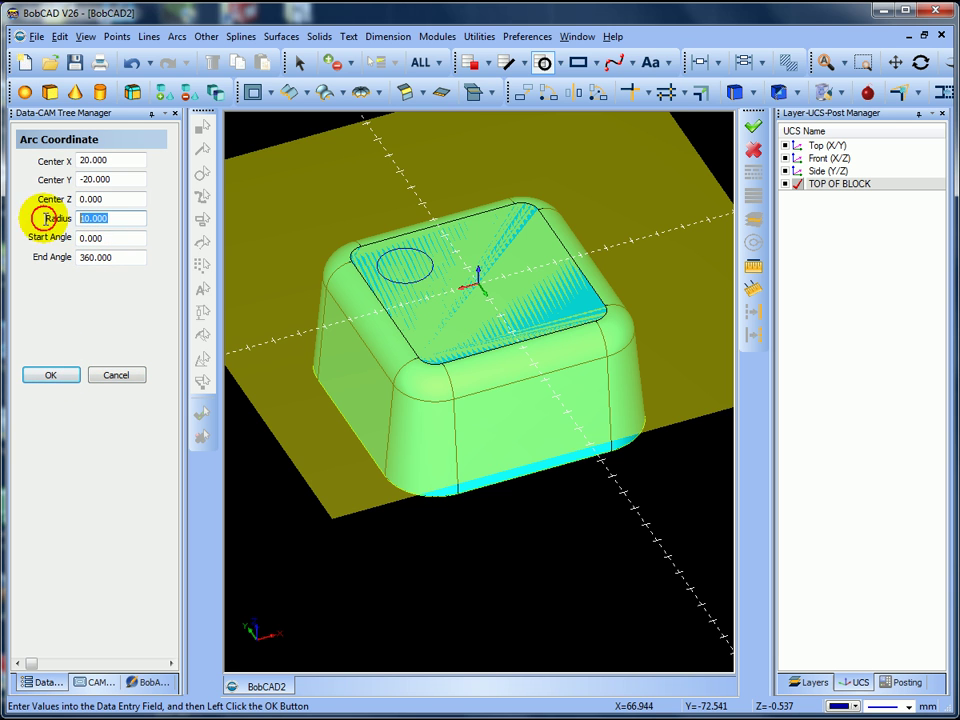
pyautogui.write('6')
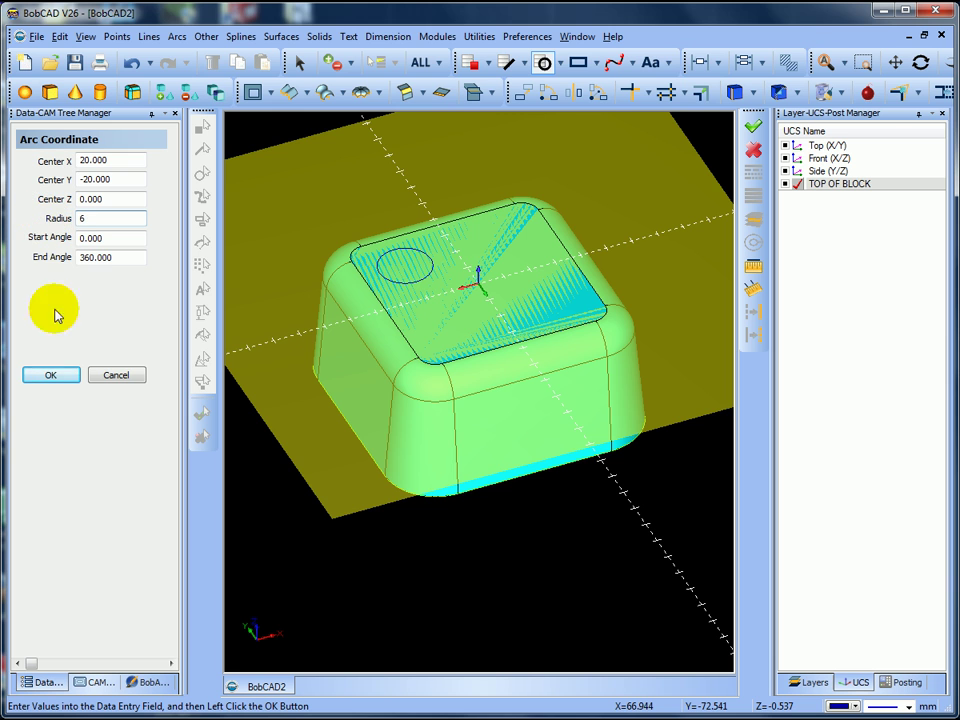
pyautogui.click(62, 375)
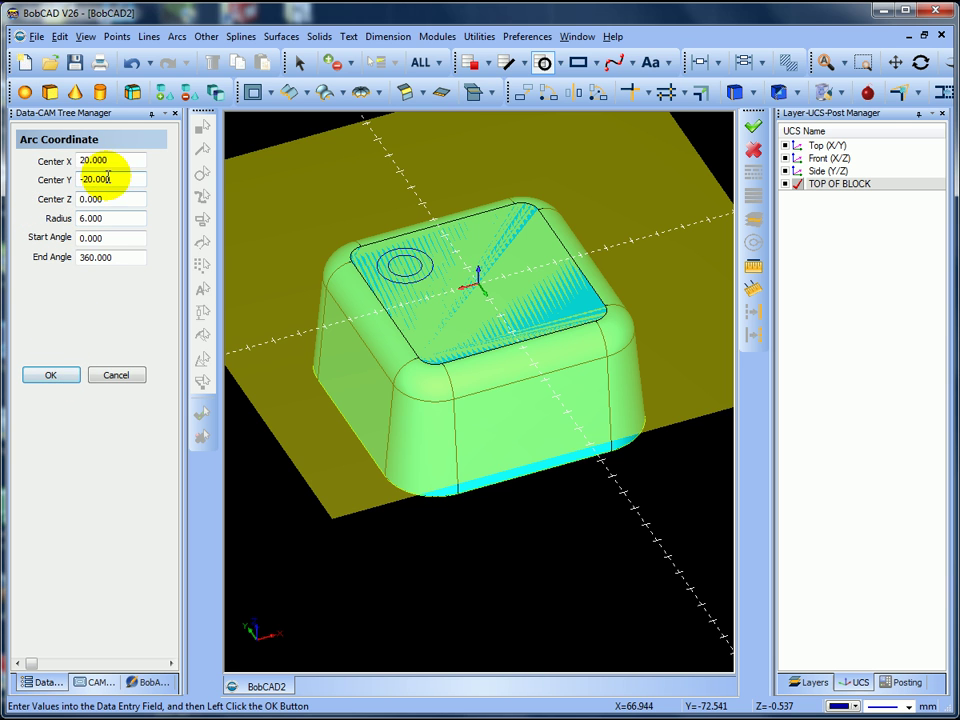
# - Add a 6 mm radius circle centred at X 20, Y 20 on the top face
pyautogui.click(46, 186)
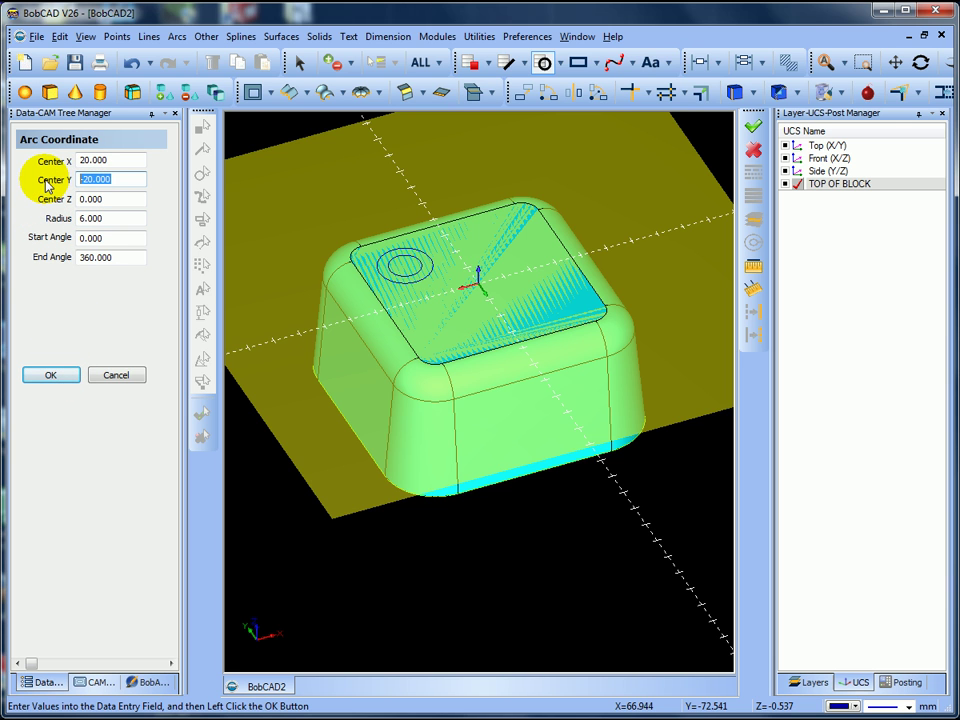
pyautogui.click(125, 199)
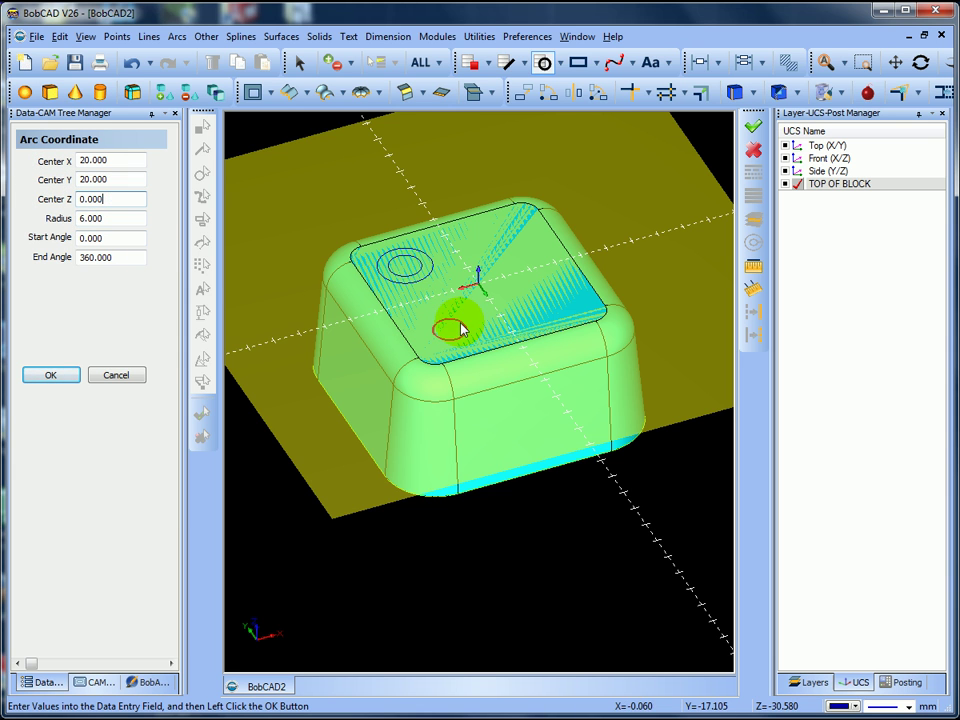
pyautogui.click(65, 376)
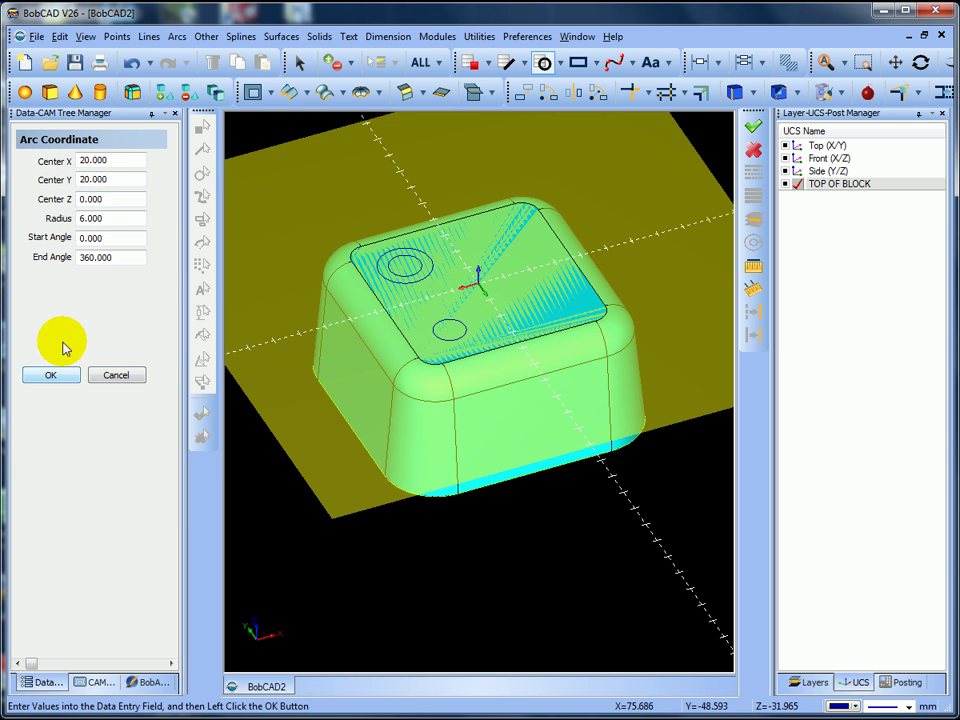
# - Draw full circles with a 10 mm radius centred at X 20, Y 20 and at X -20, Y 20
pyautogui.moveTo(117, 222); pyautogui.dragTo(35, 228)
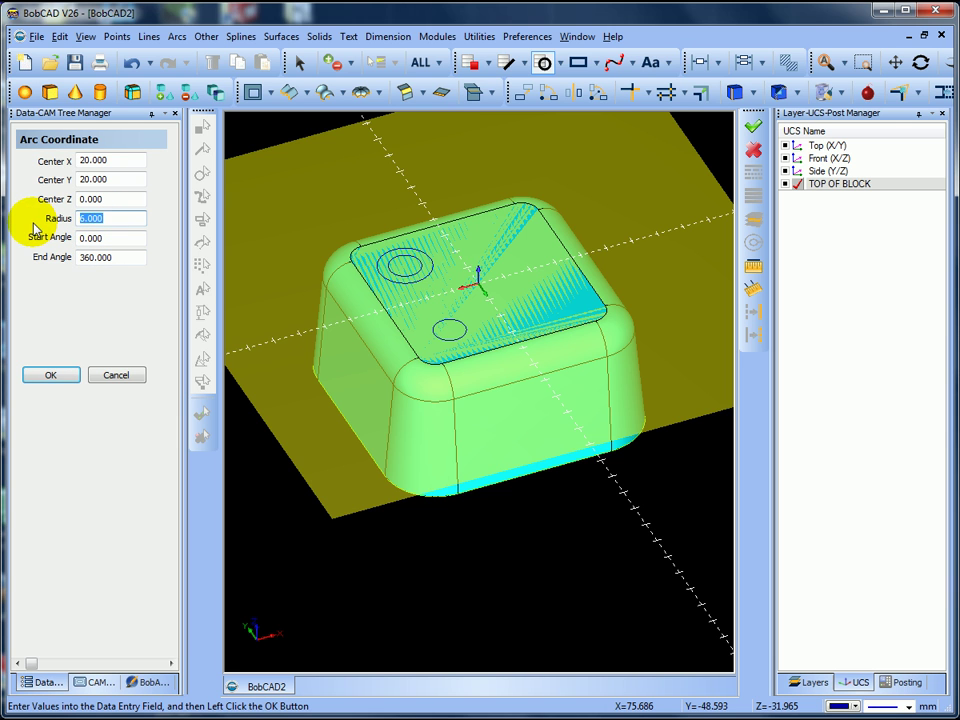
pyautogui.click(52, 376)
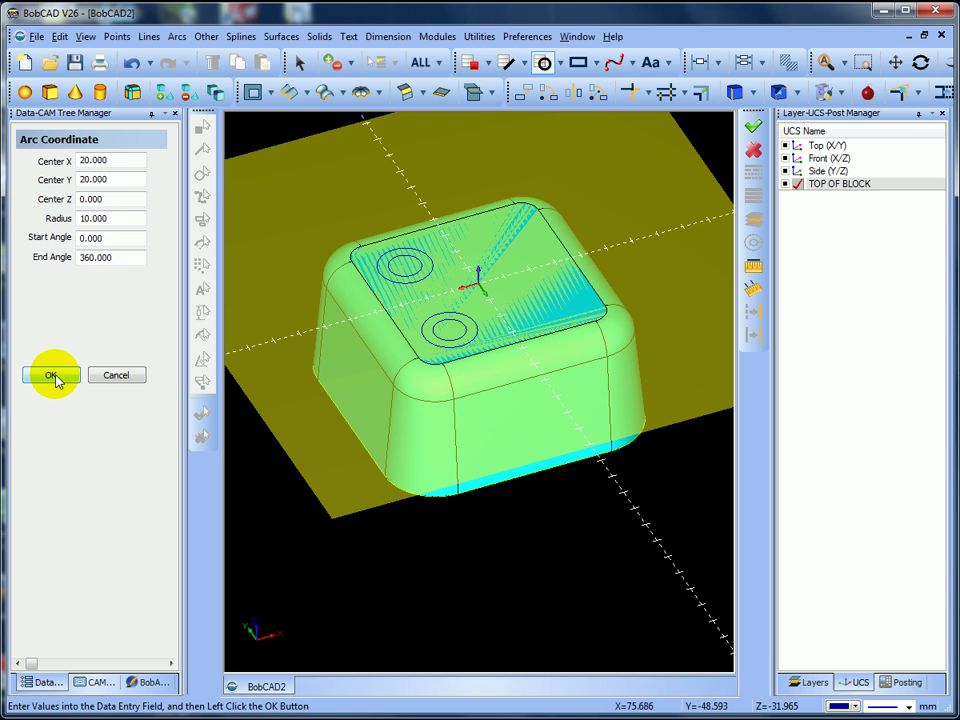
pyautogui.moveTo(104, 161); pyautogui.dragTo(50, 165)
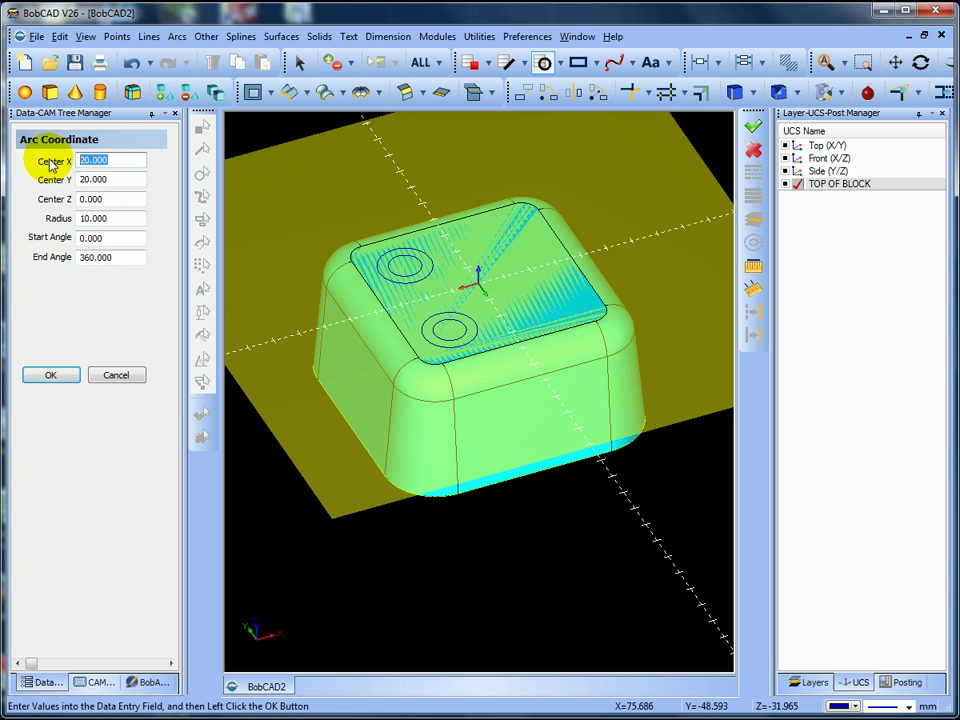
pyautogui.write('-20')
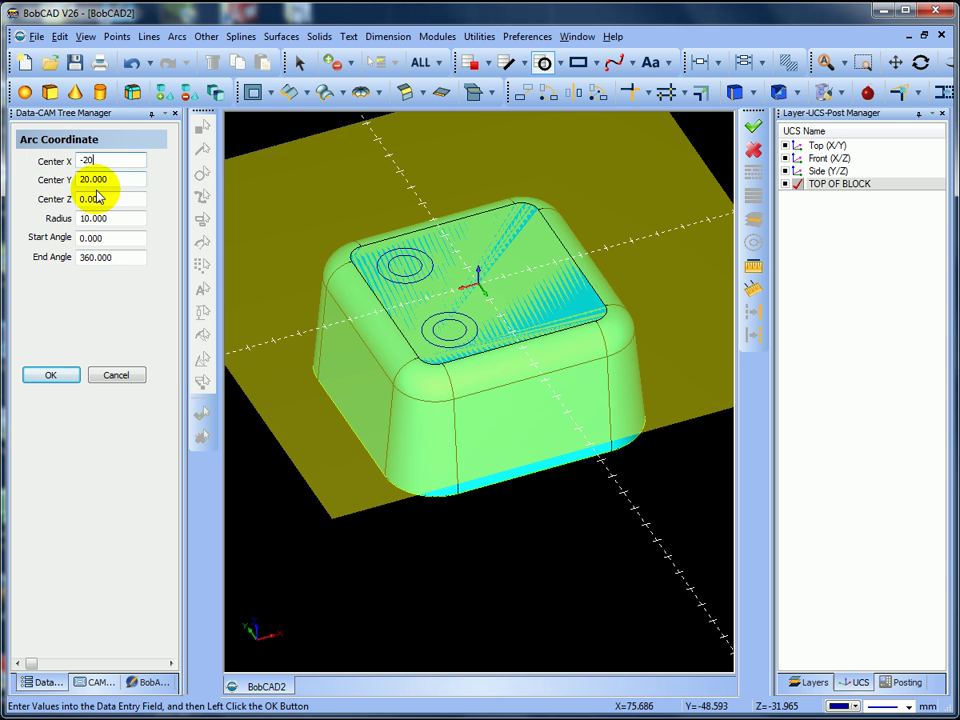
pyautogui.click(128, 180)
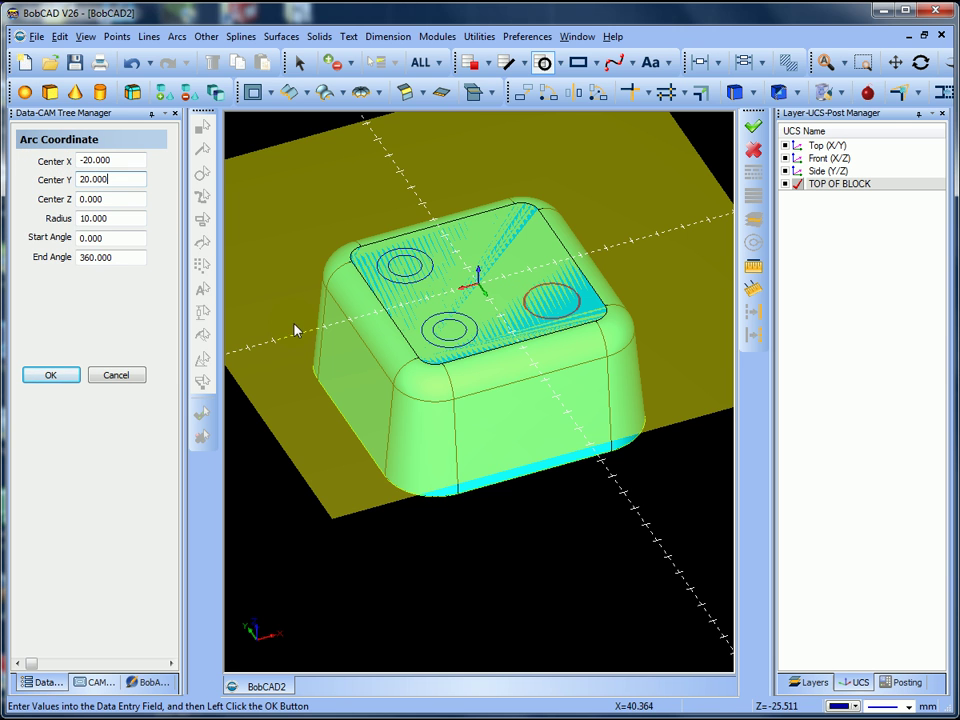
pyautogui.click(56, 375)
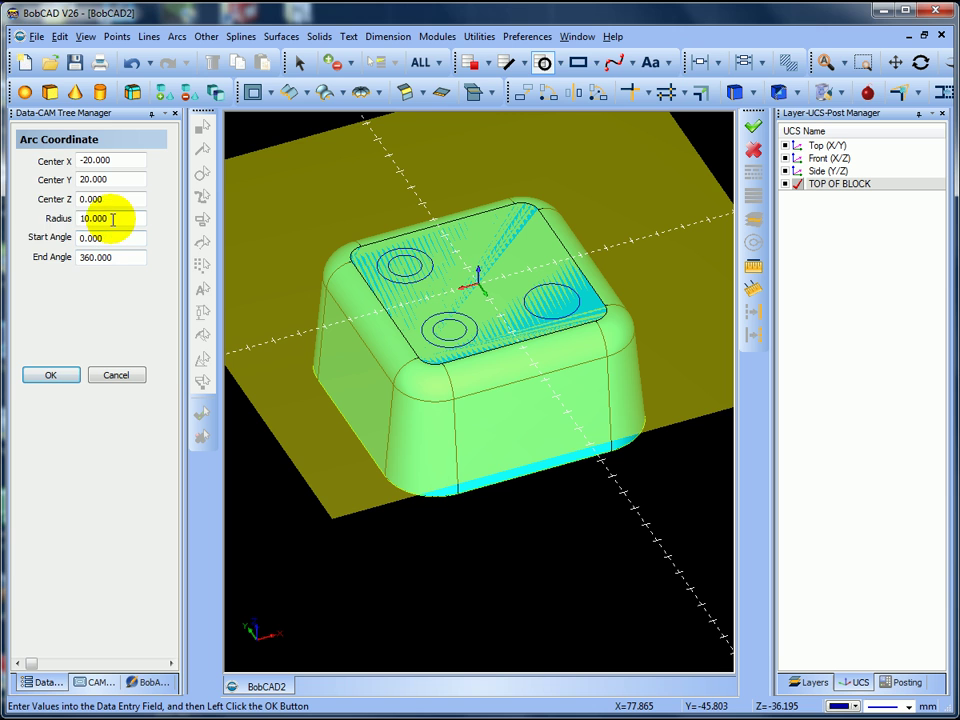
# - Add a concentric circle with a 6 mm radius at X -20, Y 20
pyautogui.moveTo(118, 217); pyautogui.dragTo(43, 226)
pyautogui.write('6')
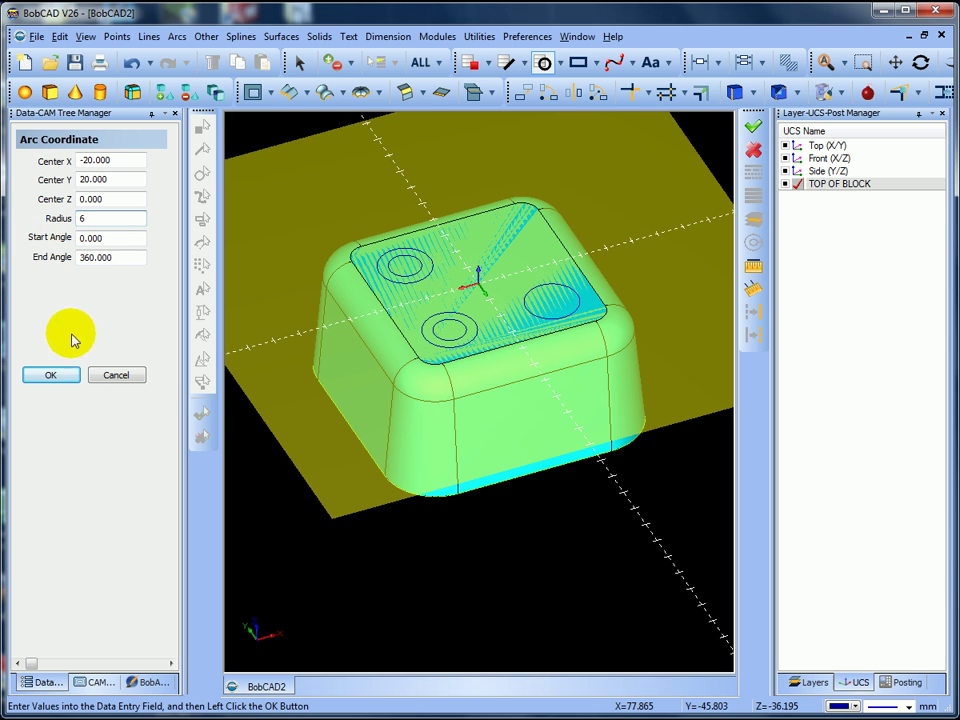
pyautogui.click(71, 375)
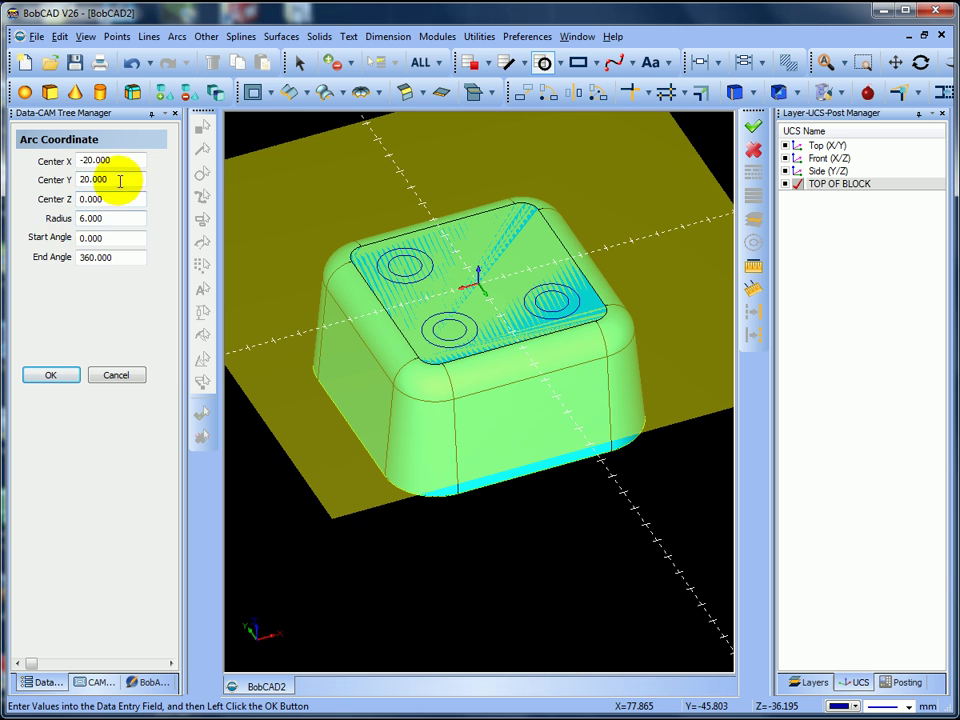
# - Draw a 6 mm radius circle centred at X -20, Y -20 on the block's top face
pyautogui.moveTo(122, 180); pyautogui.dragTo(21, 176)
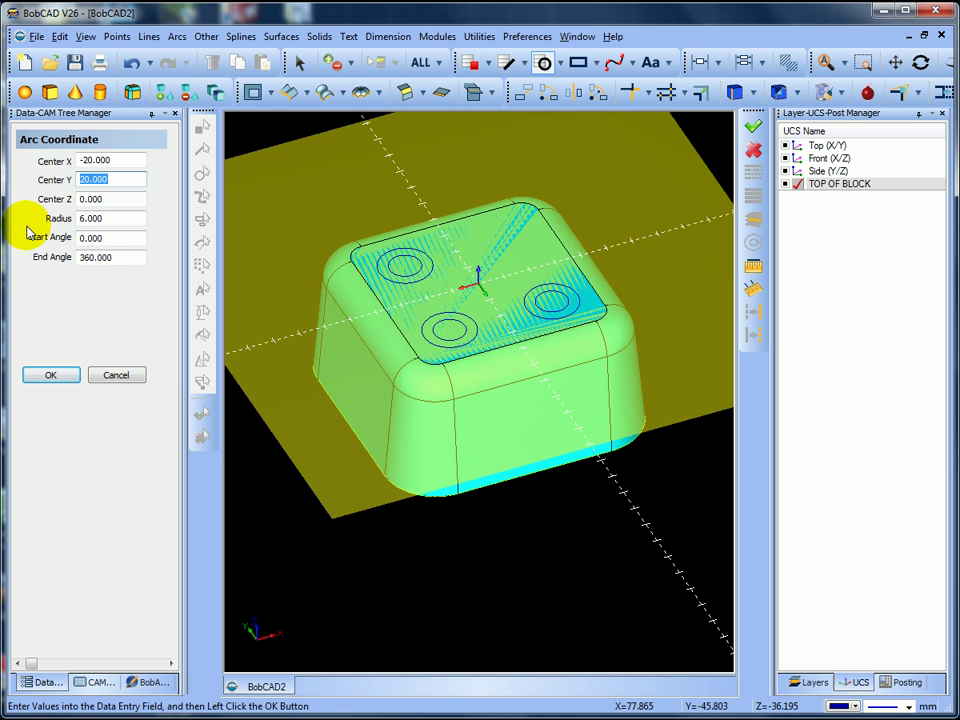
pyautogui.write('20')
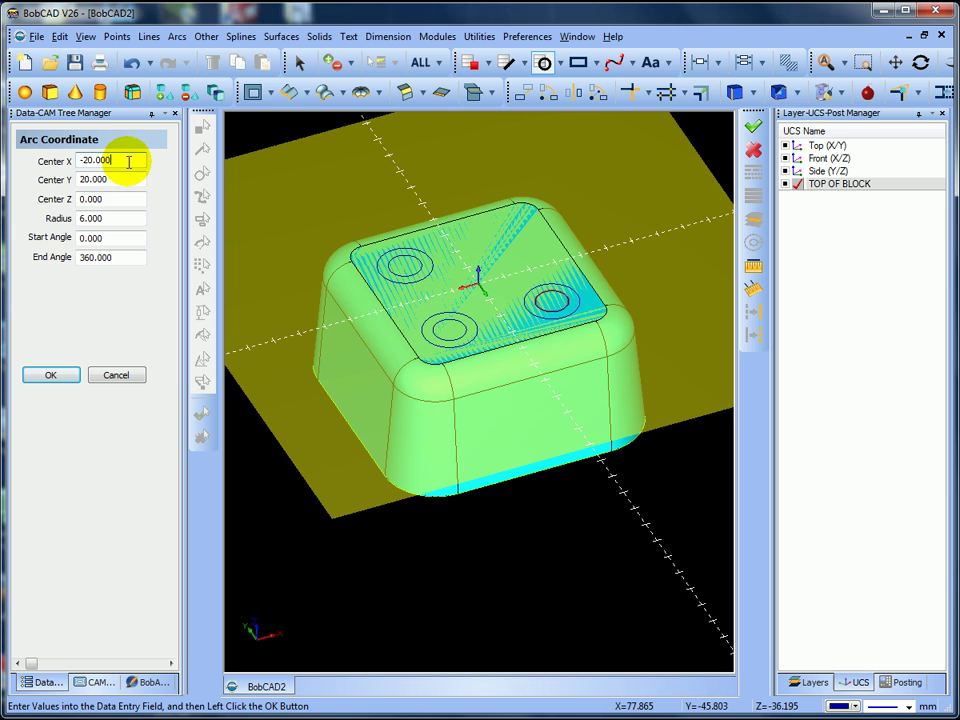
pyautogui.moveTo(124, 182); pyautogui.dragTo(20, 186)
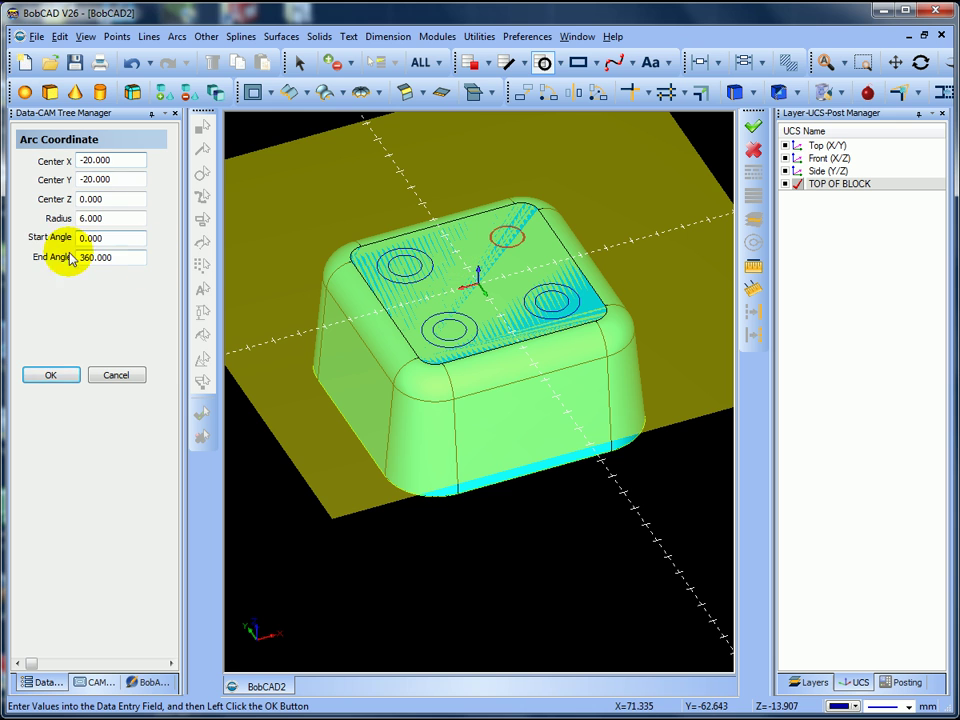
pyautogui.click(52, 375)
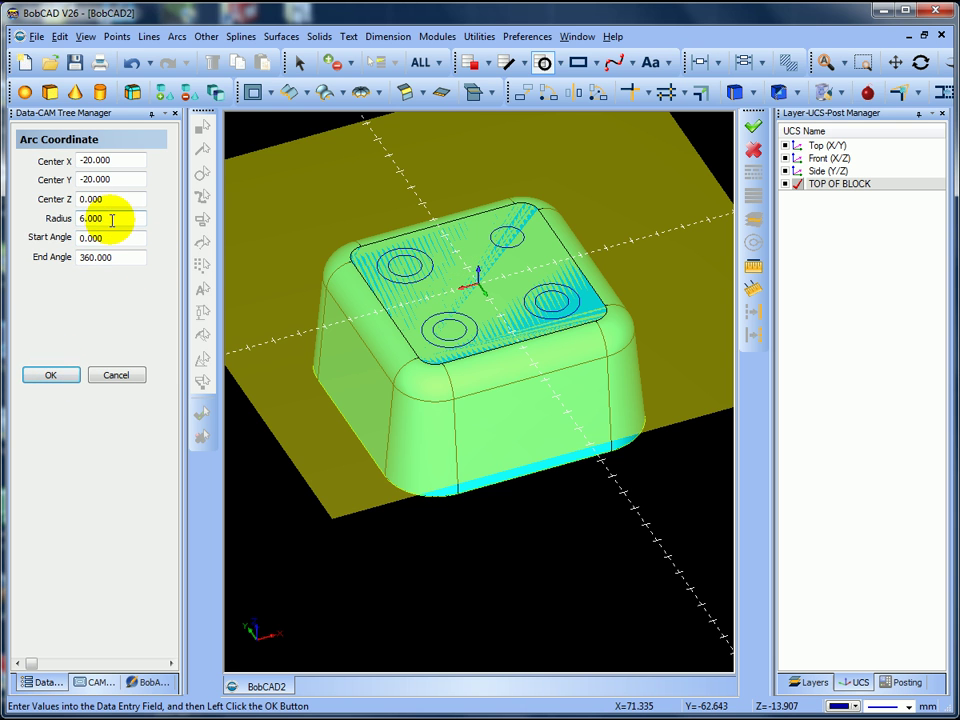
# - Add a concentric circle with a 10 mm radius at X -20, Y -20 and finish the arc command
pyautogui.moveTo(120, 218); pyautogui.dragTo(35, 225)
pyautogui.write('10')
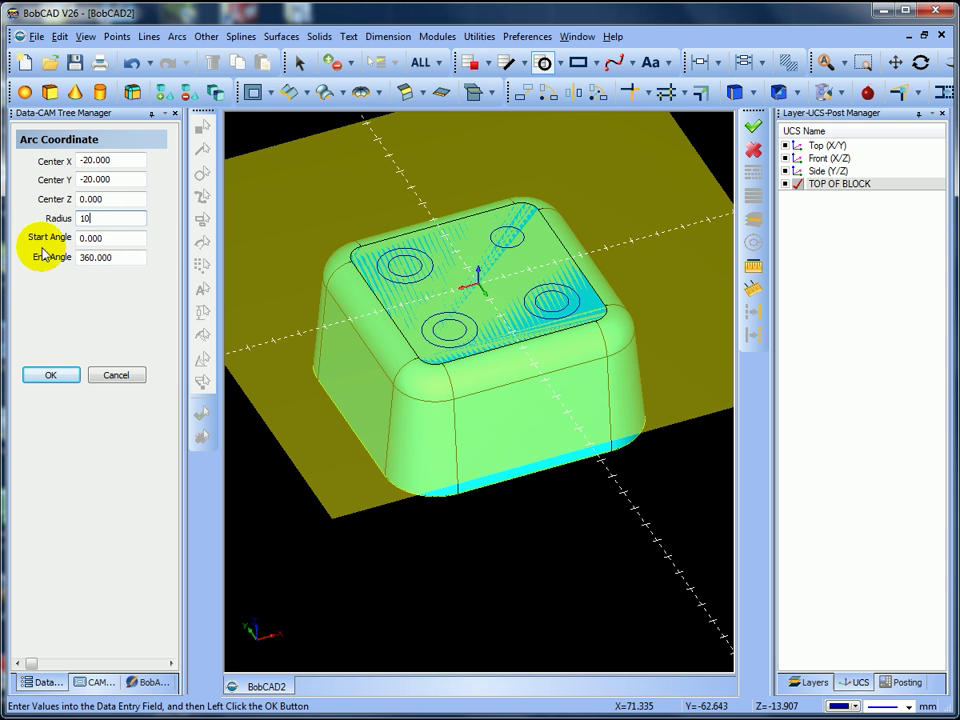
pyautogui.click(63, 377)
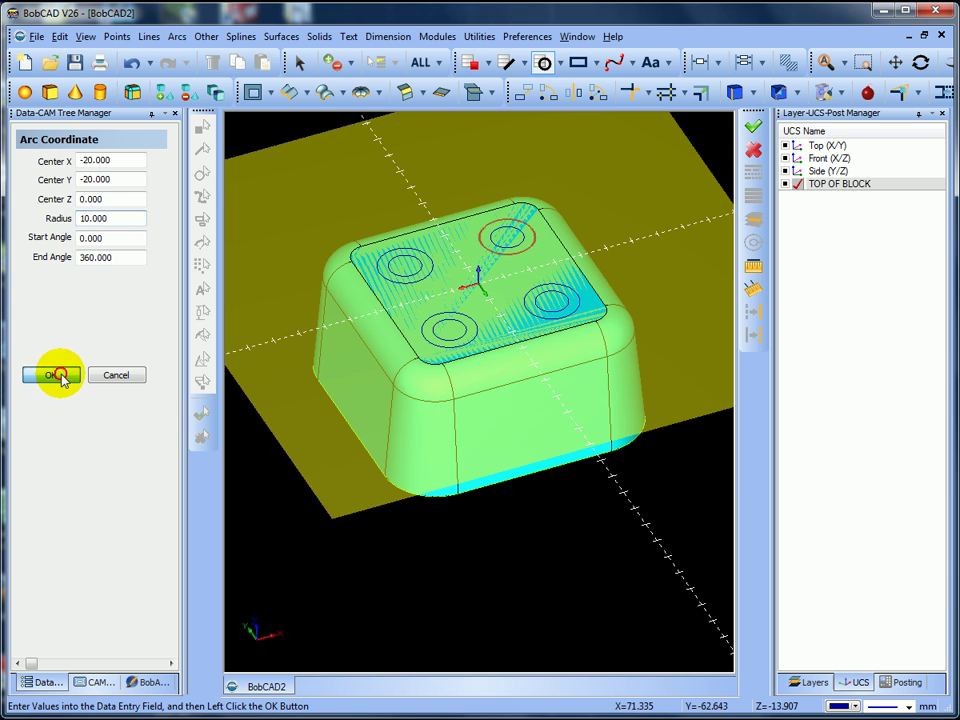
pyautogui.click(114, 376)
pyautogui.moveTo(403, 360)
pyautogui.mouseDown(button='middle')
pyautogui.moveTo(421, 403)
pyautogui.moveTo(399, 369)
pyautogui.moveTo(407, 364)
pyautogui.mouseUp(button='middle')
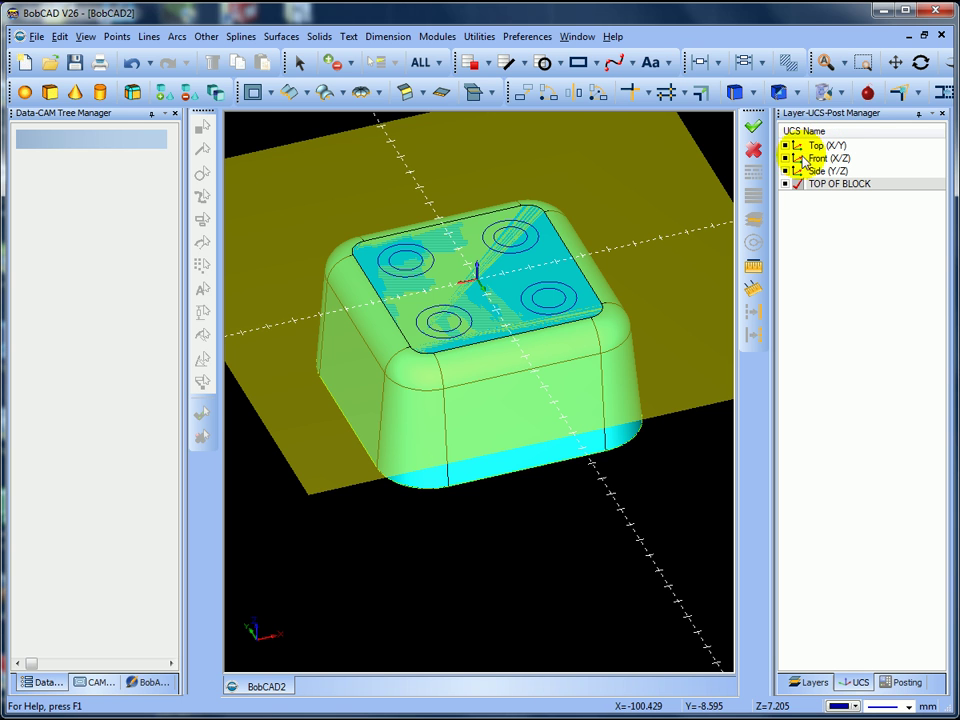
# - Auto-hide the Layer-UCS-Post Manager to enlarge the model view
pyautogui.click(919, 114)
pyautogui.moveTo(686, 236); pyautogui.dragTo(637, 265, button='middle')
pyautogui.scroll(2, 646, 254)
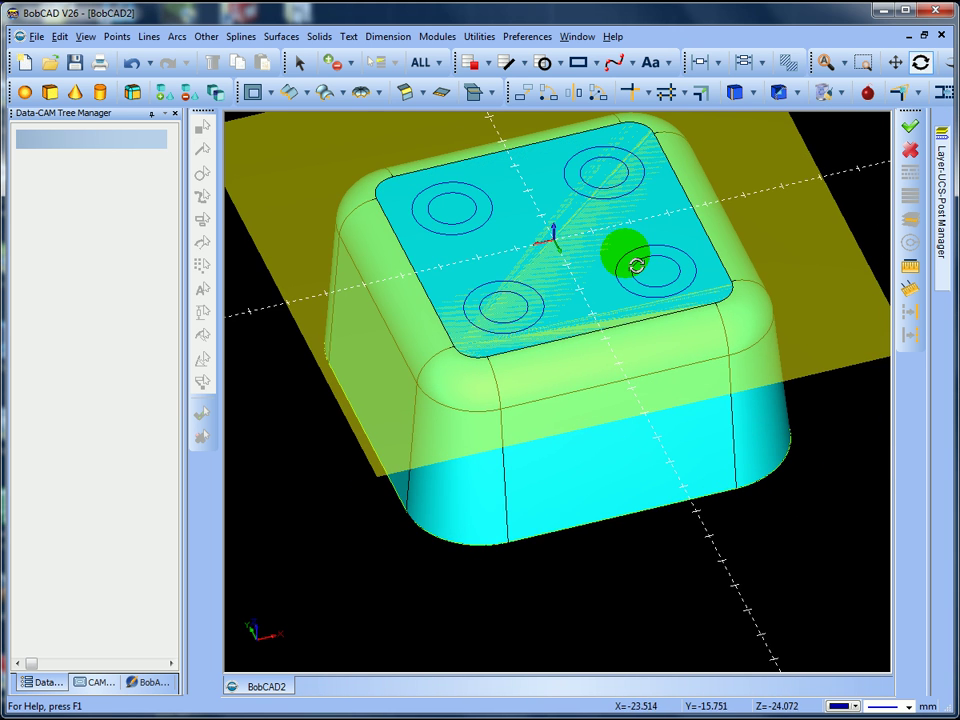
pyautogui.scroll(-2, 628, 262)
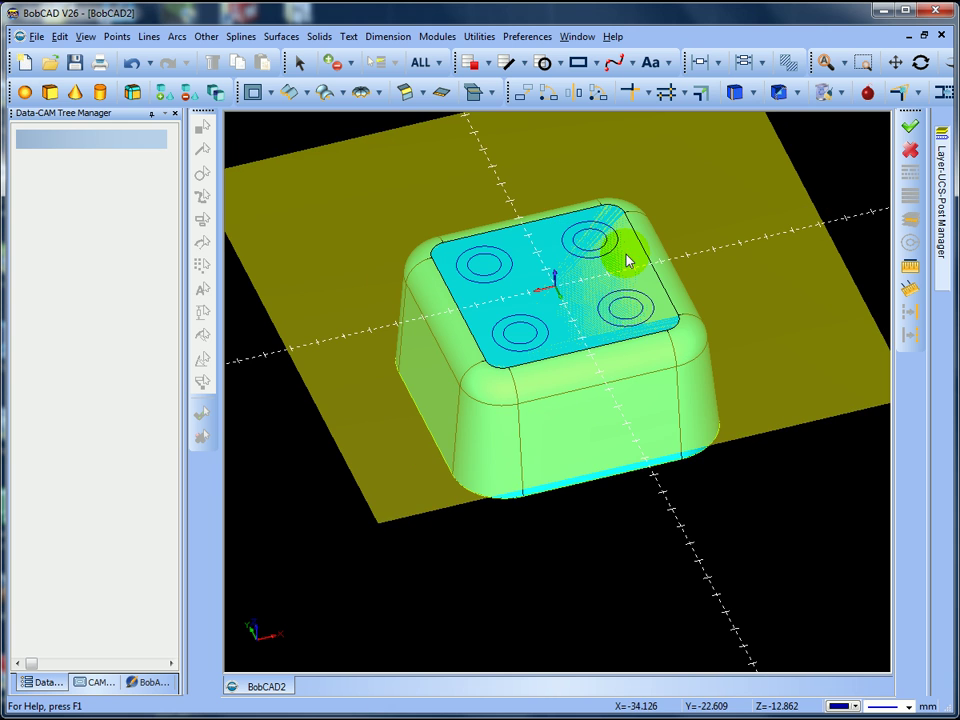
# - Activate the Top (X/Y) UCS for comparison, and return to the TOP OF BLOCK UCS
pyautogui.moveTo(939, 139)
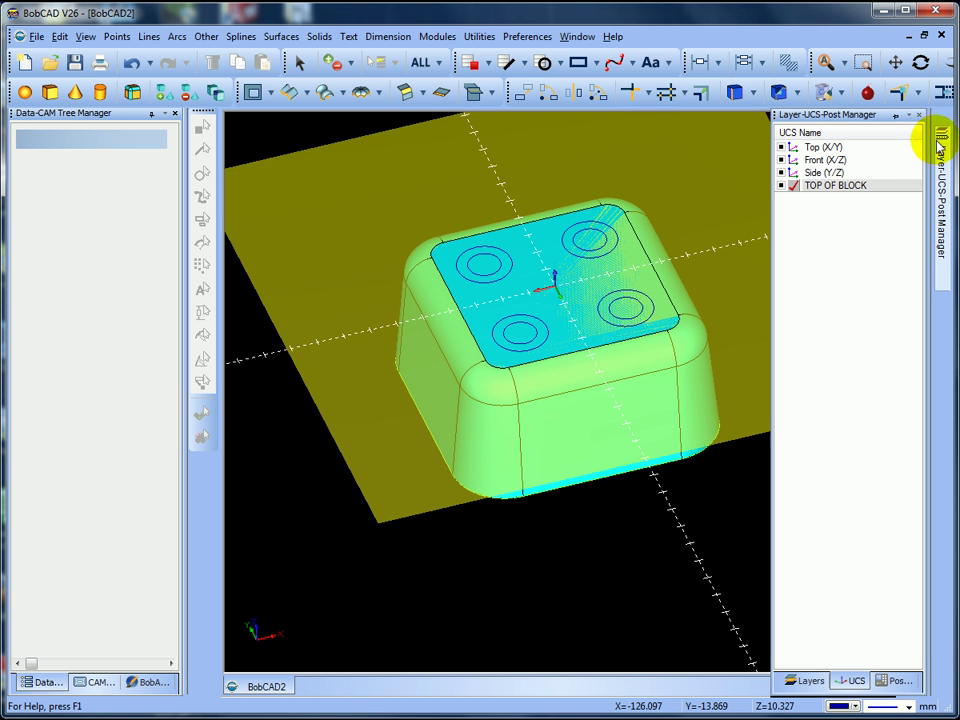
pyautogui.click(795, 148)
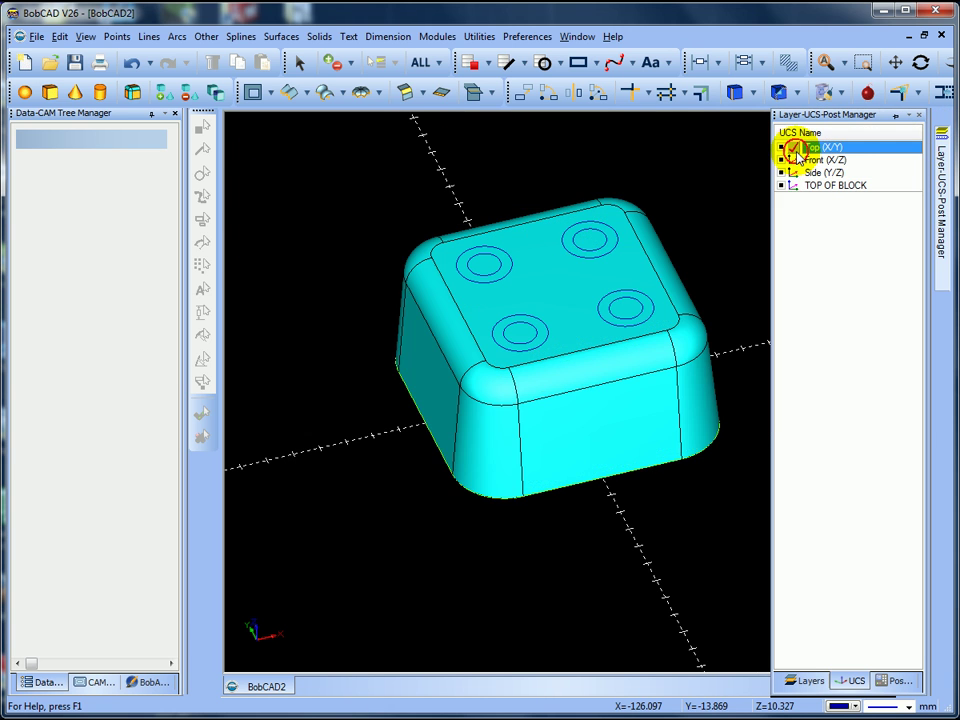
pyautogui.moveTo(642, 255); pyautogui.dragTo(642, 250, button='middle')
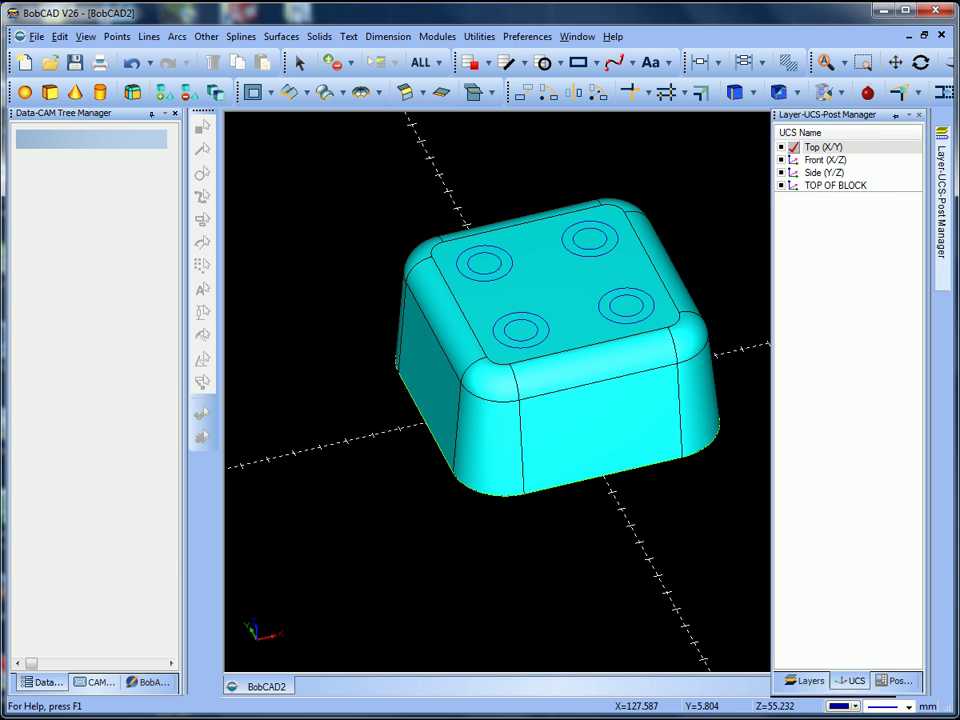
pyautogui.moveTo(952, 158)
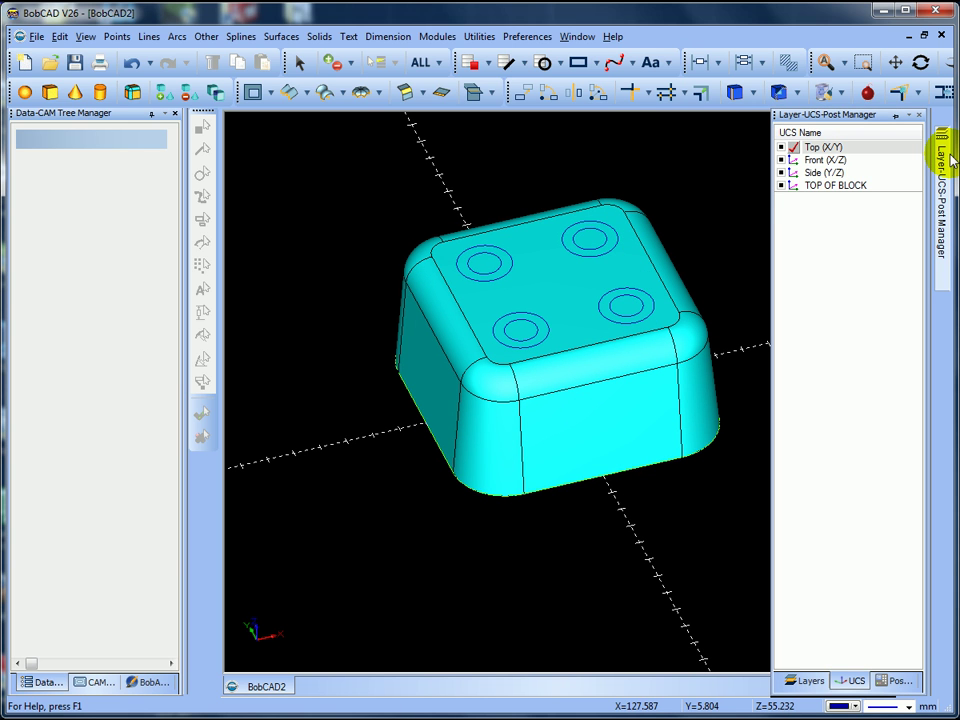
pyautogui.click(795, 185)
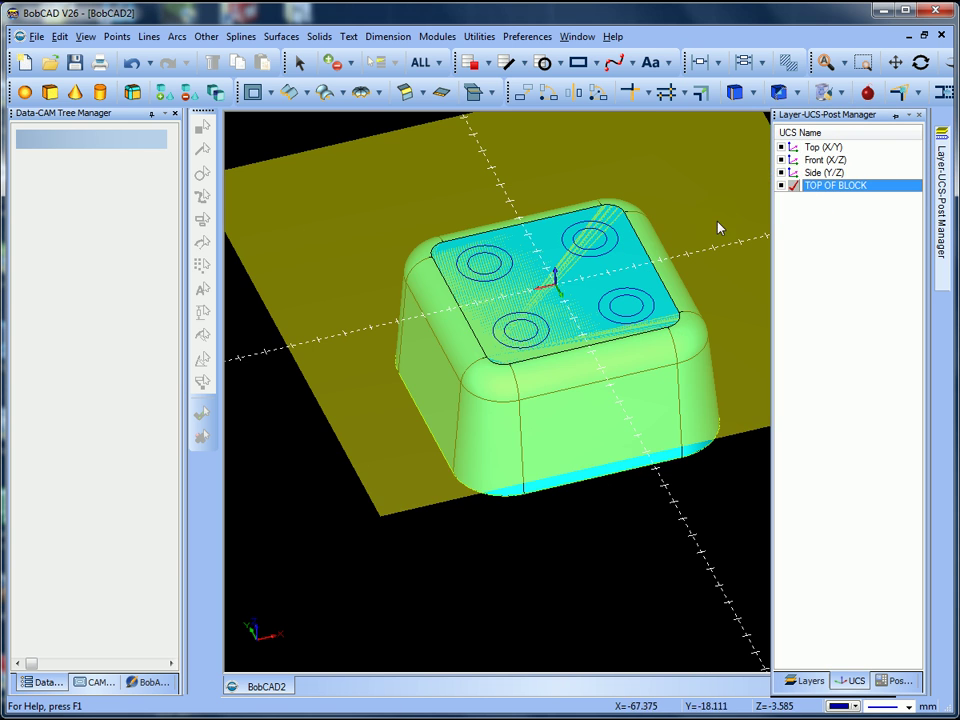
pyautogui.moveTo(718, 228); pyautogui.dragTo(596, 287, button='middle')
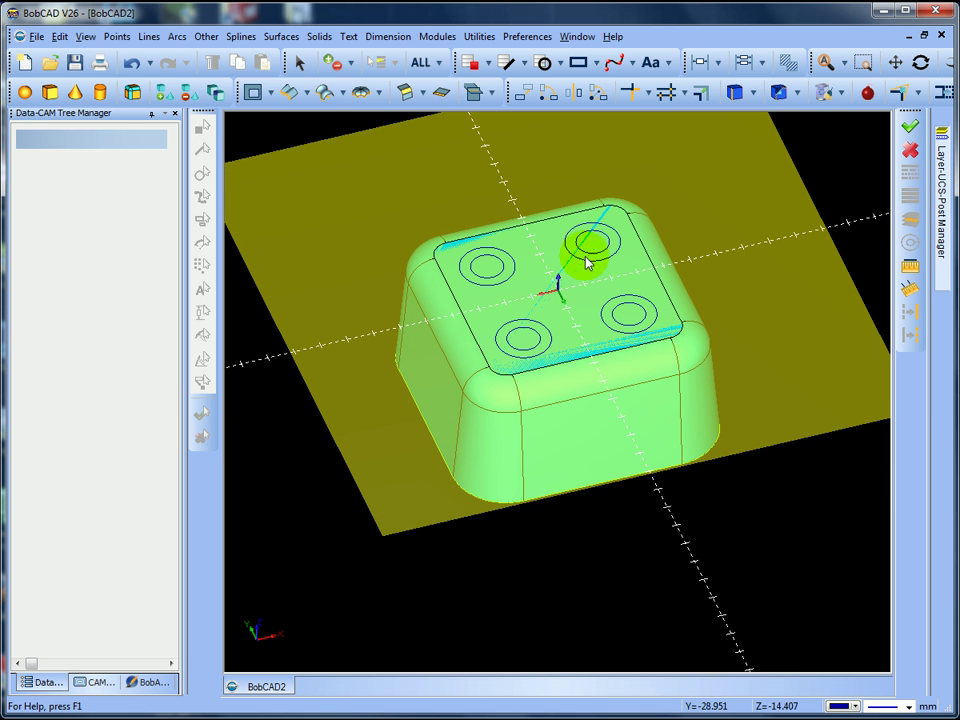
pyautogui.moveTo(568, 276)
pyautogui.mouseDown(button='middle')
pyautogui.moveTo(585, 278)
pyautogui.moveTo(563, 273)
pyautogui.mouseUp(button='middle')
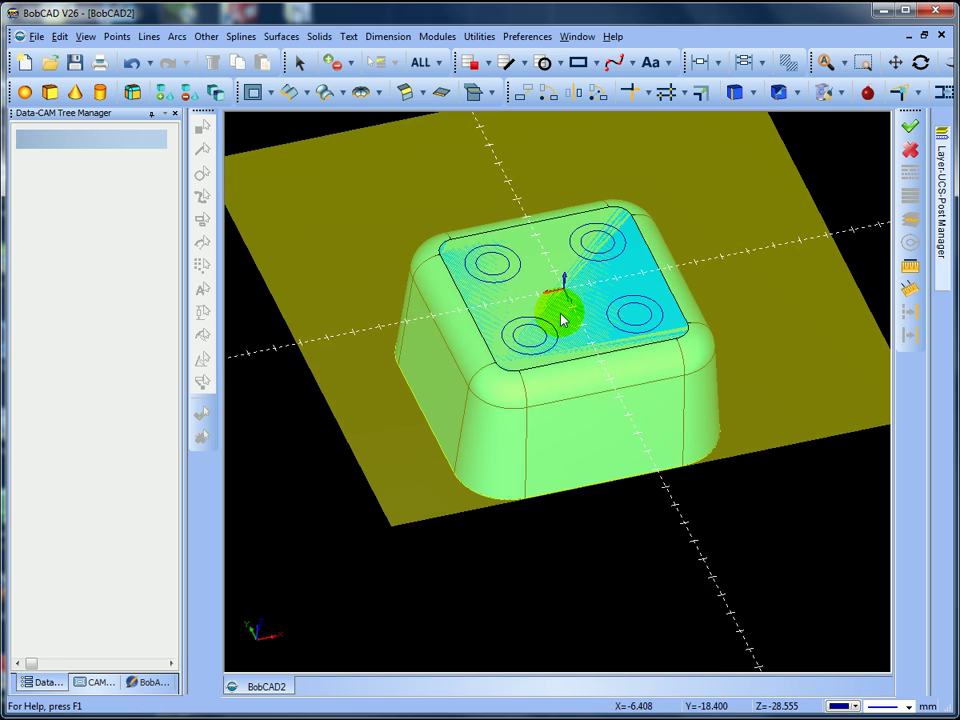
pyautogui.moveTo(562, 320); pyautogui.dragTo(555, 293, button='middle')
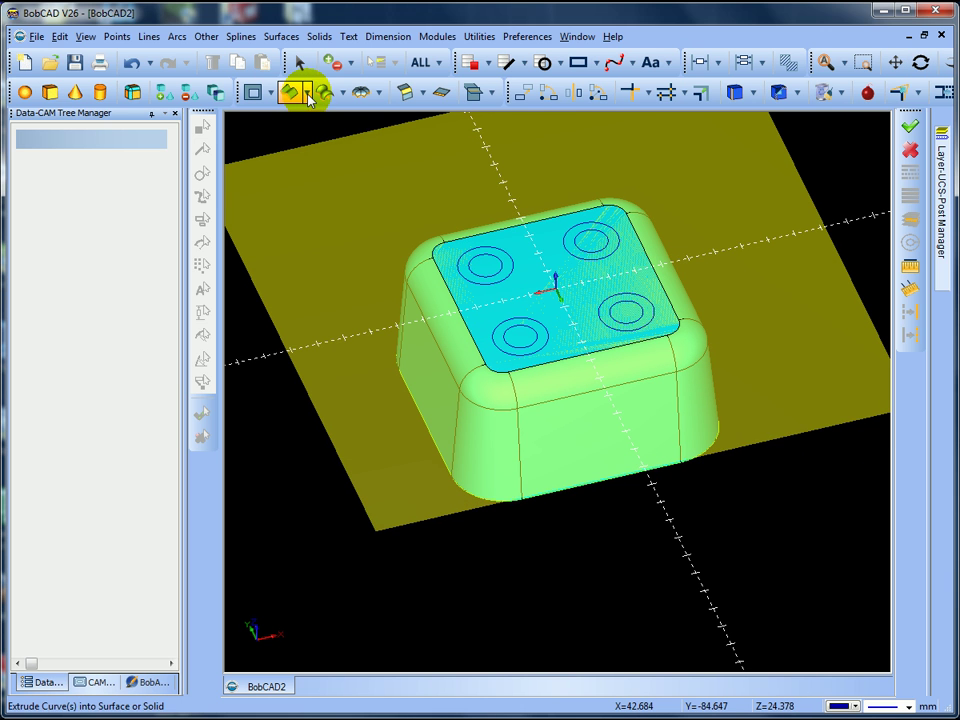
pyautogui.click(307, 93)
pyautogui.click(318, 118)
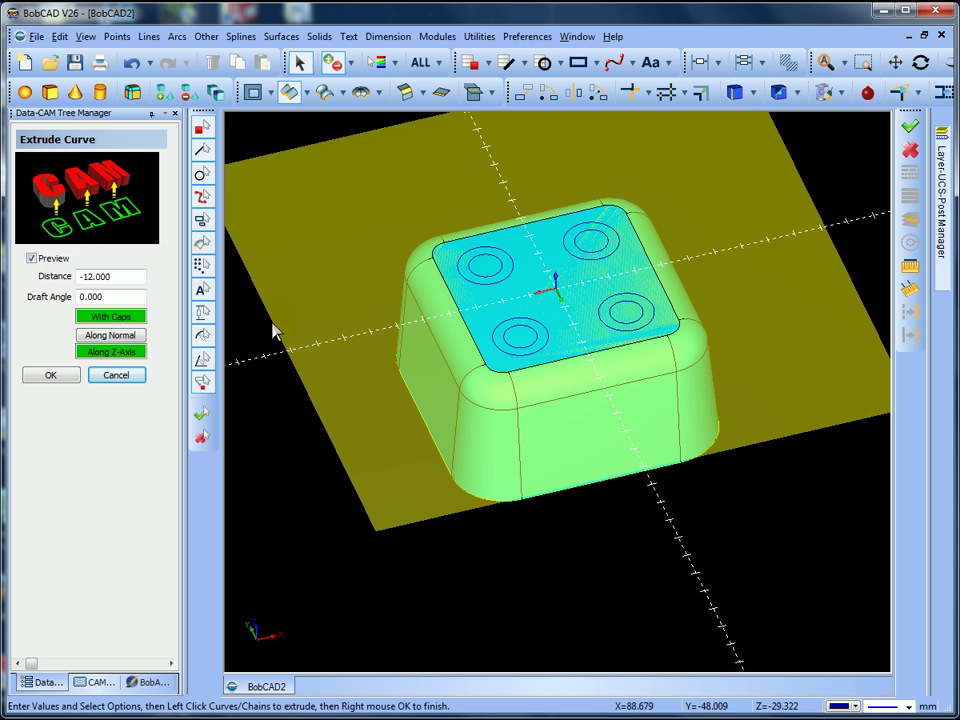
pyautogui.click(116, 375)
# - Change the block's display to a wireframe that shows only its edges, without surface mesh lines
pyautogui.moveTo(514, 336)
pyautogui.mouseDown(button='middle')
pyautogui.moveTo(510, 323)
pyautogui.moveTo(520, 321)
pyautogui.moveTo(505, 305)
pyautogui.mouseUp(button='middle')
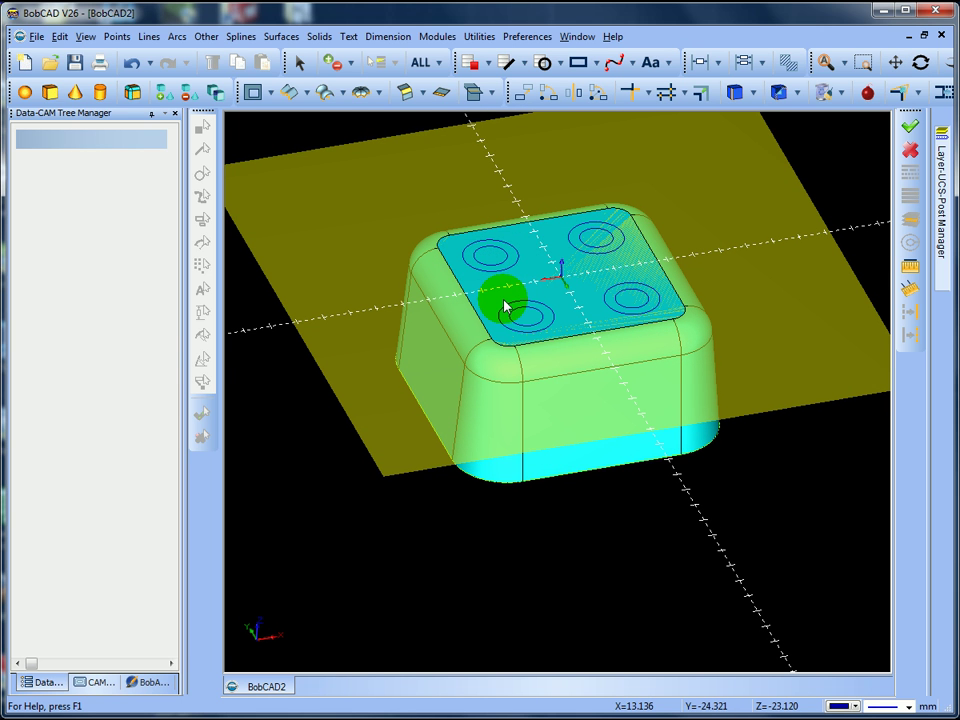
pyautogui.moveTo(505, 305); pyautogui.dragTo(505, 307, button='middle')
pyautogui.middleClick(505, 307)
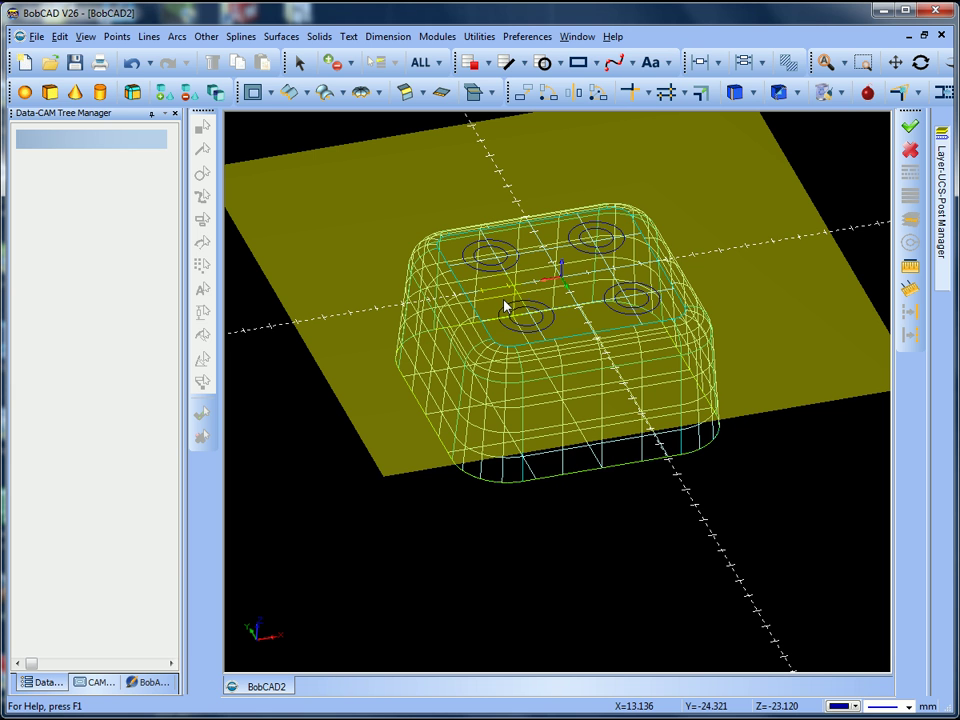
pyautogui.middleClick(505, 307)
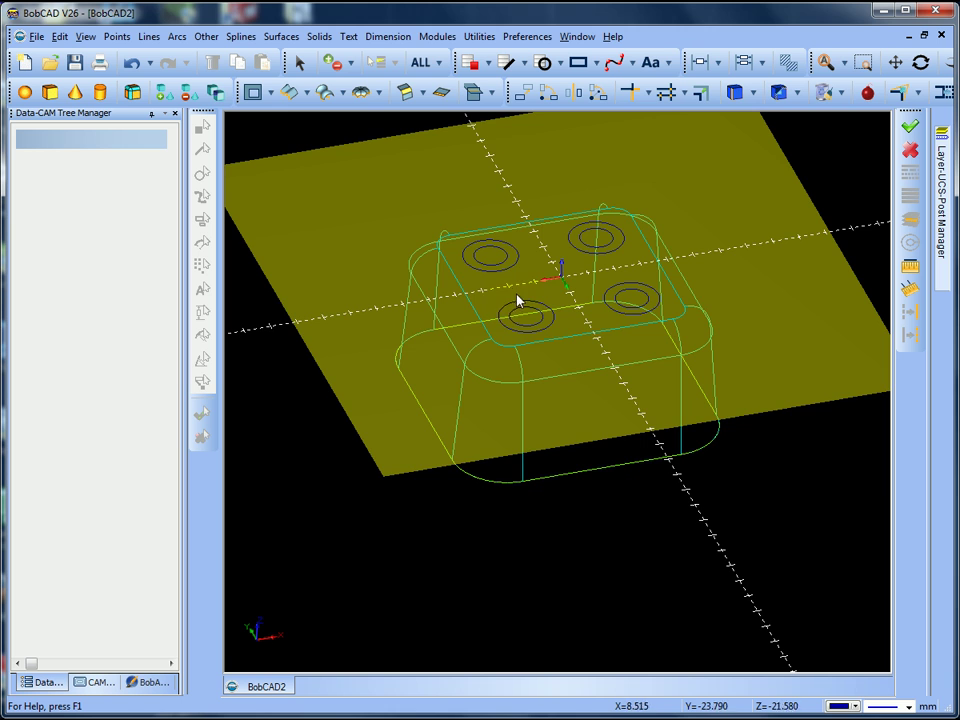
pyautogui.moveTo(518, 300); pyautogui.dragTo(540, 317, button='middle')
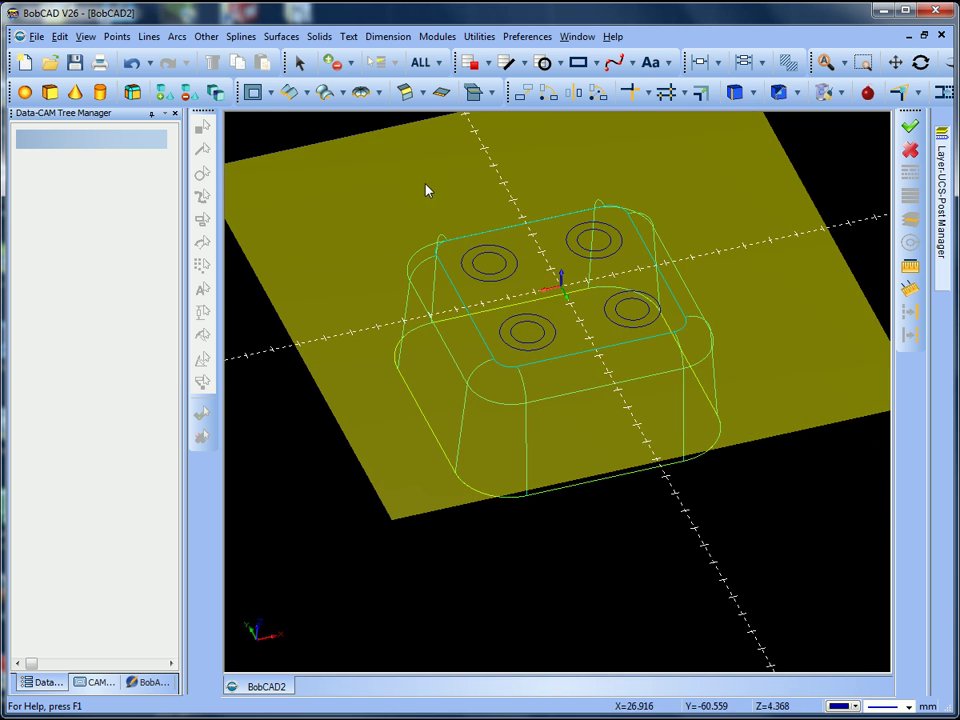
# - Extrude the four inner circles on the block's top face by -100 mm along the Z-axis with caps
pyautogui.click(309, 95)
pyautogui.click(306, 113)
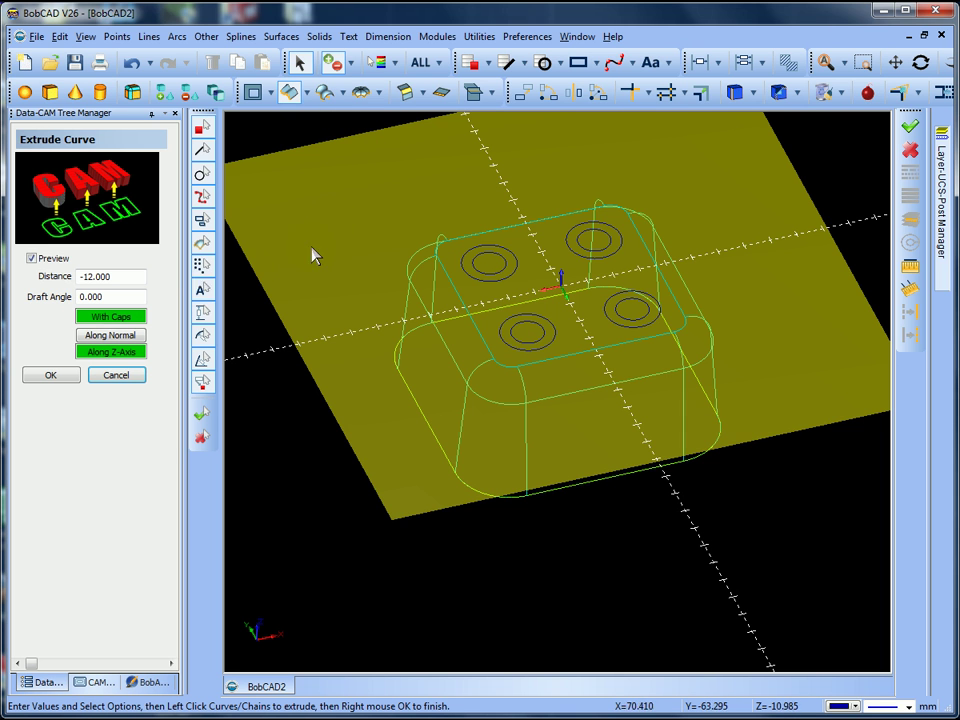
pyautogui.moveTo(129, 278); pyautogui.dragTo(17, 288)
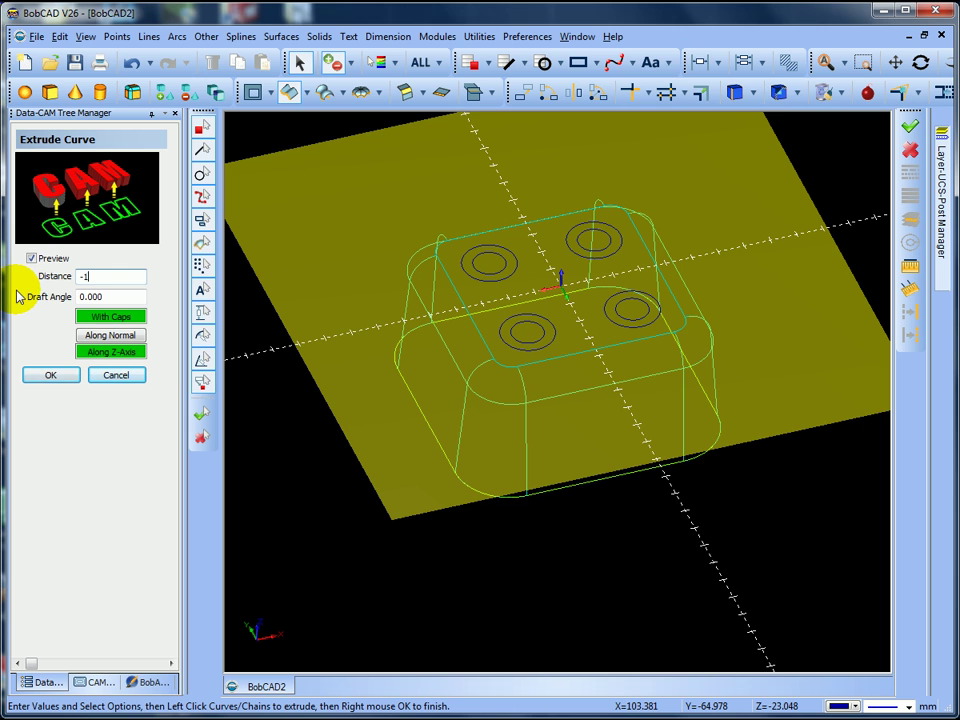
pyautogui.click(65, 375)
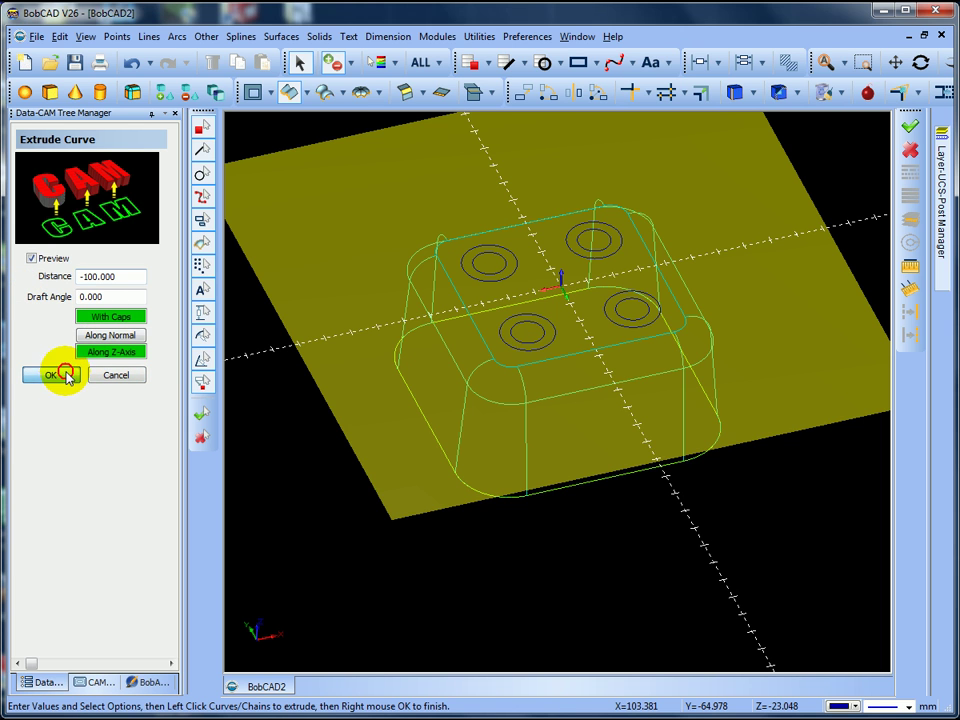
pyautogui.click(502, 257)
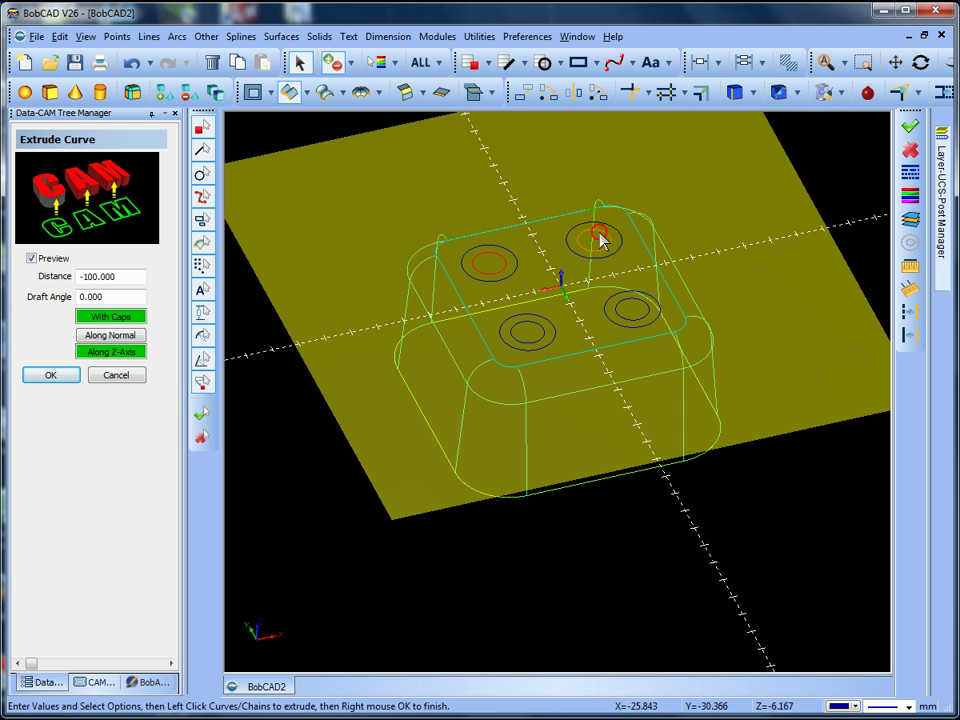
pyautogui.click(598, 236)
pyautogui.click(637, 308)
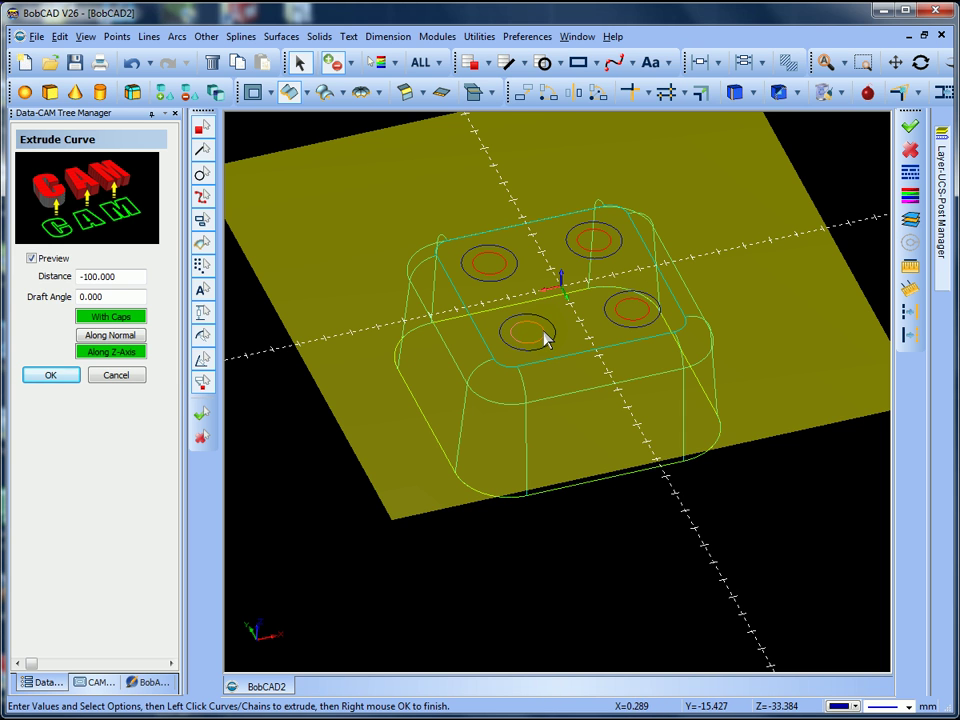
pyautogui.click(544, 336)
pyautogui.rightClick(747, 541)
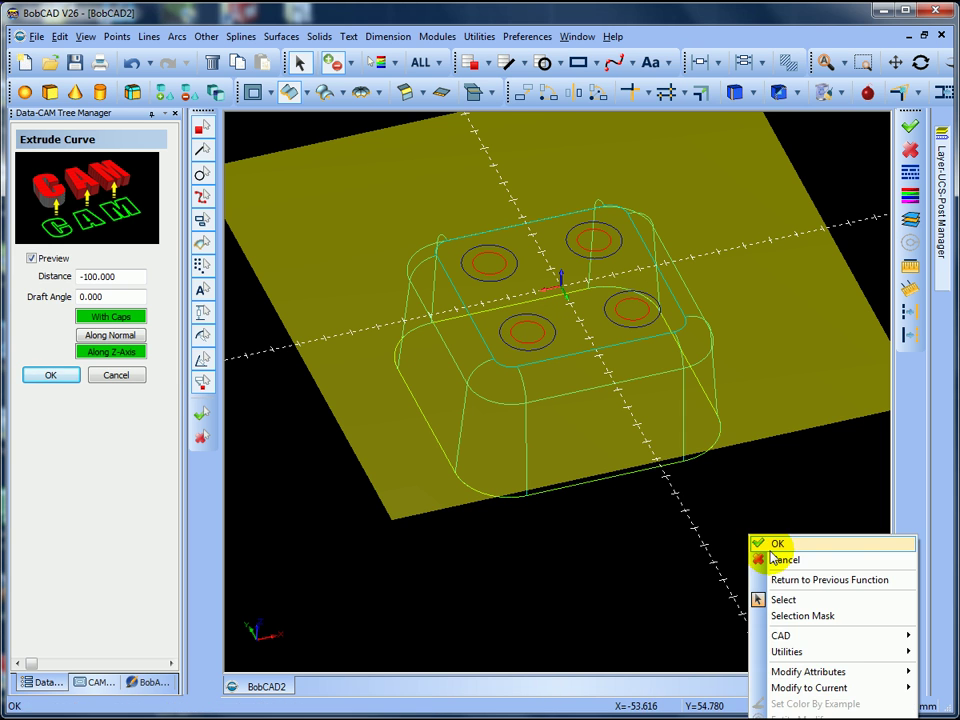
pyautogui.click(764, 540)
pyautogui.moveTo(720, 556); pyautogui.dragTo(707, 521, button='middle')
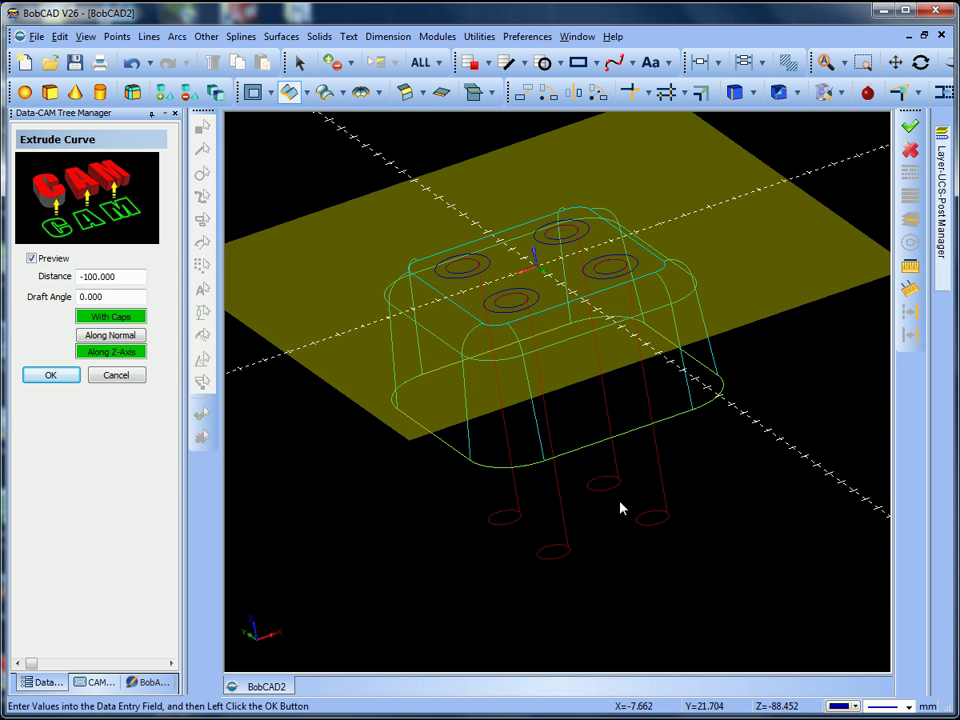
pyautogui.click(68, 377)
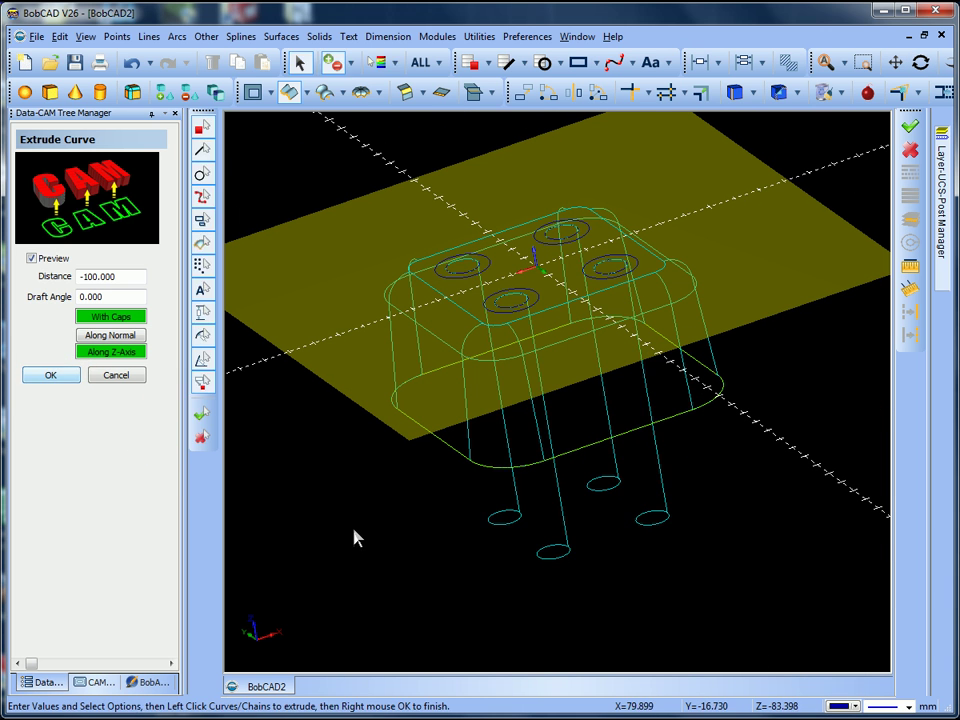
pyautogui.moveTo(355, 538); pyautogui.dragTo(326, 540, button='middle')
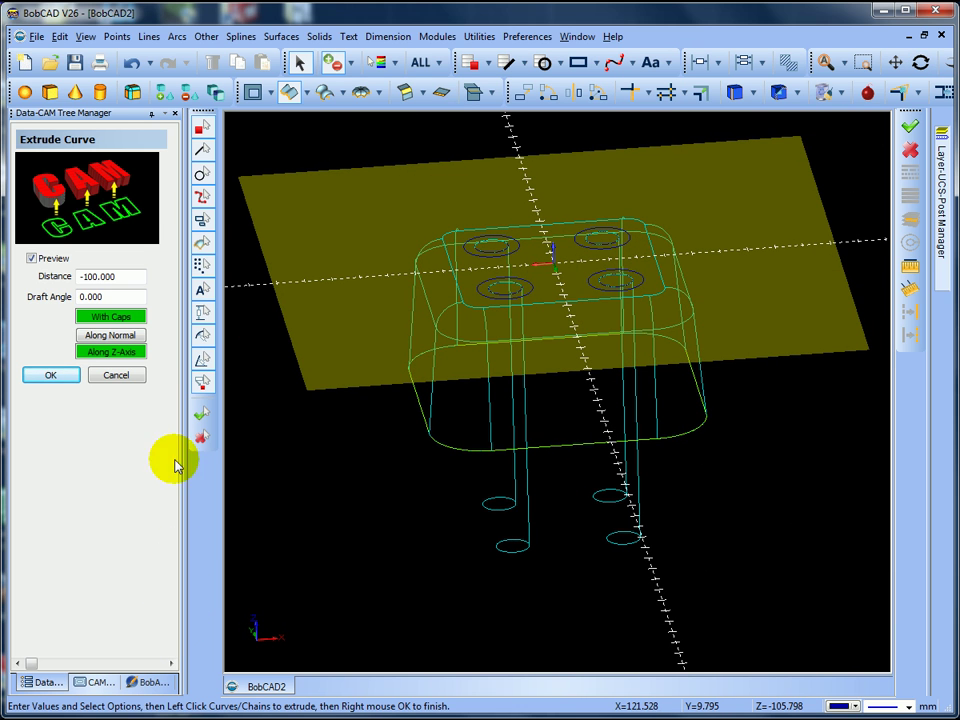
pyautogui.click(101, 376)
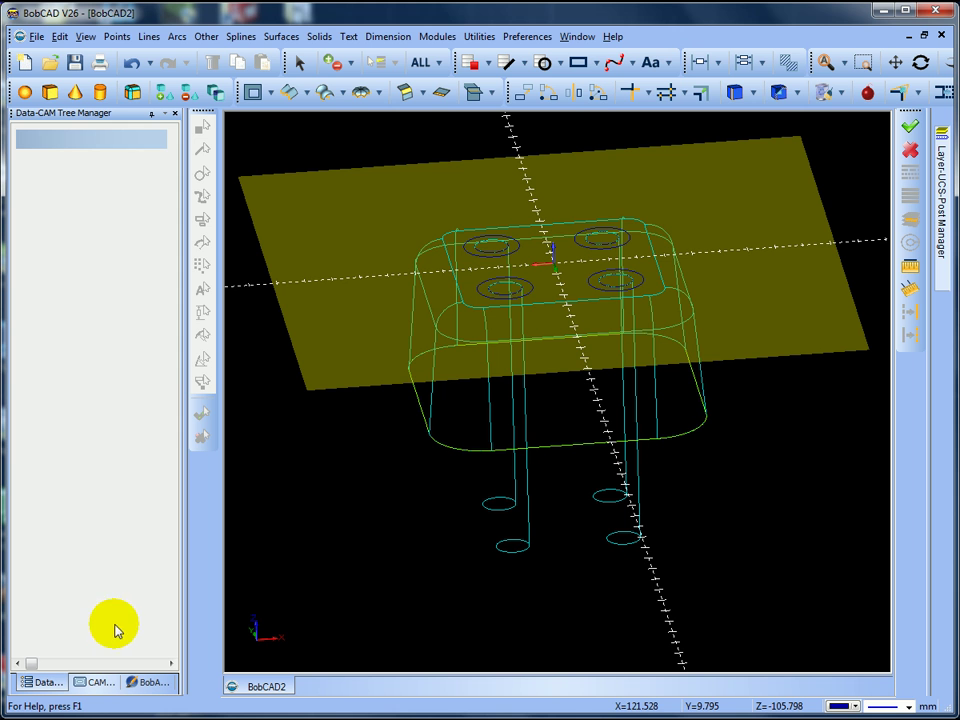
# - Switch the block and its four extruded cylinders from wireframe to shaded display
pyautogui.click(352, 566)
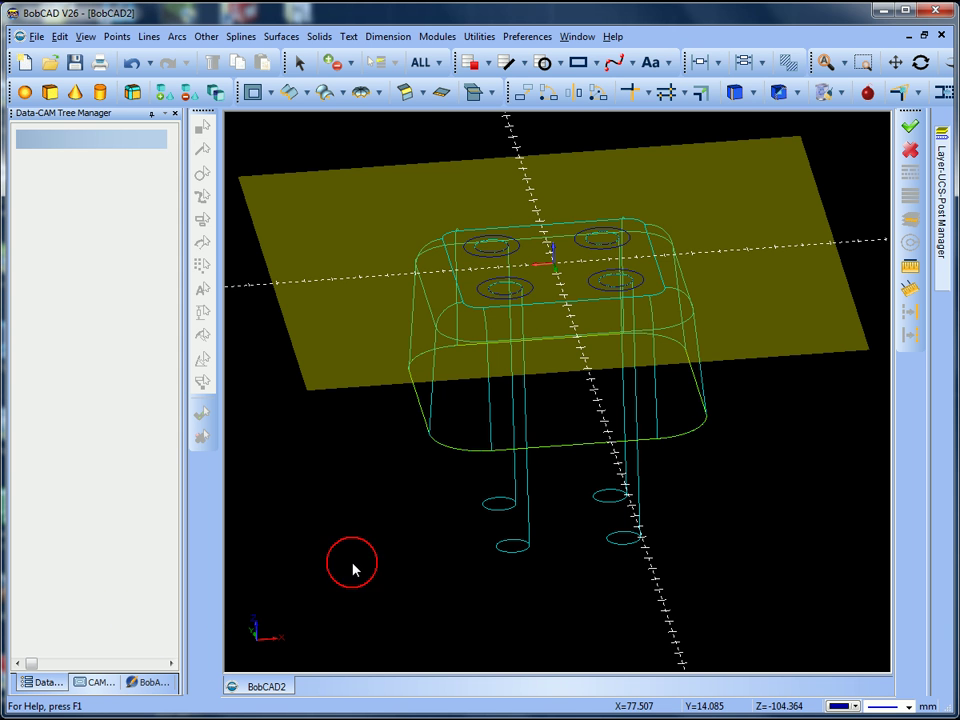
pyautogui.hotkey('ctrl', 'w')
pyautogui.moveTo(386, 422)
pyautogui.mouseDown(button='middle')
pyautogui.moveTo(402, 474)
pyautogui.moveTo(411, 461)
pyautogui.moveTo(392, 456)
pyautogui.moveTo(379, 388)
pyautogui.moveTo(381, 469)
pyautogui.moveTo(392, 476)
pyautogui.moveTo(375, 493)
pyautogui.moveTo(436, 485)
pyautogui.moveTo(386, 446)
pyautogui.mouseUp(button='middle')
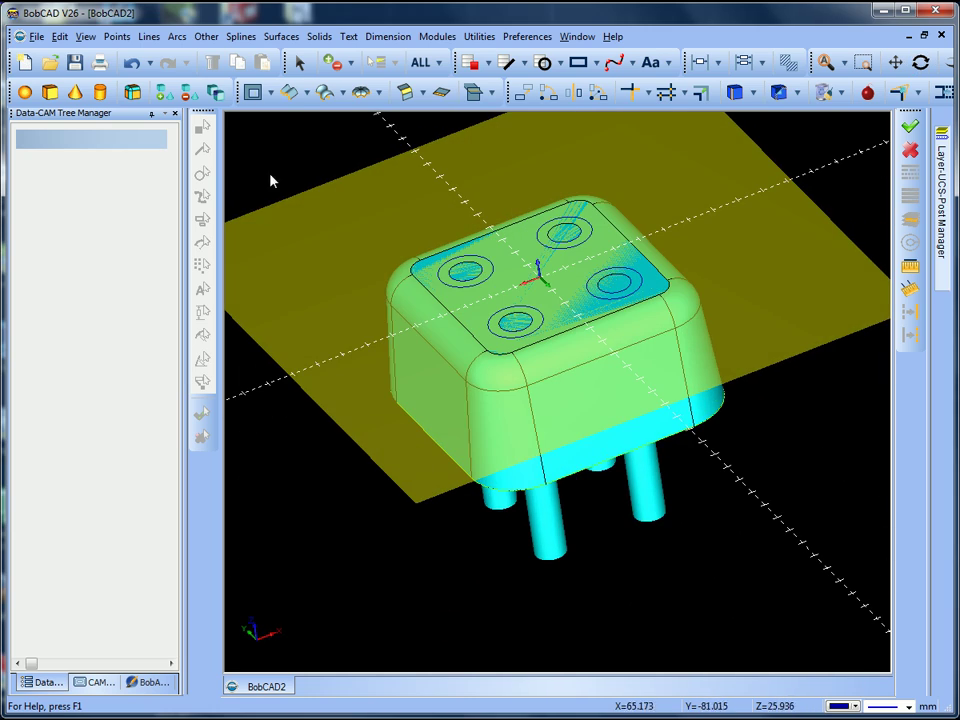
# - Subtract the four long cylinders from the block with Solid Boolean Subtract to cut the through holes
pyautogui.click(319, 36)
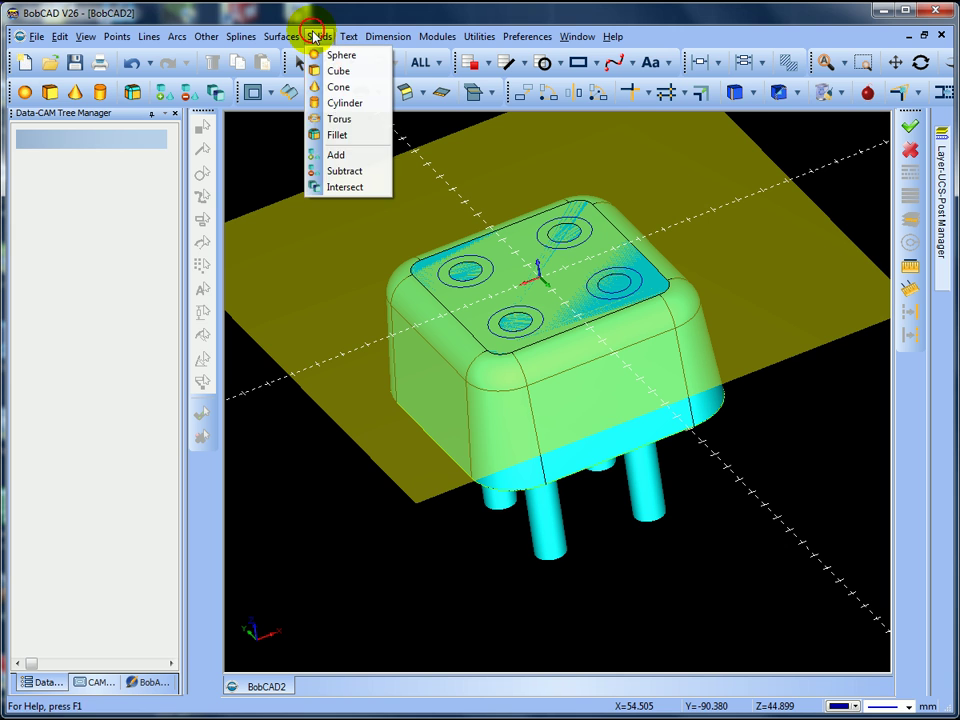
pyautogui.click(340, 172)
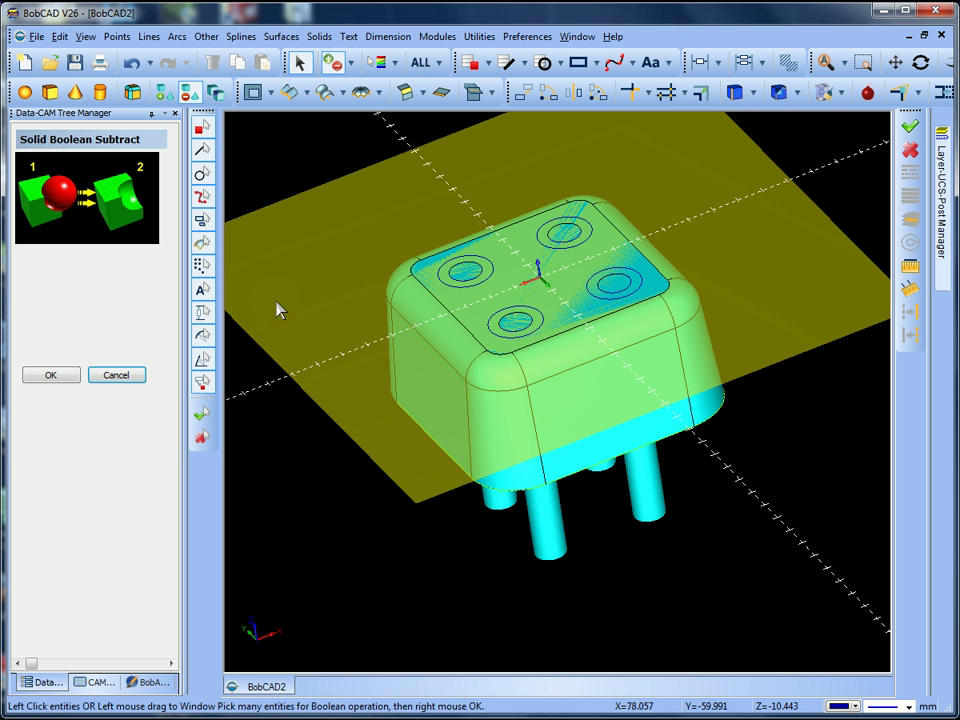
pyautogui.click(415, 366)
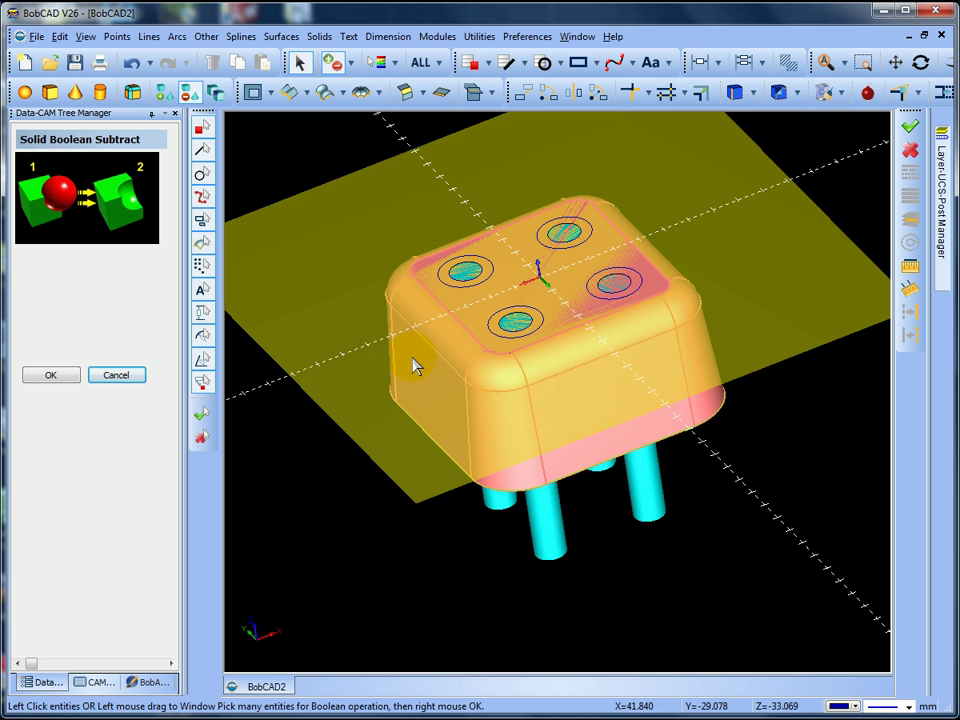
pyautogui.click(407, 392)
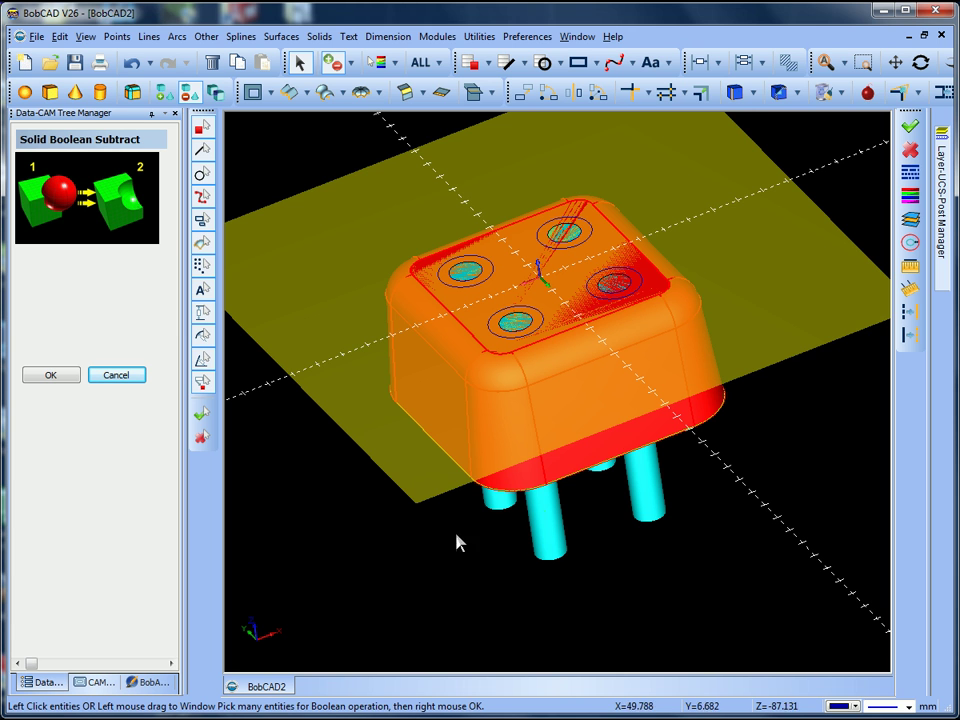
pyautogui.click(542, 523)
pyautogui.click(648, 493)
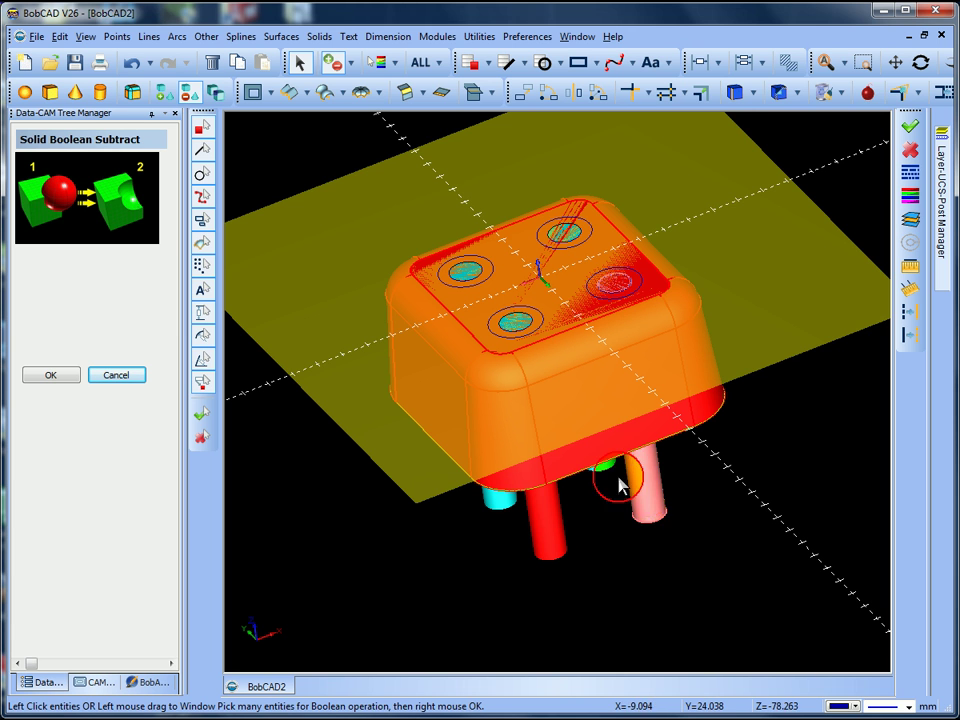
pyautogui.click(607, 463)
pyautogui.click(500, 497)
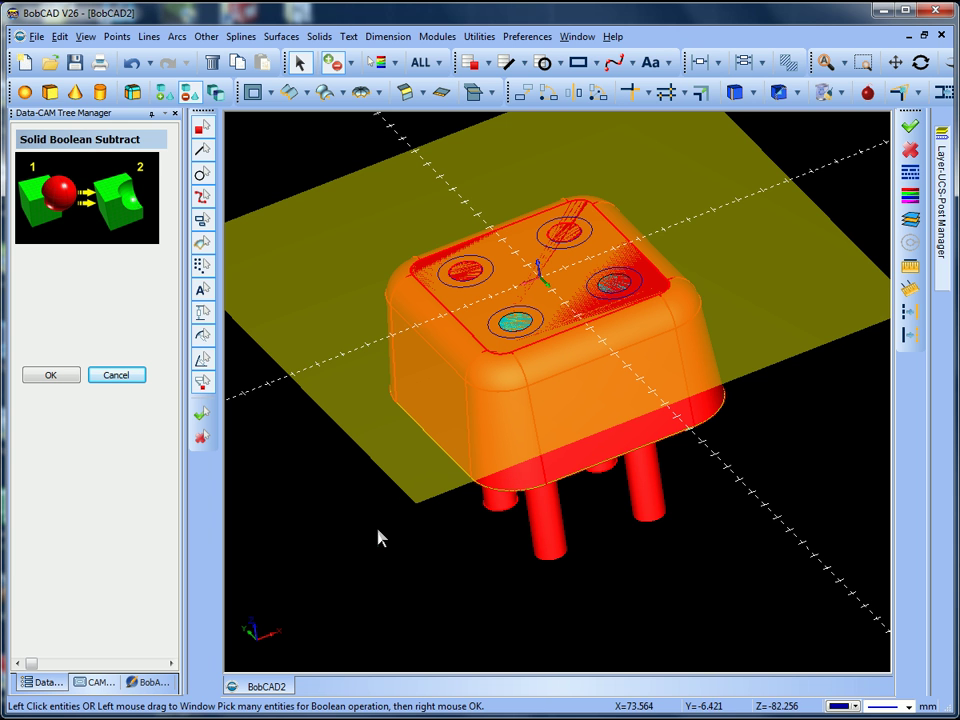
pyautogui.rightClick(376, 534)
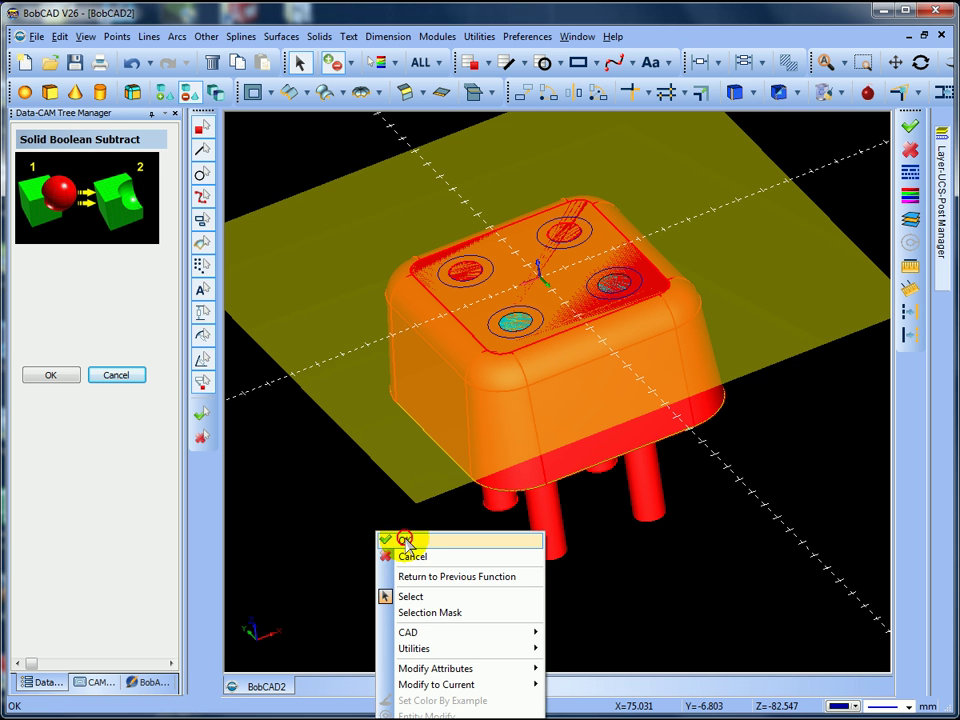
pyautogui.click(405, 541)
pyautogui.moveTo(388, 444); pyautogui.dragTo(459, 452, button='middle')
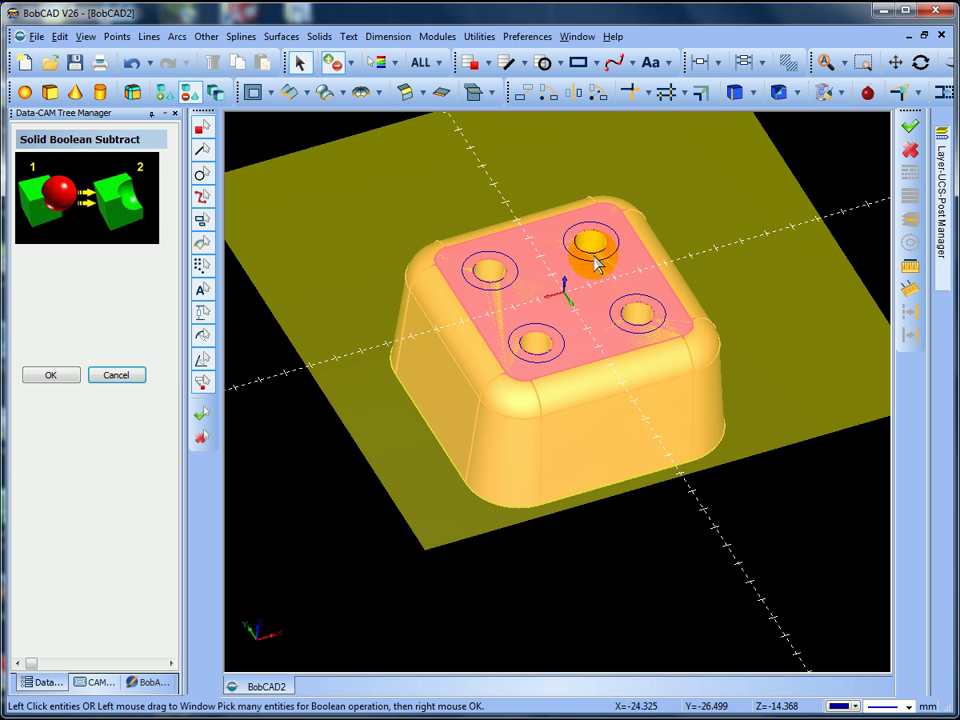
pyautogui.moveTo(536, 418); pyautogui.dragTo(544, 420, button='middle')
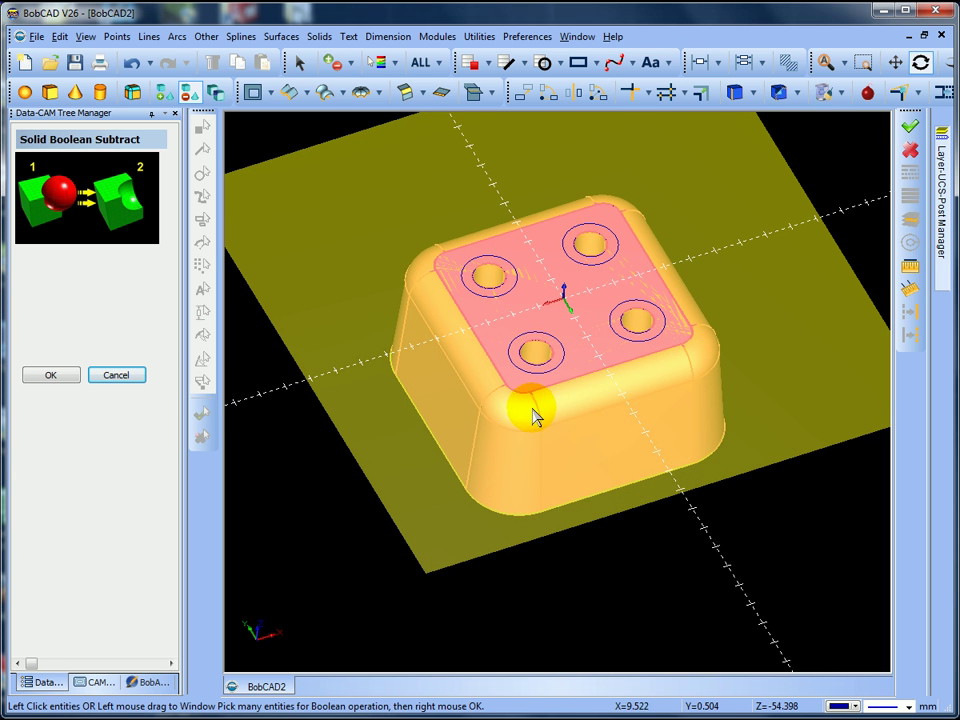
pyautogui.click(118, 375)
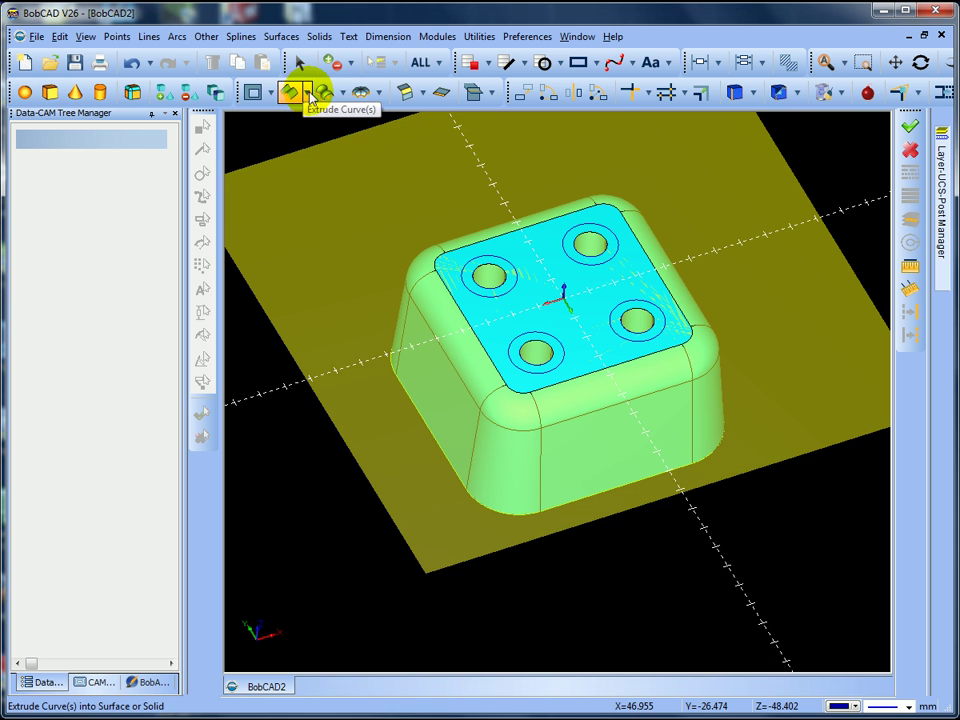
# - Extrude the four outer circles around the holes by -12 mm along the Z-axis with caps
pyautogui.click(309, 93)
pyautogui.click(300, 111)
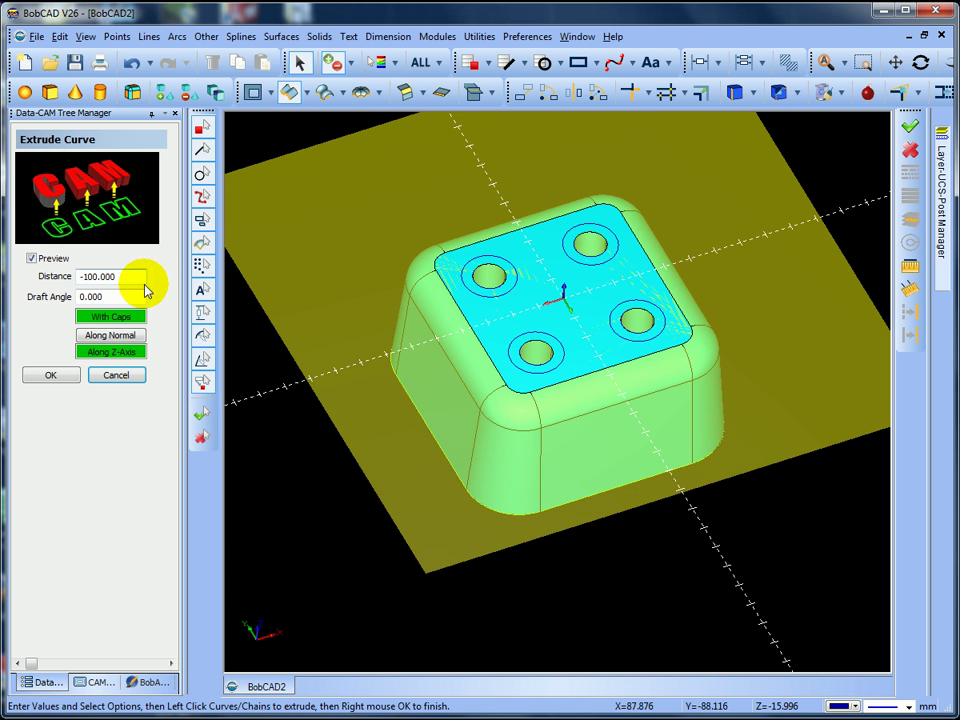
pyautogui.moveTo(129, 279); pyautogui.dragTo(19, 280)
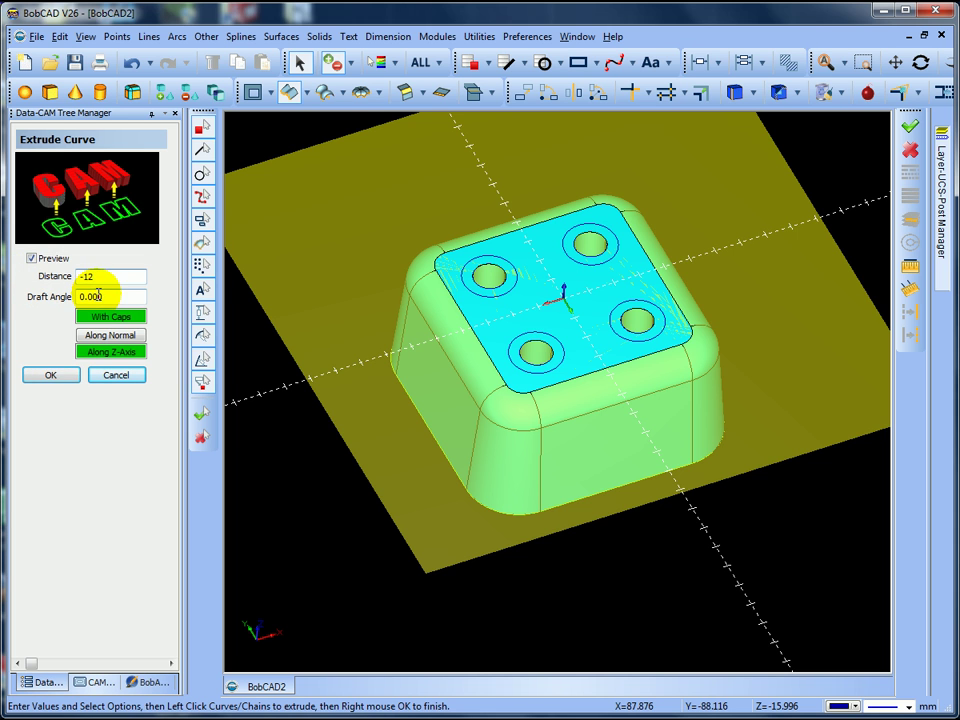
pyautogui.click(55, 378)
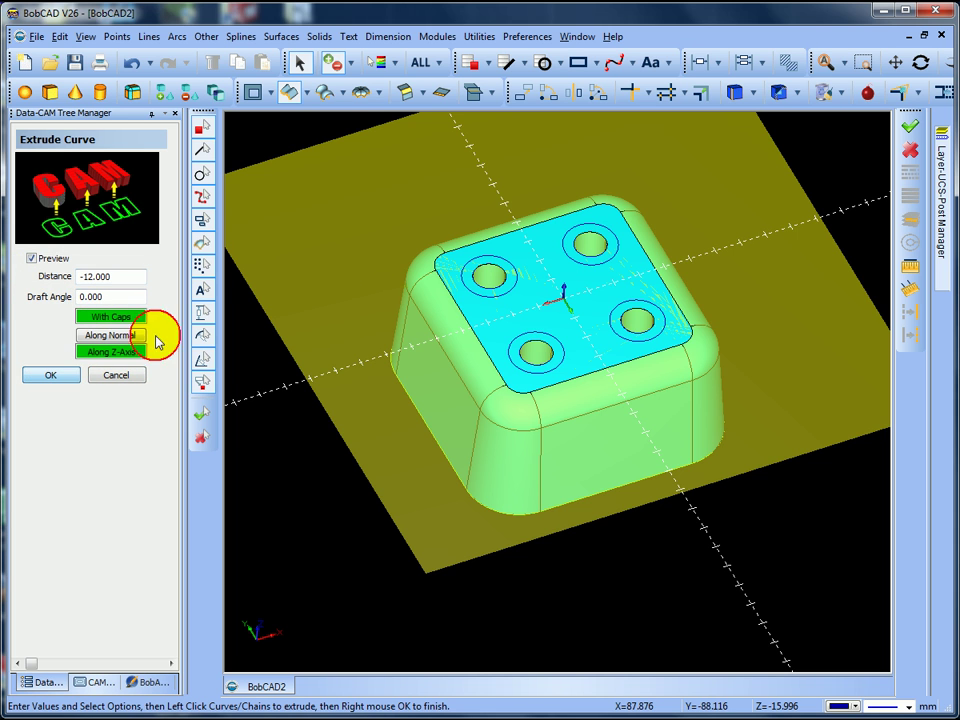
pyautogui.click(497, 270)
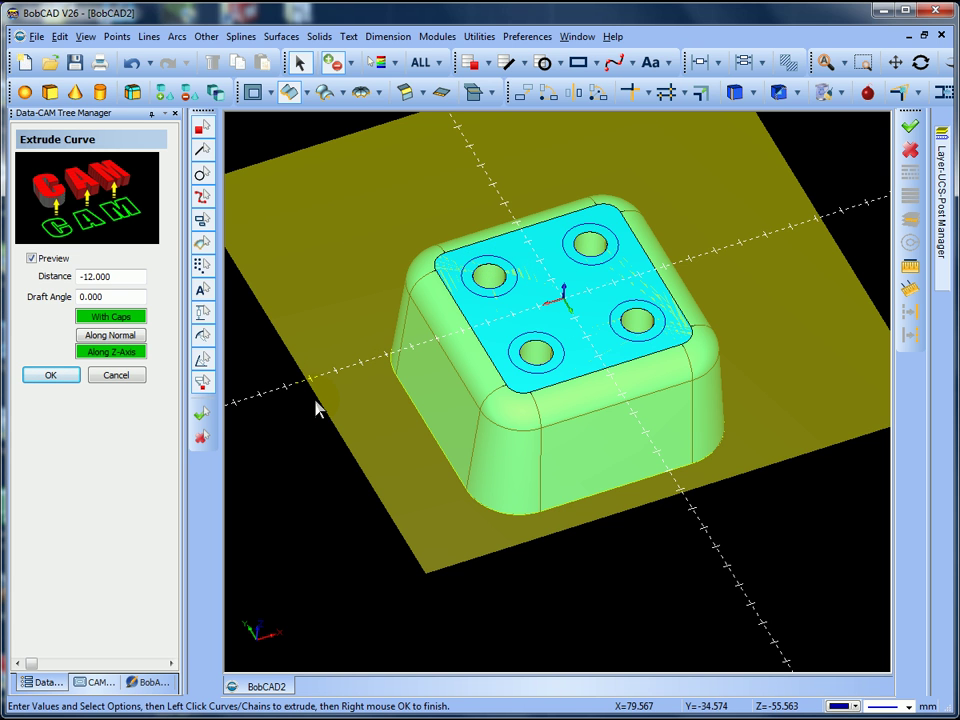
pyautogui.click(496, 260)
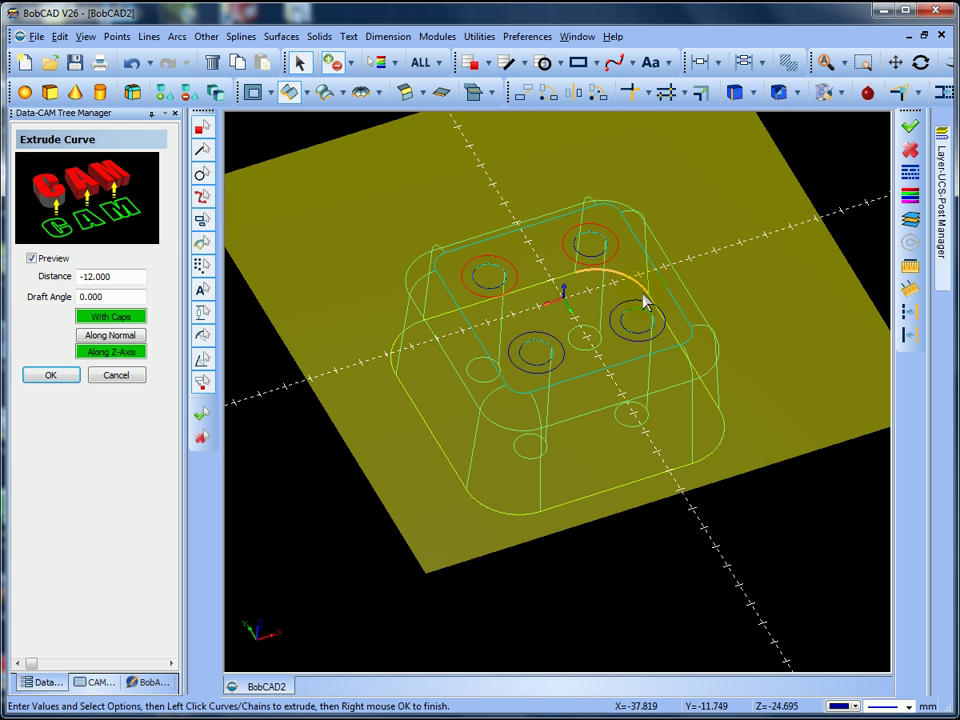
pyautogui.click(555, 340)
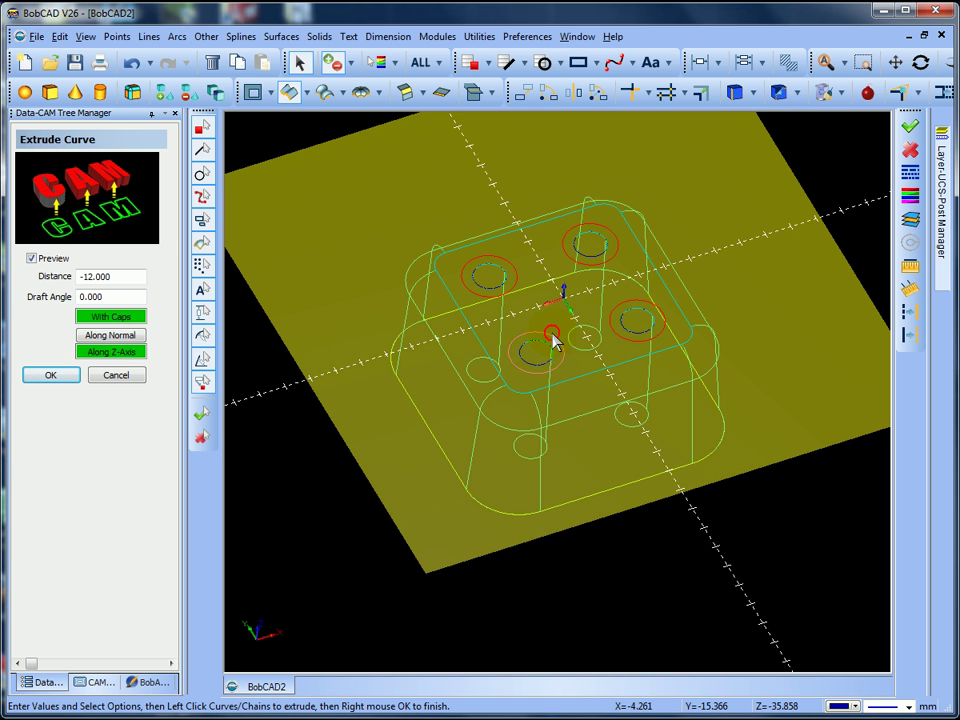
pyautogui.rightClick(709, 541)
pyautogui.click(735, 550)
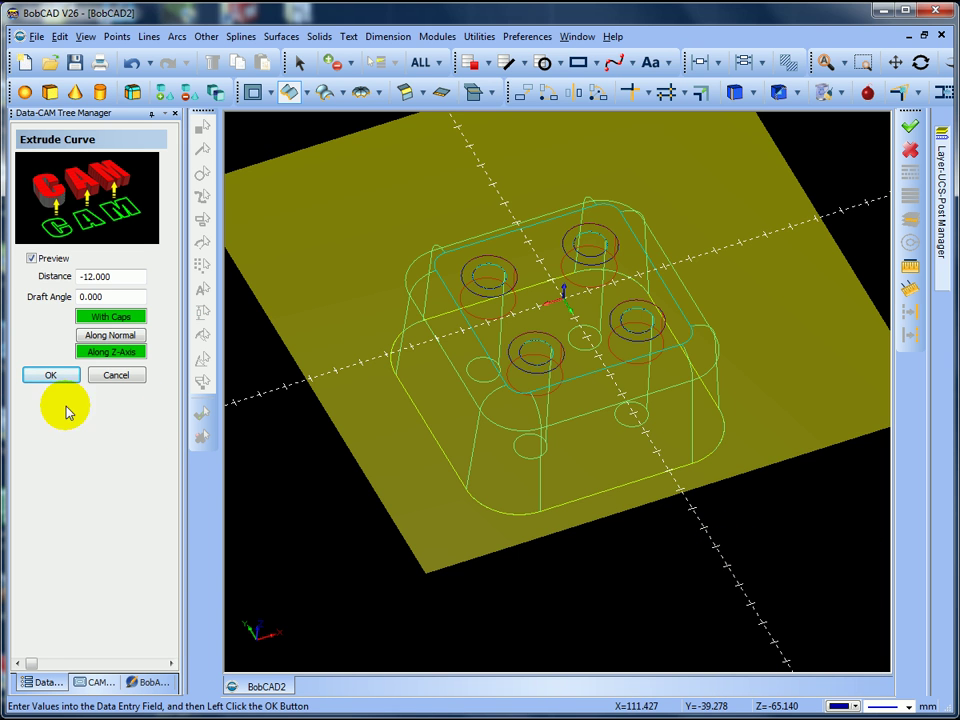
pyautogui.click(38, 377)
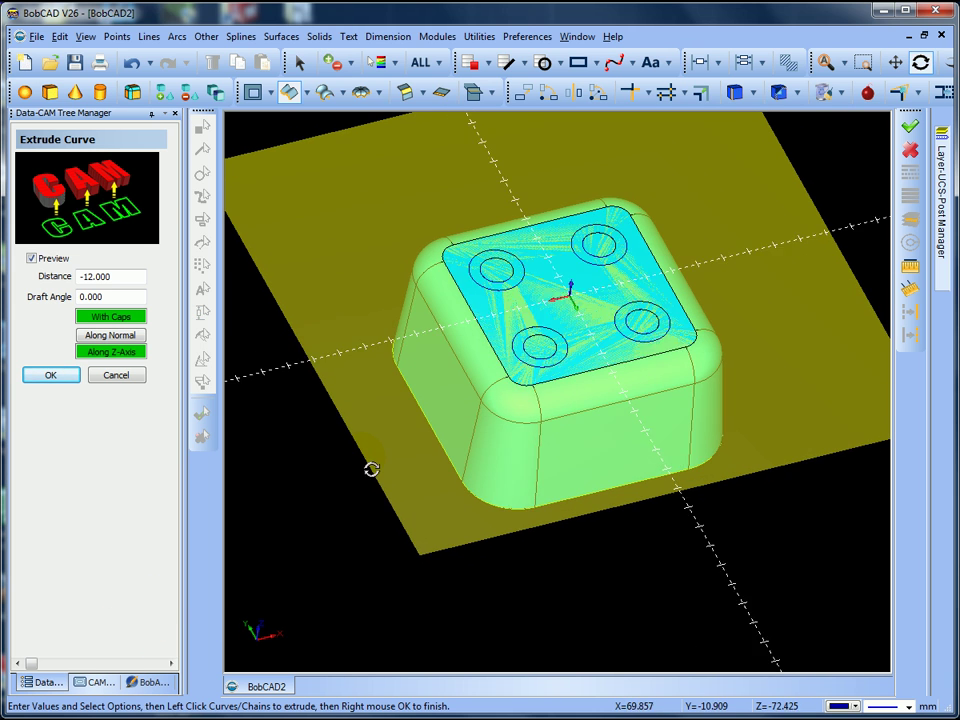
pyautogui.click(567, 322)
pyautogui.click(588, 253)
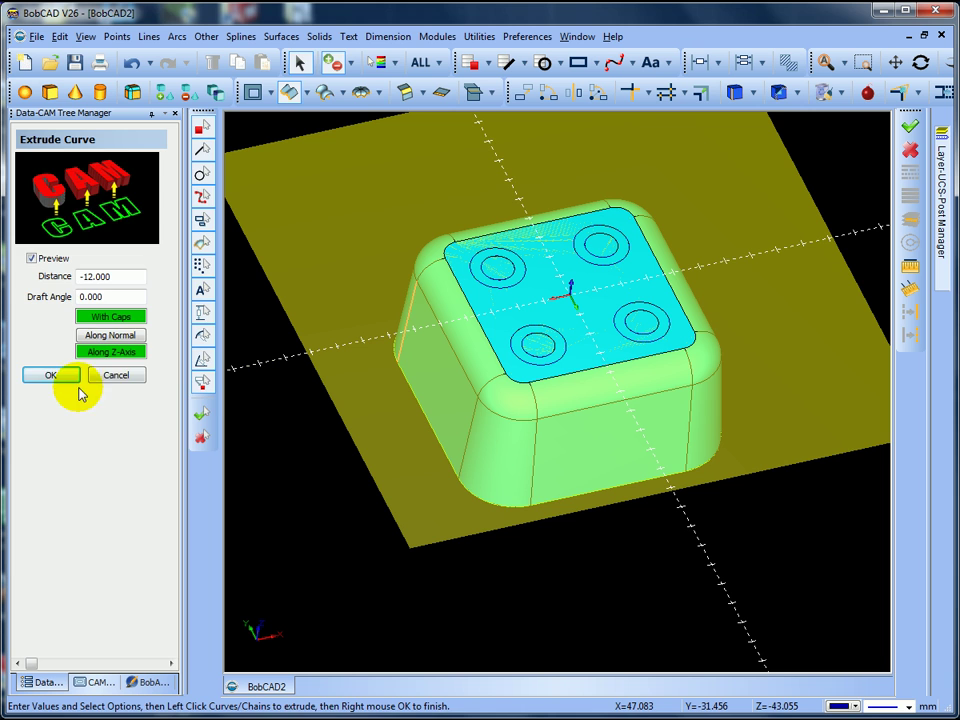
pyautogui.click(110, 375)
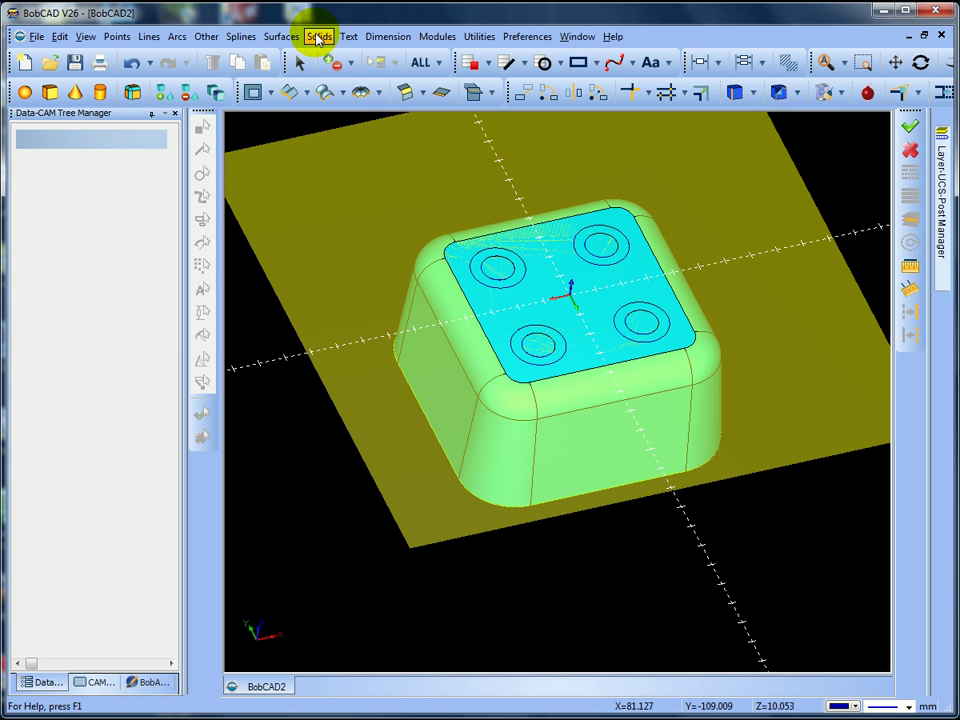
# - Subtract the four short cylinders from the block with Solid Boolean Subtract to cut the counterbores
pyautogui.click(320, 37)
pyautogui.click(340, 171)
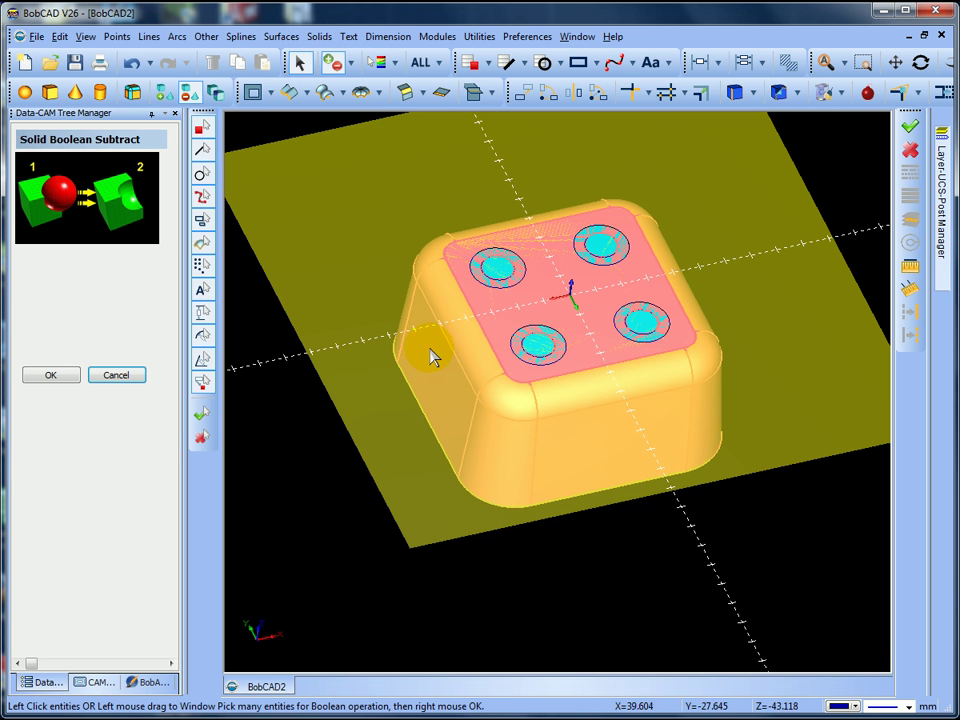
pyautogui.click(475, 288)
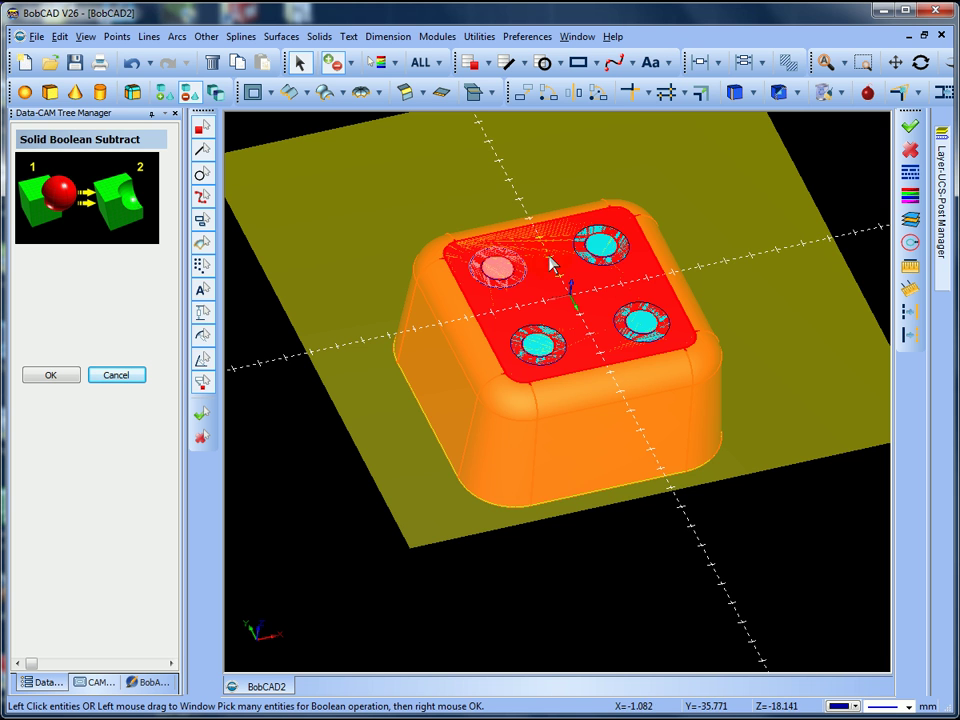
pyautogui.click(537, 254)
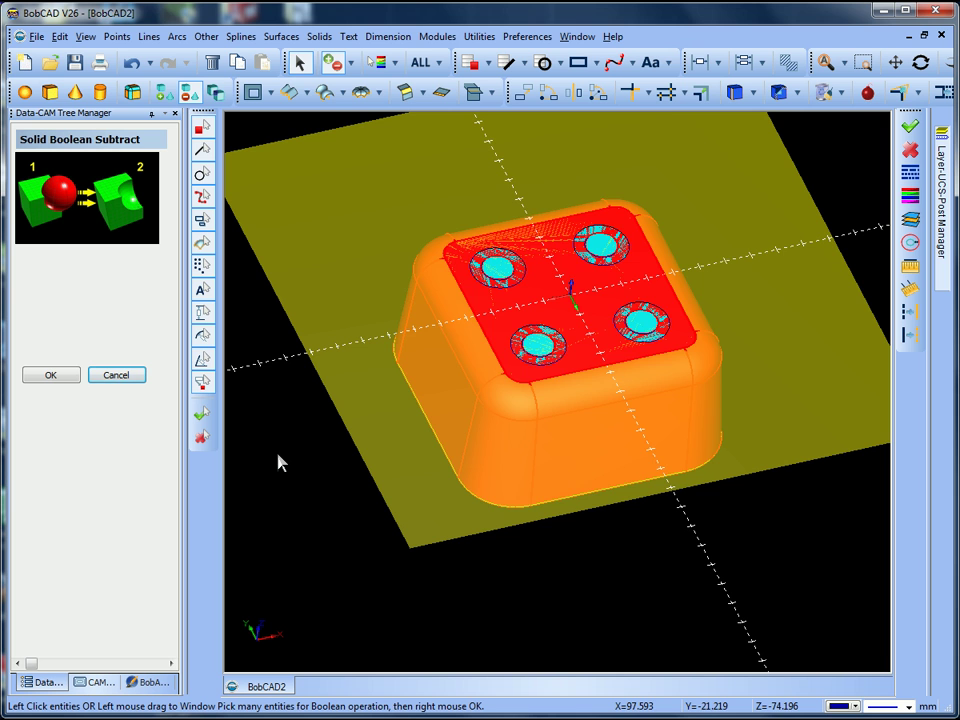
pyautogui.rightClick(278, 453)
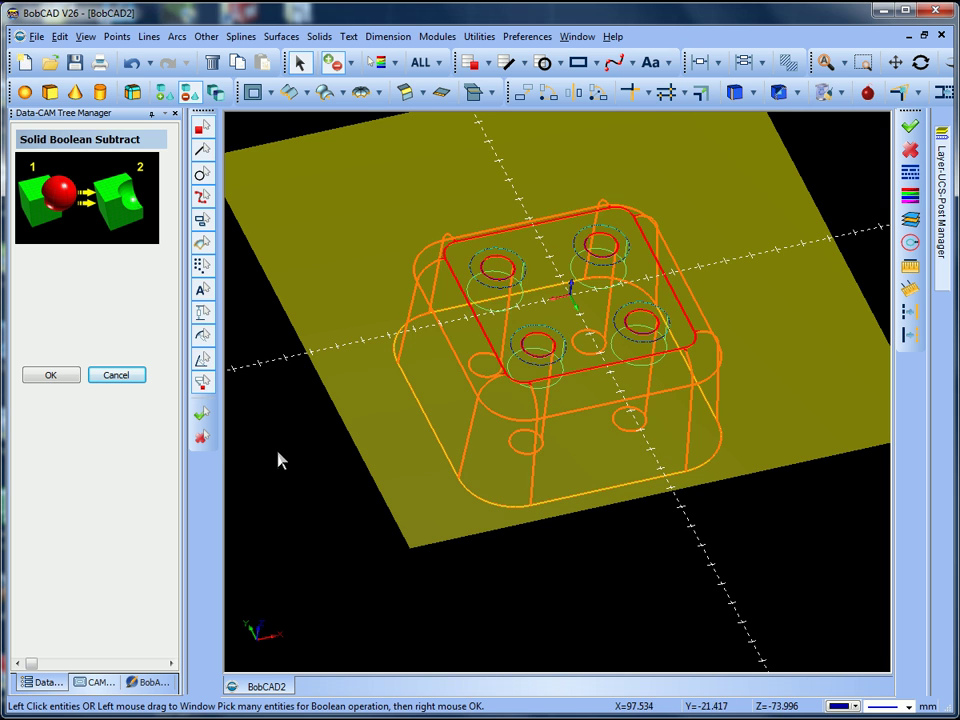
pyautogui.click(496, 279)
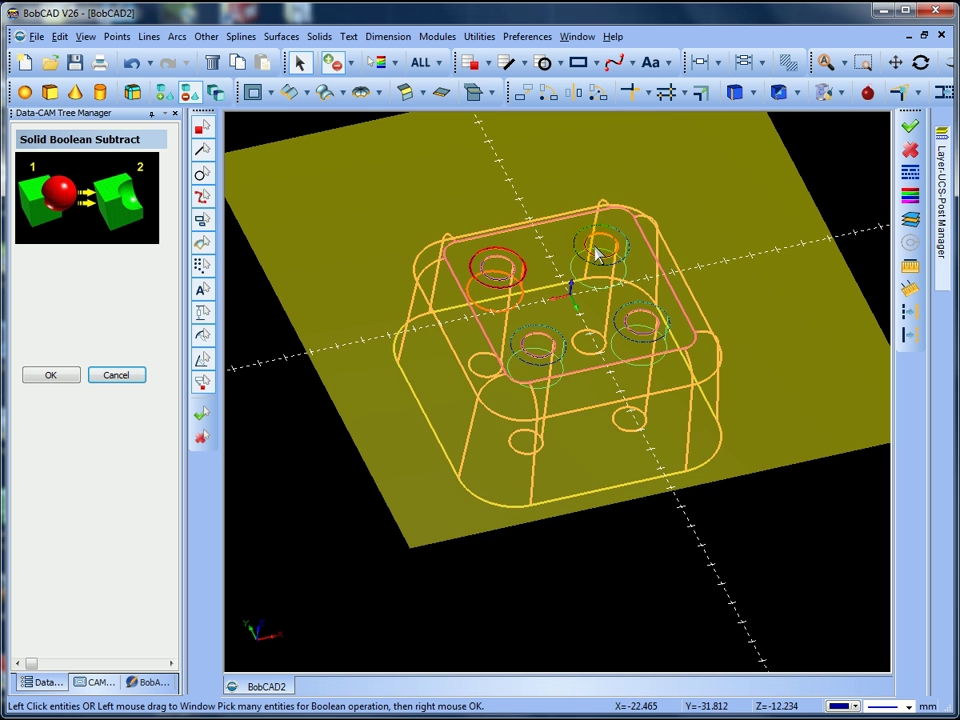
pyautogui.click(605, 253)
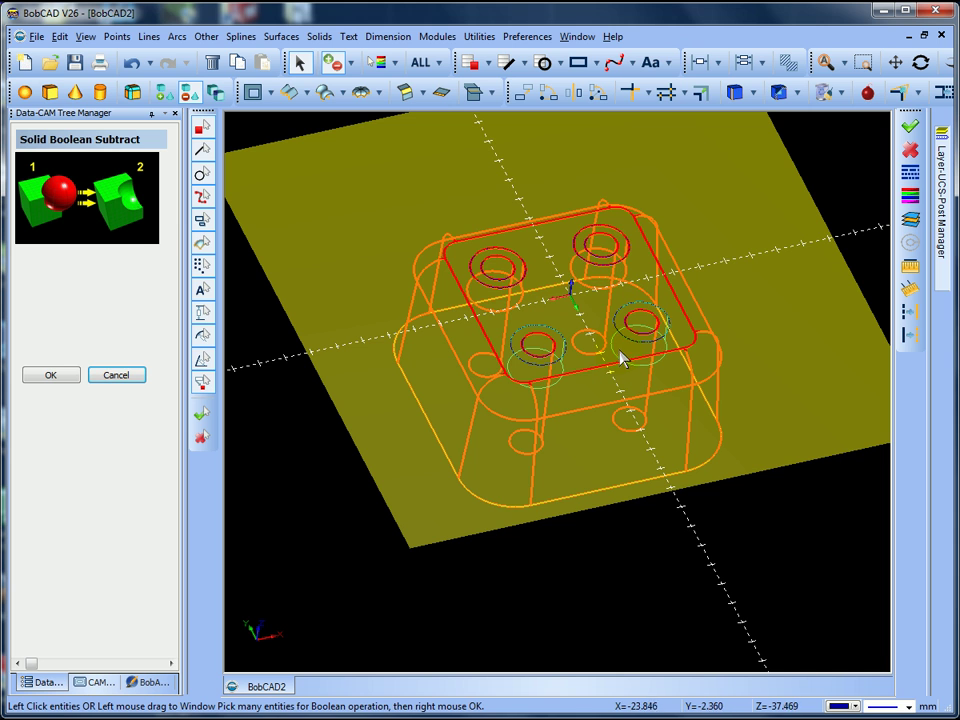
pyautogui.click(556, 390)
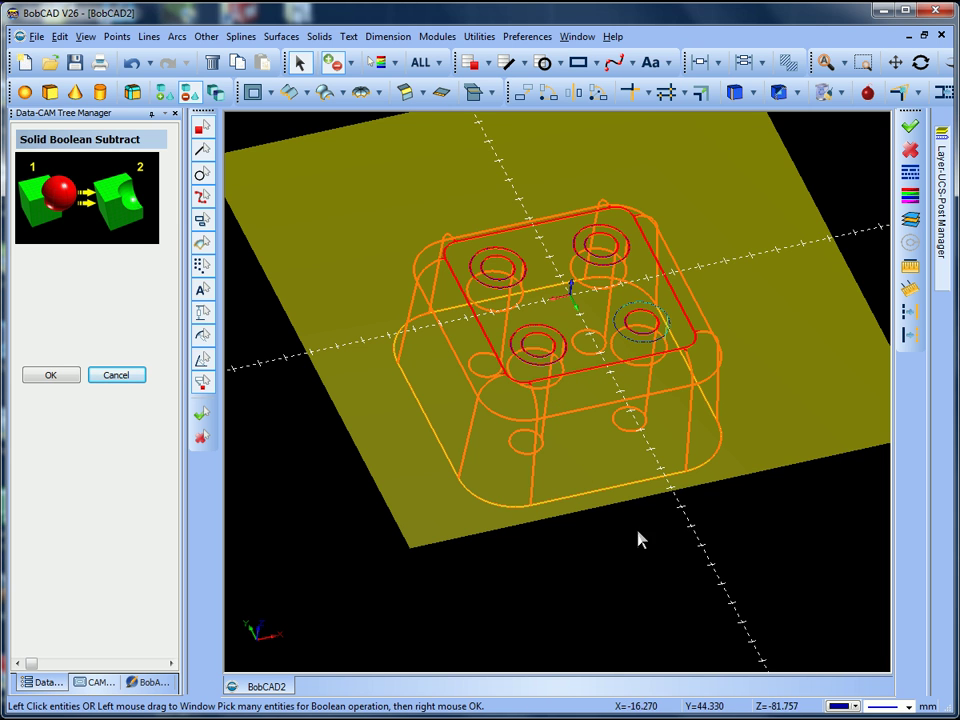
pyautogui.rightClick(642, 540)
pyautogui.click(664, 551)
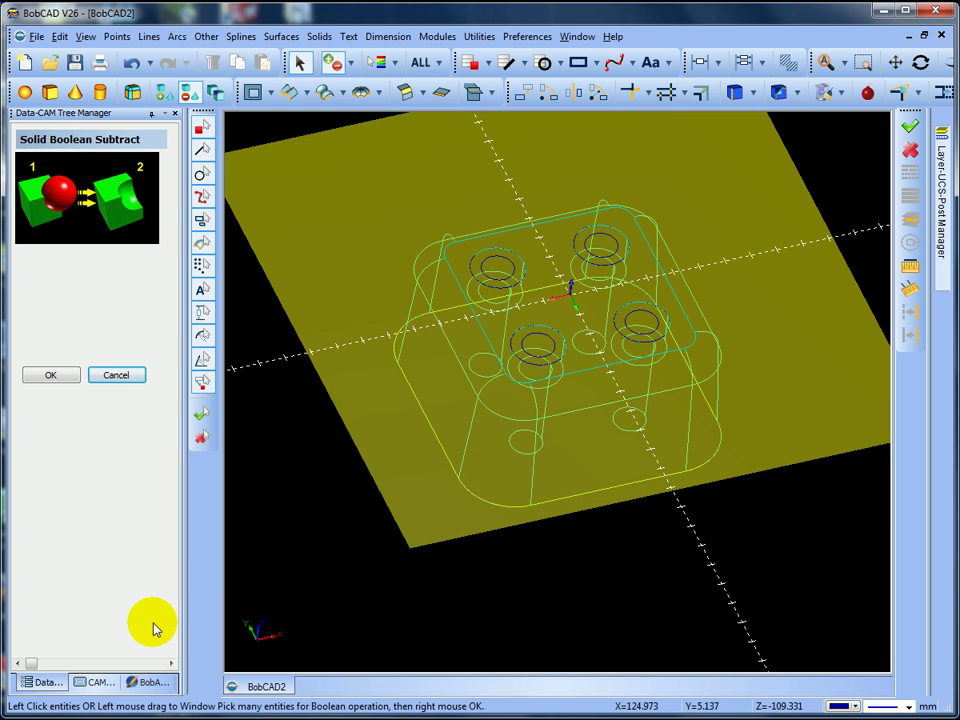
pyautogui.moveTo(392, 364)
pyautogui.mouseDown(button='middle')
pyautogui.moveTo(399, 454)
pyautogui.moveTo(467, 467)
pyautogui.moveTo(399, 435)
pyautogui.moveTo(390, 406)
pyautogui.mouseUp(button='middle')
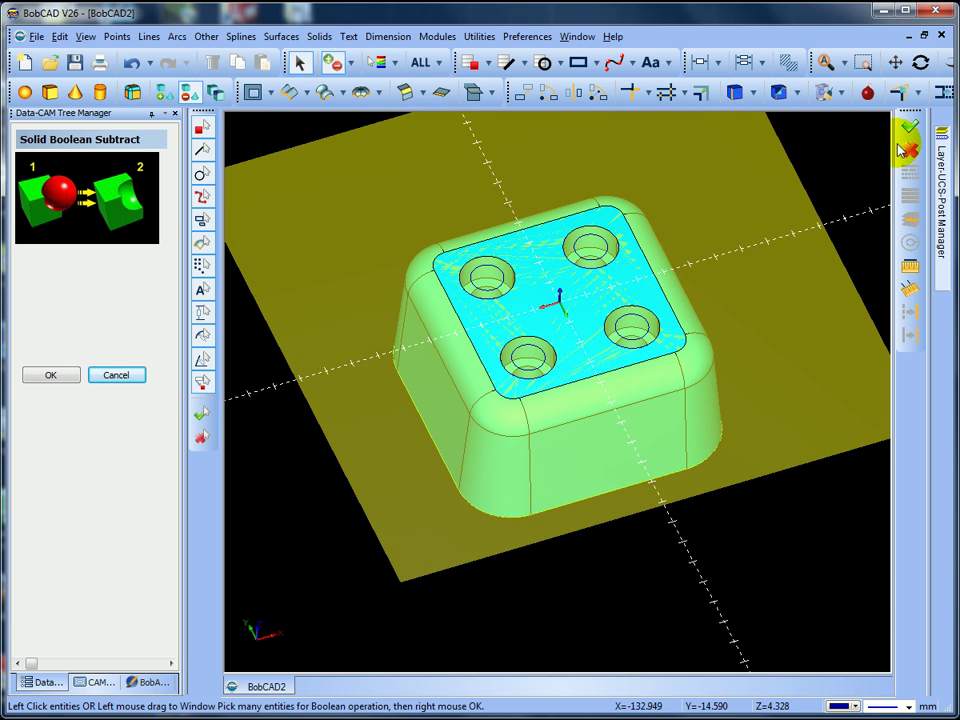
# - Keep the Layer-UCS-Post Manager open, make Top (X/Y) the active coordinate system, and leave the Solid Boolean Subtract command
pyautogui.moveTo(938, 135)
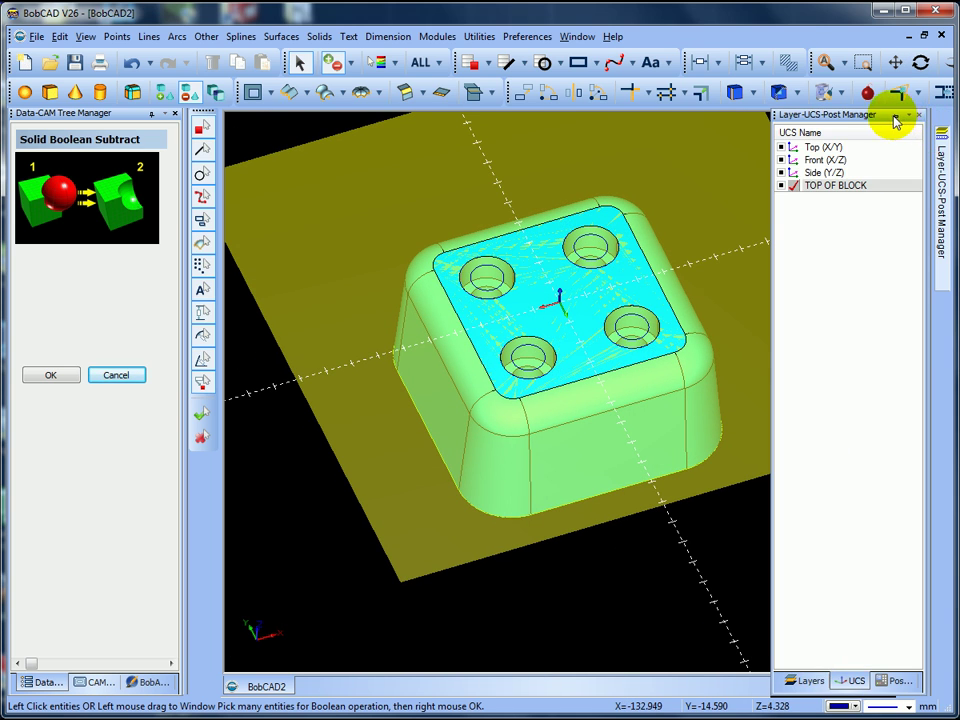
pyautogui.click(896, 116)
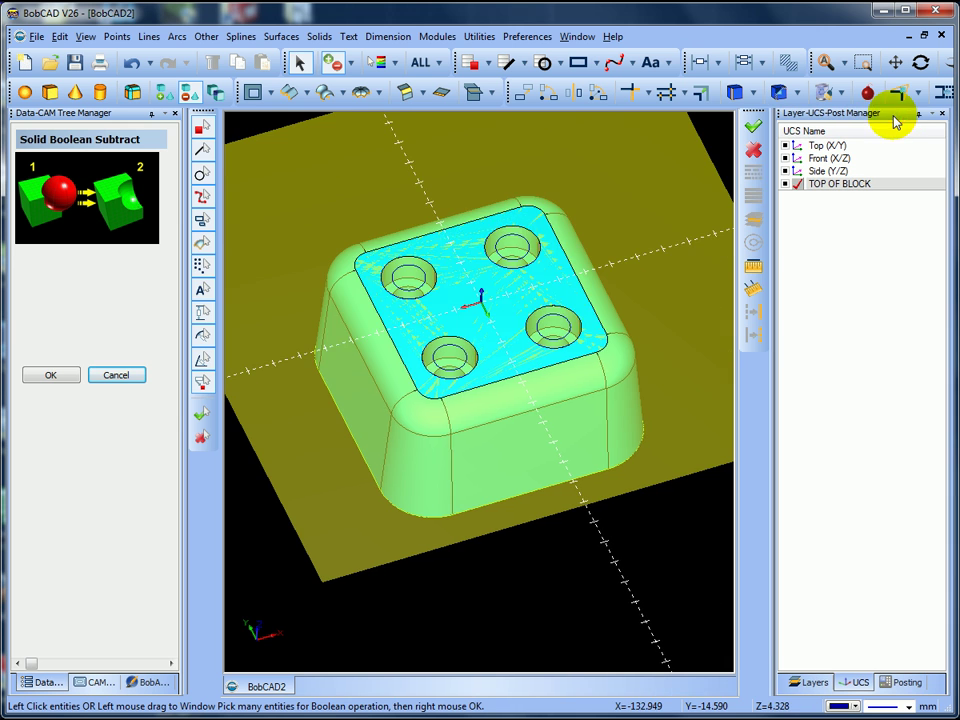
pyautogui.moveTo(575, 235); pyautogui.dragTo(572, 223, button='middle')
pyautogui.click(572, 223)
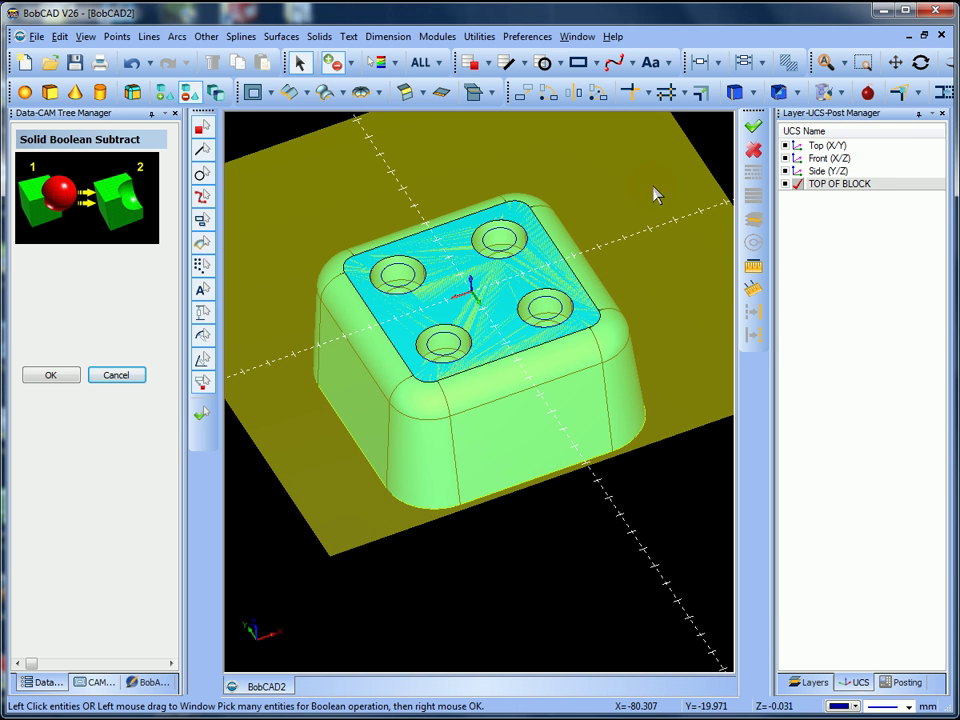
pyautogui.click(797, 146)
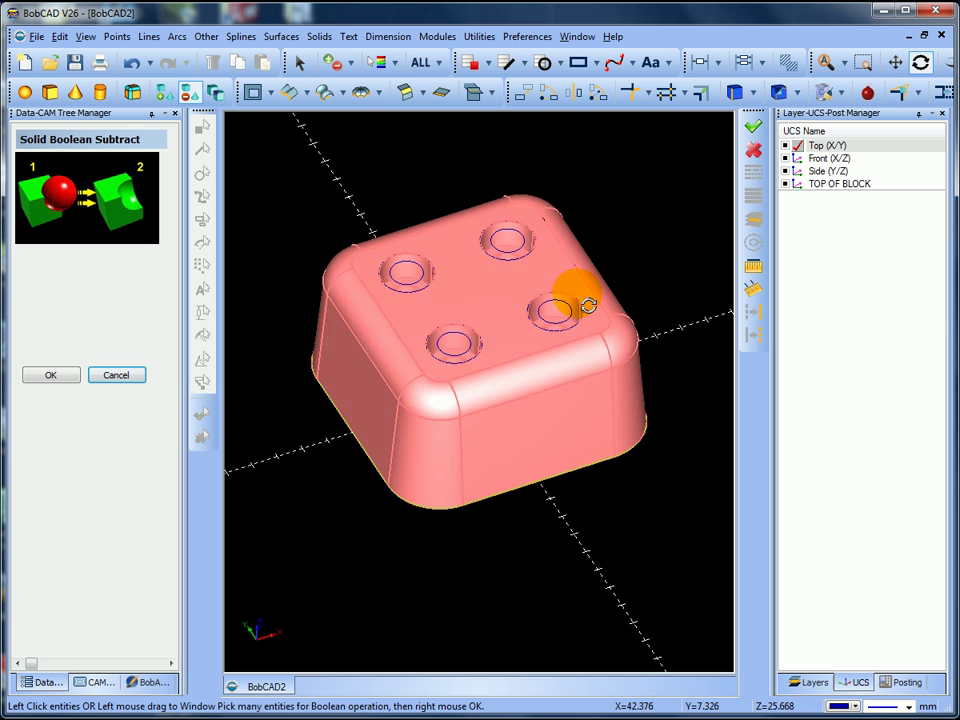
pyautogui.click(116, 376)
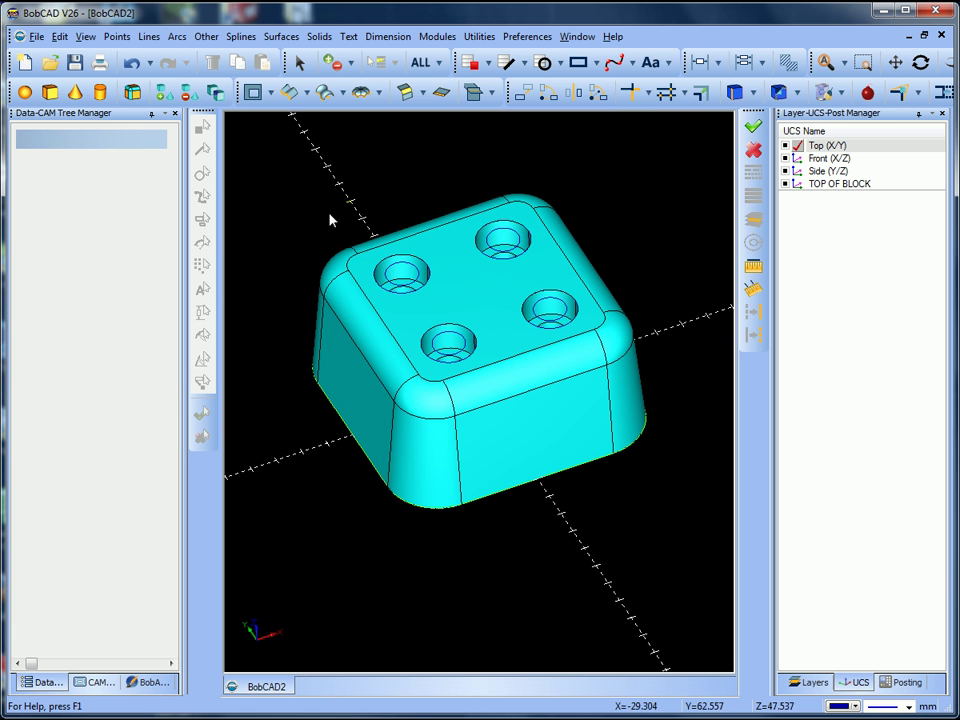
# - Chamfer the upper rim edges of the four counterbores by 2 mm using Solid Fillet in Chamfer mode
pyautogui.moveTo(377, 263); pyautogui.dragTo(510, 312, button='right')
pyautogui.moveTo(492, 330); pyautogui.dragTo(510, 301, button='middle')
pyautogui.scroll(3, 500, 296)
pyautogui.scroll(4, 494, 292)
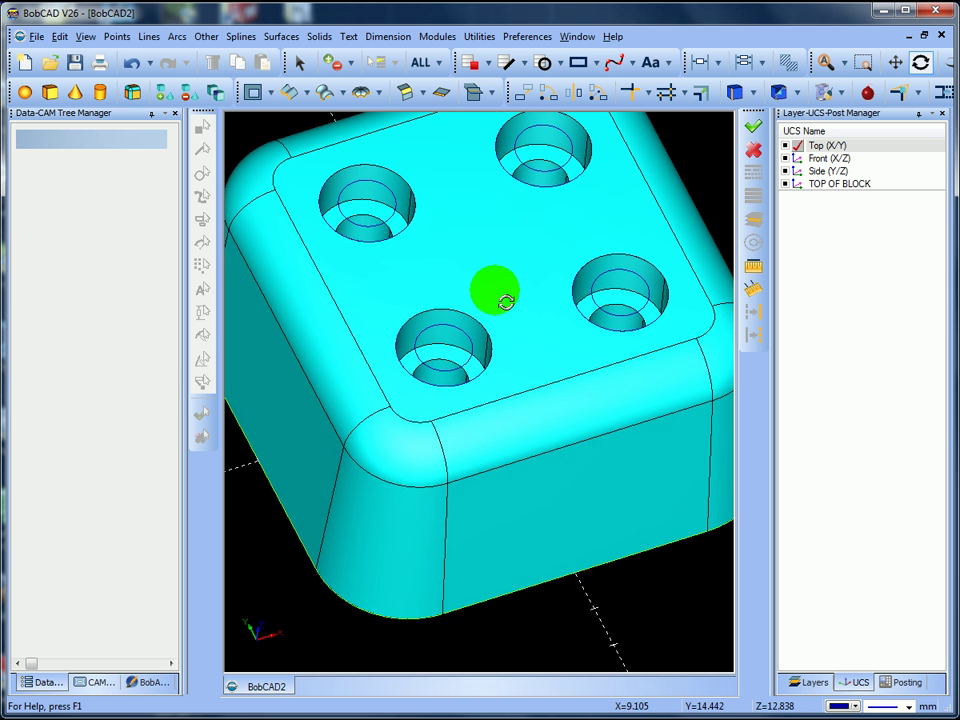
pyautogui.scroll(-4, 495, 287)
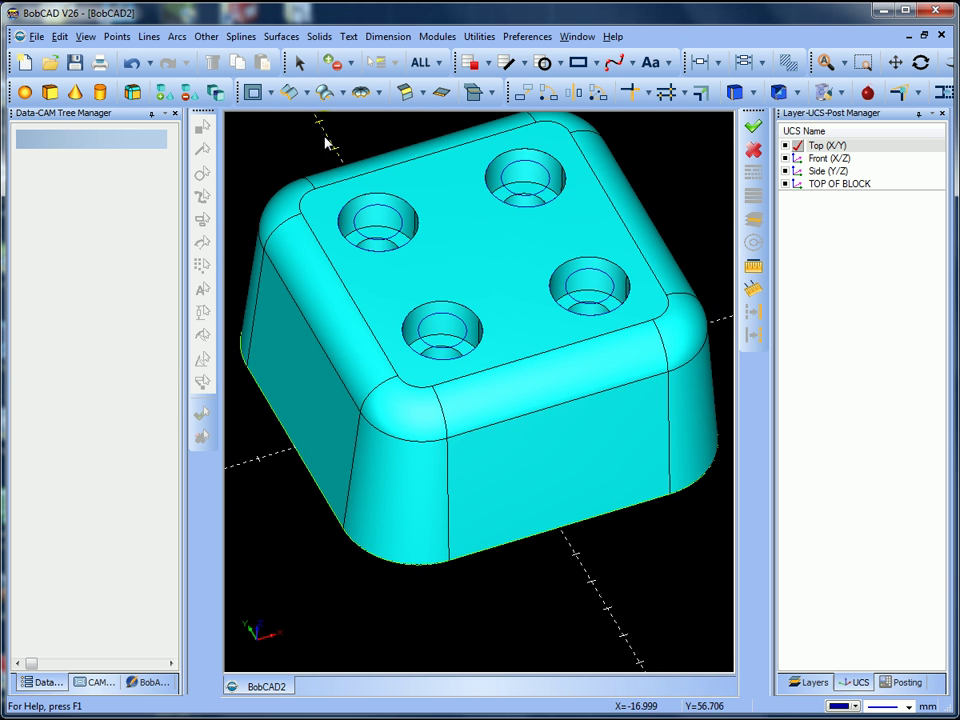
pyautogui.click(133, 93)
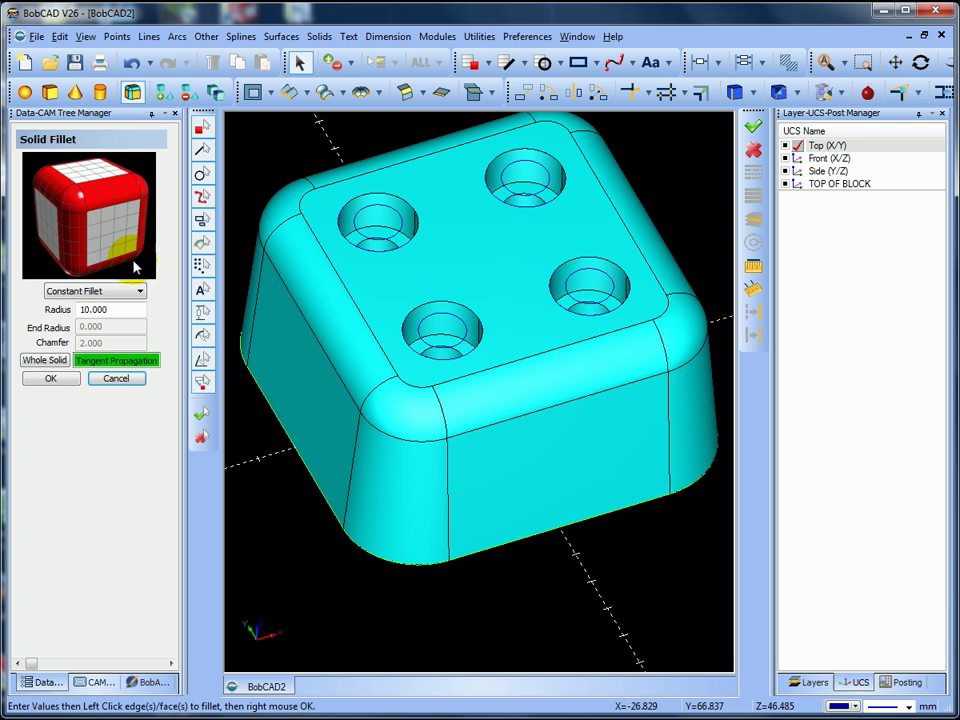
pyautogui.click(125, 292)
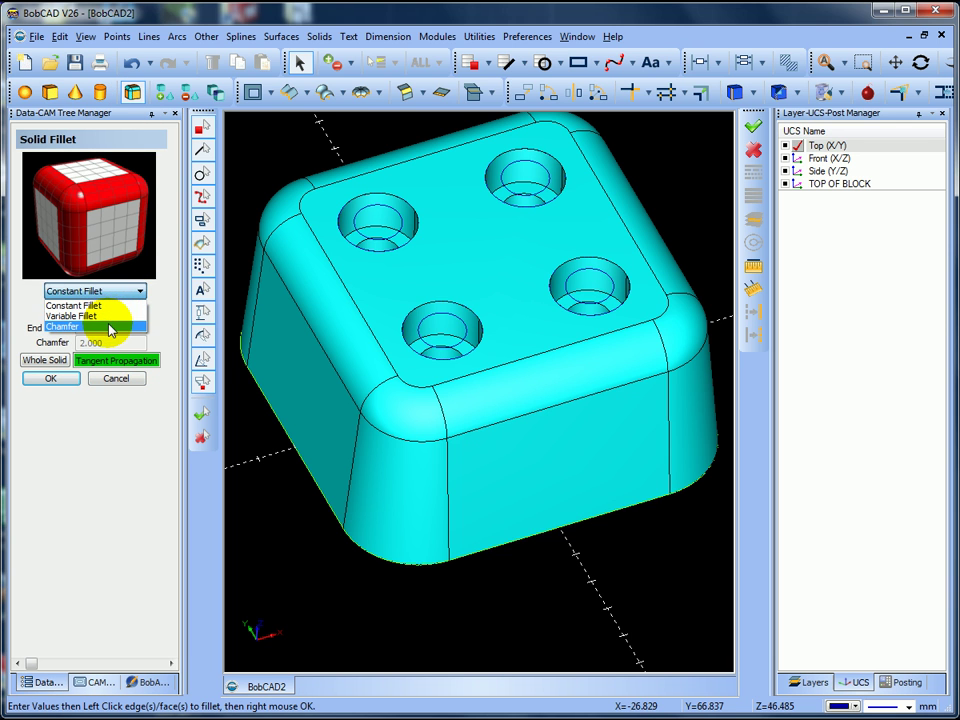
pyautogui.click(110, 329)
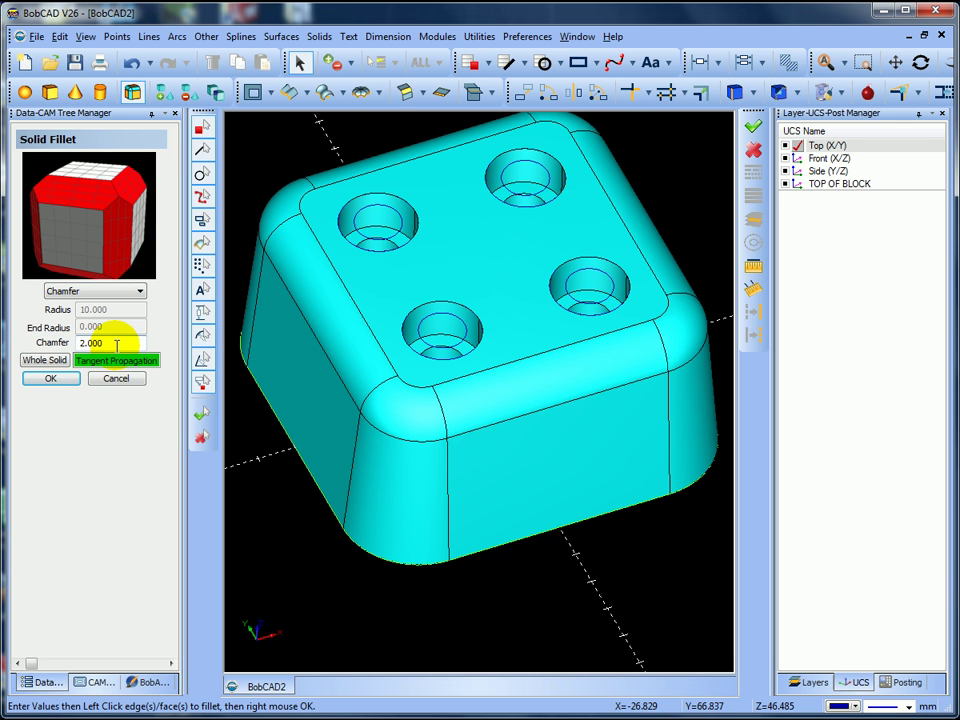
pyautogui.click(385, 194)
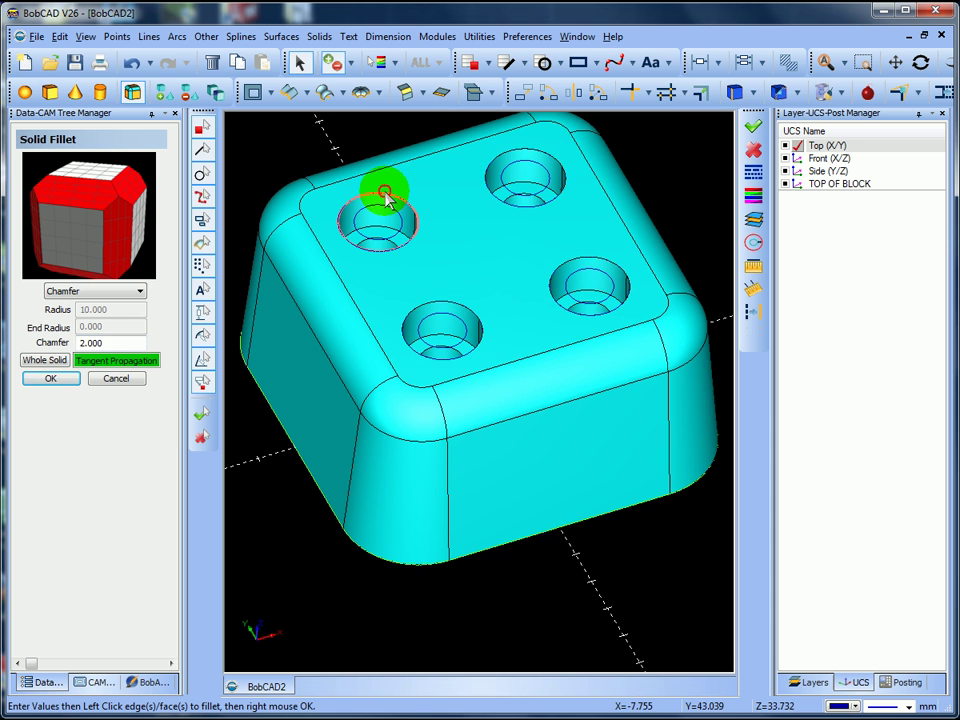
pyautogui.click(533, 155)
pyautogui.click(598, 265)
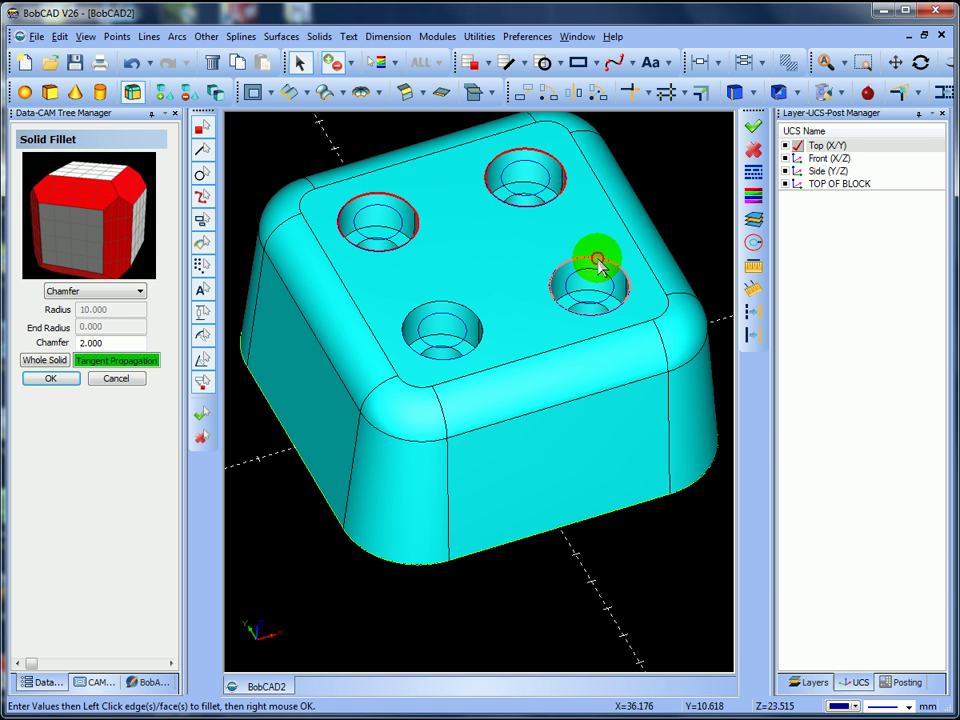
pyautogui.click(459, 302)
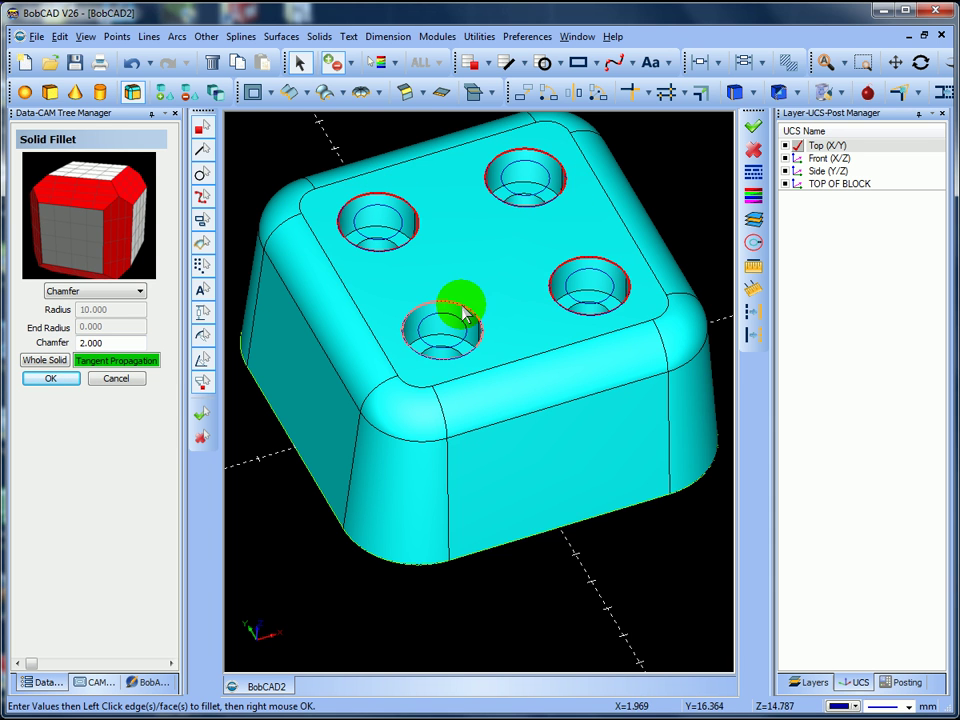
pyautogui.rightClick(636, 557)
pyautogui.click(656, 562)
pyautogui.click(575, 424)
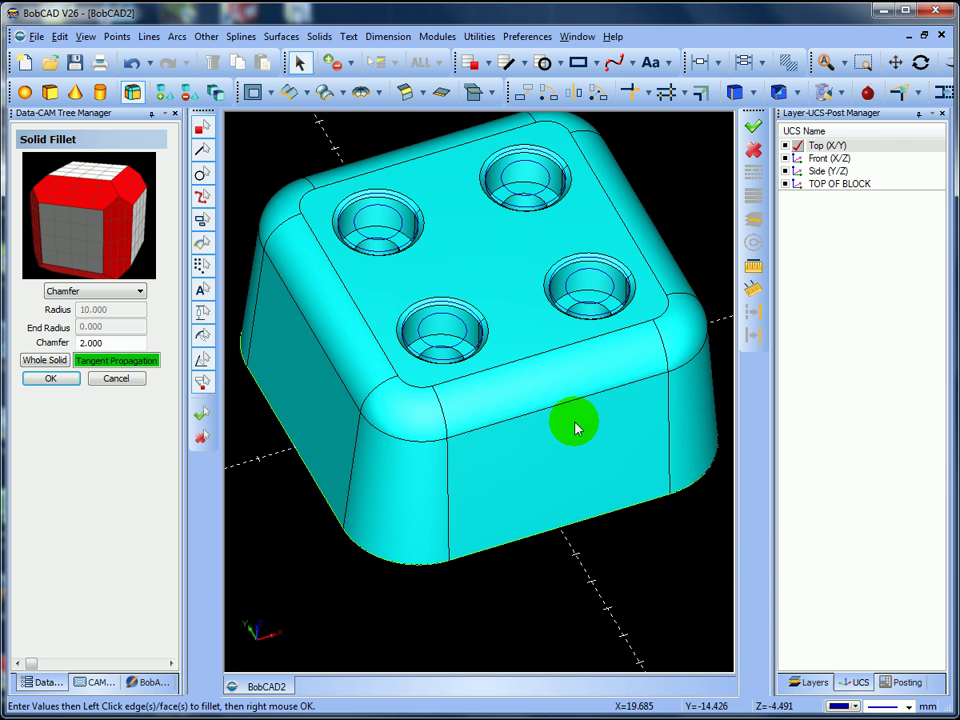
# - Chamfer the top edges of the four smaller through holes on the counterbore floors by 2 mm
pyautogui.moveTo(517, 377)
pyautogui.mouseDown(button='middle')
pyautogui.moveTo(522, 423)
pyautogui.moveTo(514, 386)
pyautogui.moveTo(521, 392)
pyautogui.mouseUp(button='middle')
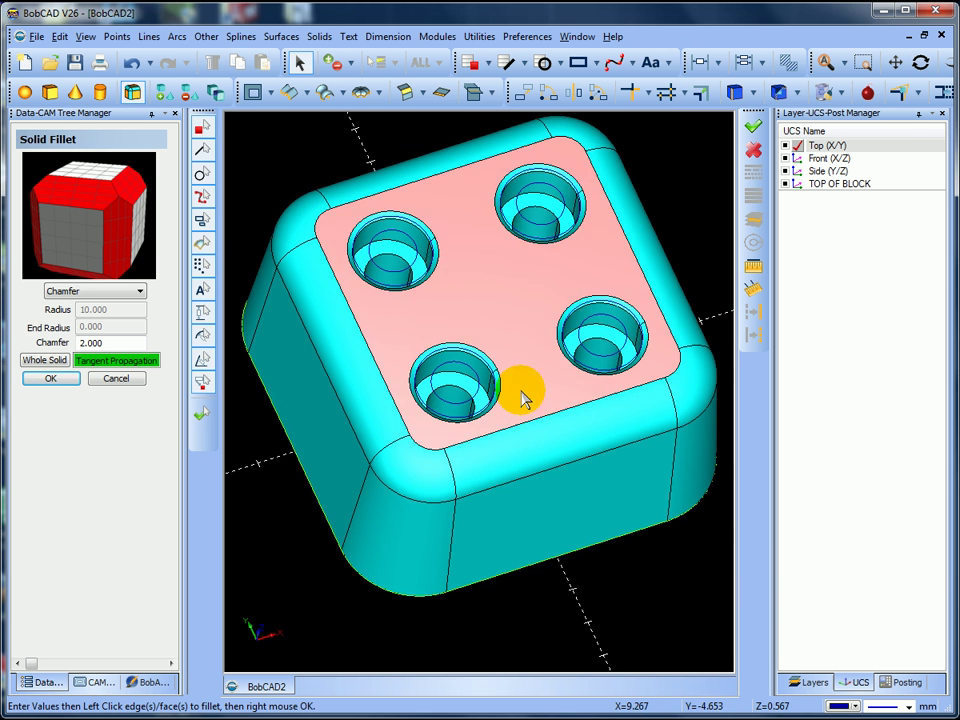
pyautogui.click(537, 211)
pyautogui.click(605, 338)
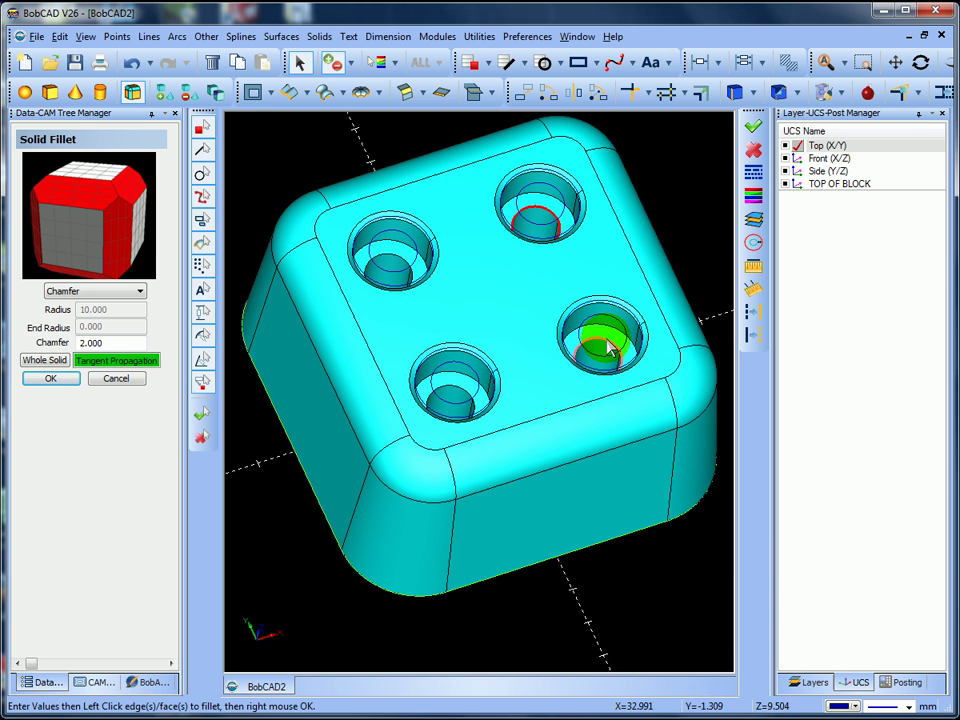
pyautogui.click(473, 385)
pyautogui.click(390, 255)
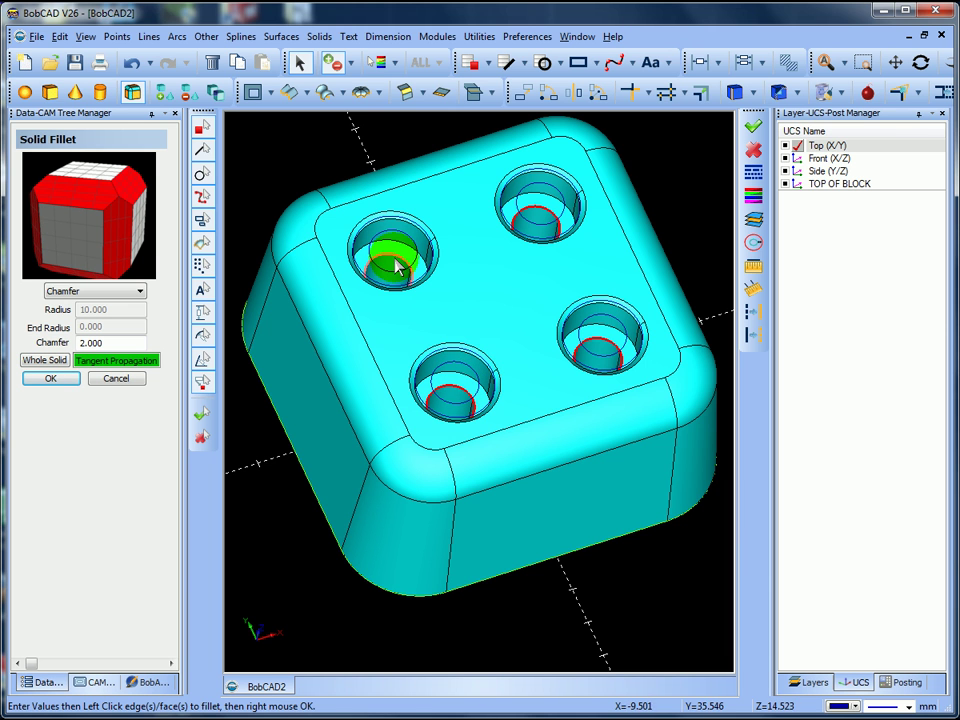
pyautogui.rightClick(620, 582)
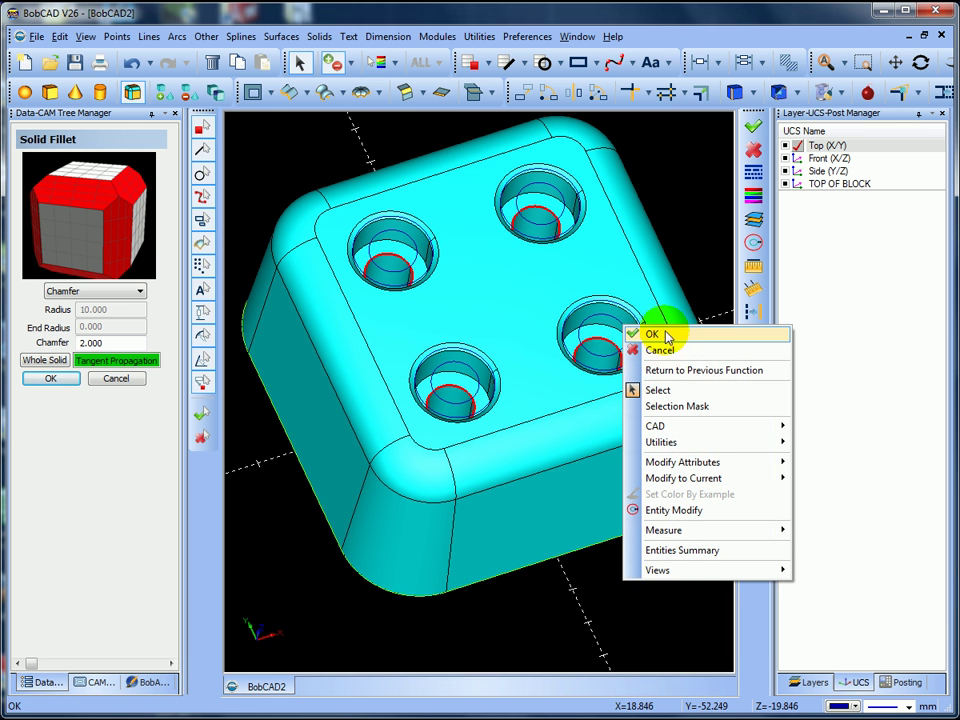
pyautogui.click(654, 334)
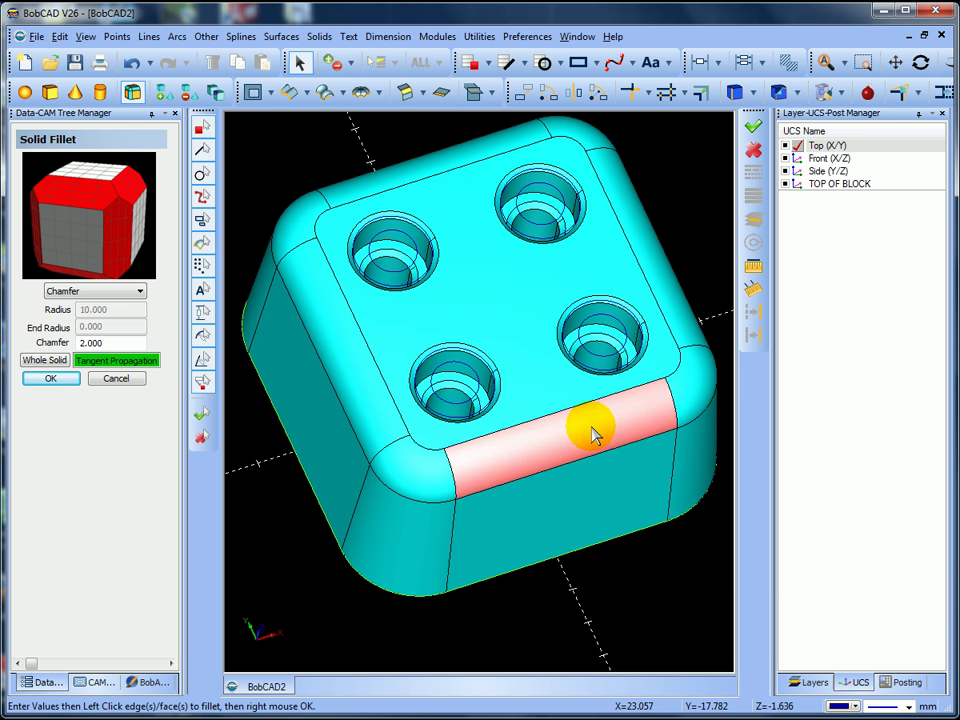
pyautogui.moveTo(596, 531); pyautogui.dragTo(617, 337, button='middle')
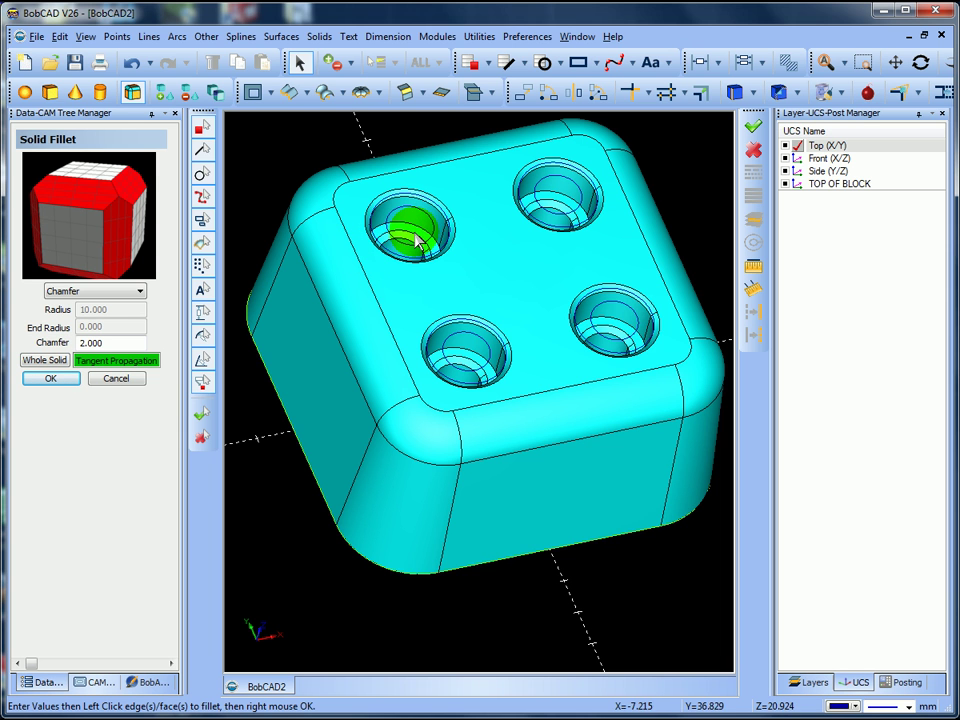
# - Finish the 2 mm chamfer on the four hole edges and exit the Solid Fillet command
pyautogui.moveTo(527, 339)
pyautogui.mouseDown(button='middle')
pyautogui.moveTo(521, 326)
pyautogui.moveTo(514, 338)
pyautogui.mouseUp(button='middle')
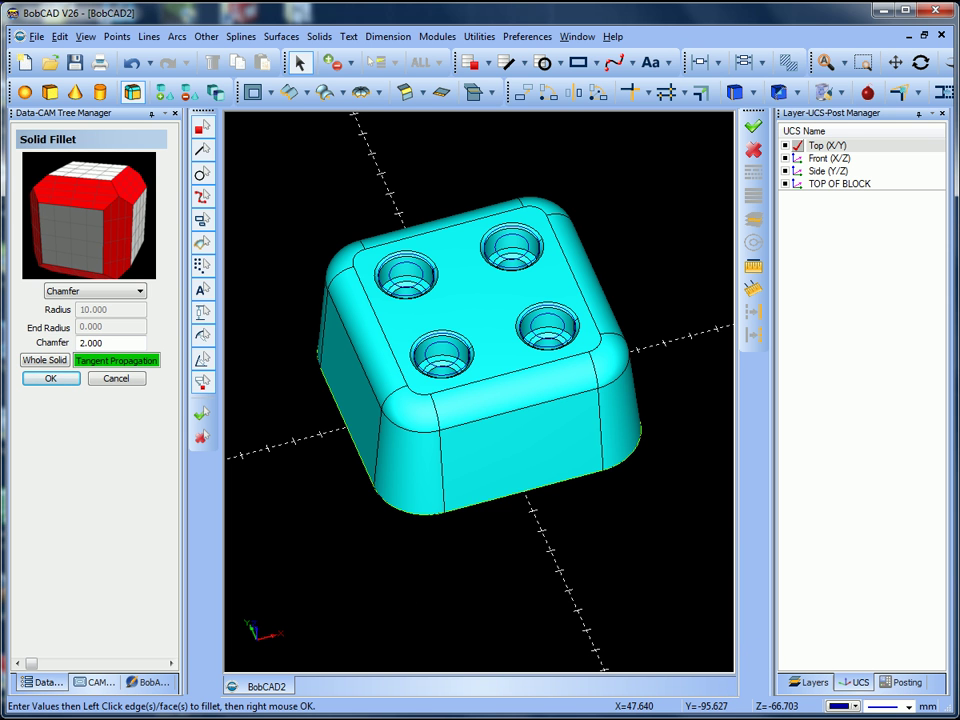
pyautogui.rightClick(574, 512)
pyautogui.moveTo(574, 512); pyautogui.dragTo(520, 494, button='middle')
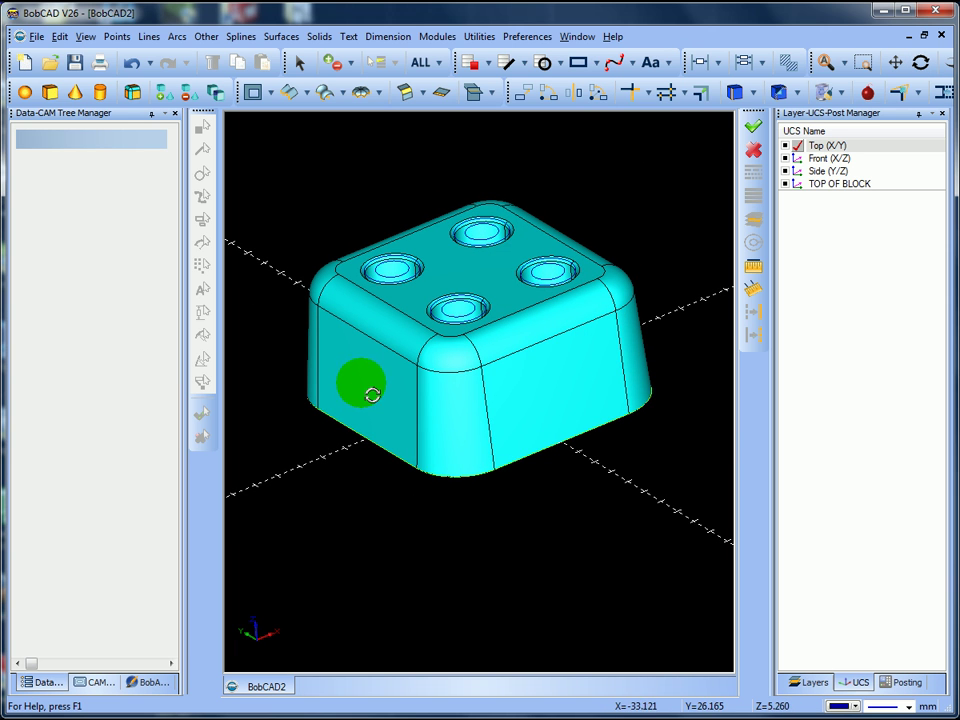
# - Create a new UCS on the block's flat side face using Planar Face and rename it SIDE FACE
pyautogui.moveTo(372, 395); pyautogui.dragTo(398, 413, button='middle')
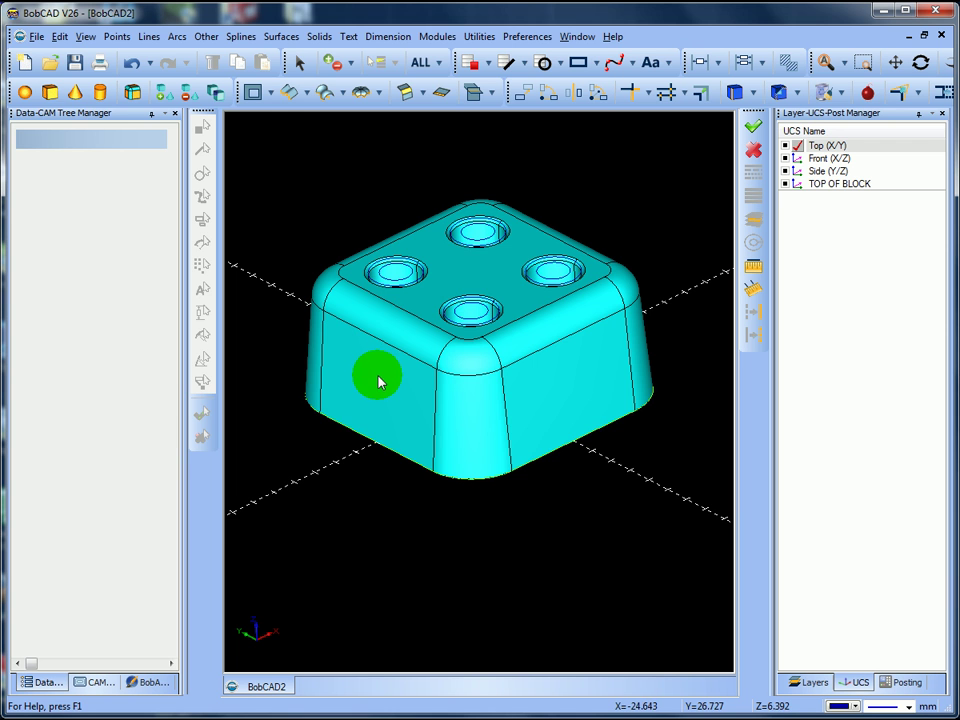
pyautogui.moveTo(380, 382)
pyautogui.mouseDown(button='middle')
pyautogui.moveTo(392, 399)
pyautogui.moveTo(382, 388)
pyautogui.mouseUp(button='middle')
pyautogui.rightClick(838, 220)
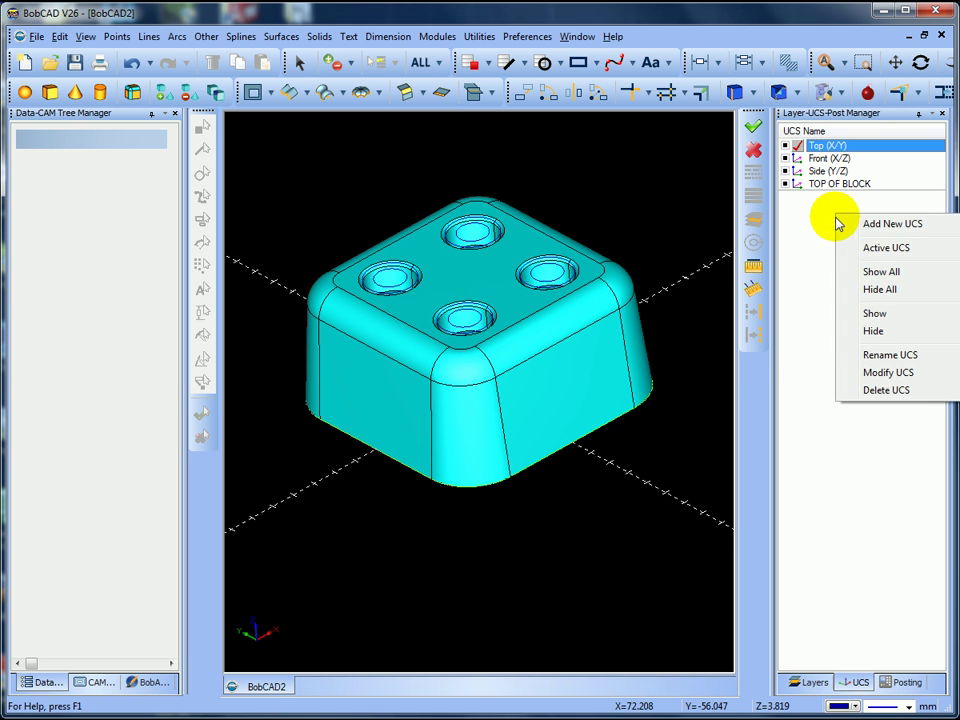
pyautogui.click(862, 222)
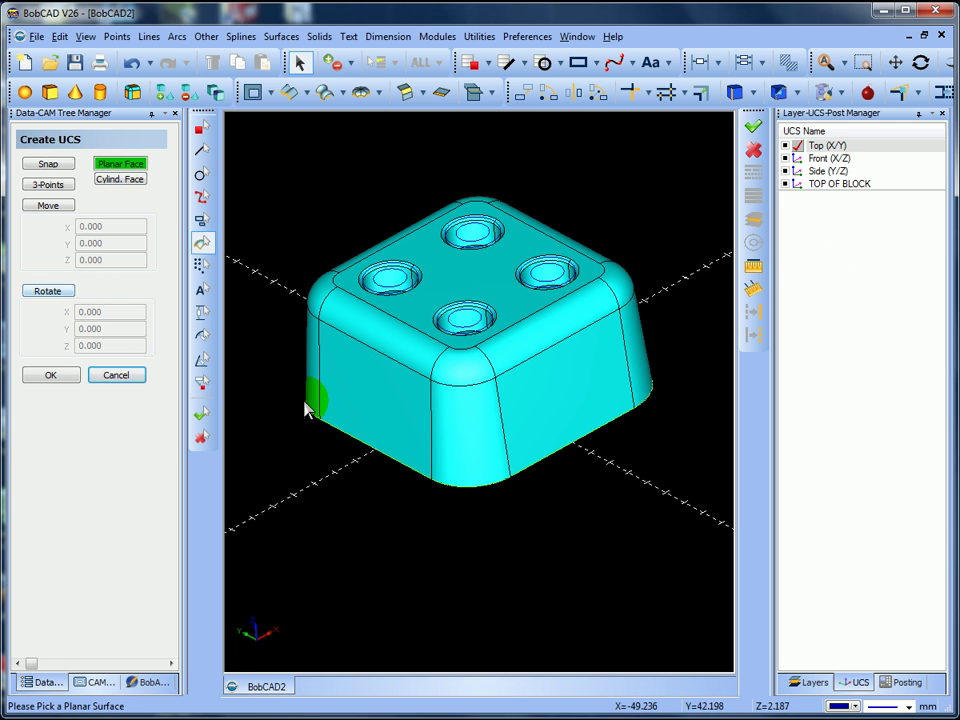
pyautogui.click(349, 391)
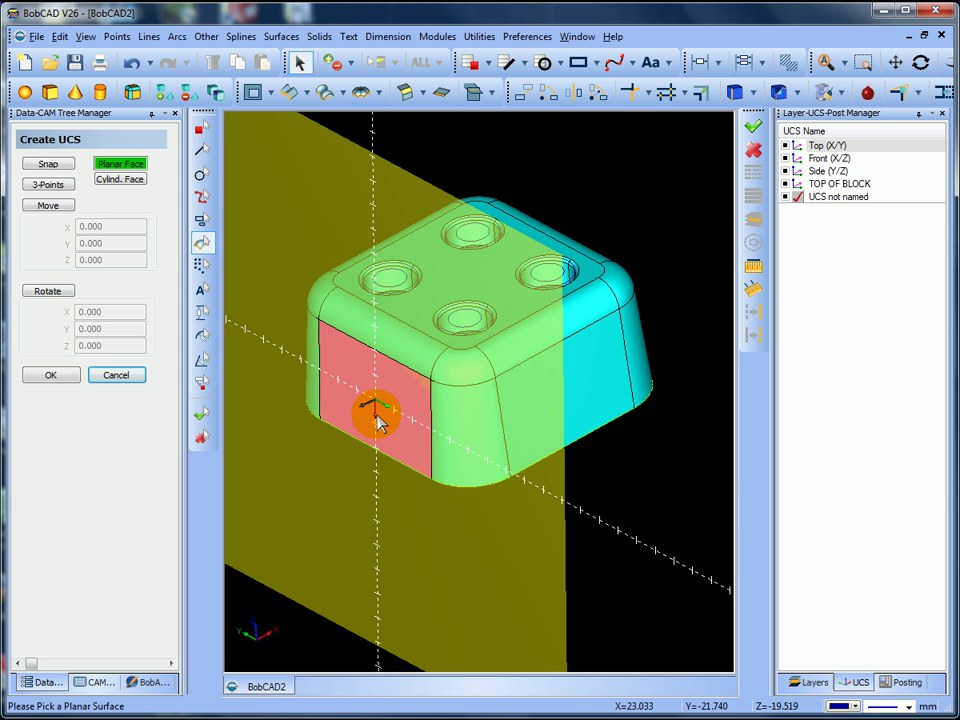
pyautogui.moveTo(378, 420); pyautogui.dragTo(360, 377, button='middle')
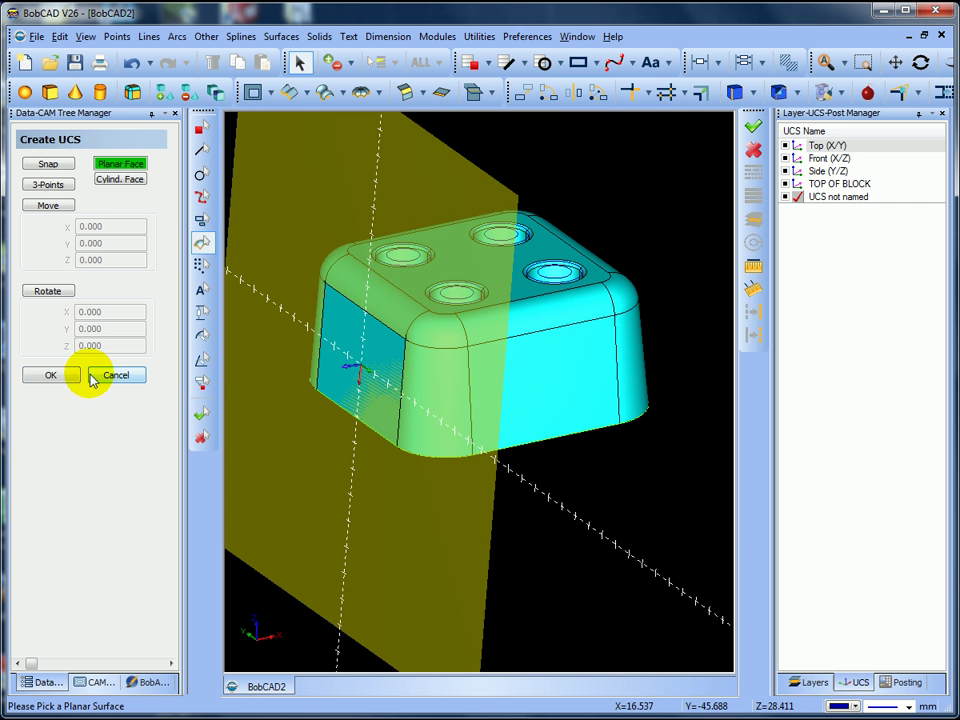
pyautogui.click(834, 198)
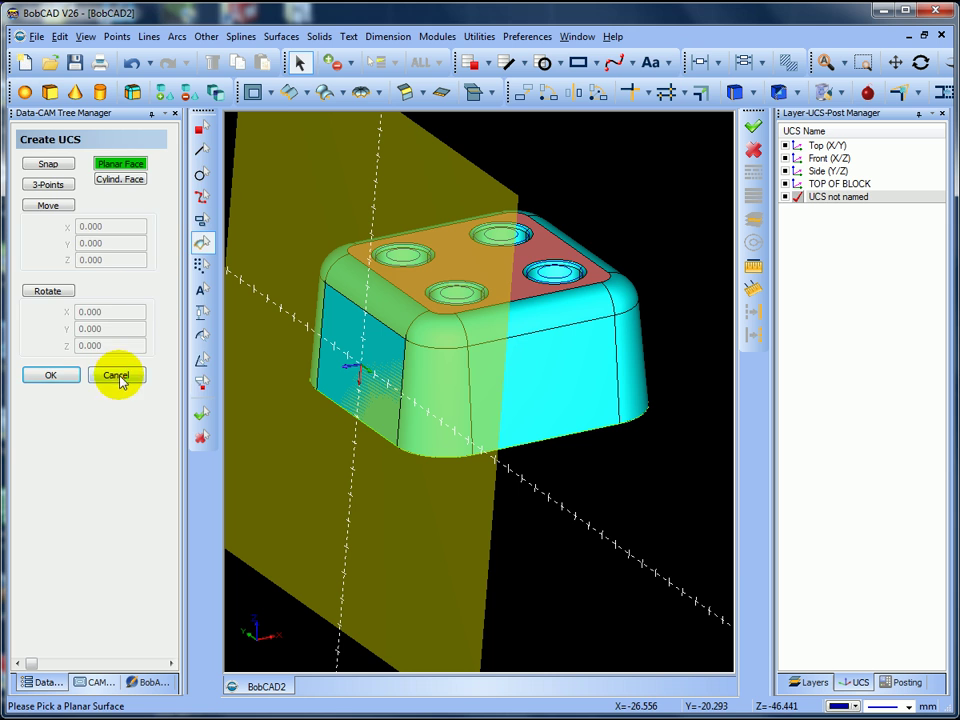
pyautogui.click(116, 376)
pyautogui.rightClick(830, 200)
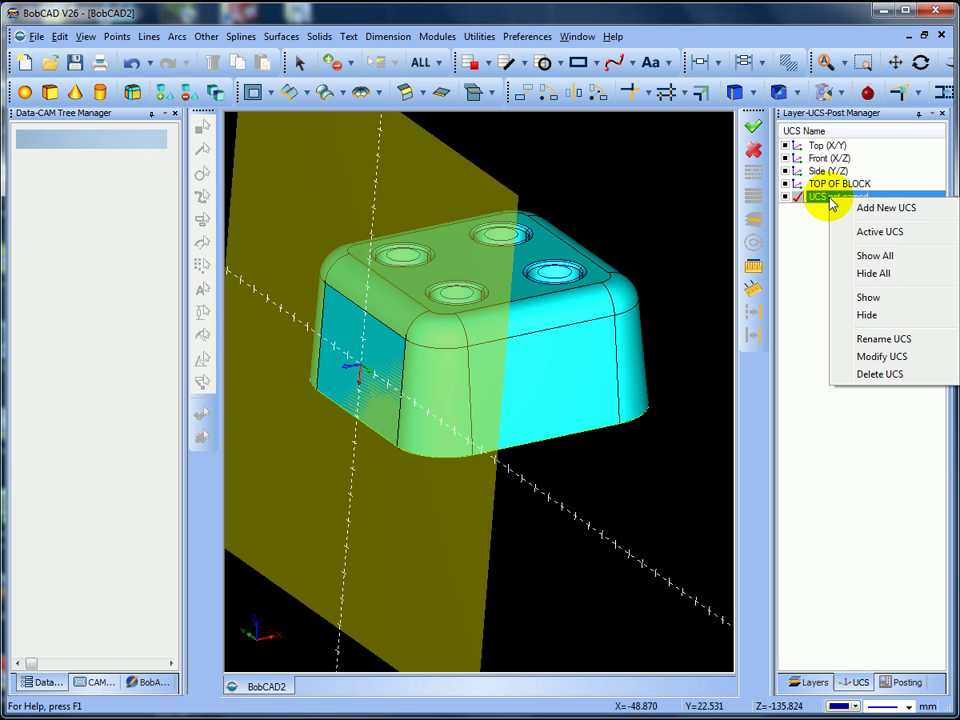
pyautogui.click(869, 340)
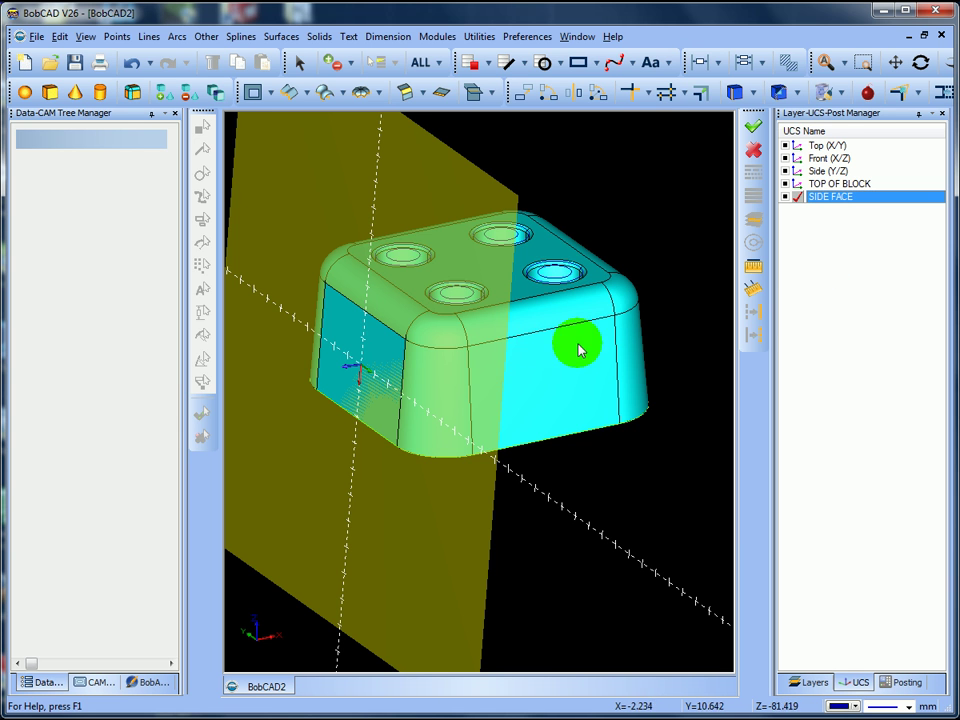
# - Set up a horizontal line sketch on the SIDE FACE plane with the fixed Y position at 0
pyautogui.moveTo(454, 332); pyautogui.dragTo(465, 364, button='middle')
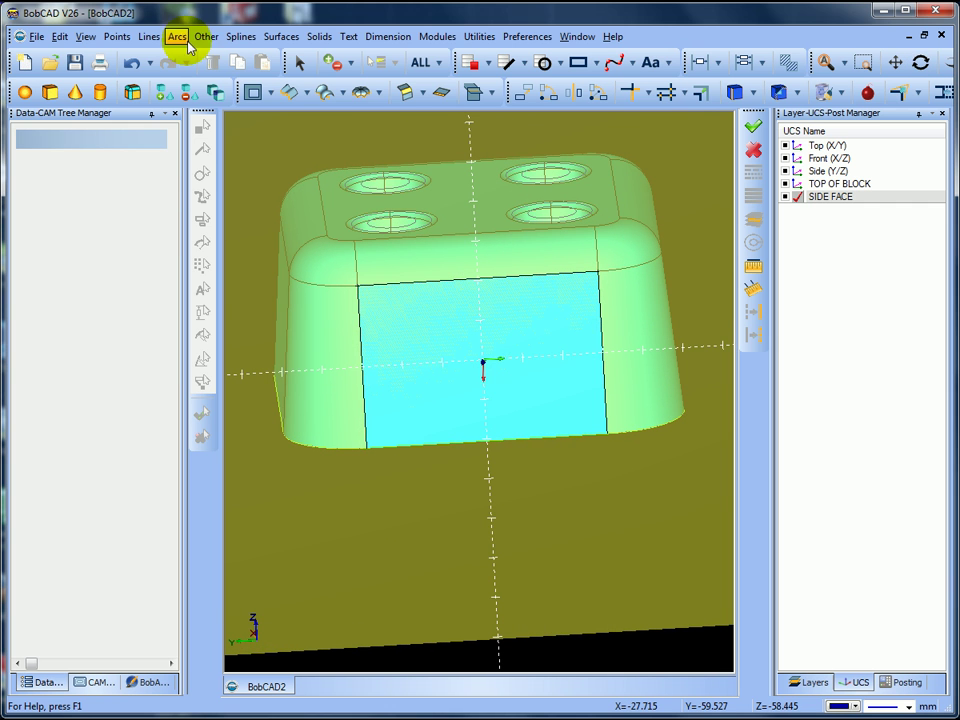
pyautogui.click(152, 38)
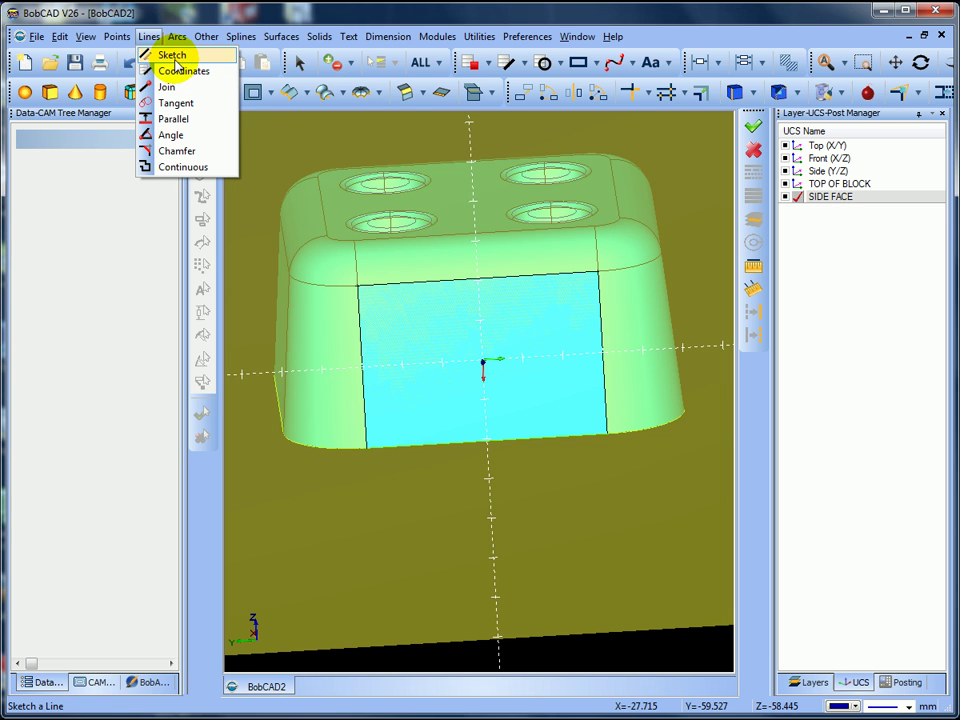
pyautogui.click(175, 60)
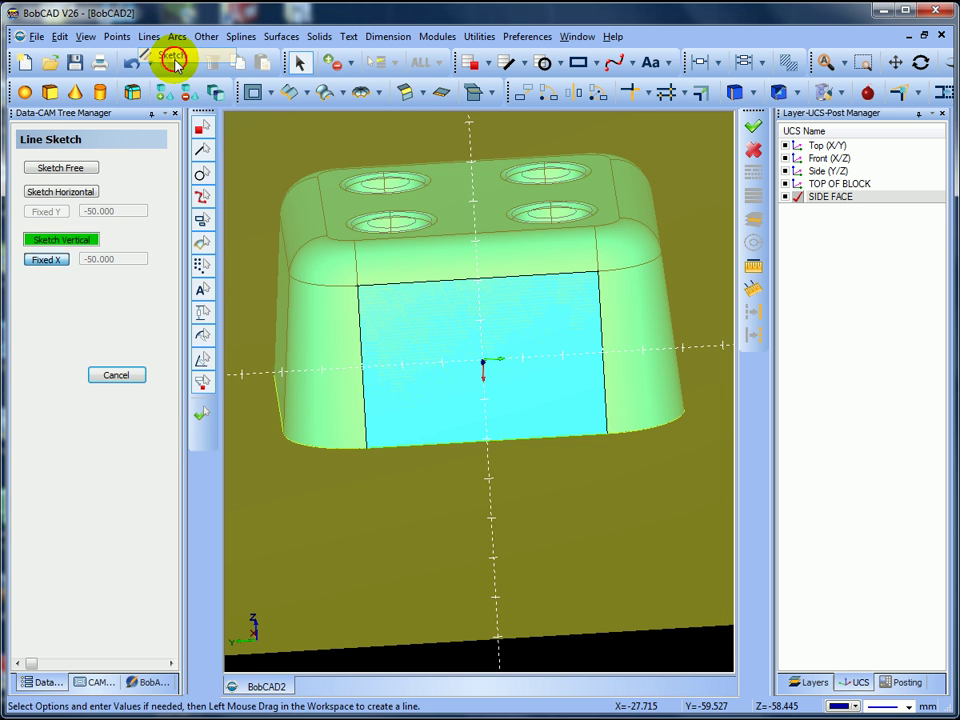
pyautogui.click(79, 194)
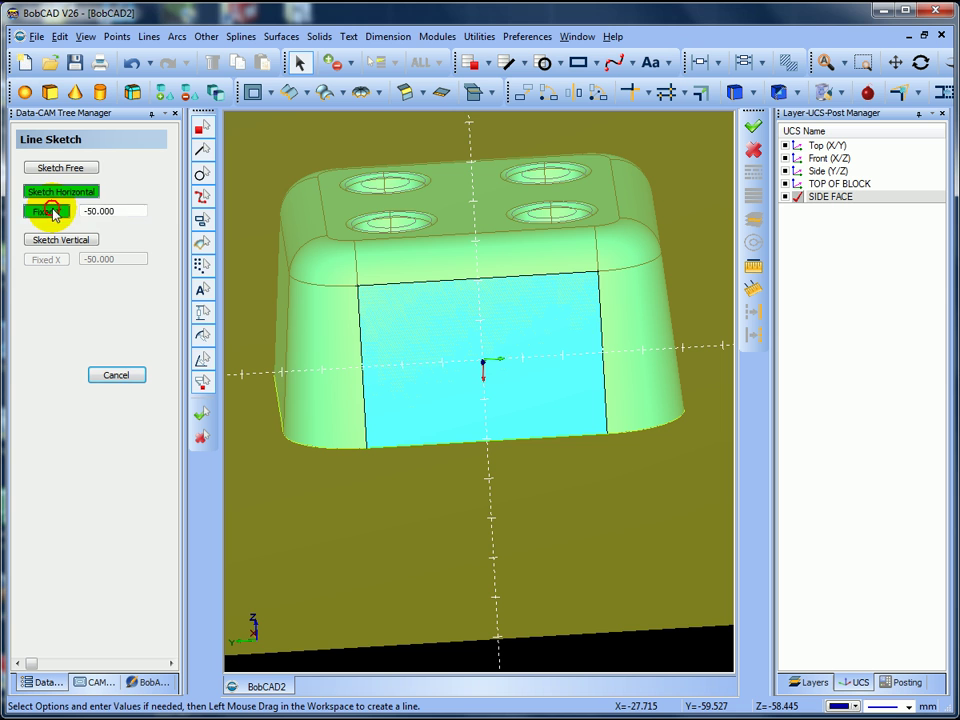
pyautogui.click(31, 211)
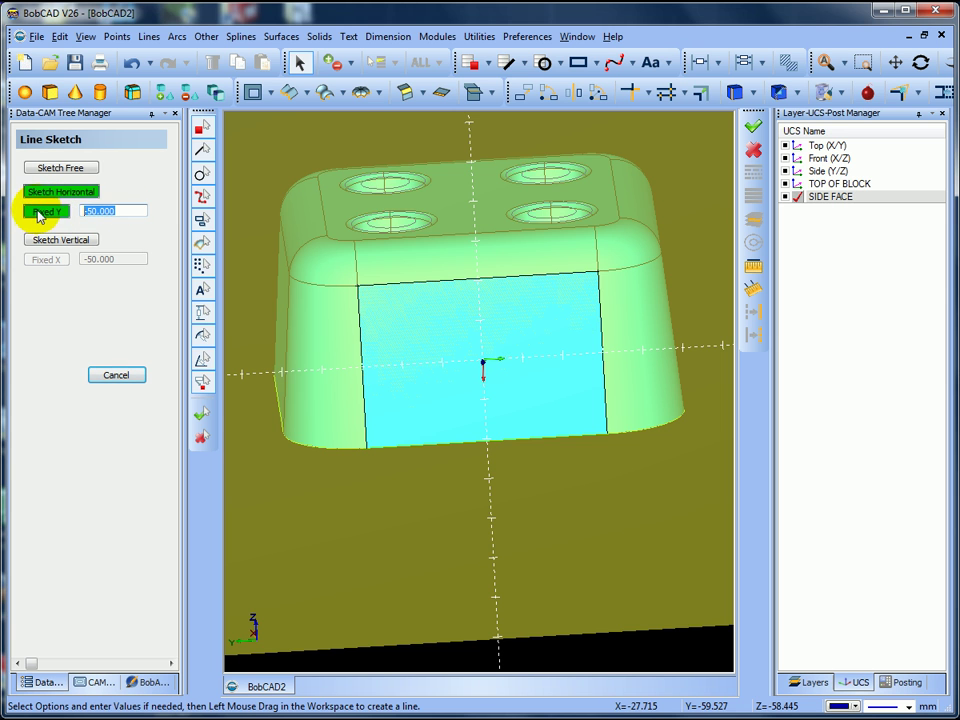
pyautogui.write('0')
pyautogui.moveTo(313, 377); pyautogui.dragTo(340, 439)
pyautogui.scroll(-3, 362, 431)
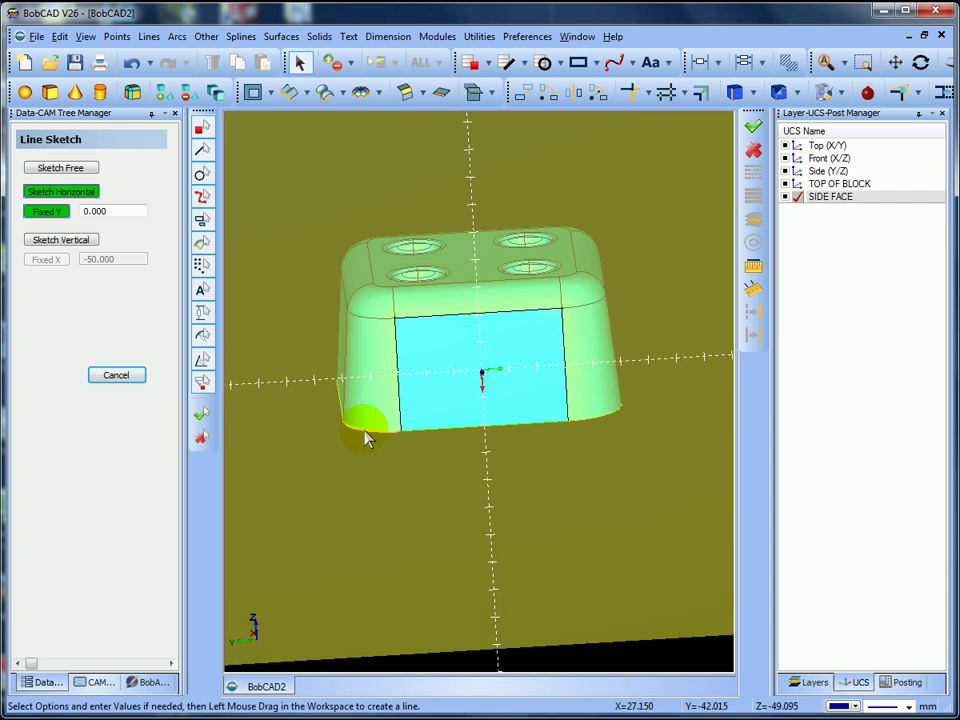
pyautogui.moveTo(374, 438); pyautogui.dragTo(344, 423, button='middle')
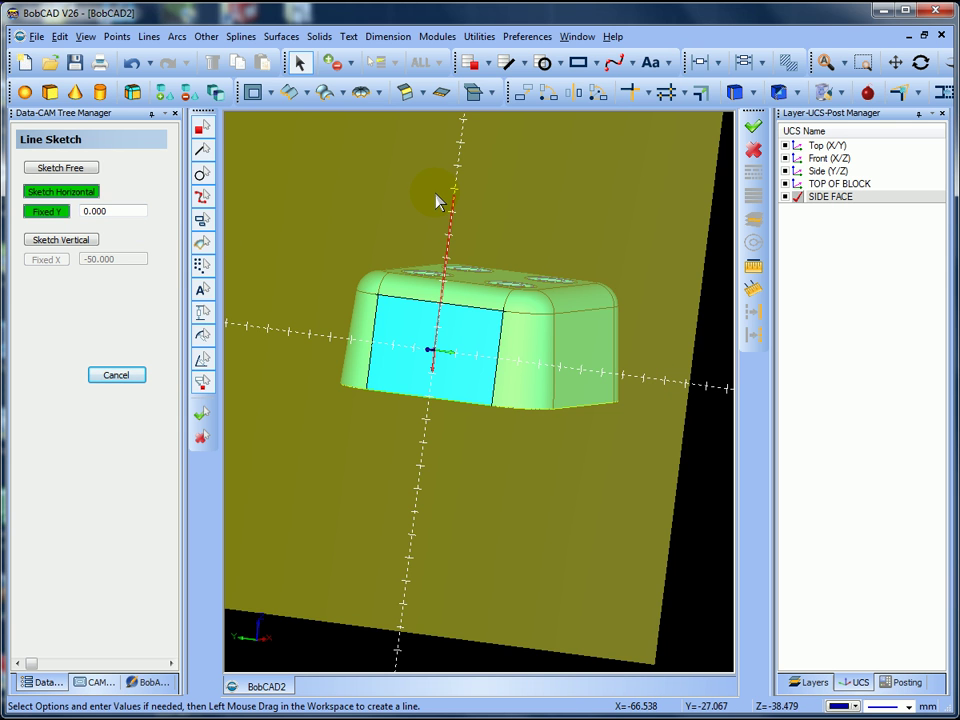
pyautogui.press('Escape')
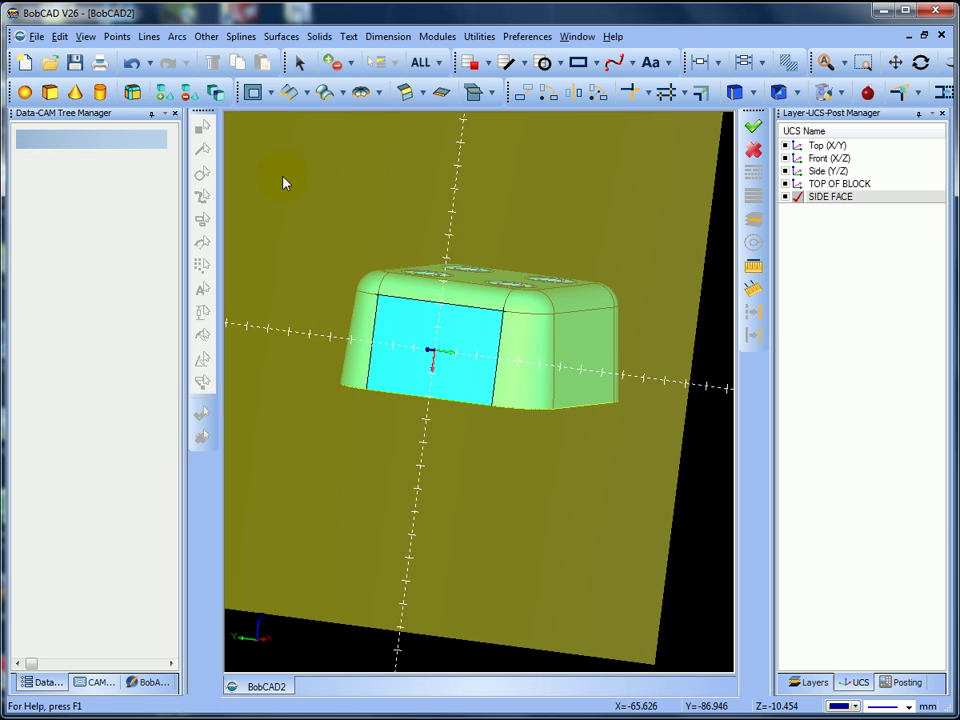
# - Sketch a horizontal line fixed at Y 0 through the SIDE FACE origin, extending past both edges of the block
pyautogui.click(151, 37)
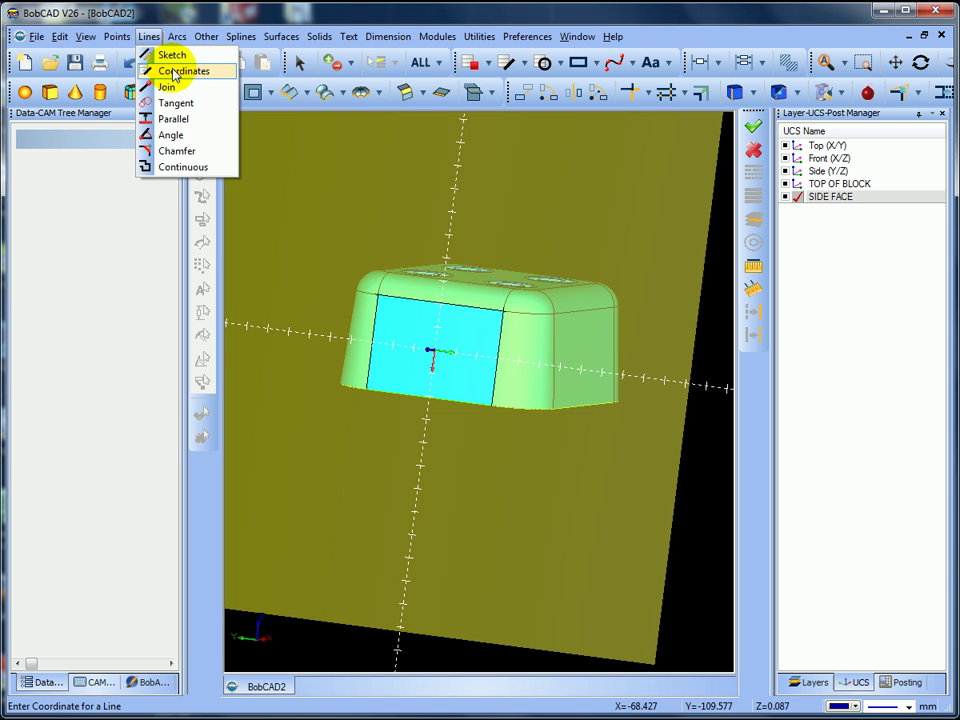
pyautogui.click(172, 55)
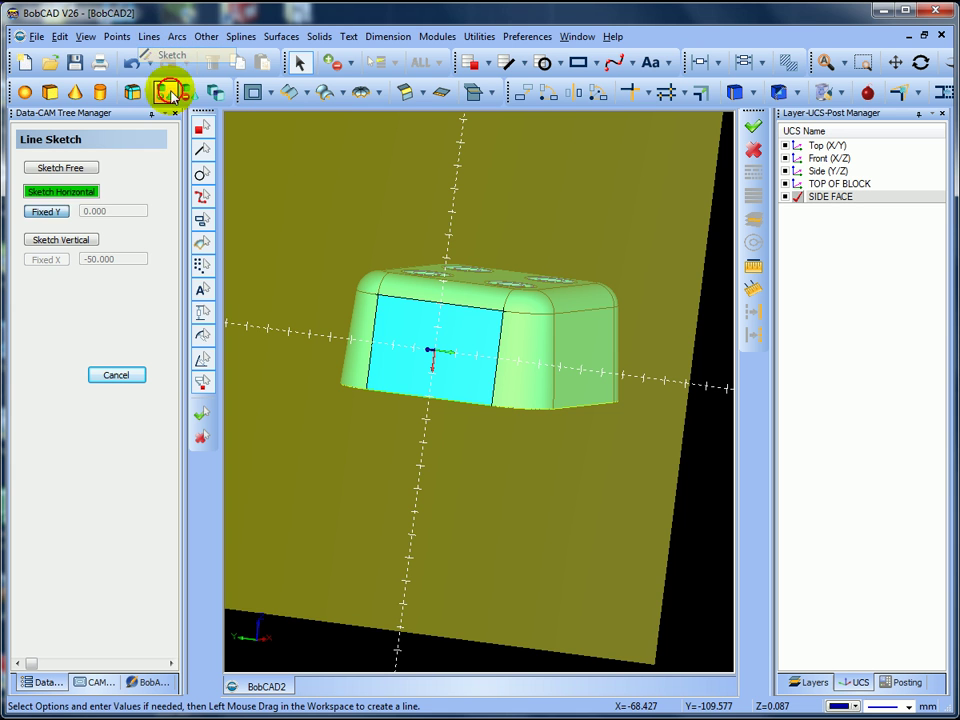
pyautogui.click(56, 215)
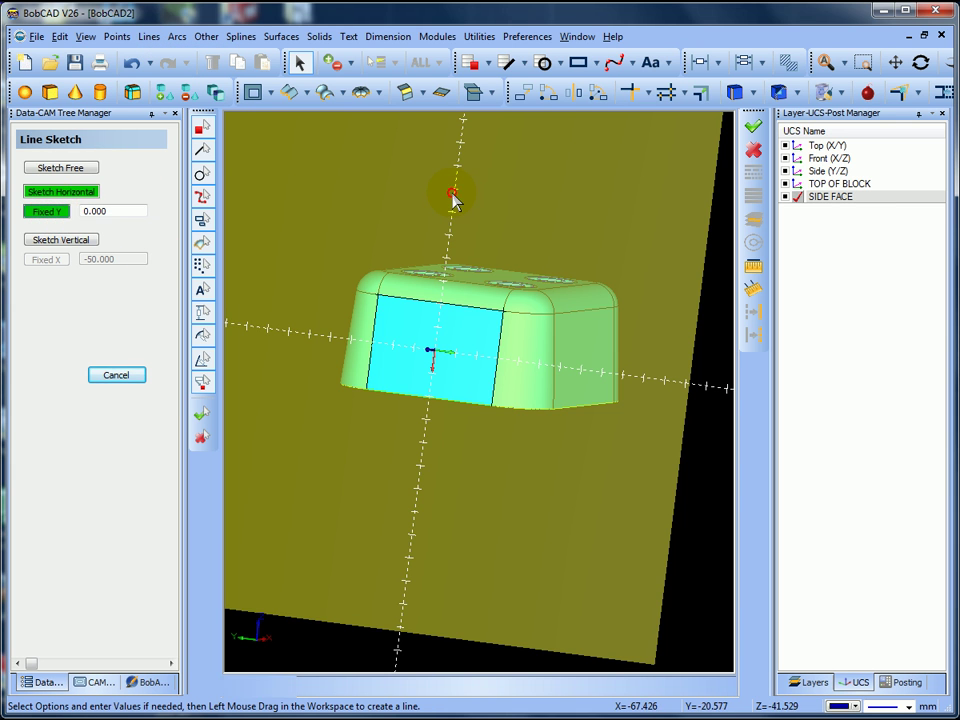
pyautogui.moveTo(452, 196); pyautogui.dragTo(406, 458)
pyautogui.moveTo(395, 537); pyautogui.dragTo(392, 527)
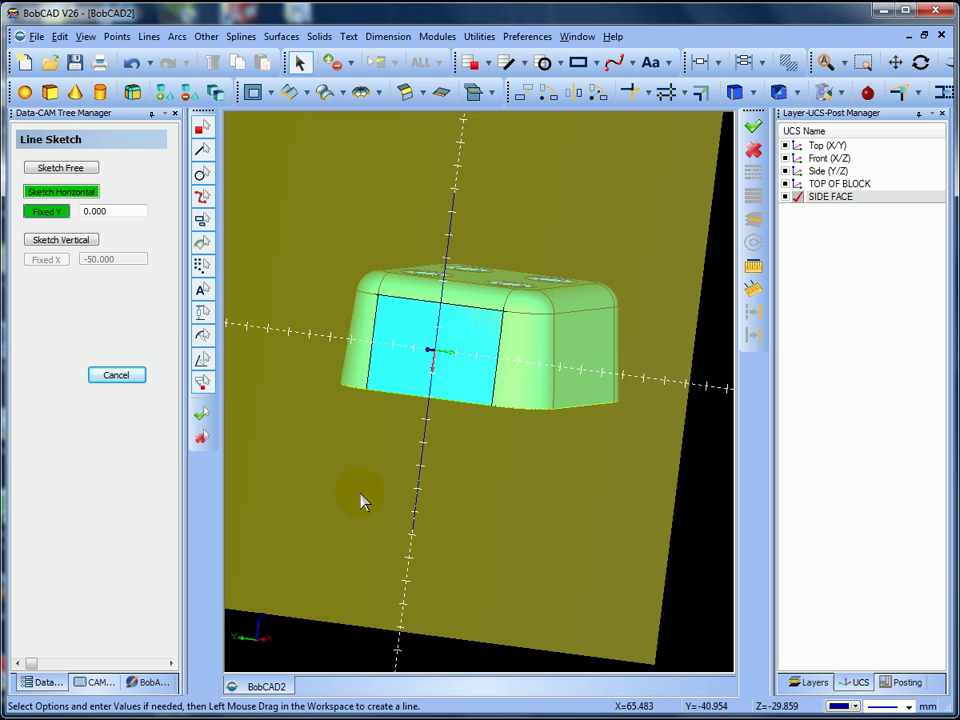
# - Sketch a vertical line fixed at X 0 through the SIDE FACE origin, extending past both sides of the face, and end the sketch
pyautogui.click(72, 258)
pyautogui.click(63, 241)
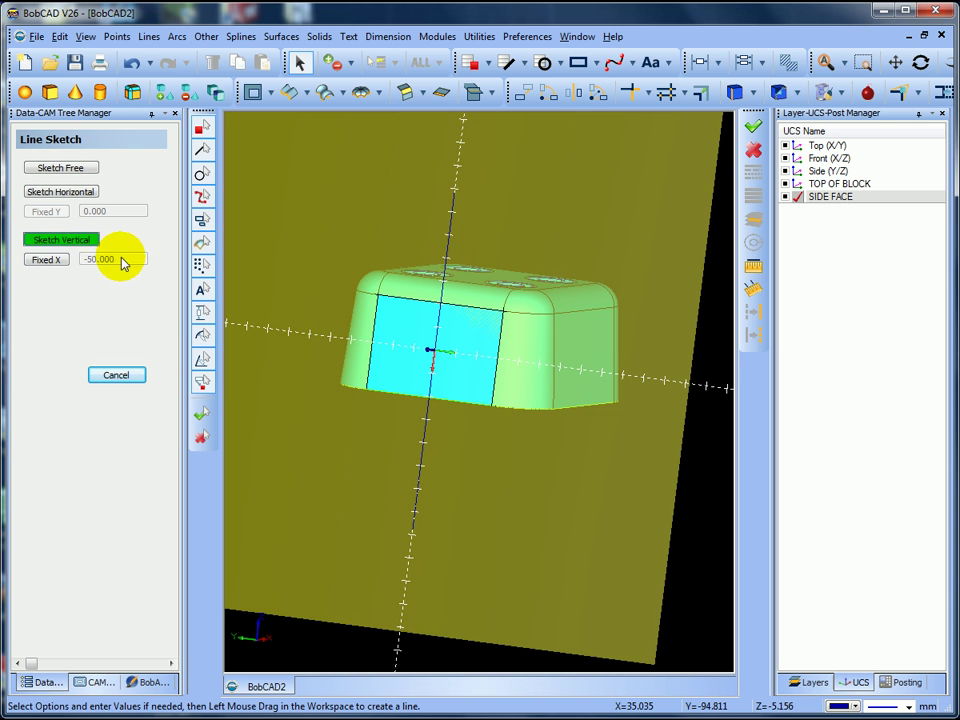
pyautogui.click(50, 260)
pyautogui.click(40, 262)
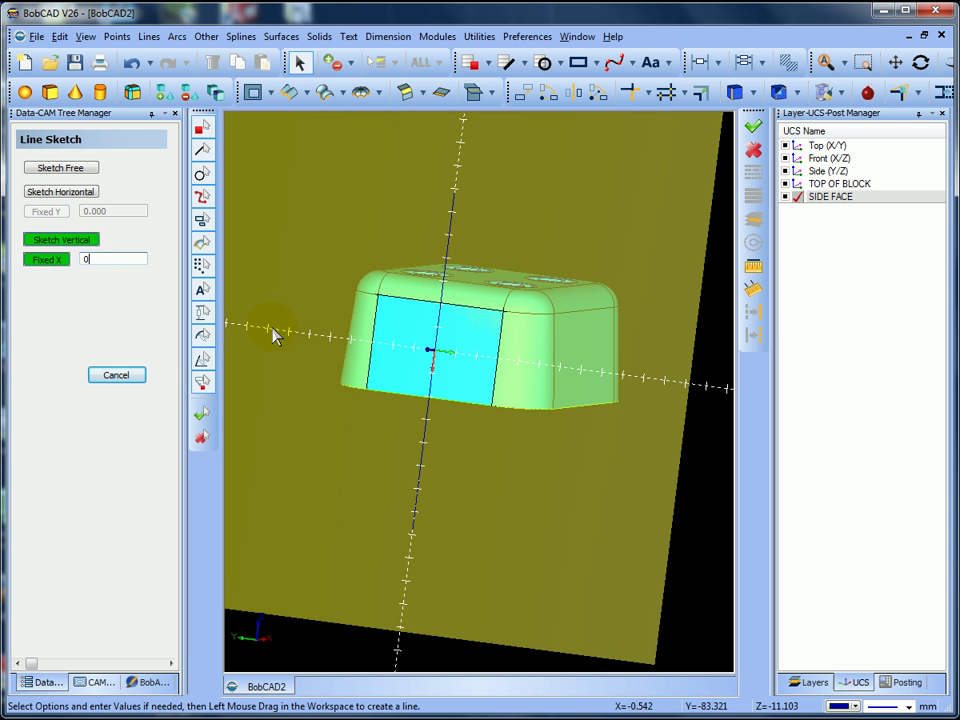
pyautogui.moveTo(272, 328); pyautogui.dragTo(576, 378)
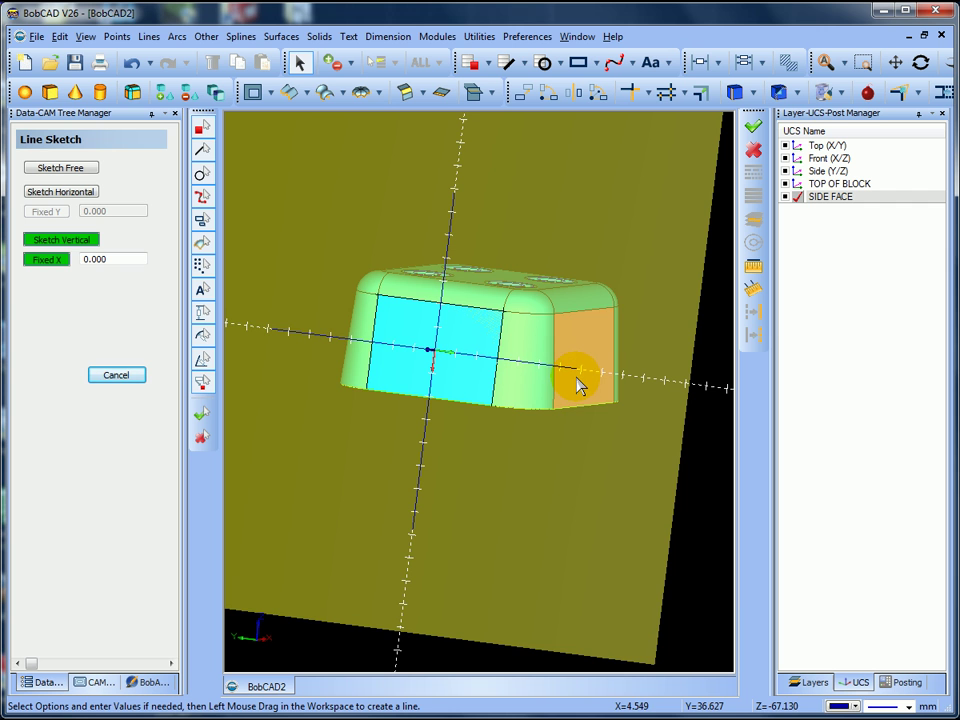
pyautogui.click(116, 375)
# - Create parallel lines 20 mm to each side of the Y 0 line on the side face
pyautogui.moveTo(317, 403)
pyautogui.mouseDown(button='middle')
pyautogui.moveTo(350, 398)
pyautogui.moveTo(317, 431)
pyautogui.moveTo(324, 435)
pyautogui.moveTo(377, 424)
pyautogui.mouseUp(button='middle')
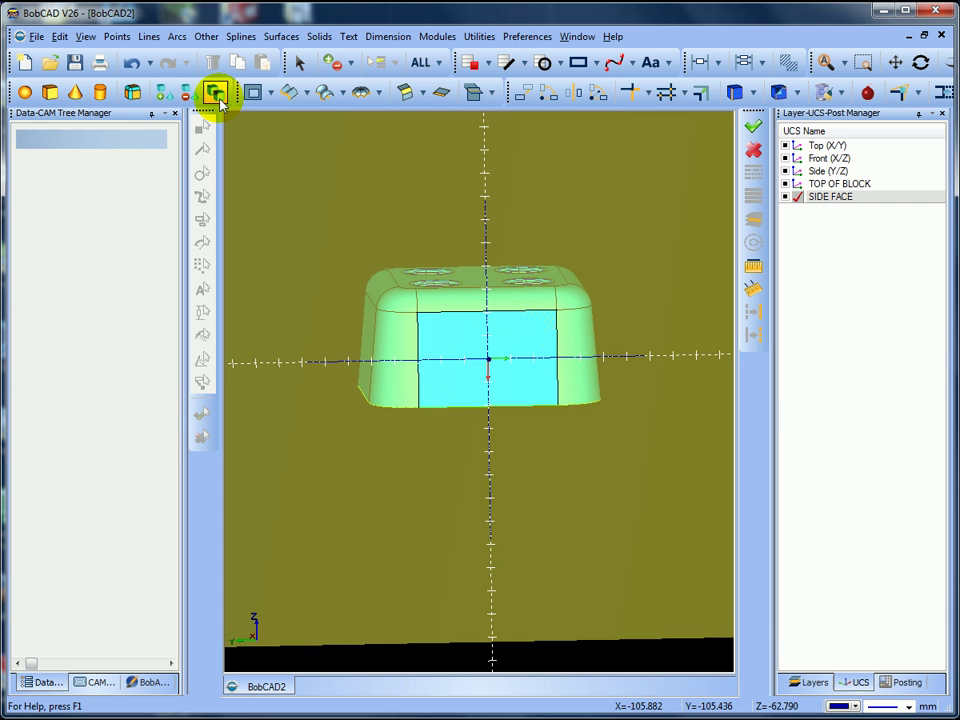
pyautogui.click(156, 40)
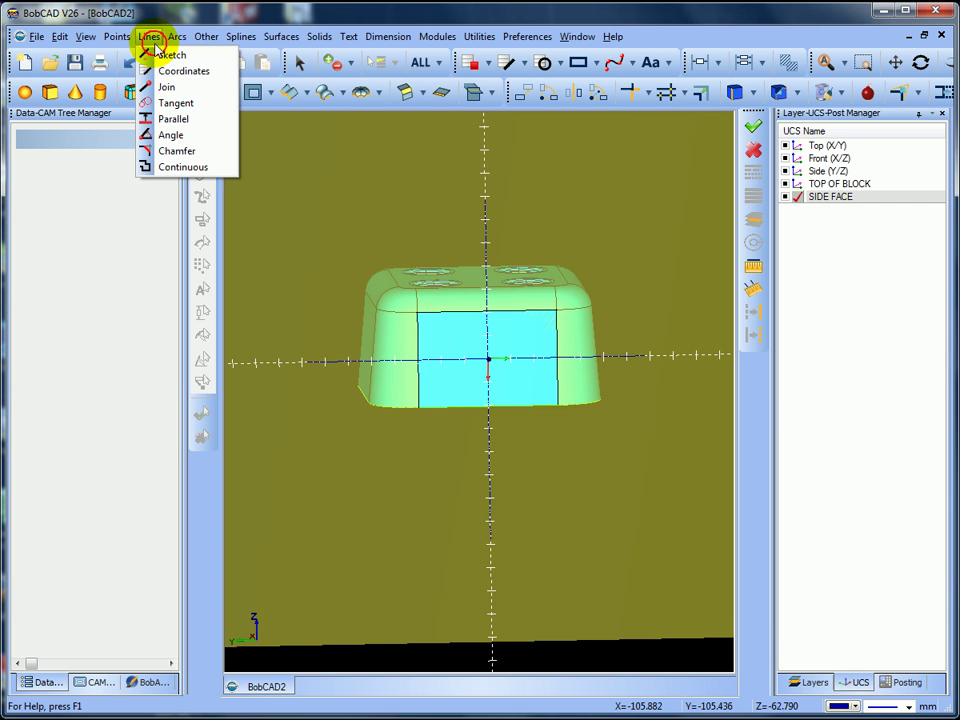
pyautogui.click(176, 118)
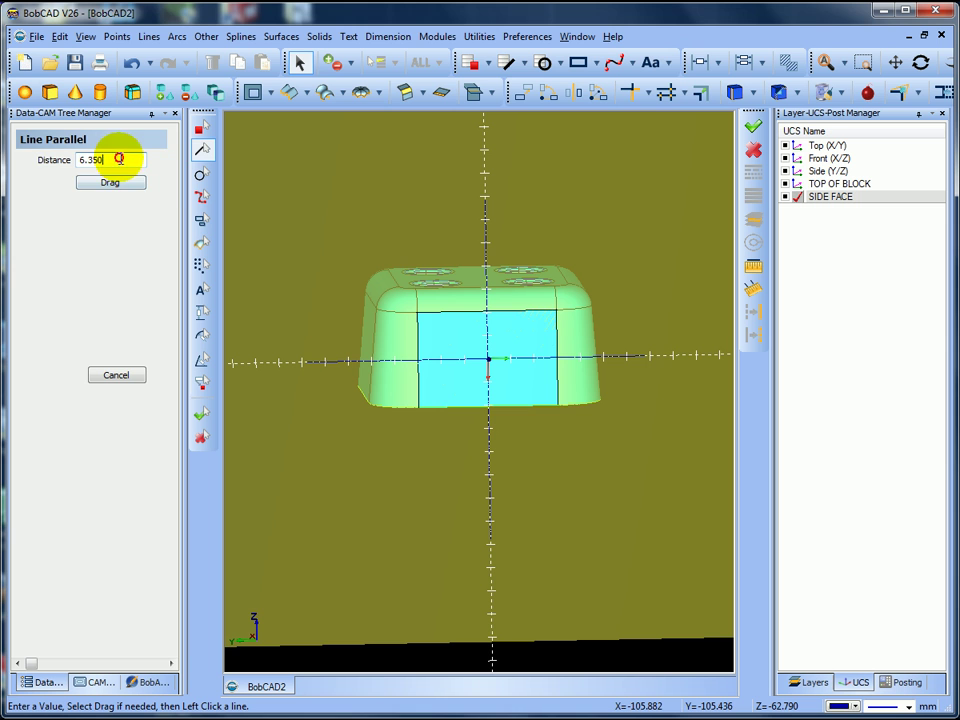
pyautogui.moveTo(119, 158); pyautogui.dragTo(40, 160)
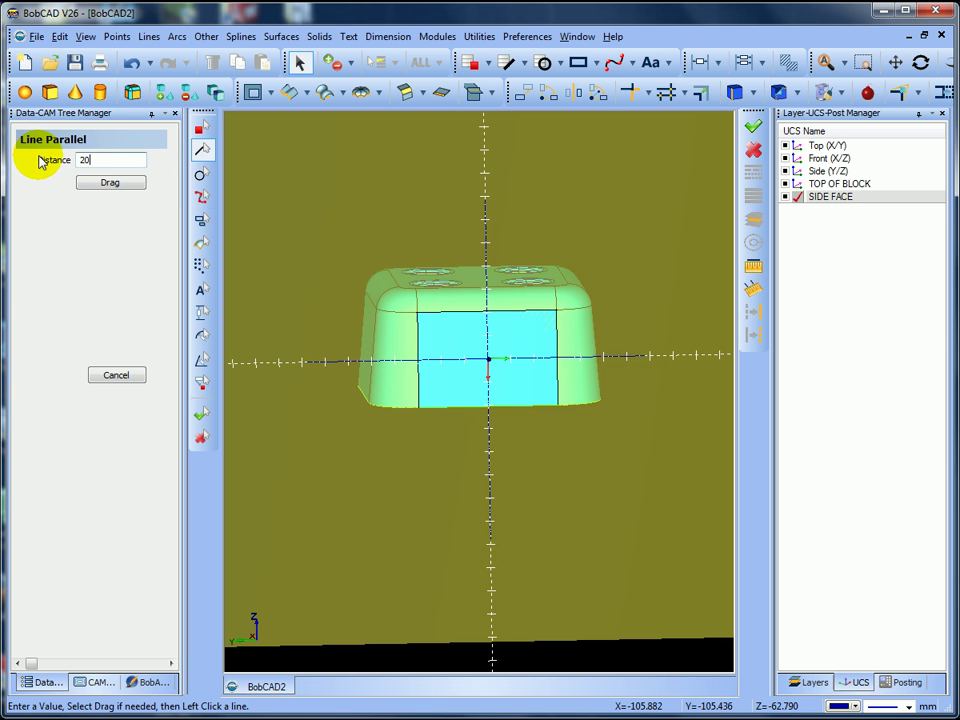
pyautogui.click(486, 230)
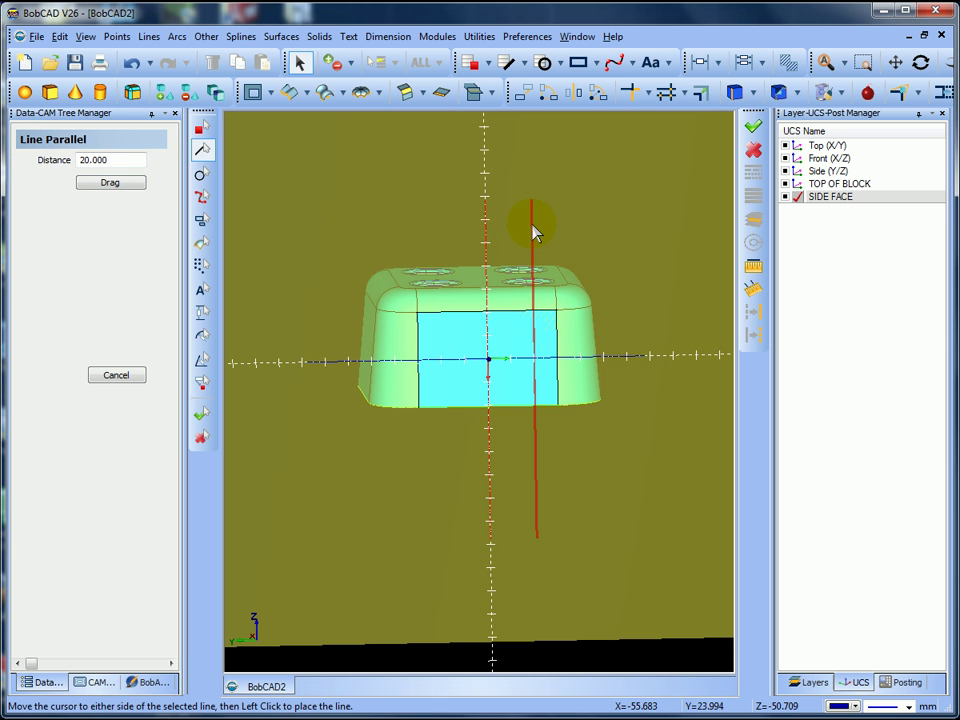
pyautogui.click(531, 231)
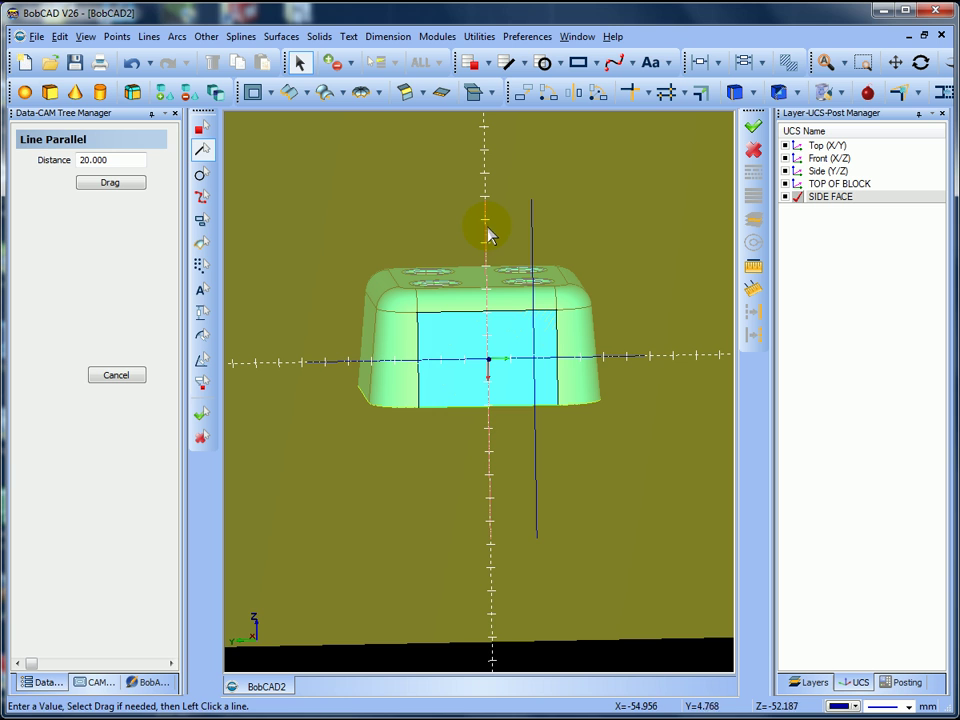
pyautogui.click(398, 238)
# - Create parallel lines 15 mm to each side of the X 0 line on the side face, and end the command
pyautogui.click(331, 363)
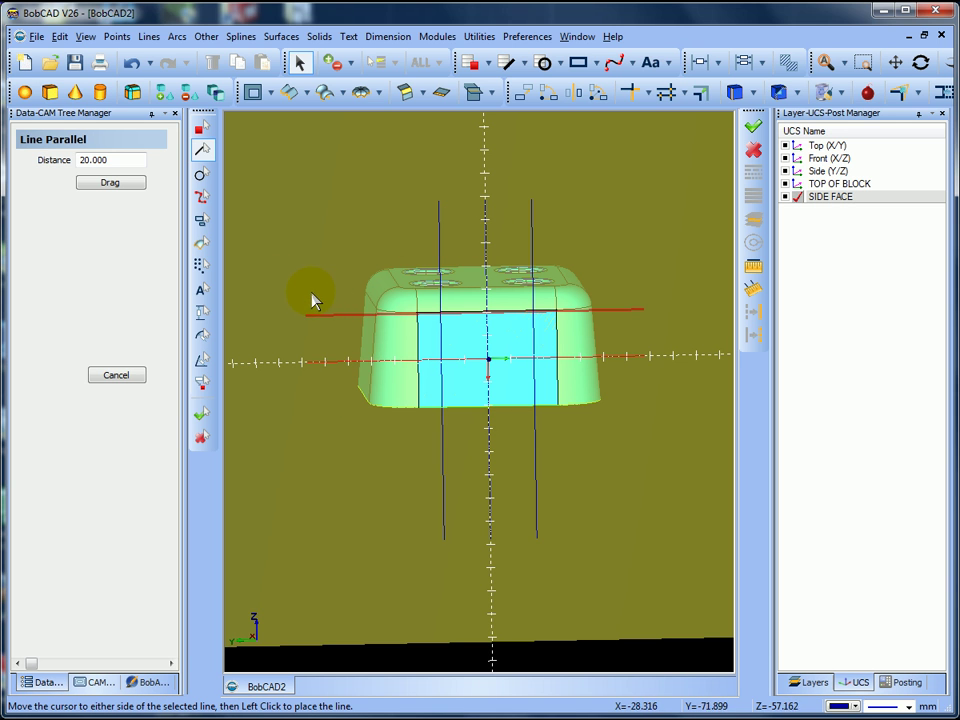
pyautogui.moveTo(121, 160); pyautogui.dragTo(33, 160)
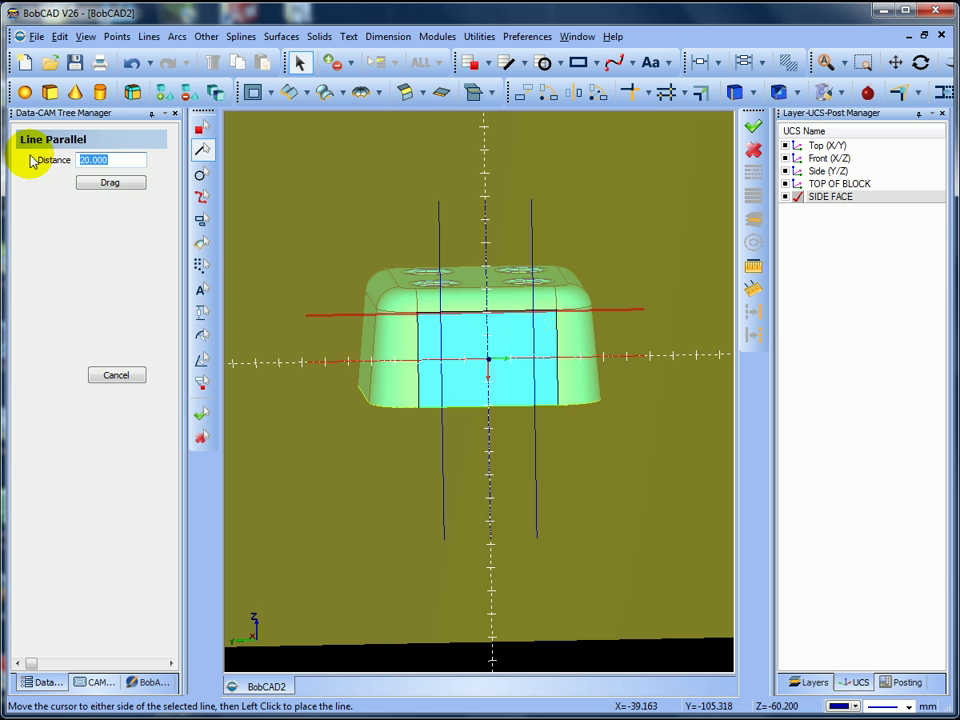
pyautogui.write('15')
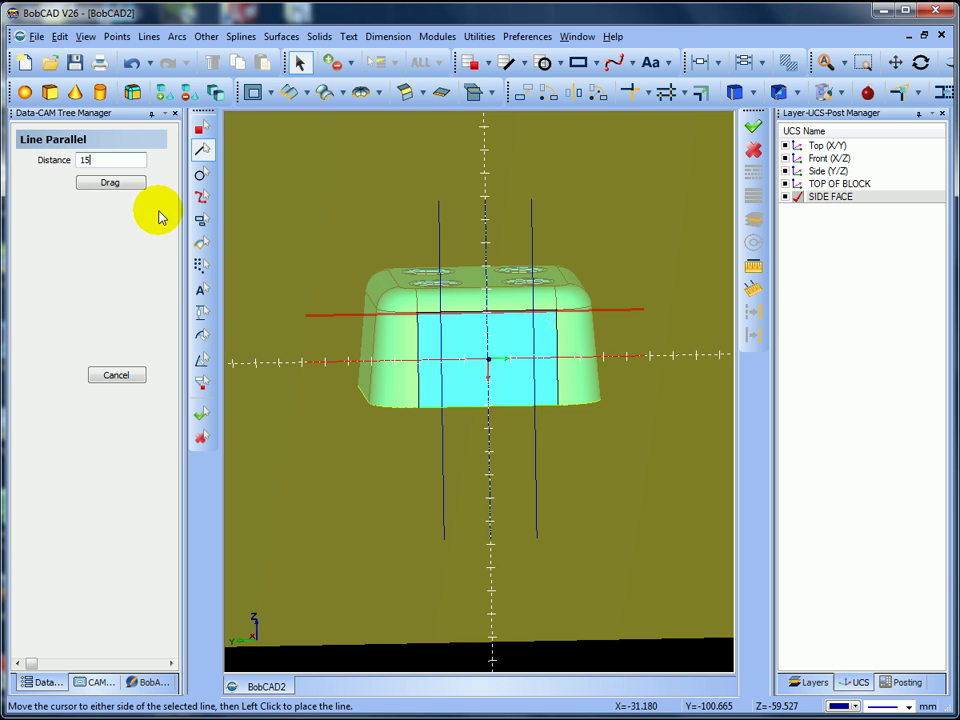
pyautogui.click(342, 365)
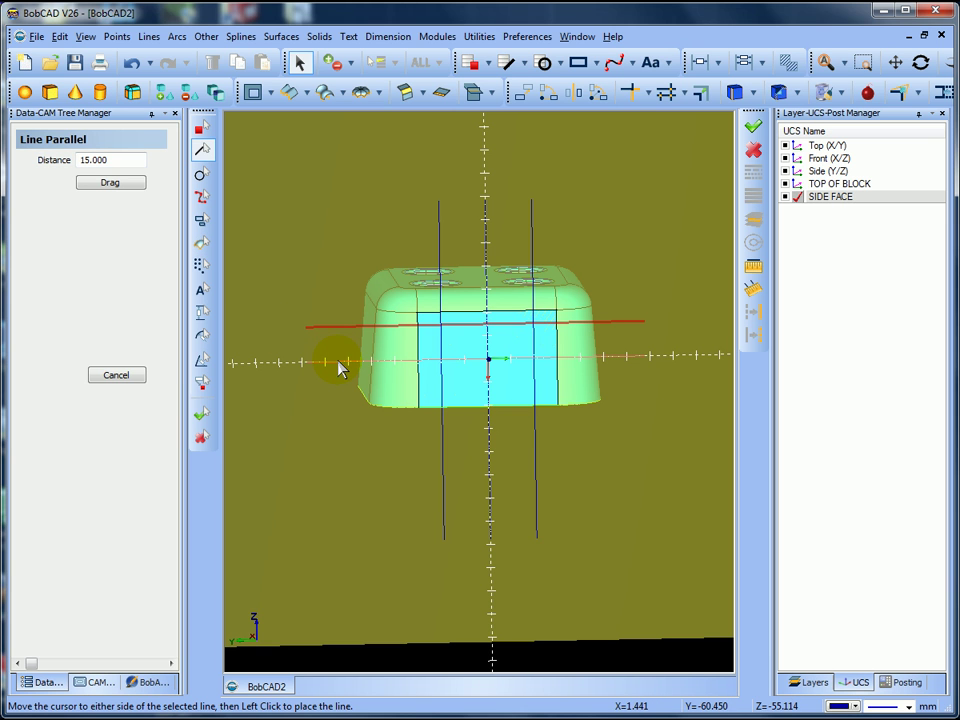
pyautogui.click(338, 363)
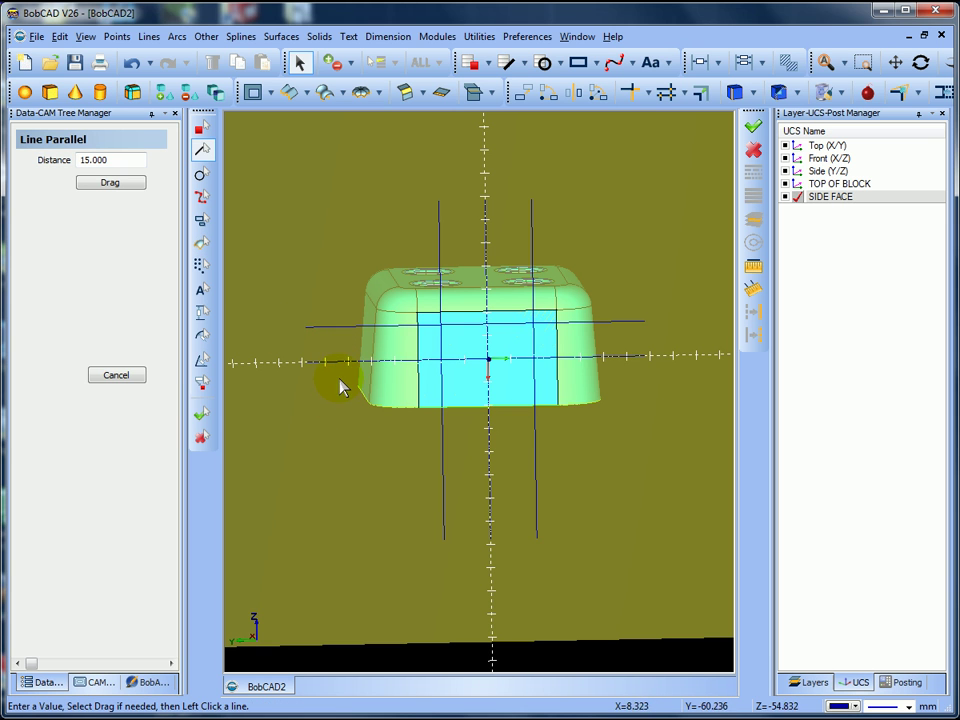
pyautogui.click(337, 364)
pyautogui.click(338, 404)
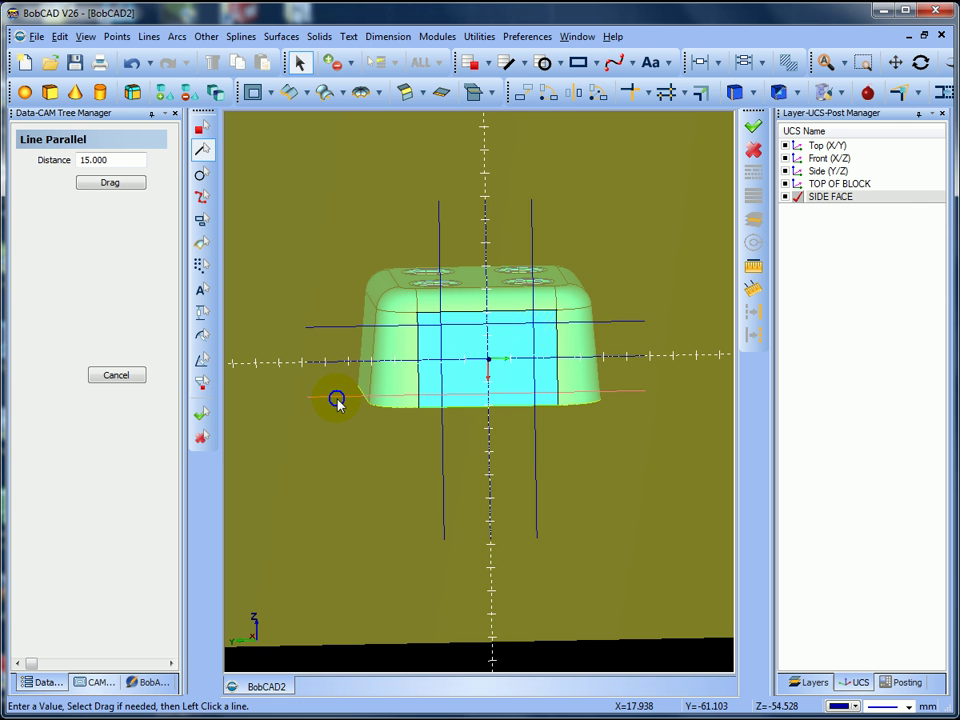
pyautogui.rightClick(337, 403)
pyautogui.click(366, 424)
# - Fillet the first corner between the 20 mm and 15 mm offset lines with a 4 mm radius and trimming on
pyautogui.moveTo(366, 424); pyautogui.dragTo(322, 345, button='middle')
pyautogui.scroll(3, 300, 356)
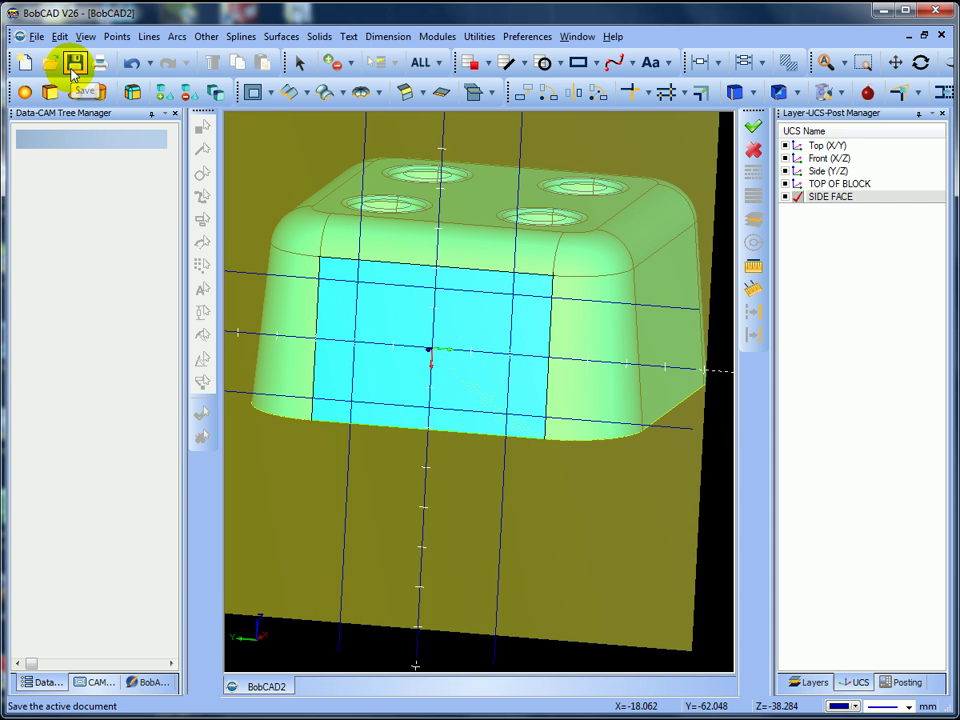
pyautogui.click(174, 40)
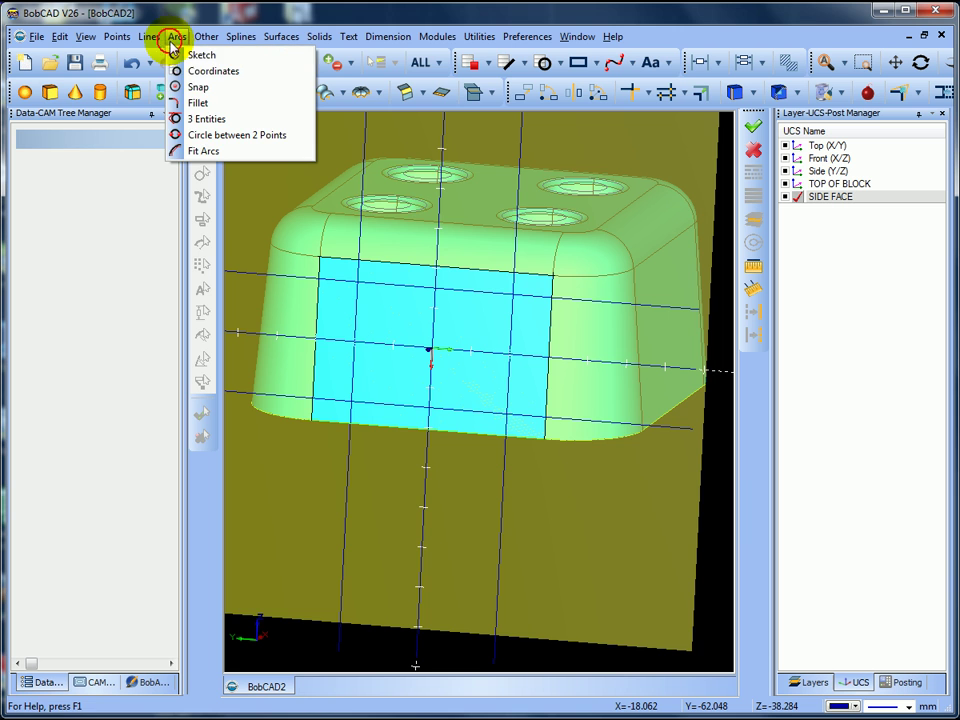
pyautogui.click(200, 104)
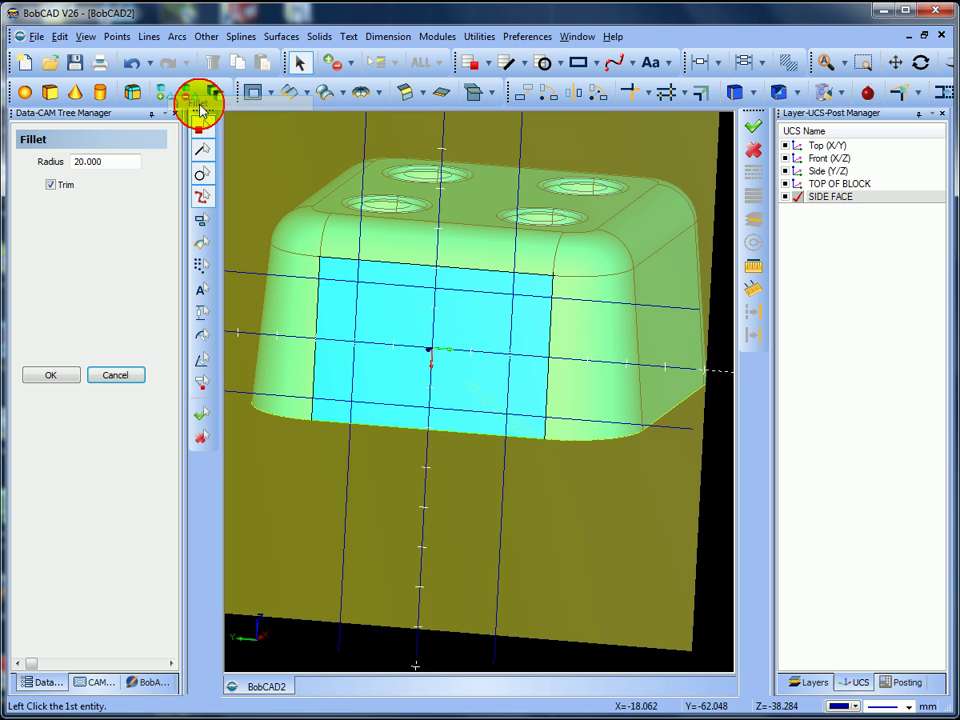
pyautogui.moveTo(120, 161); pyautogui.dragTo(27, 167)
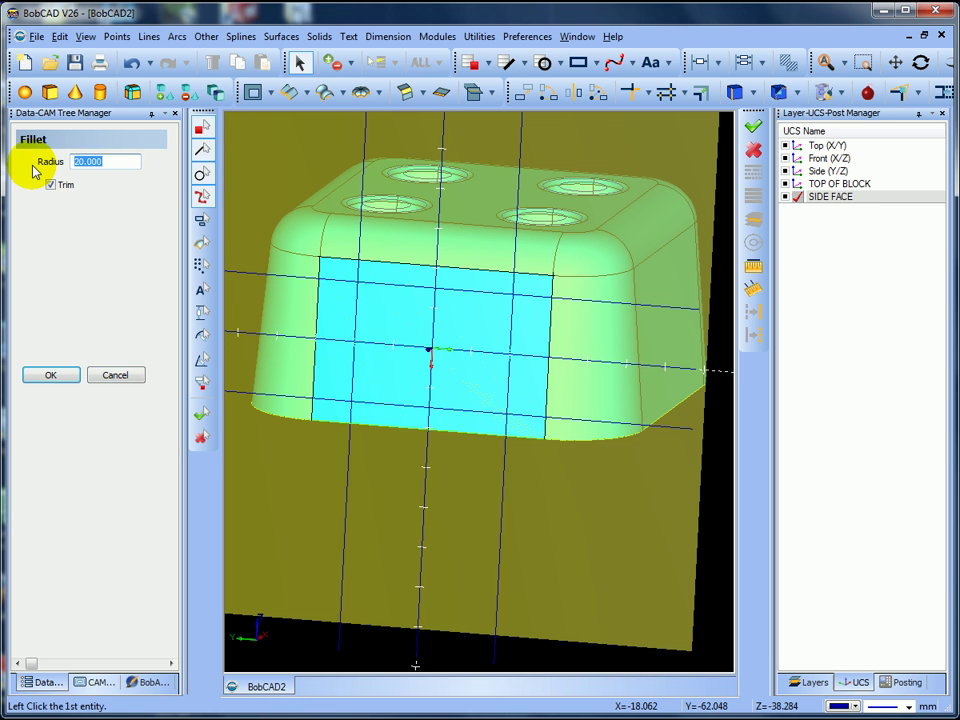
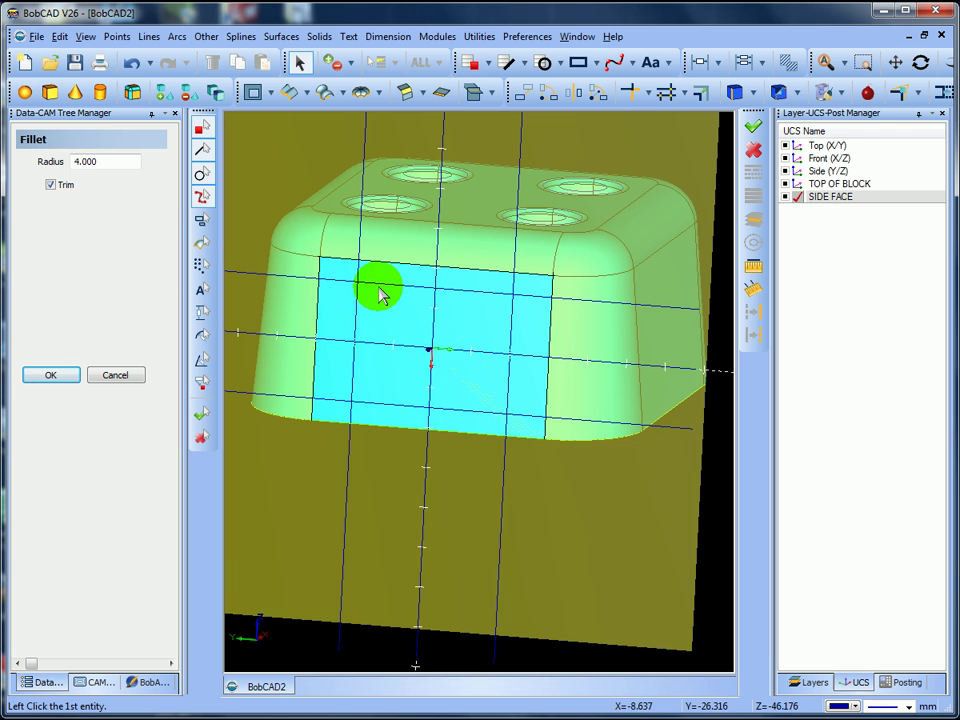
pyautogui.click(345, 330)
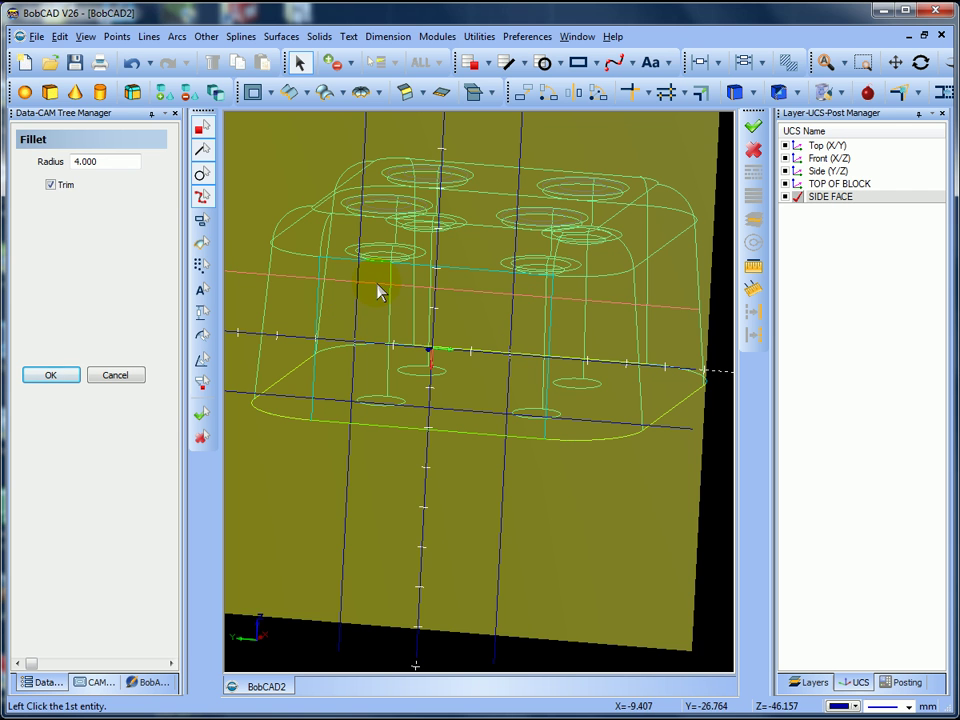
pyautogui.click(366, 296)
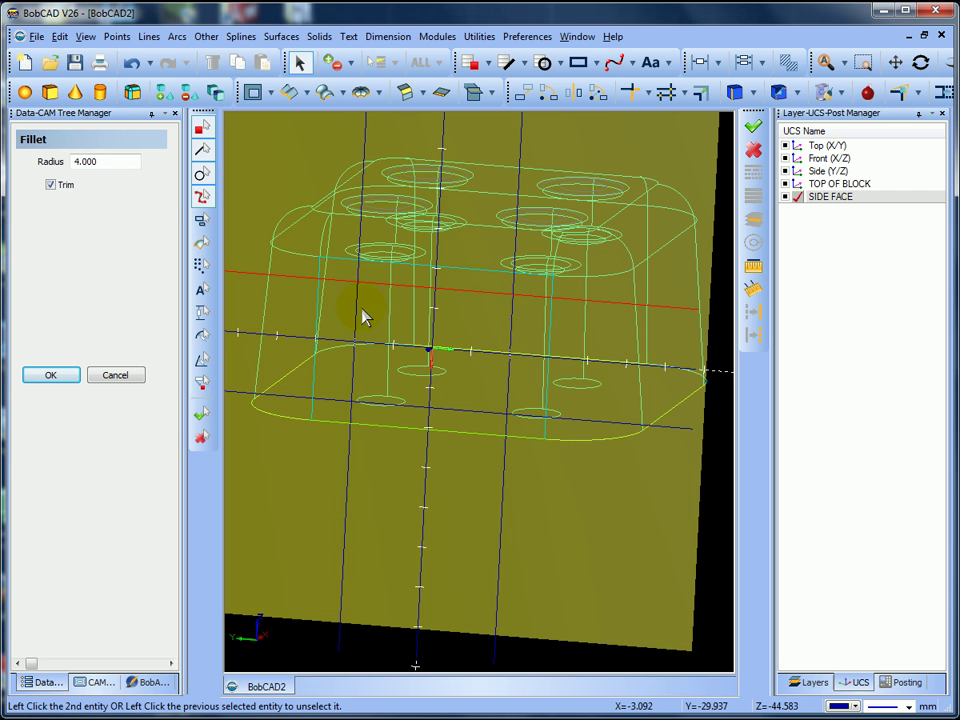
pyautogui.click(362, 318)
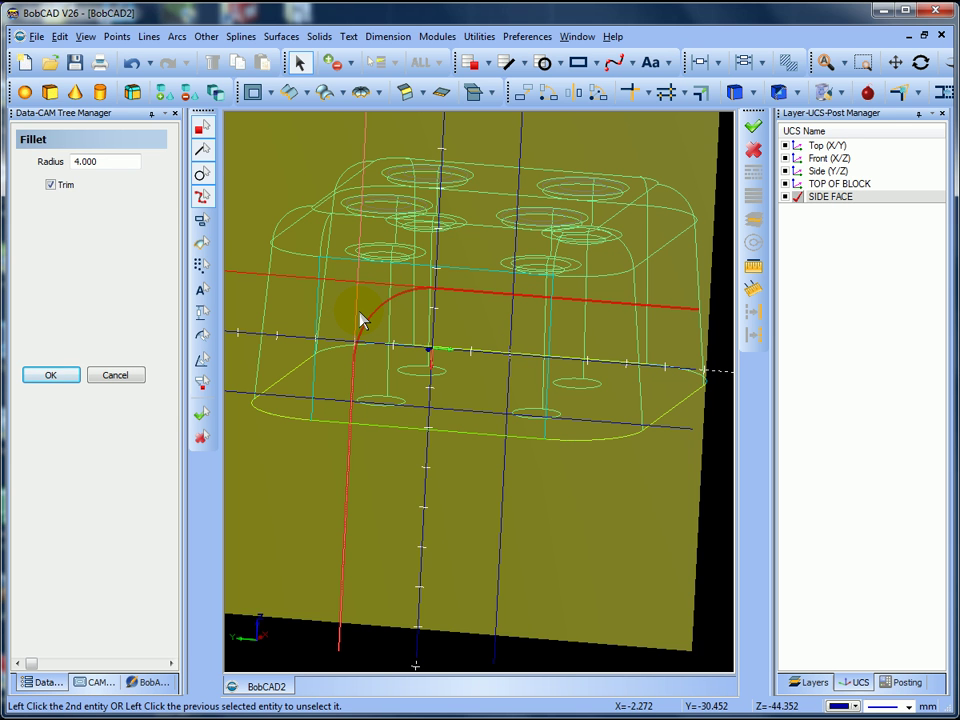
pyautogui.click(362, 318)
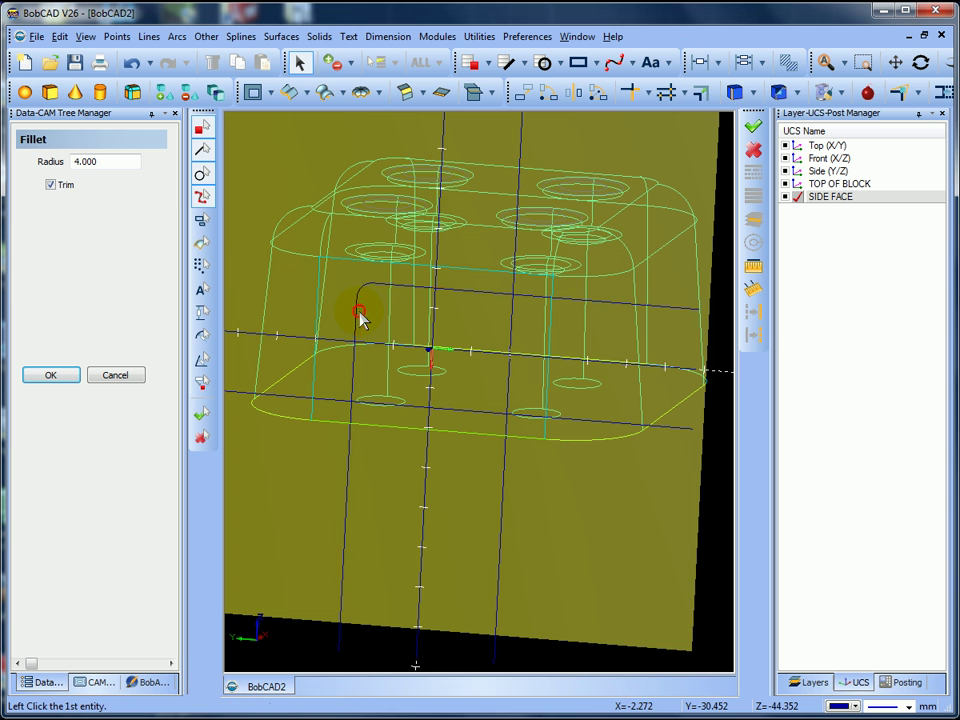
# - Fillet the remaining three corners of the offset lines with the trimmed 4 mm radius to close the rounded rectangle, and end the command
pyautogui.click(352, 384)
pyautogui.click(373, 405)
pyautogui.click(427, 413)
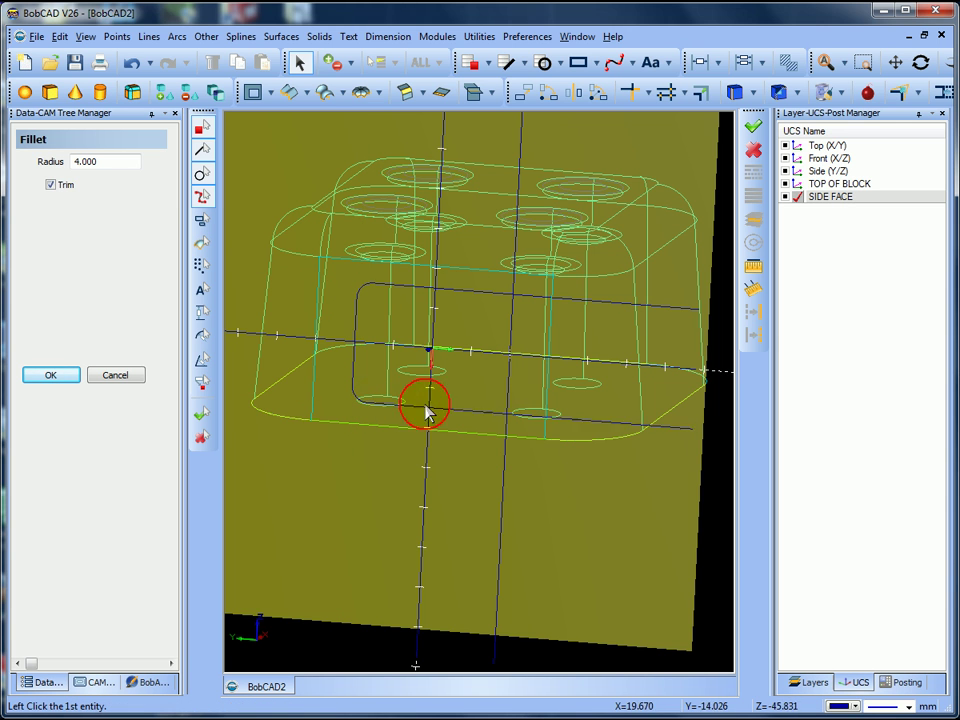
pyautogui.click(478, 414)
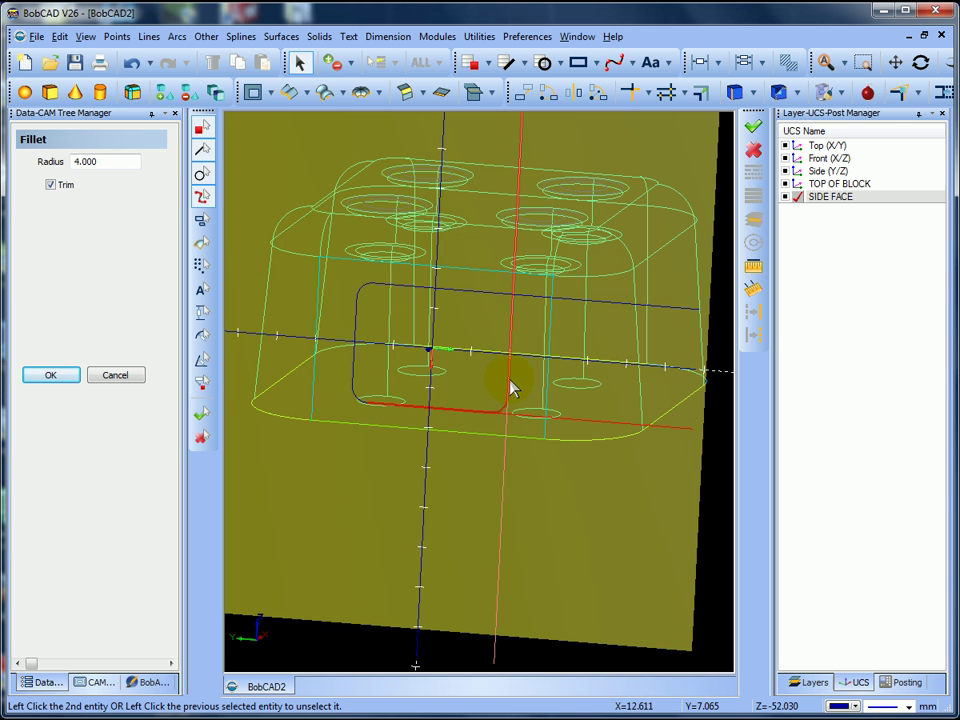
pyautogui.click(509, 386)
pyautogui.click(518, 330)
pyautogui.click(486, 294)
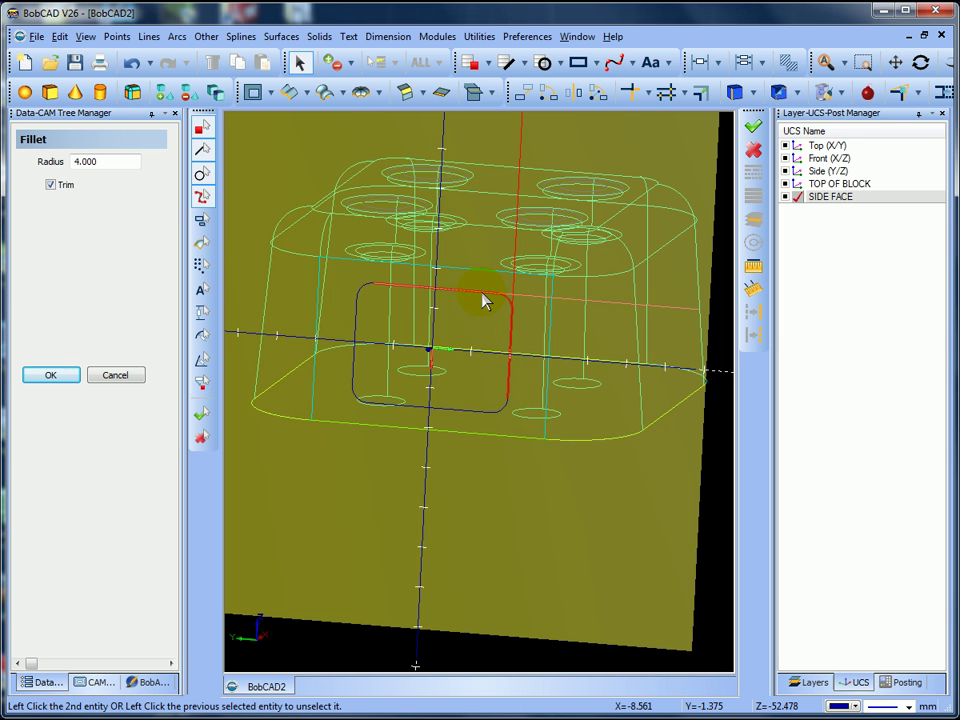
pyautogui.click(483, 296)
pyautogui.rightClick(484, 296)
pyautogui.click(520, 318)
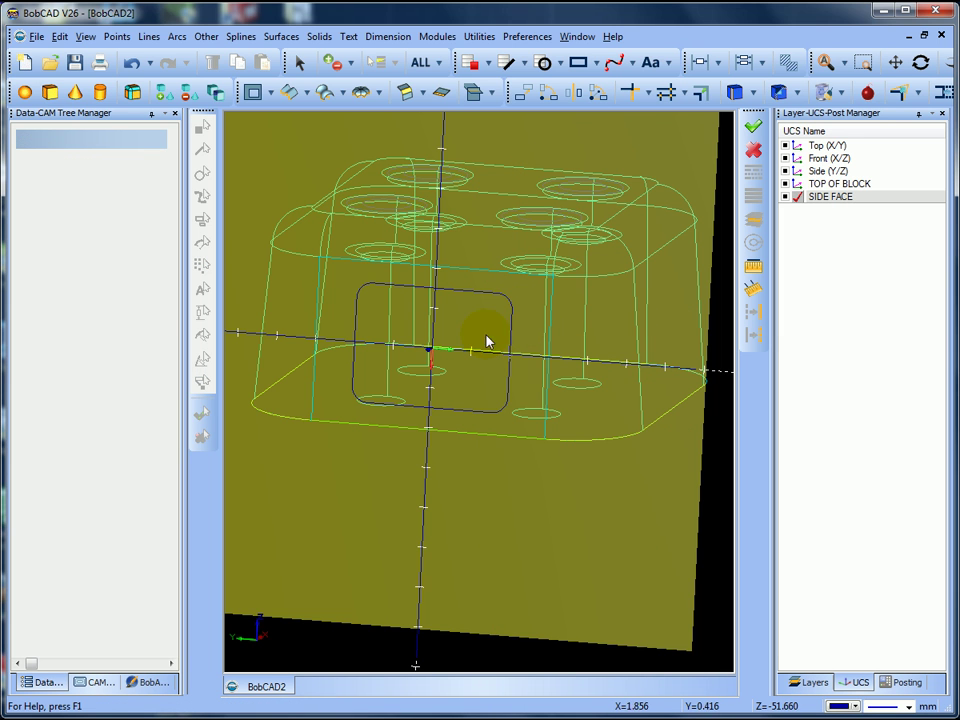
# - Delete the X 0 and Y 0 construction lines crossing the rounded rectangle
pyautogui.click(299, 62)
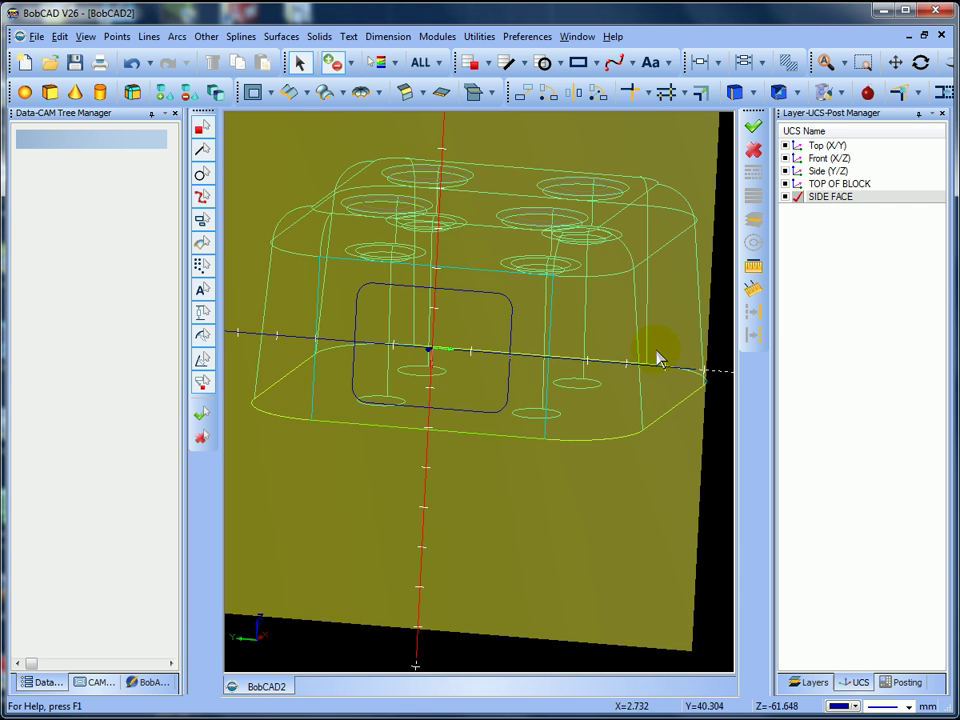
pyautogui.click(672, 370)
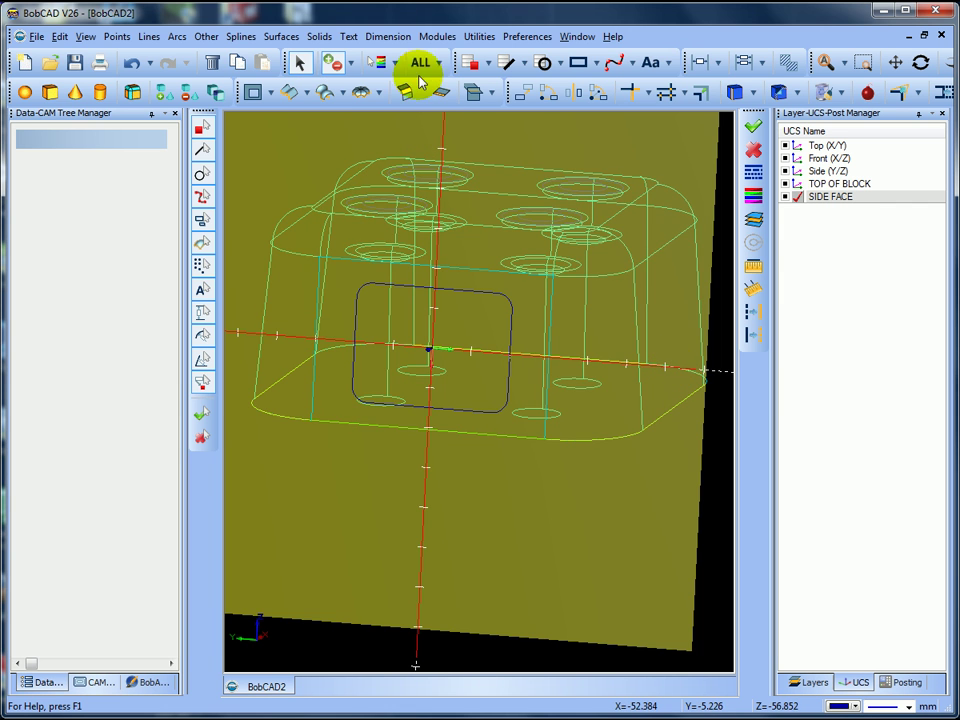
pyautogui.click(213, 63)
# - Set up a curve extrusion of the rounded rectangle with a distance of 50 mm, with caps and along the Z-axis
pyautogui.moveTo(381, 294); pyautogui.dragTo(321, 238, button='middle')
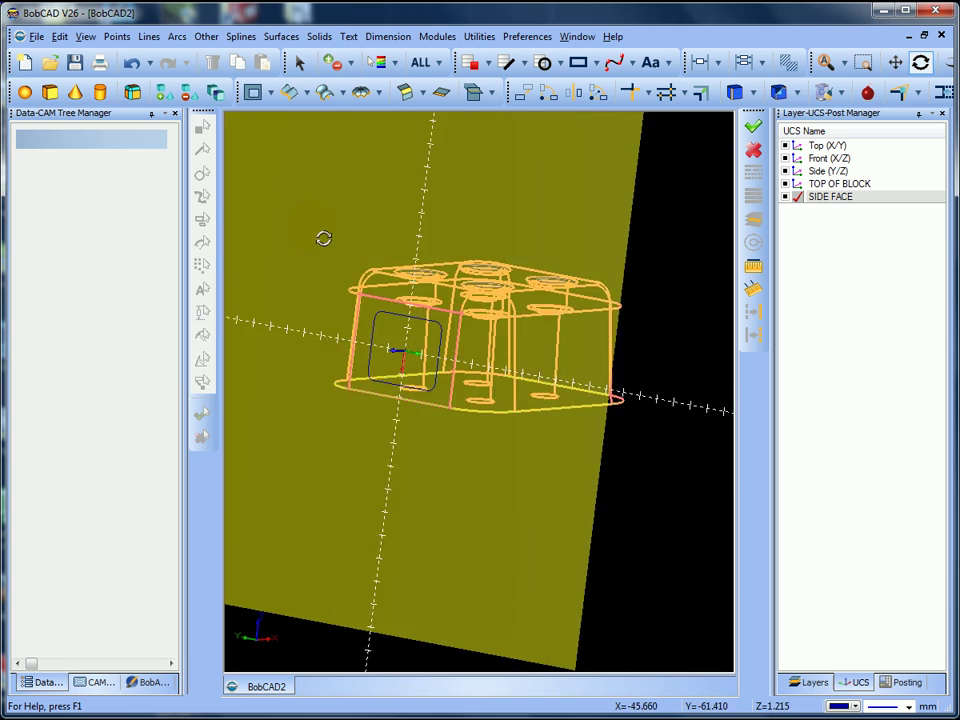
pyautogui.moveTo(405, 333)
pyautogui.mouseDown(button='middle')
pyautogui.moveTo(319, 326)
pyautogui.moveTo(403, 345)
pyautogui.moveTo(399, 333)
pyautogui.moveTo(399, 342)
pyautogui.mouseUp(button='middle')
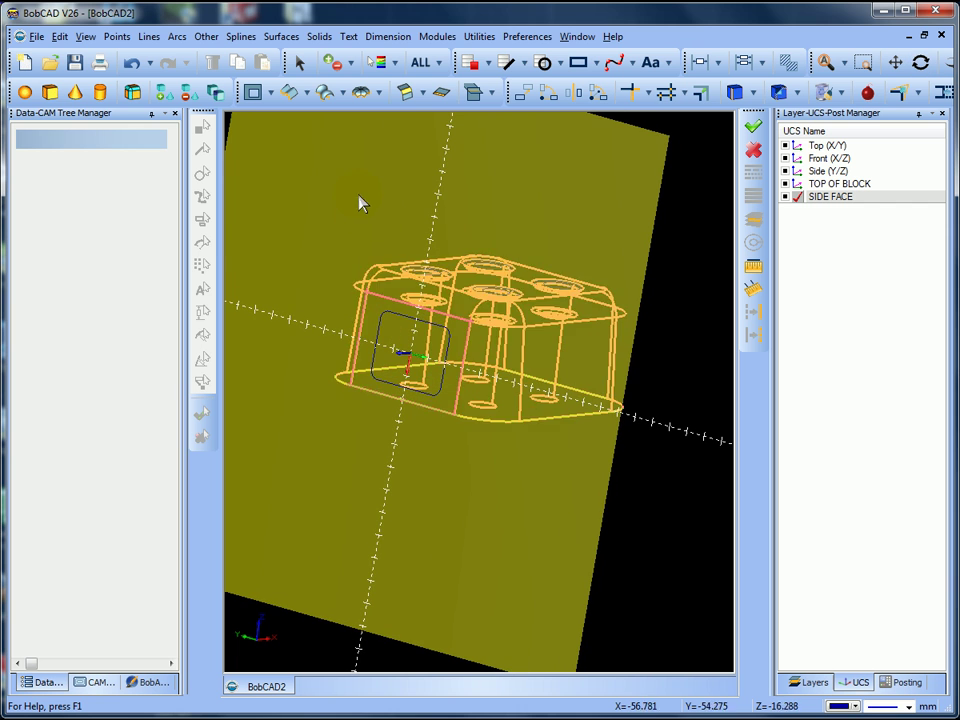
pyautogui.click(308, 95)
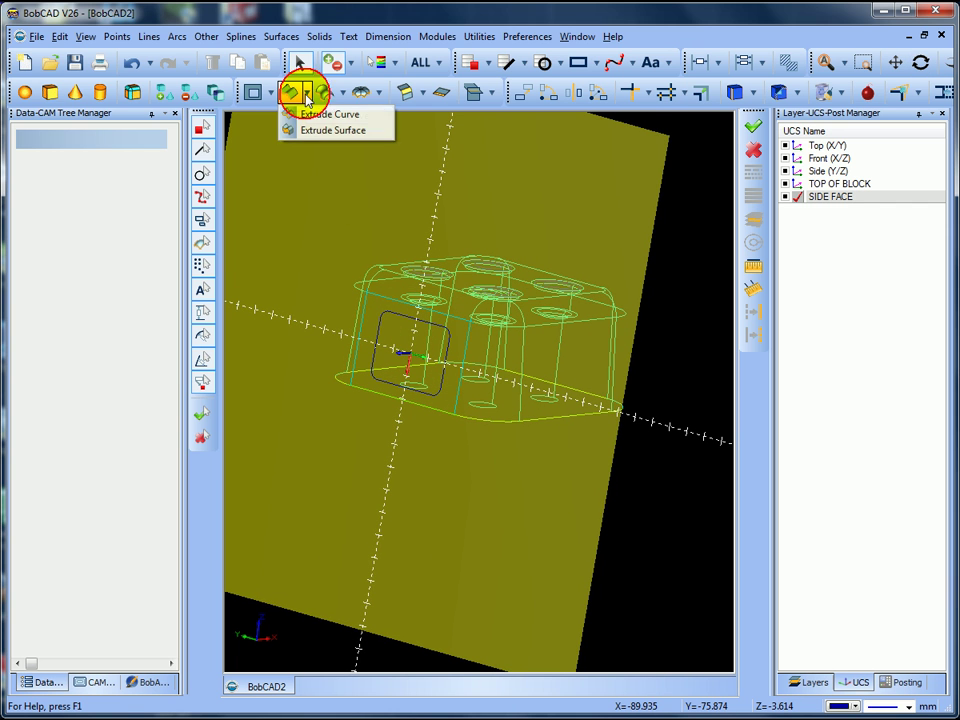
pyautogui.click(318, 116)
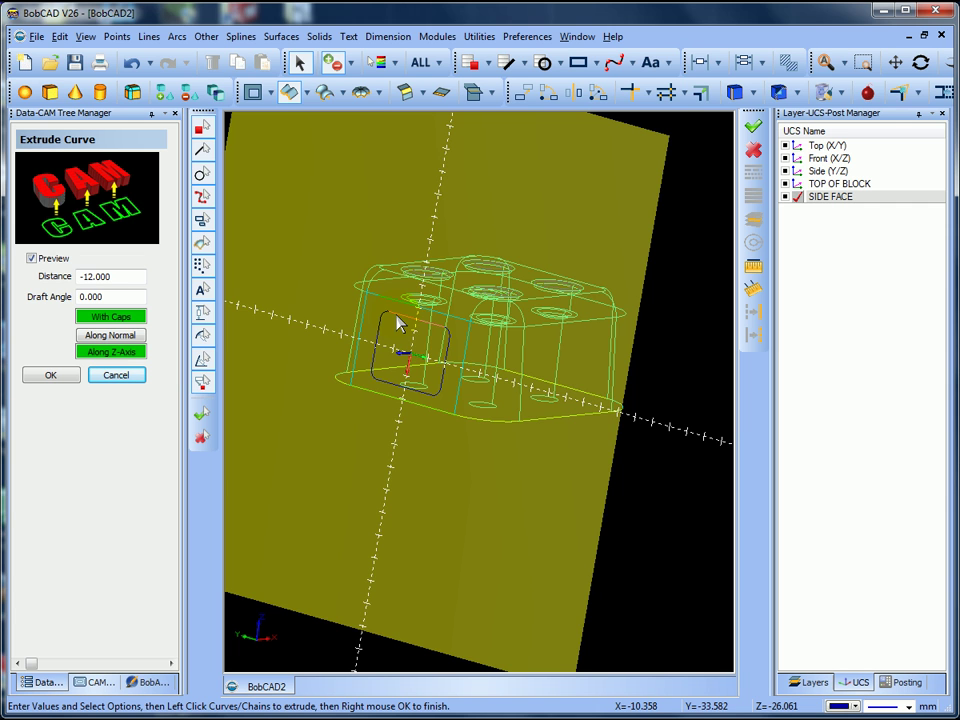
pyautogui.rightClick(396, 321)
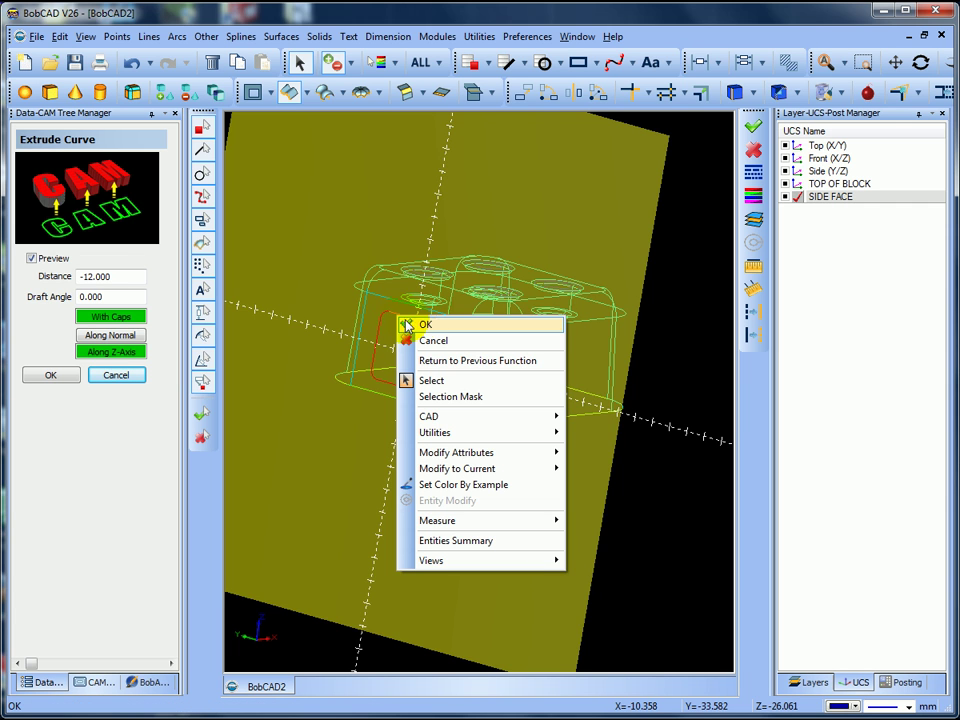
pyautogui.click(117, 278)
pyautogui.moveTo(117, 278); pyautogui.dragTo(11, 268)
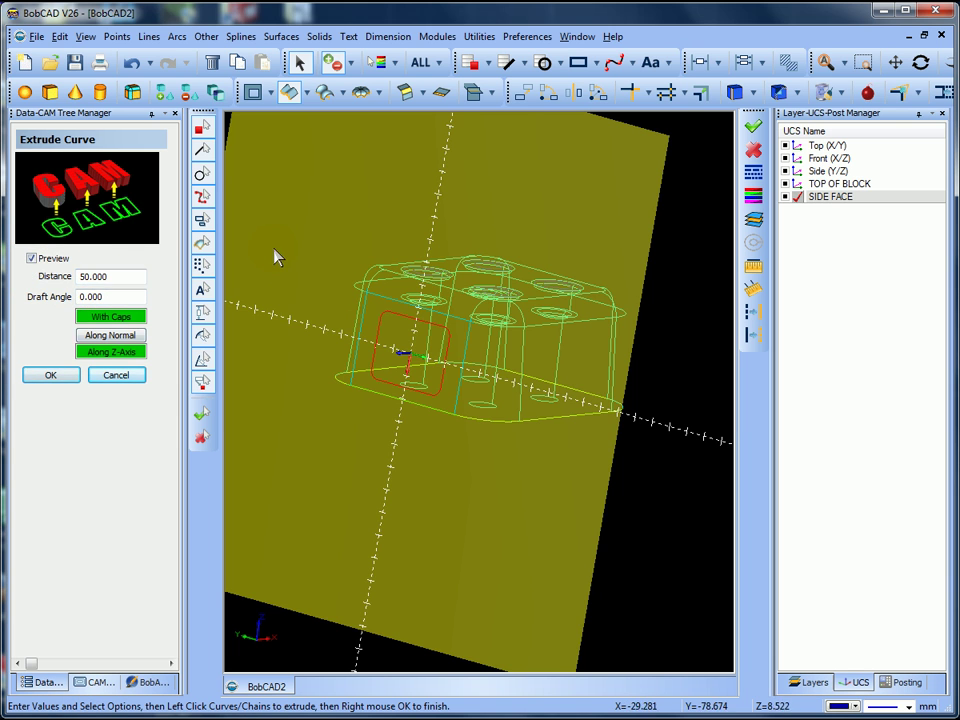
# - Generate the capped extrusion of the rounded rectangle outward from the side face, and end the Extrude Curve command
pyautogui.rightClick(660, 295)
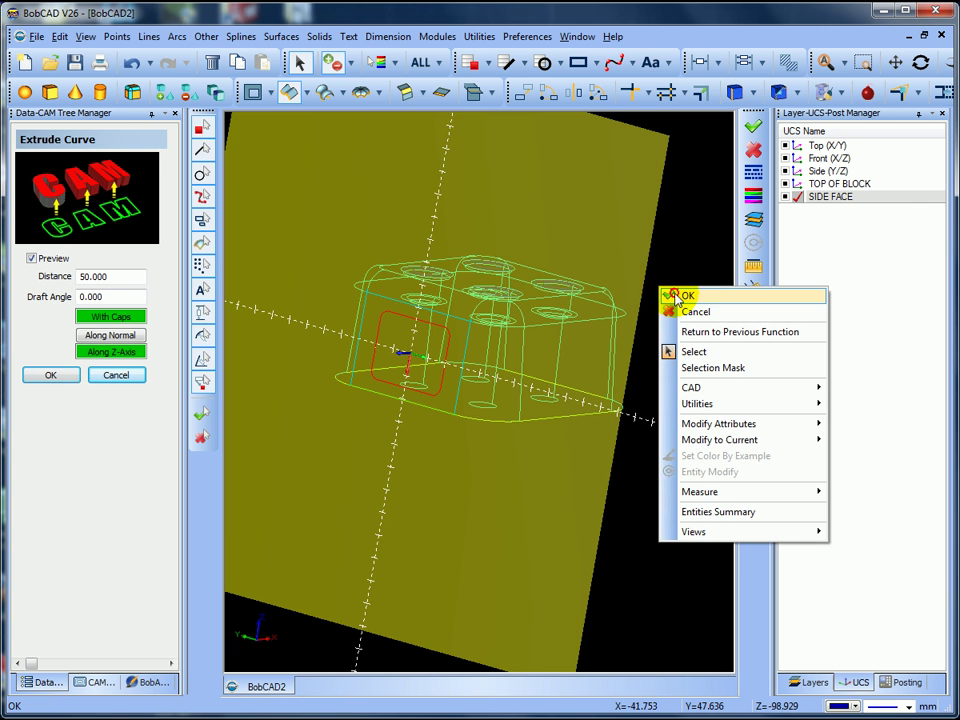
pyautogui.click(676, 297)
pyautogui.moveTo(492, 355); pyautogui.dragTo(313, 489, button='middle')
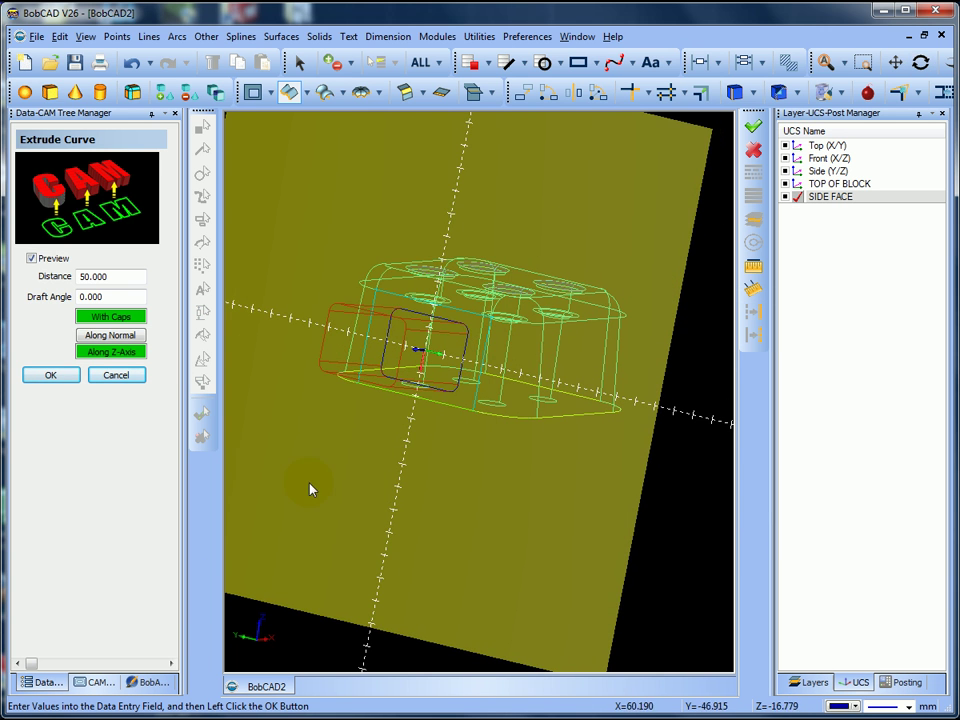
pyautogui.click(60, 376)
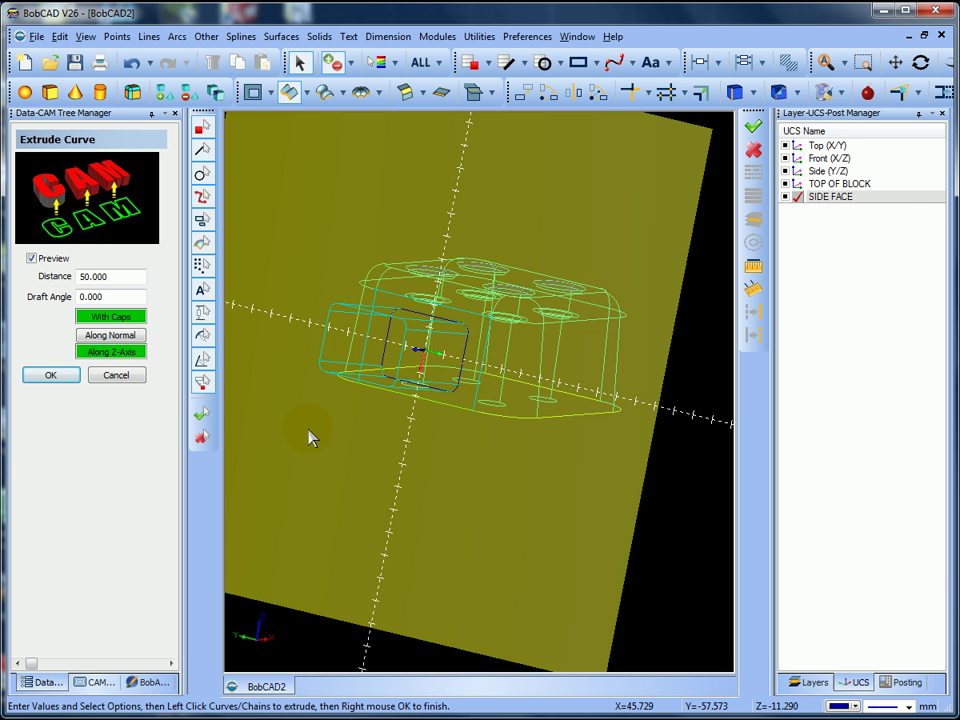
pyautogui.moveTo(332, 366)
pyautogui.mouseDown(button='middle')
pyautogui.moveTo(306, 412)
pyautogui.moveTo(355, 432)
pyautogui.moveTo(336, 364)
pyautogui.moveTo(306, 360)
pyautogui.moveTo(313, 367)
pyautogui.mouseUp(button='middle')
pyautogui.scroll(2, 321, 358)
pyautogui.scroll(-1, 321, 360)
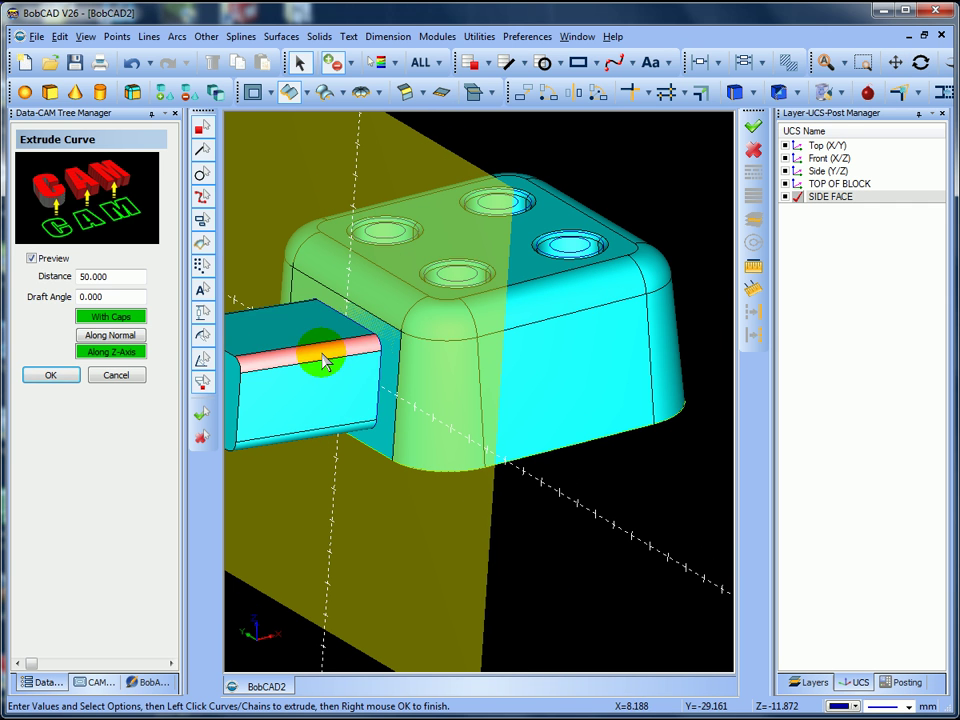
pyautogui.scroll(1, 321, 360)
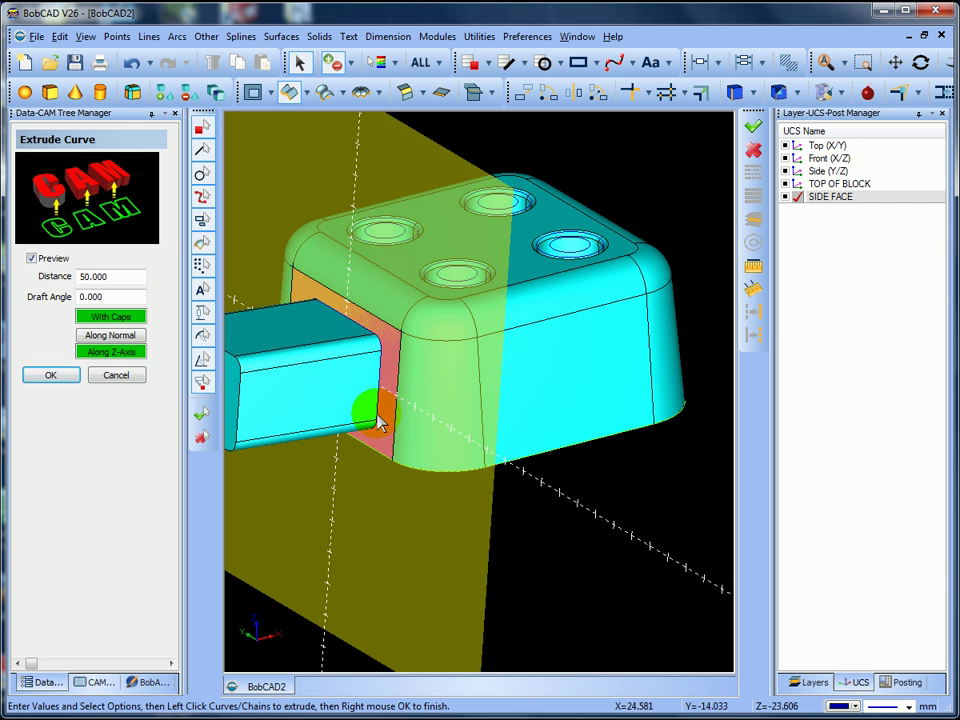
pyautogui.click(137, 380)
# - Set up a constant solid fillet with a radius of 4 mm and tangent propagation
pyautogui.moveTo(231, 401); pyautogui.dragTo(291, 386, button='middle')
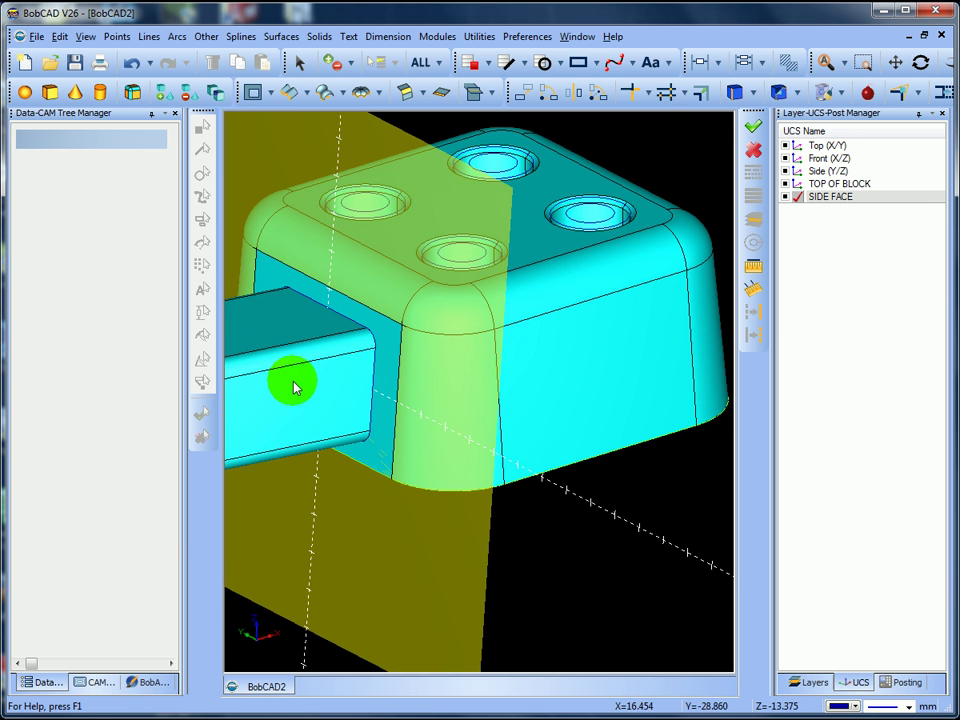
pyautogui.click(132, 91)
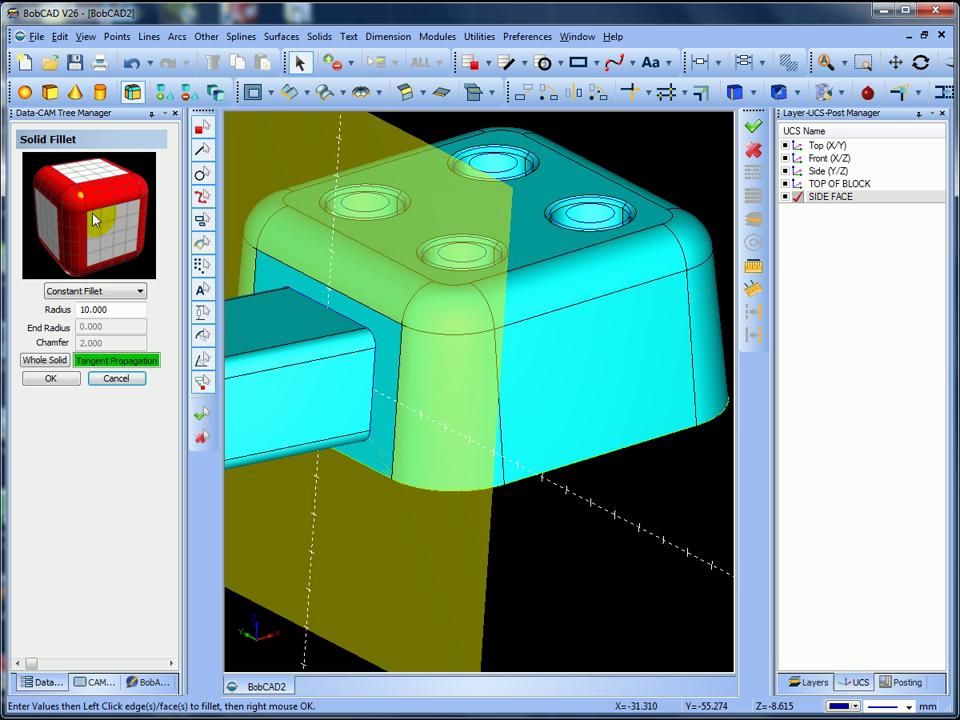
pyautogui.doubleClick(118, 310)
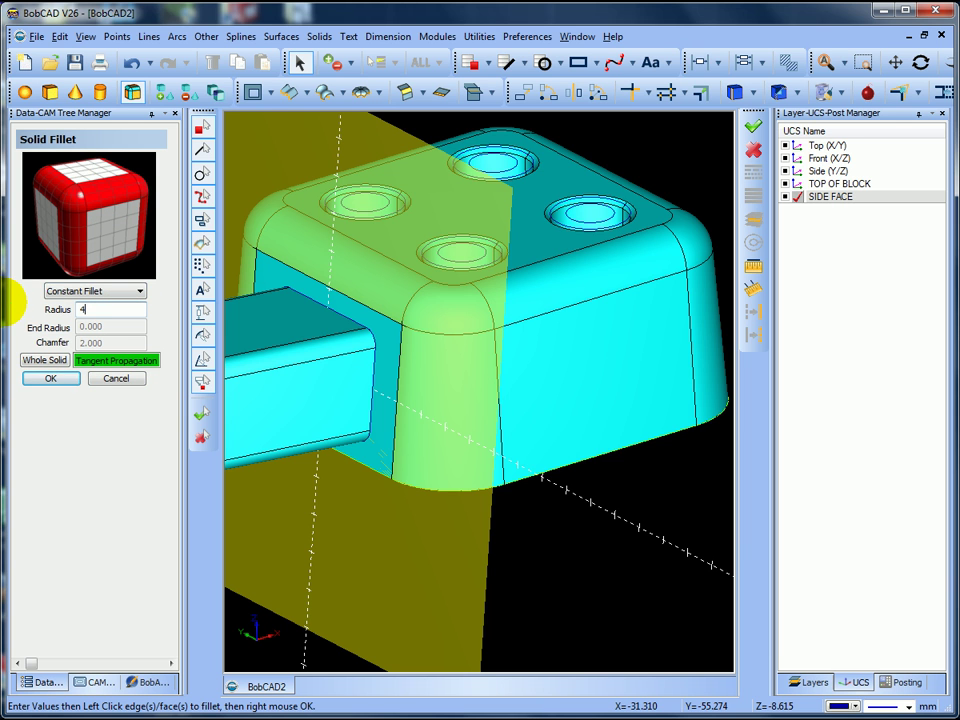
pyautogui.click(63, 380)
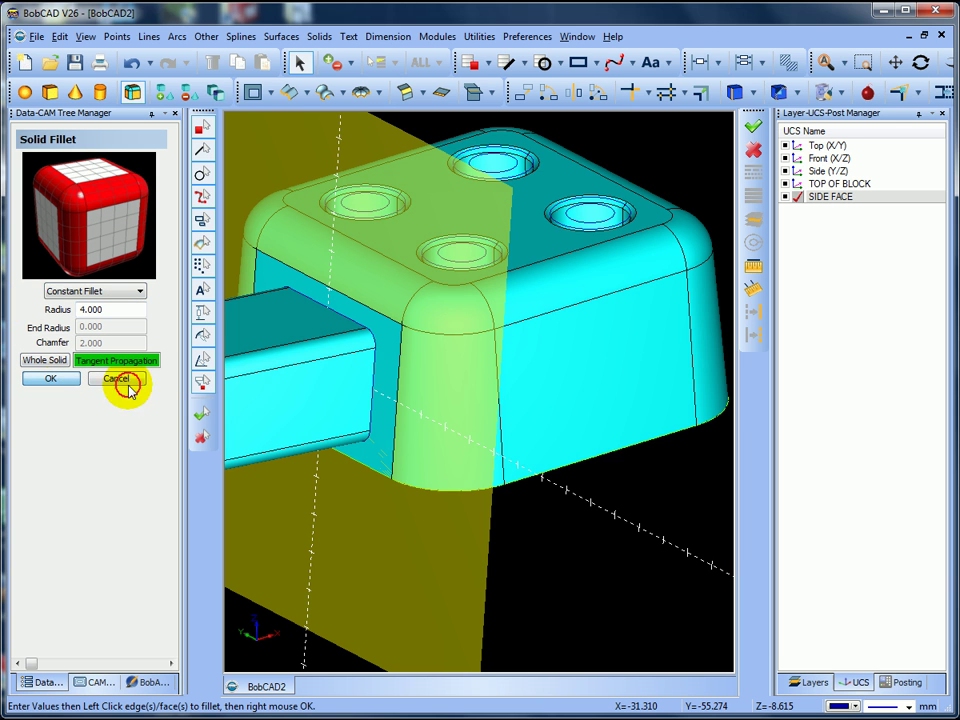
# - Try to fillet the extruded boss's inner end edge at the side face with the 4 mm radius
pyautogui.click(372, 343)
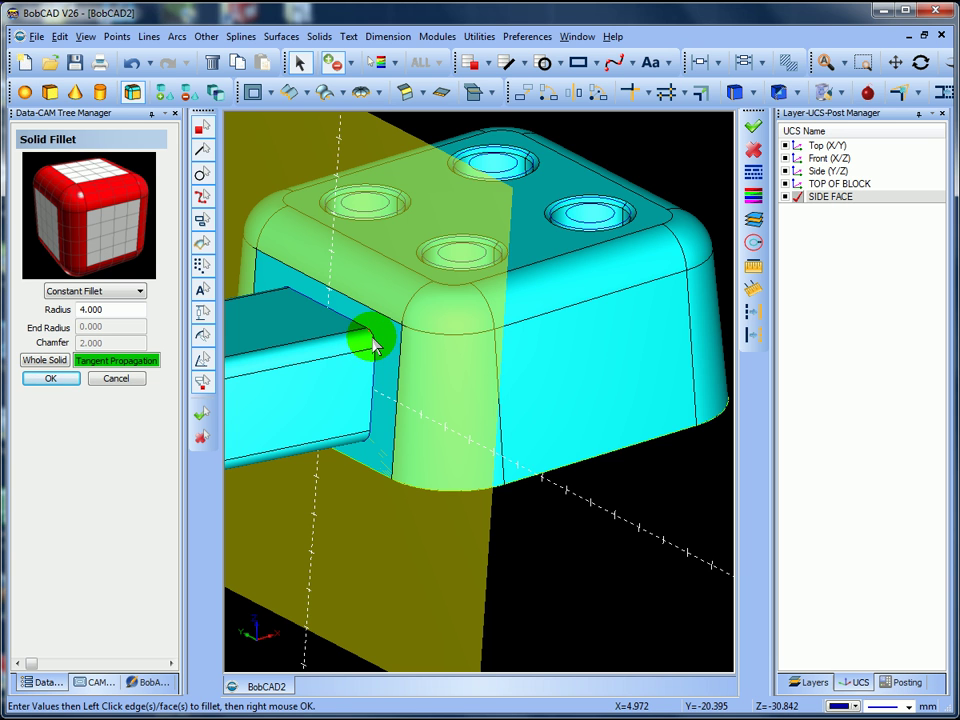
pyautogui.rightClick(372, 343)
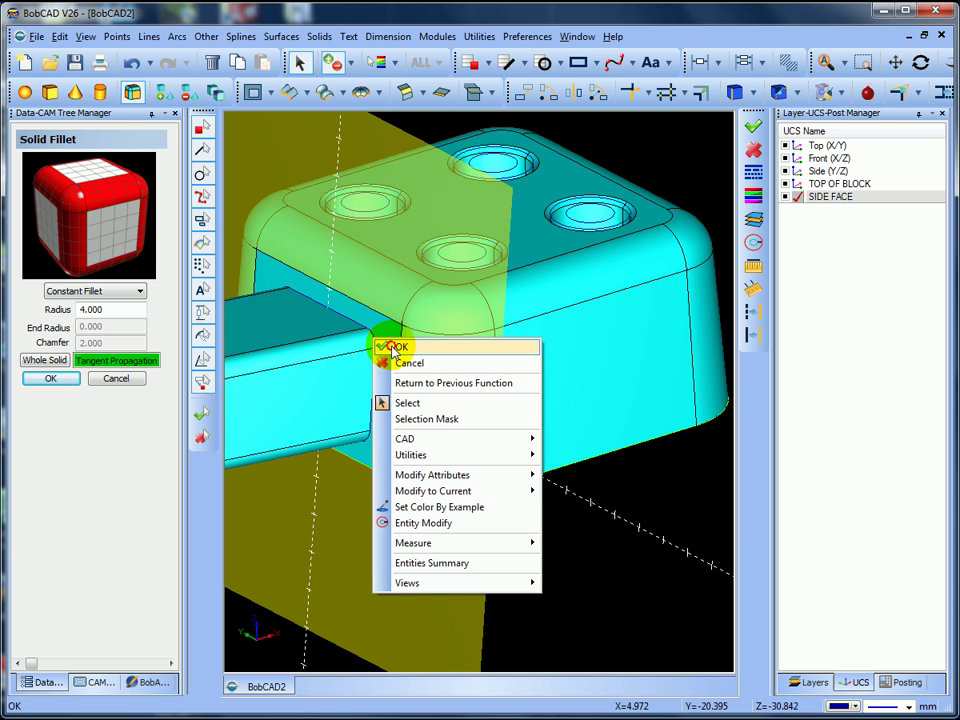
pyautogui.click(393, 348)
pyautogui.moveTo(392, 349); pyautogui.dragTo(358, 366, button='middle')
# - Undo the last fillet on the extruded boss and leave the Solid Fillet command
pyautogui.click(277, 365)
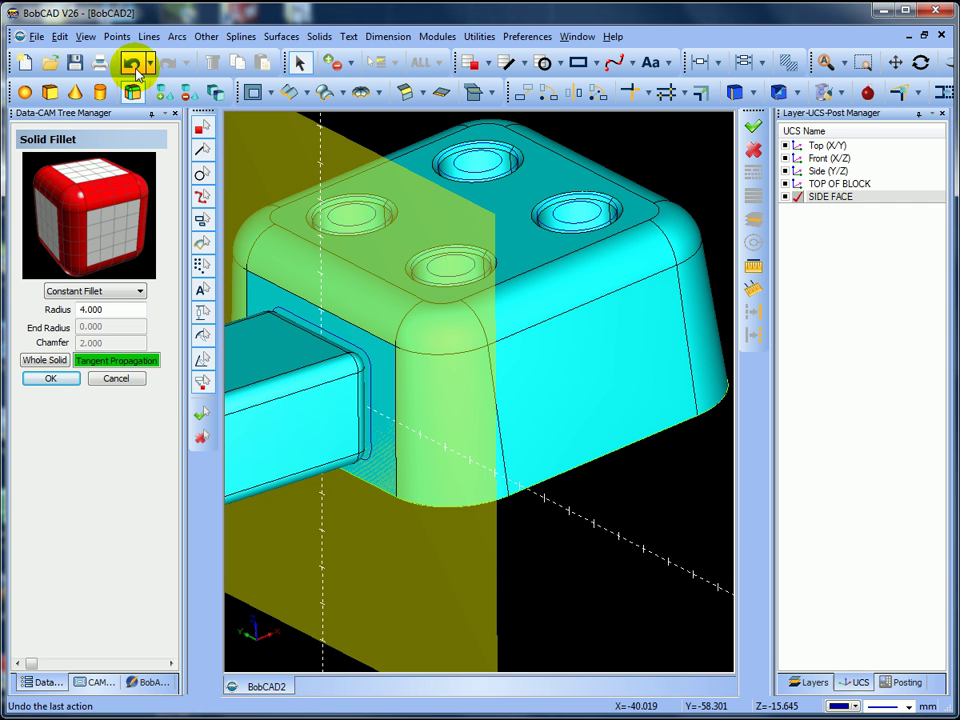
pyautogui.moveTo(285, 278)
pyautogui.mouseDown(button='middle')
pyautogui.moveTo(306, 276)
pyautogui.moveTo(295, 278)
pyautogui.mouseUp(button='middle')
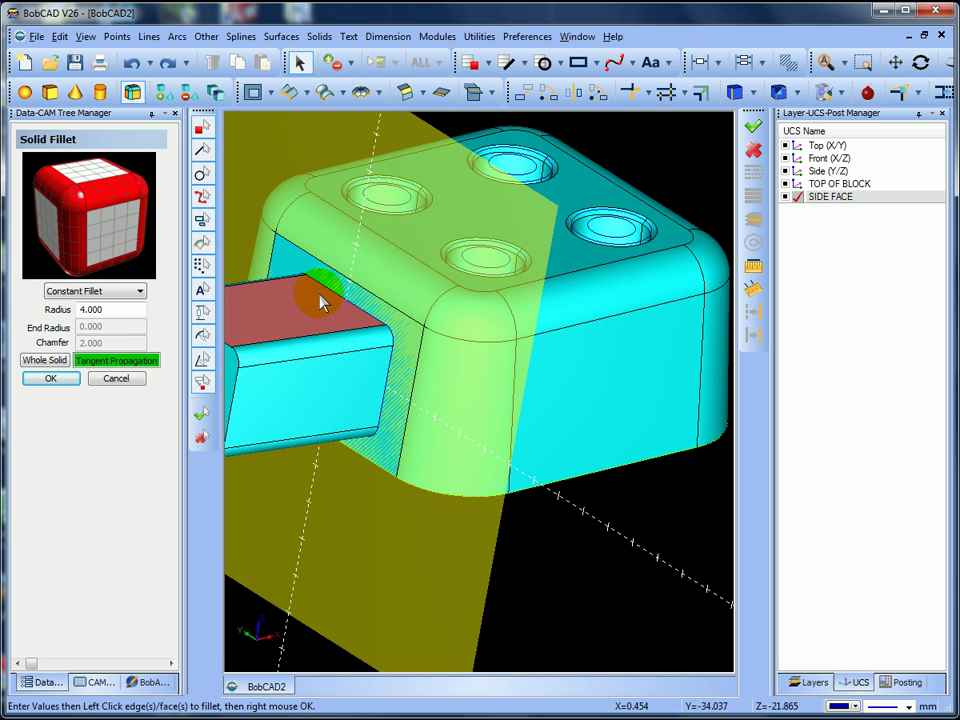
pyautogui.click(98, 379)
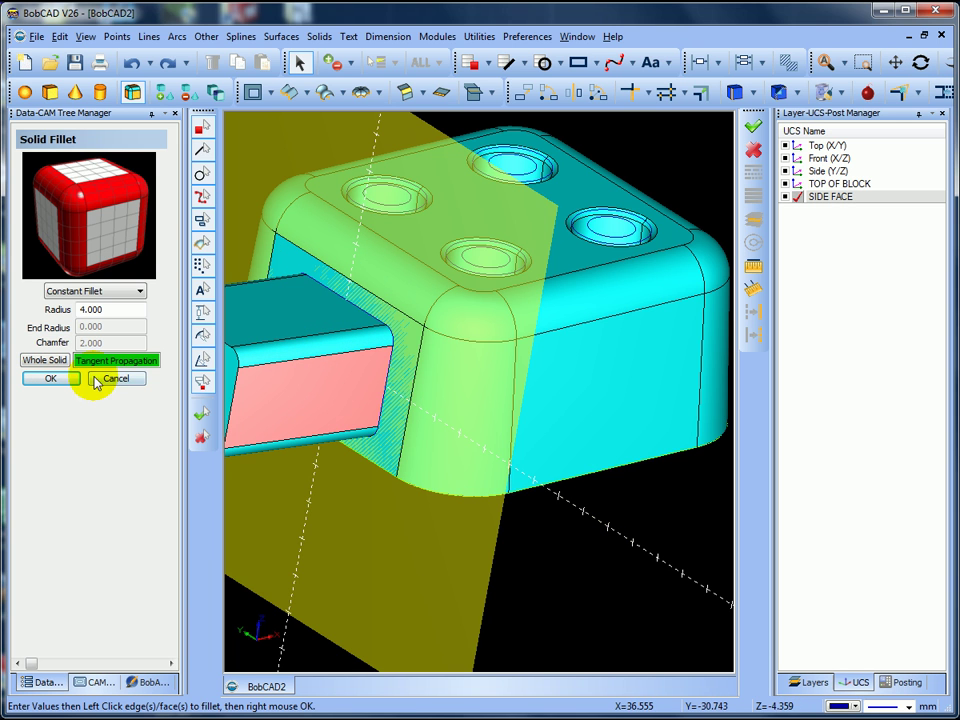
pyautogui.rightClick(578, 551)
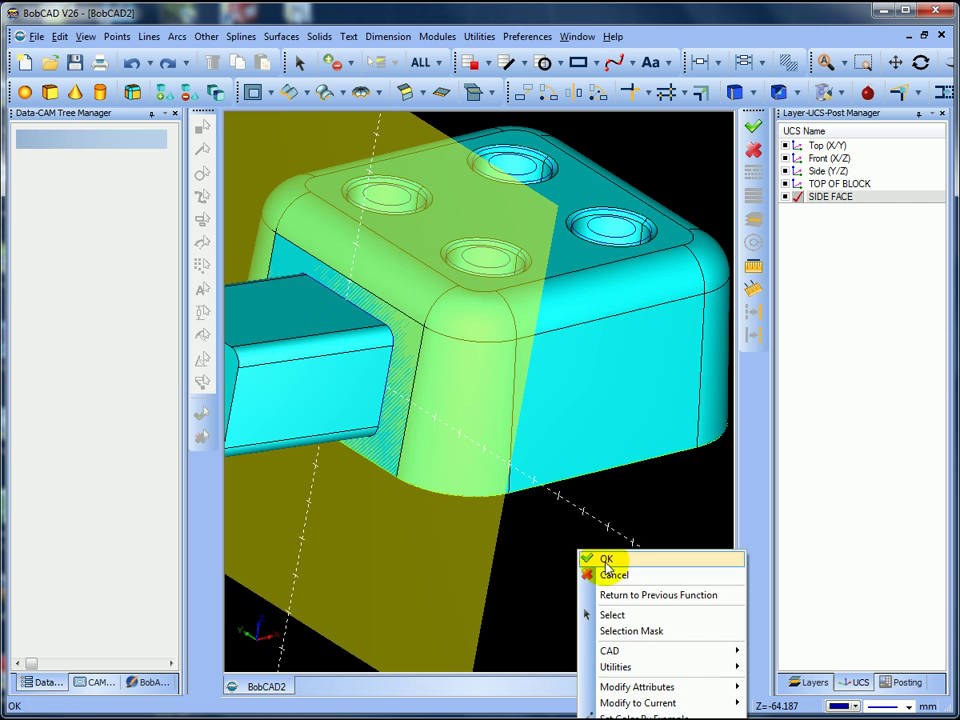
pyautogui.click(611, 575)
pyautogui.moveTo(604, 528); pyautogui.dragTo(605, 551, button='middle')
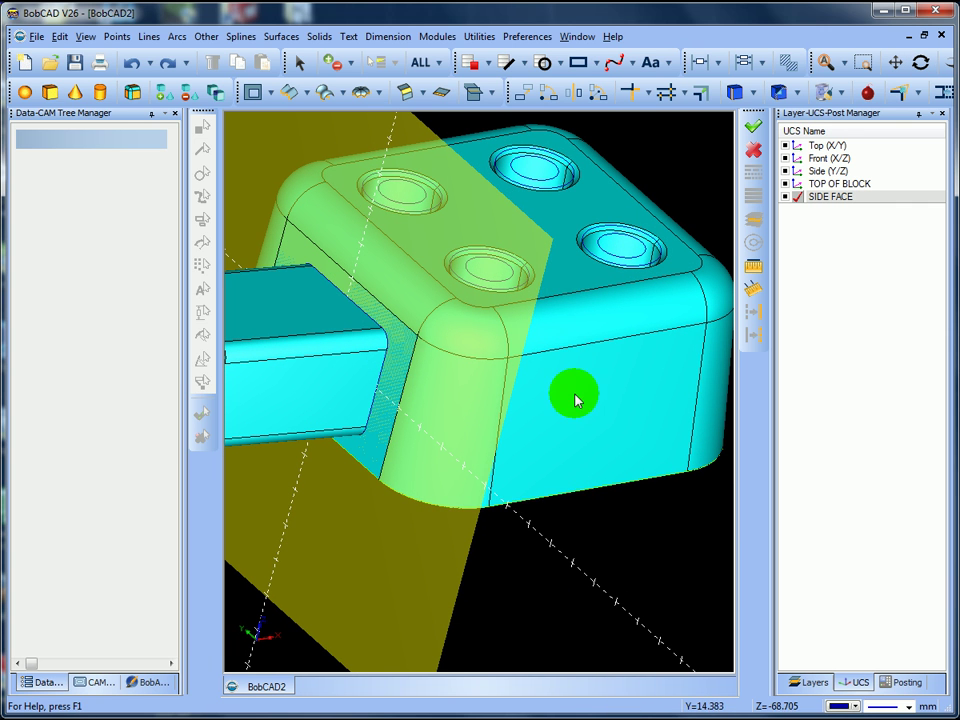
# - Join the block and the extruded boss into one solid with a Boolean Add, and end the command
pyautogui.click(299, 62)
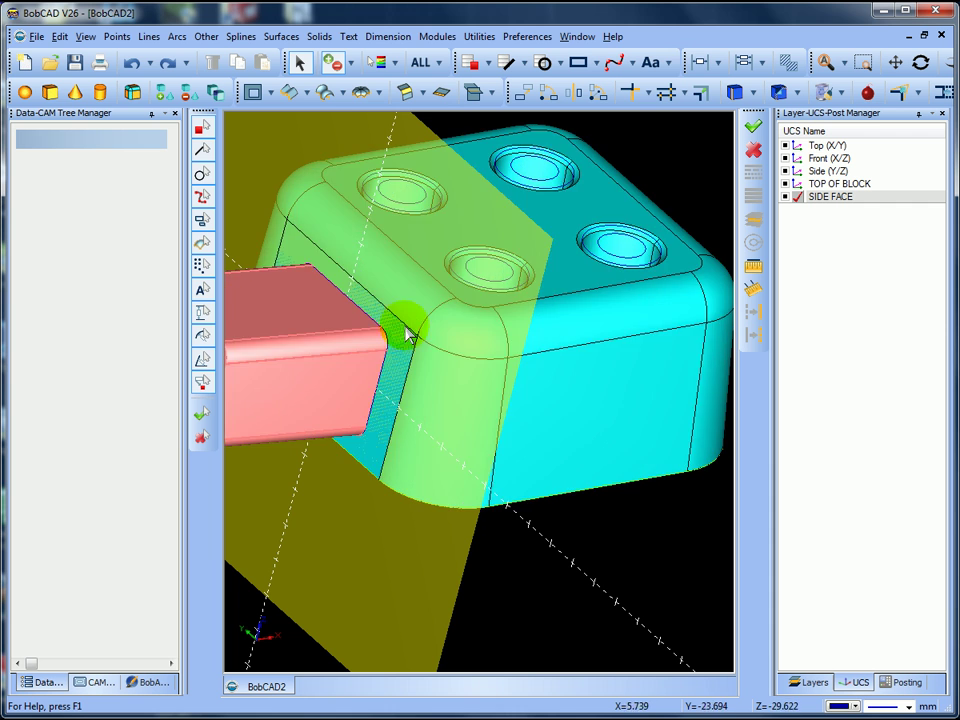
pyautogui.click(320, 40)
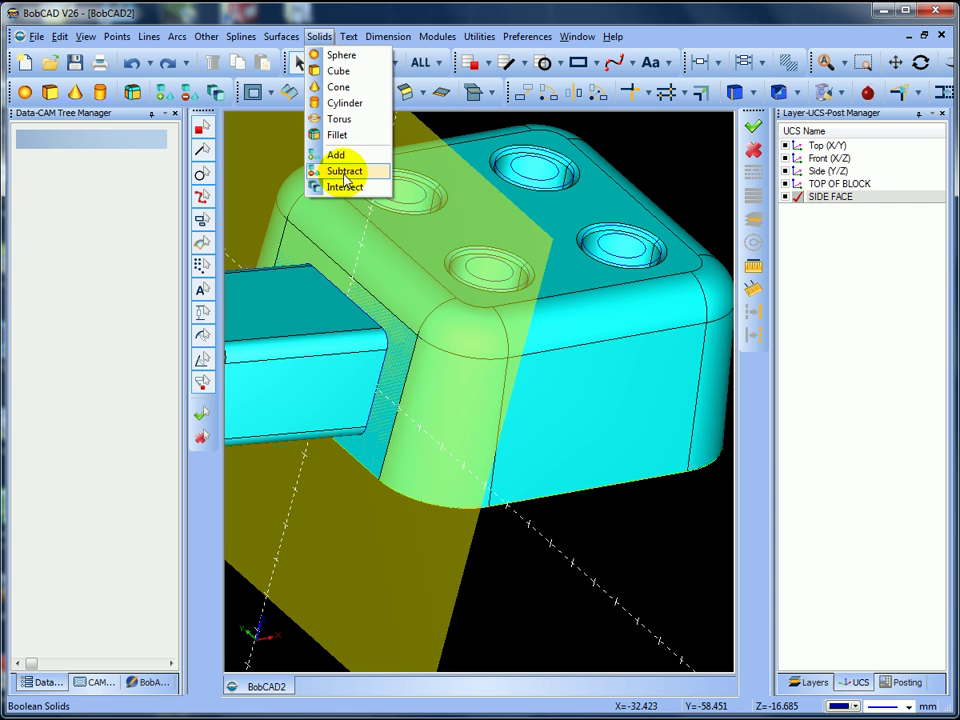
pyautogui.click(341, 156)
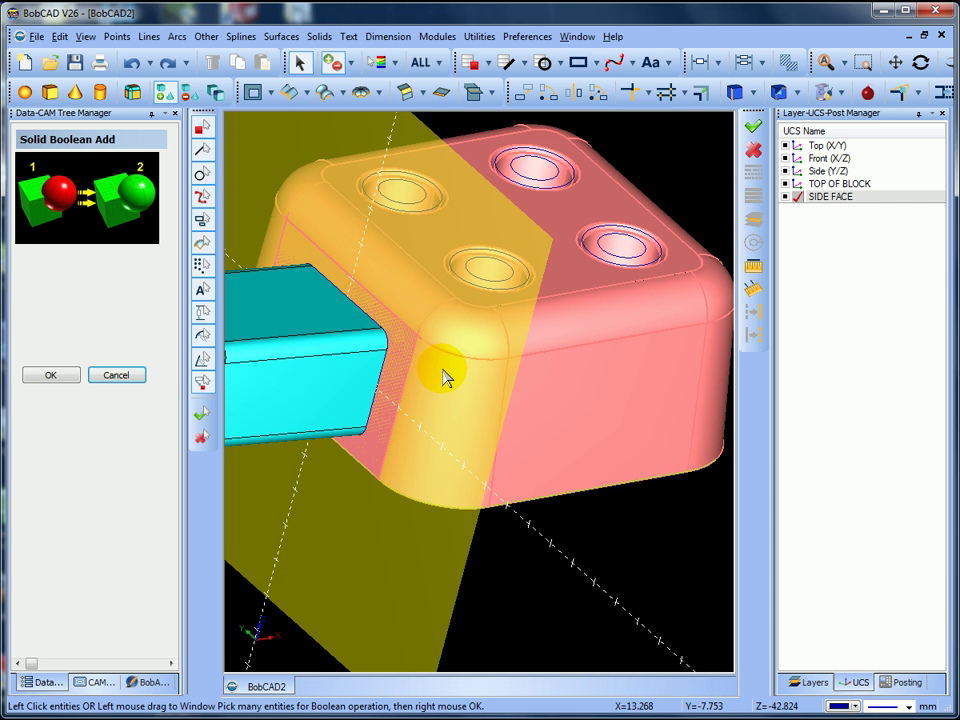
pyautogui.click(440, 370)
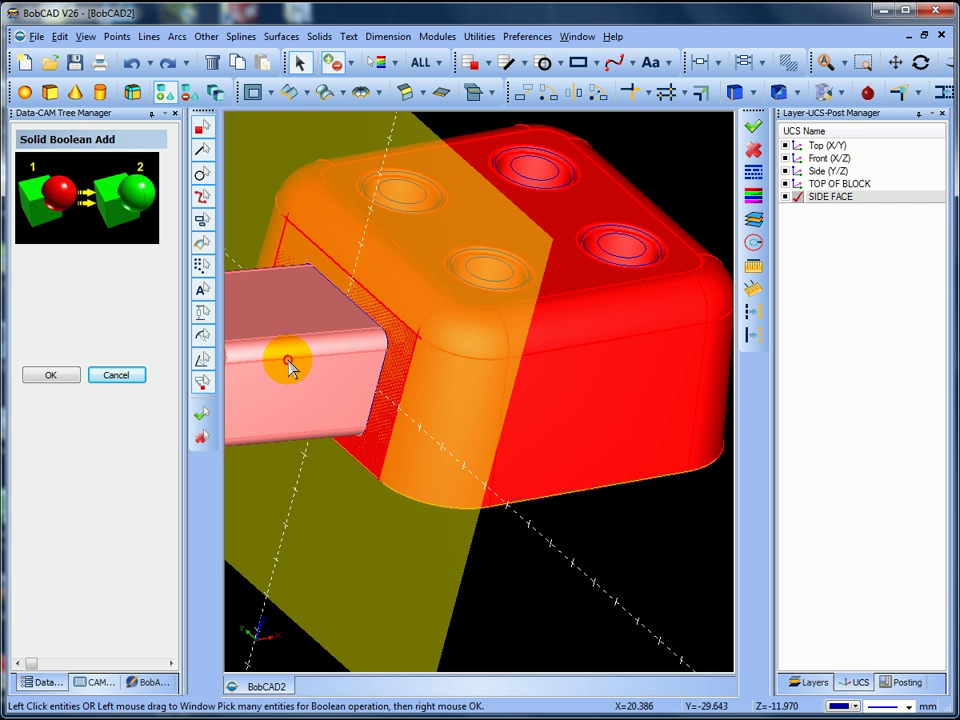
pyautogui.click(288, 368)
pyautogui.rightClick(607, 573)
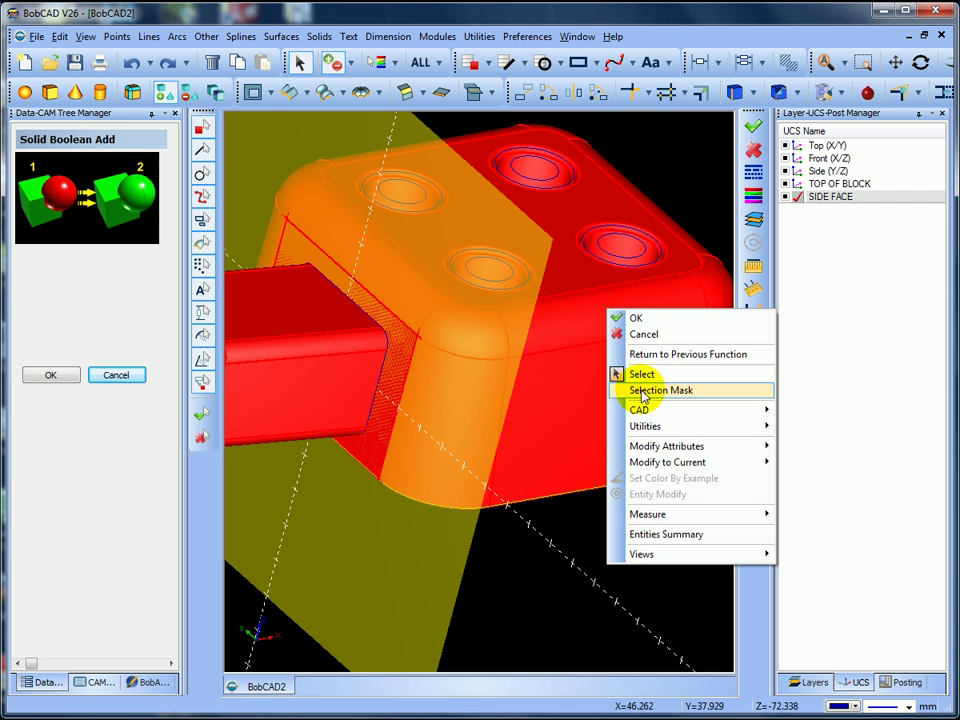
pyautogui.click(645, 318)
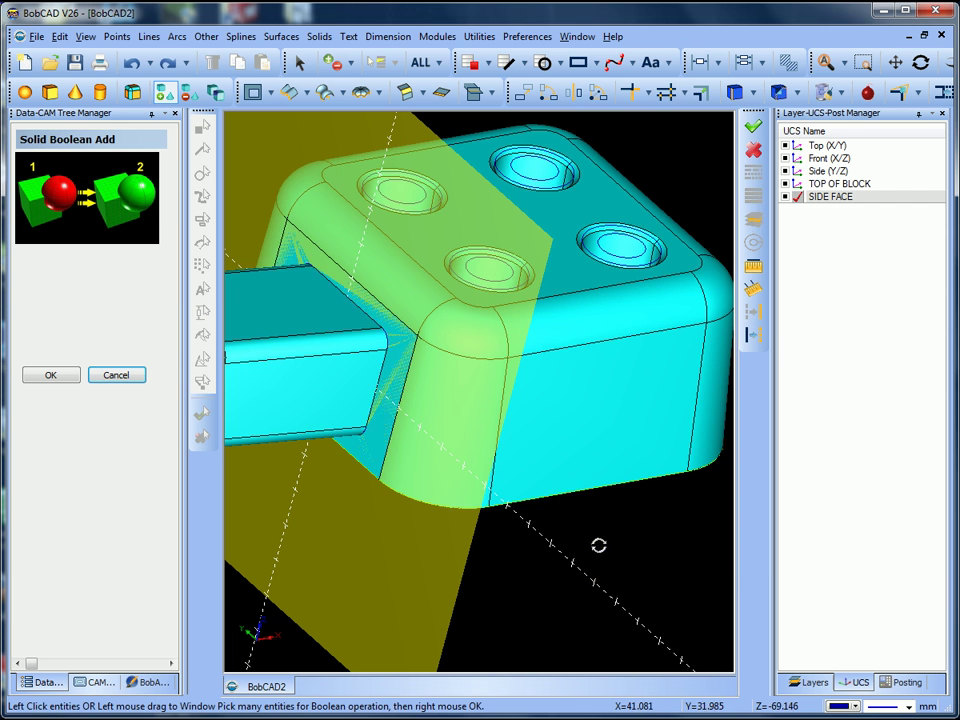
pyautogui.moveTo(599, 545); pyautogui.dragTo(602, 531, button='middle')
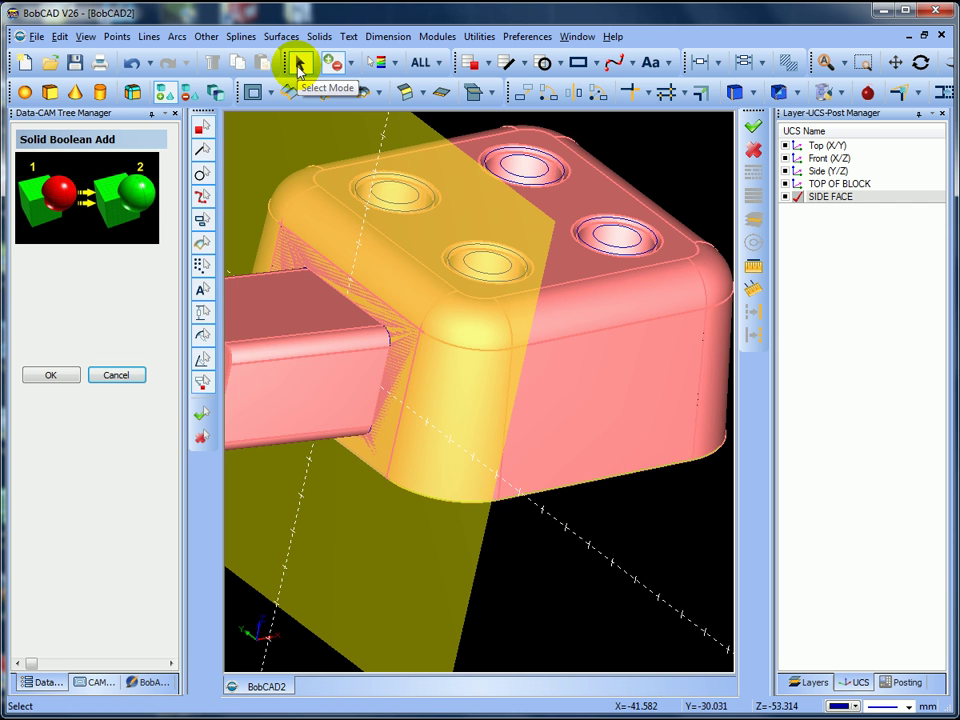
pyautogui.click(112, 376)
pyautogui.moveTo(461, 489); pyautogui.dragTo(456, 482, button='middle')
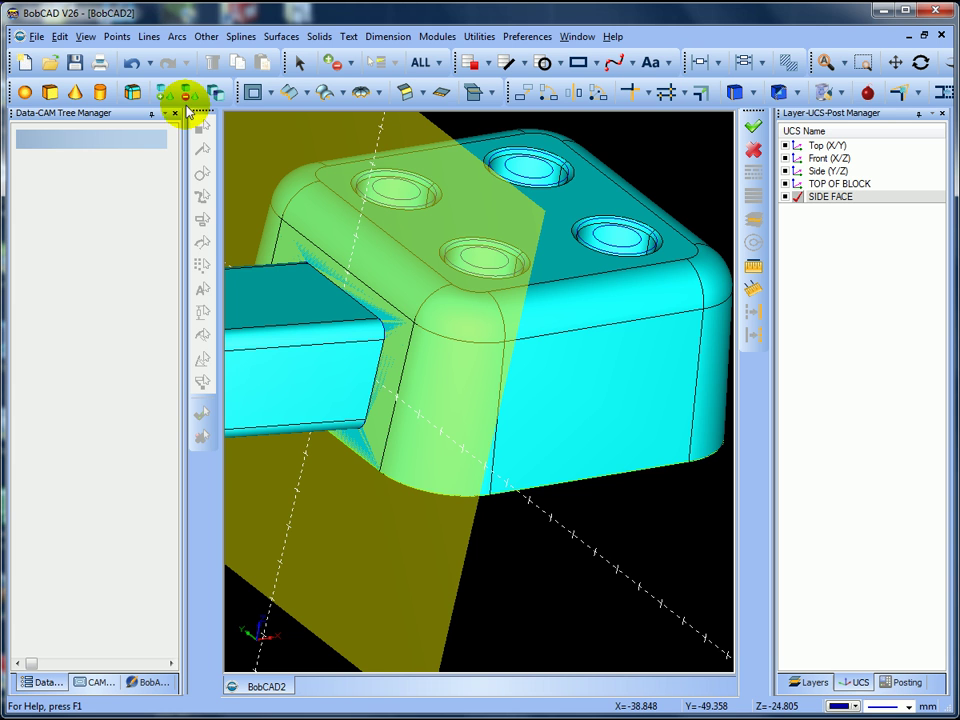
# - Fillet the edge where the boss meets the block's side face with a 4 mm radius, and end the command
pyautogui.click(132, 92)
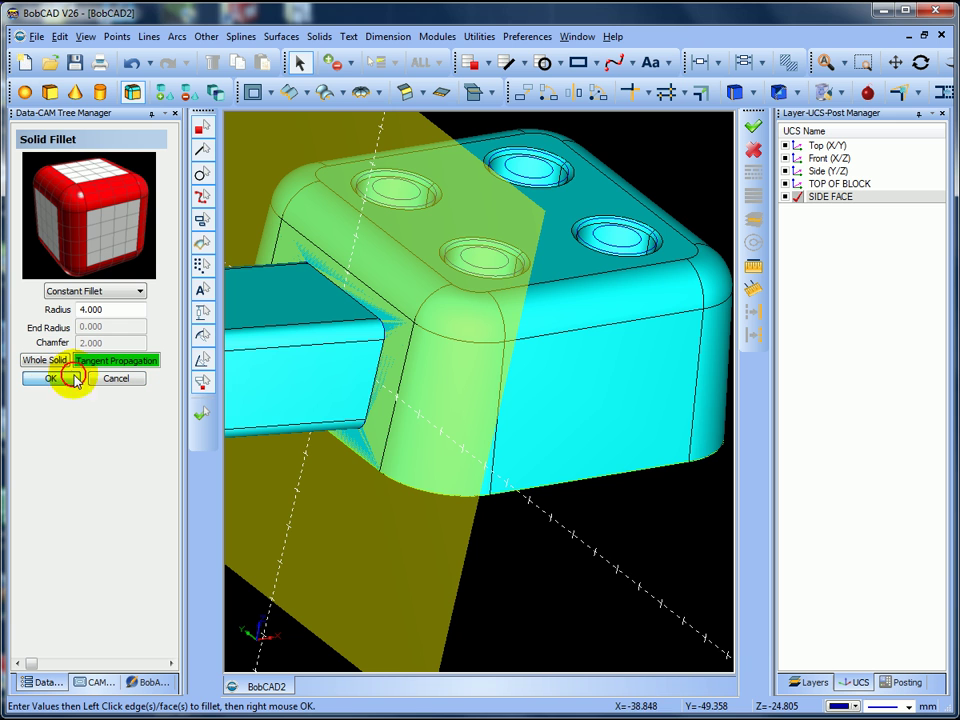
pyautogui.click(376, 357)
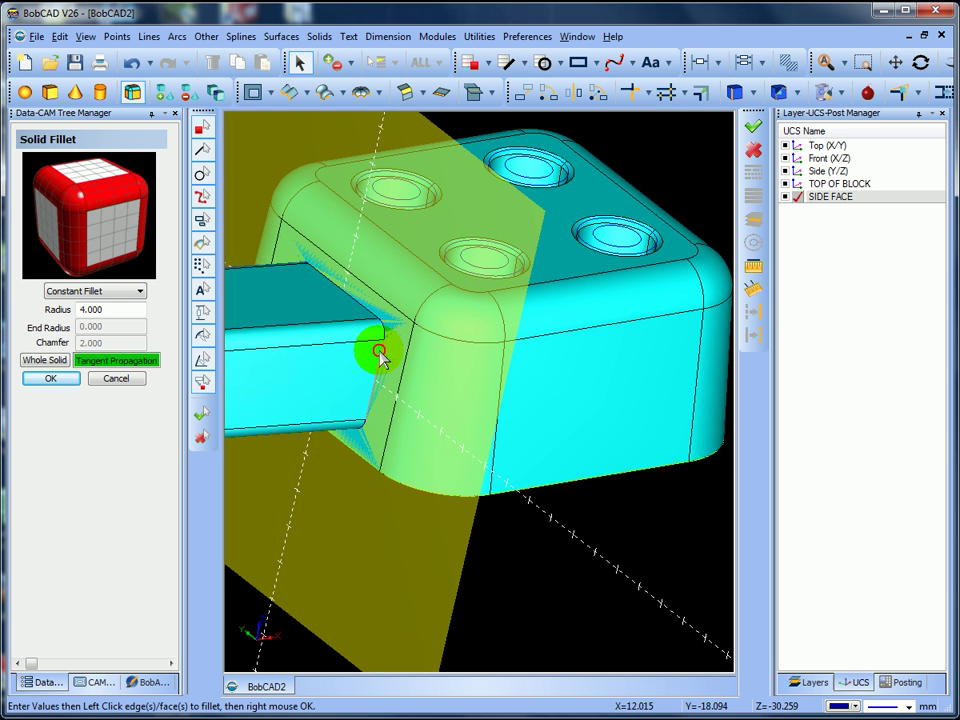
pyautogui.rightClick(380, 356)
pyautogui.click(401, 359)
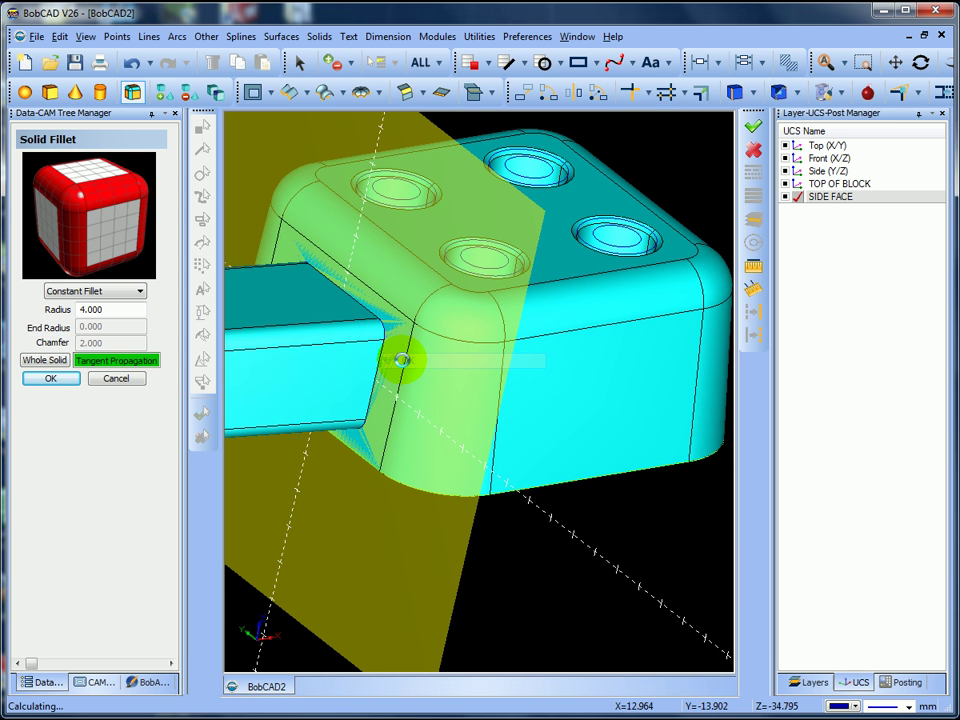
pyautogui.moveTo(429, 386); pyautogui.dragTo(257, 386, button='middle')
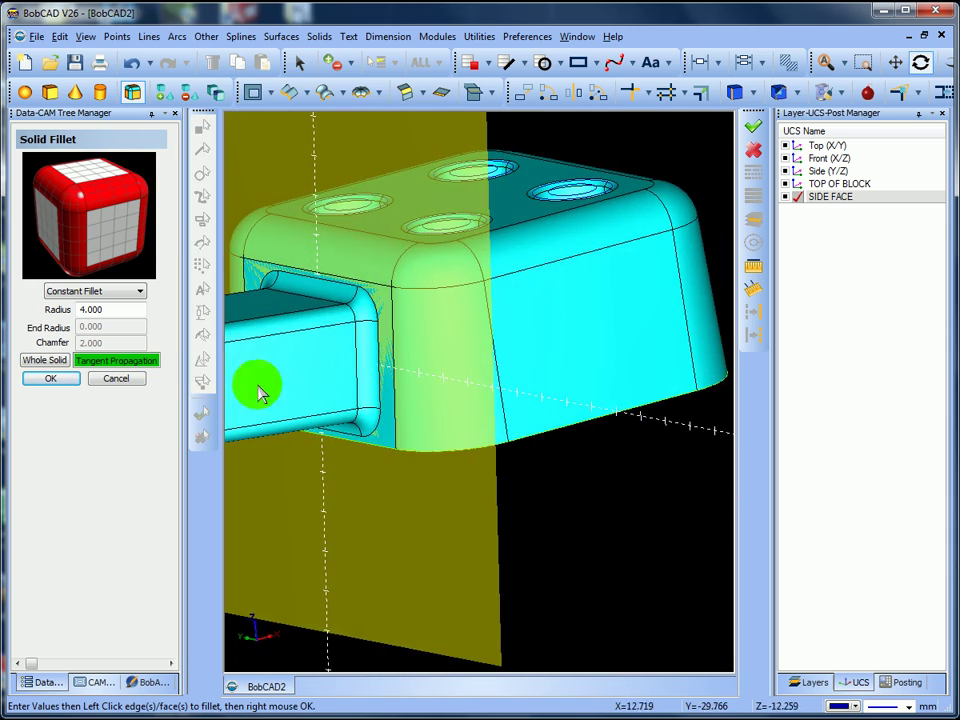
pyautogui.click(117, 378)
# - Add a new UCS on the planar outer end face of the boss
pyautogui.moveTo(371, 383); pyautogui.dragTo(455, 374, button='middle')
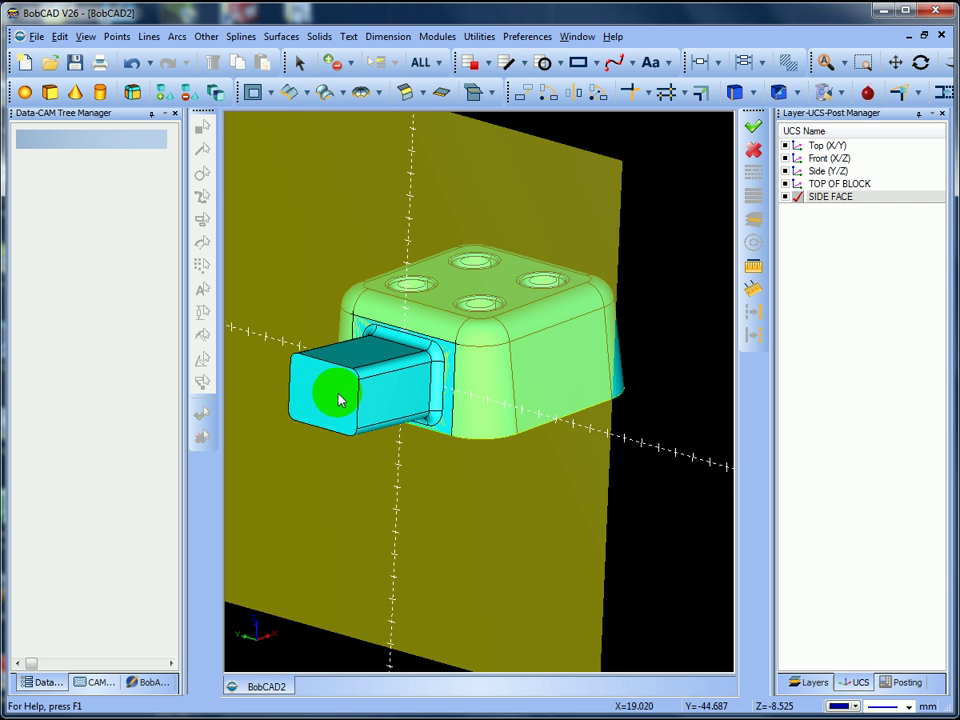
pyautogui.moveTo(338, 400)
pyautogui.mouseDown(button='middle')
pyautogui.moveTo(334, 389)
pyautogui.moveTo(347, 399)
pyautogui.mouseUp(button='middle')
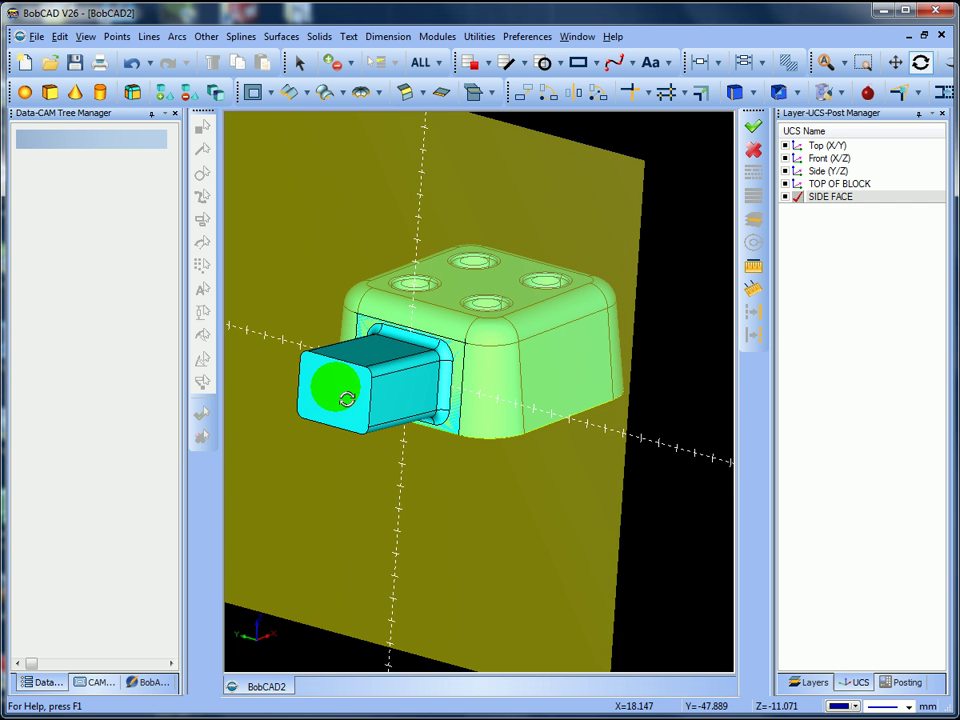
pyautogui.rightClick(830, 199)
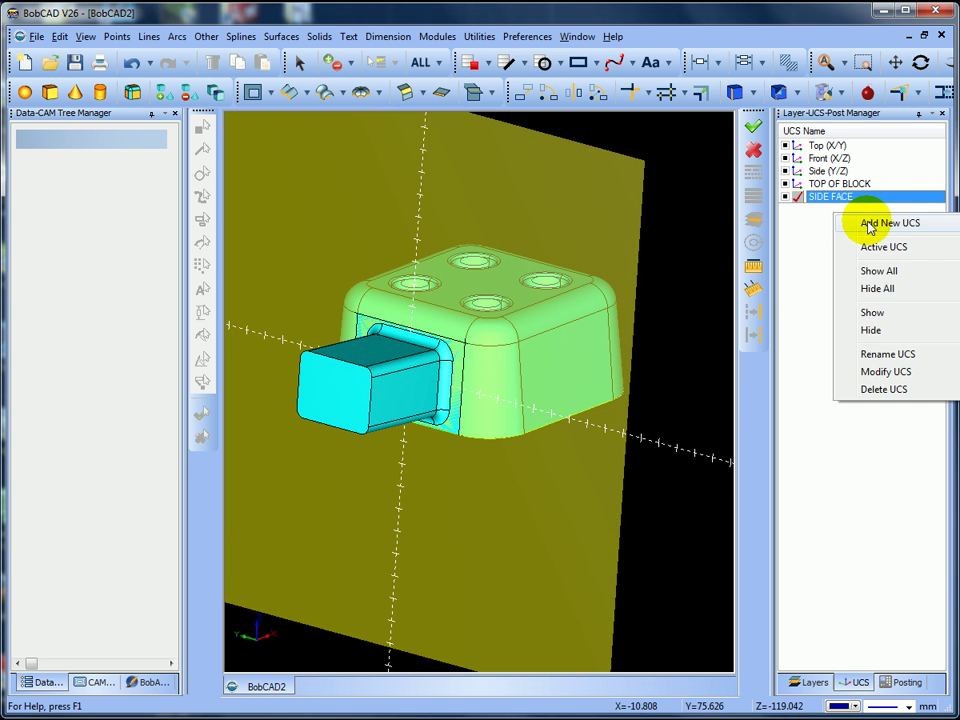
pyautogui.click(868, 225)
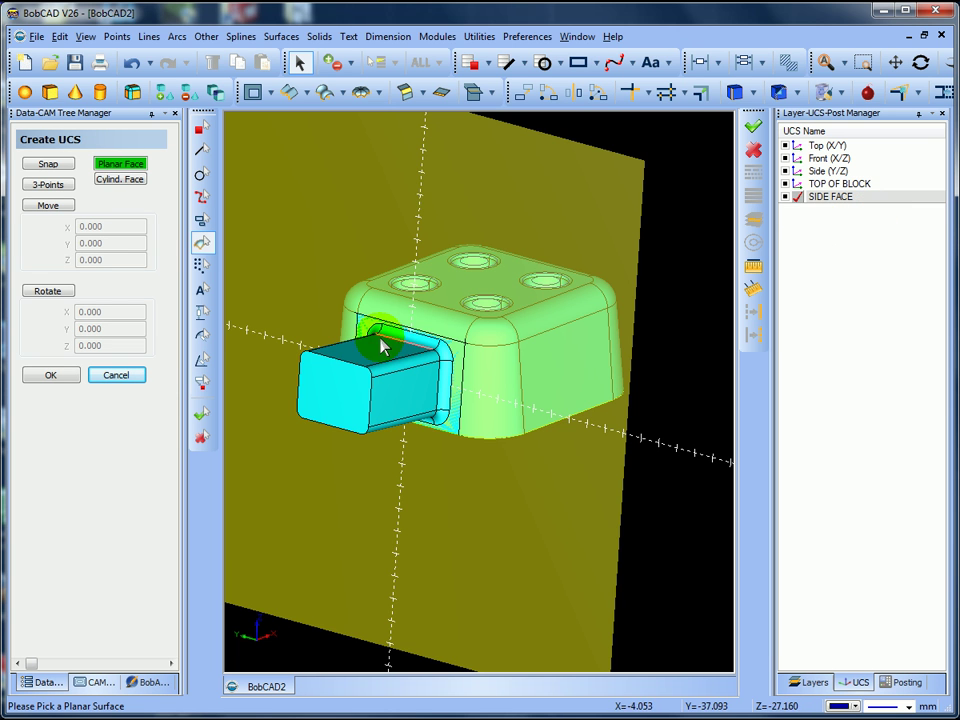
pyautogui.click(337, 393)
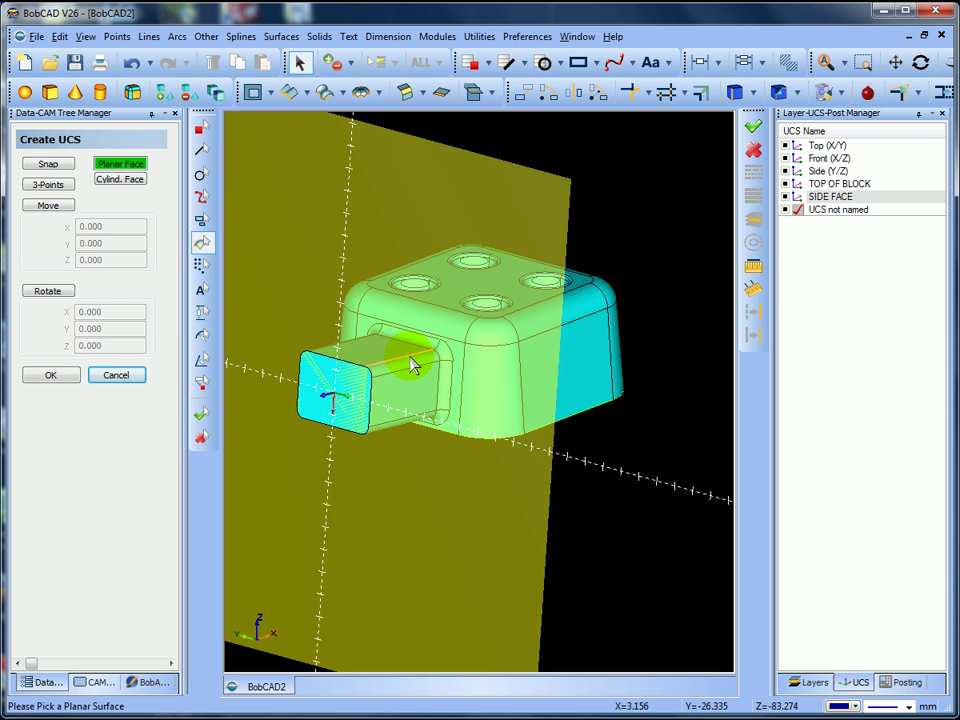
# - Examine the new UCS's origin and axis directions on the boss's end face, and end the Create UCS command
pyautogui.moveTo(413, 366); pyautogui.dragTo(461, 356, button='middle')
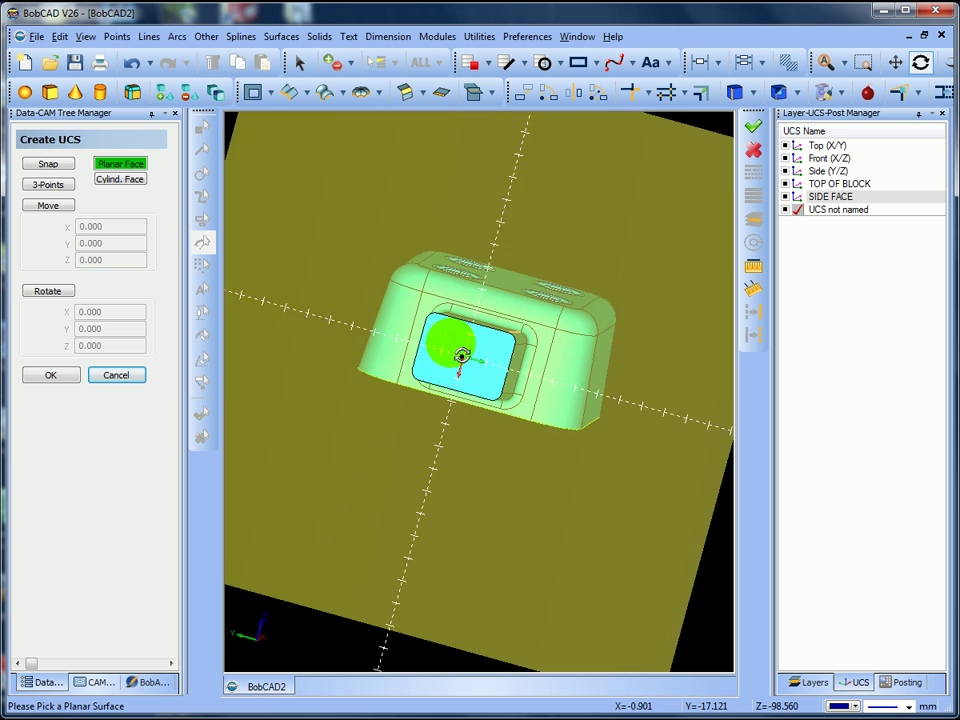
pyautogui.scroll(1, 446, 345)
pyautogui.scroll(-1, 445, 338)
pyautogui.scroll(3, 450, 340)
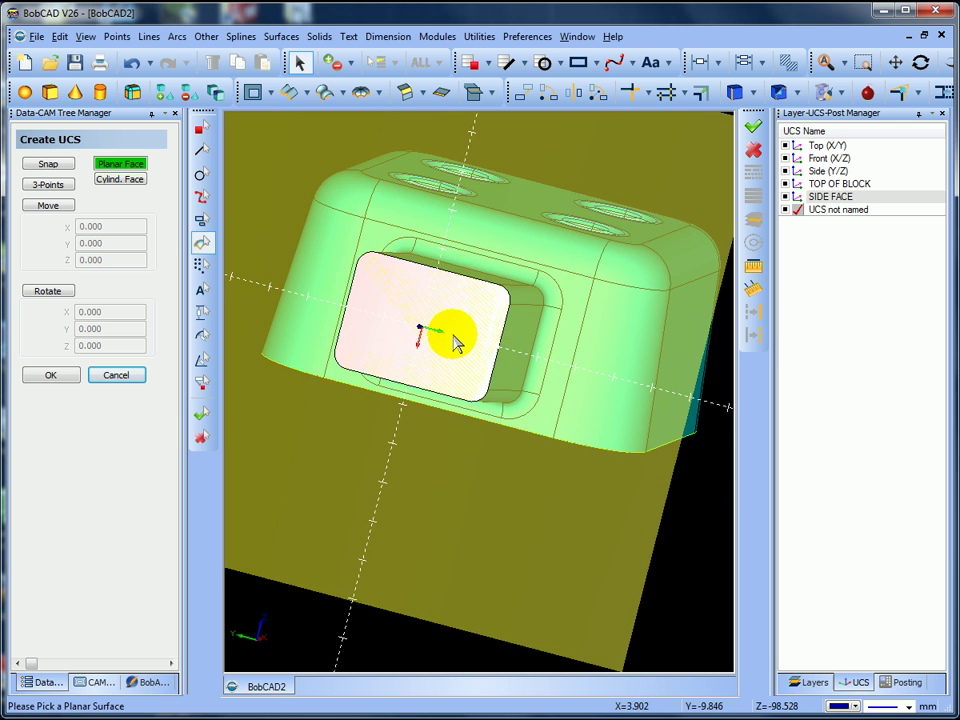
pyautogui.scroll(-3, 455, 343)
pyautogui.moveTo(455, 345)
pyautogui.mouseDown(button='middle')
pyautogui.moveTo(435, 369)
pyautogui.moveTo(425, 338)
pyautogui.moveTo(440, 355)
pyautogui.mouseUp(button='middle')
pyautogui.click(436, 356)
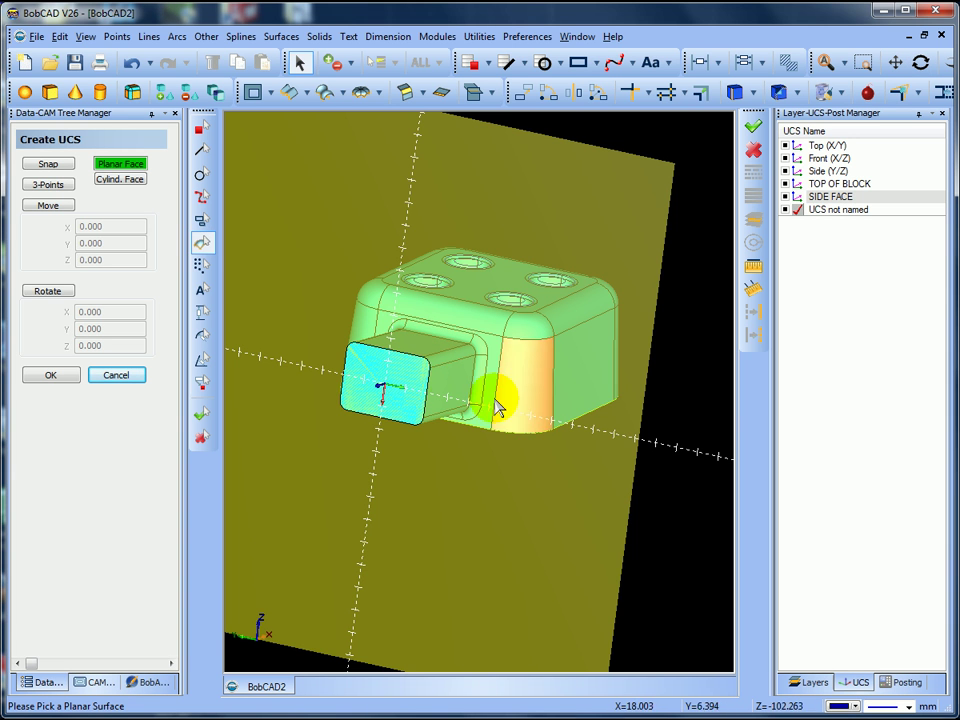
pyautogui.moveTo(421, 418)
pyautogui.mouseDown(button='middle')
pyautogui.moveTo(450, 460)
pyautogui.moveTo(445, 425)
pyautogui.moveTo(458, 440)
pyautogui.moveTo(439, 422)
pyautogui.mouseUp(button='middle')
pyautogui.scroll(2, 447, 447)
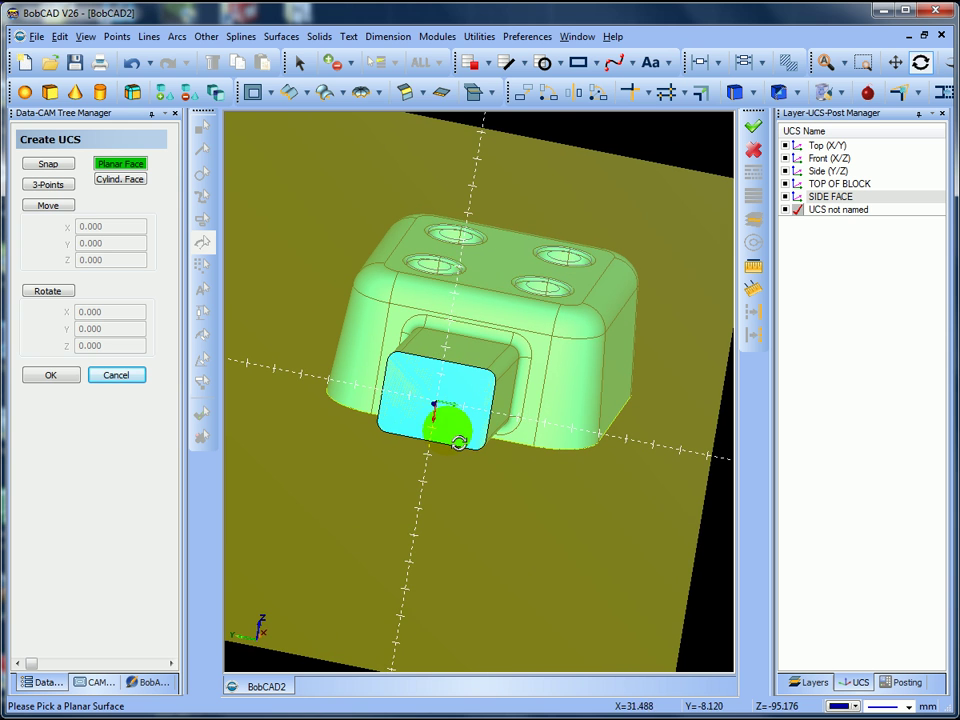
pyautogui.click(124, 378)
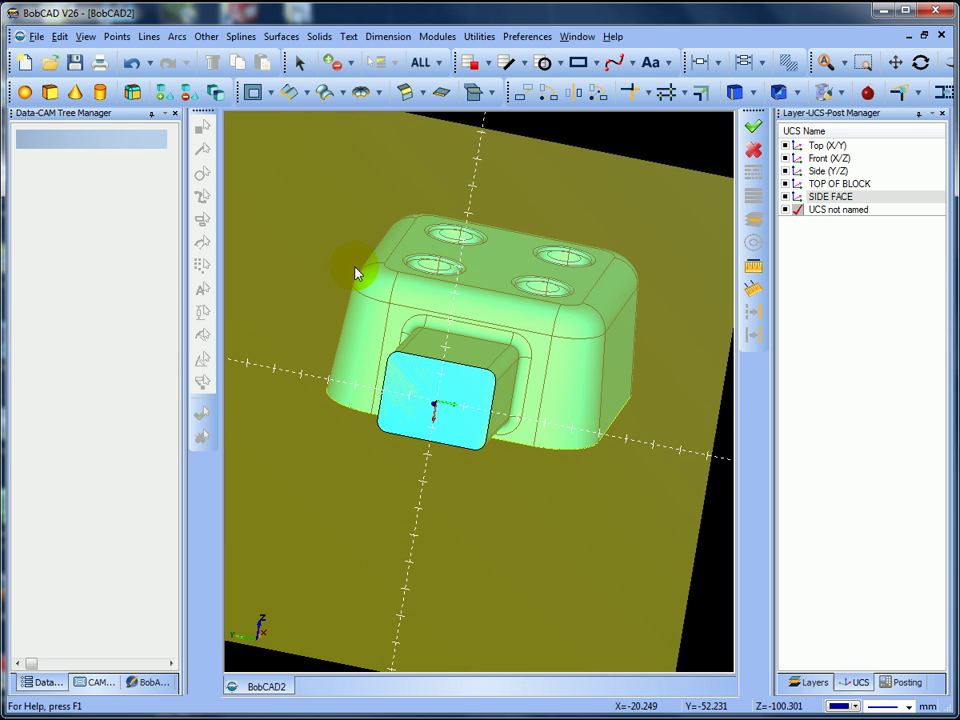
# - Extract the boundary edges of the boss's outer end face with Extract Single Edge
pyautogui.moveTo(399, 369); pyautogui.dragTo(355, 350, button='middle')
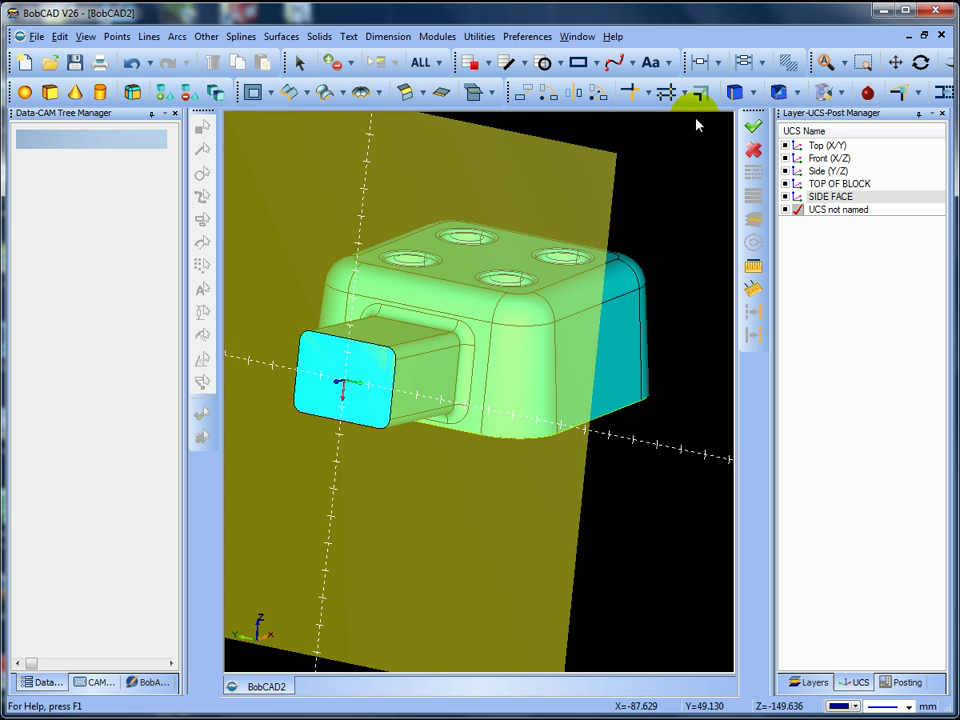
pyautogui.click(754, 92)
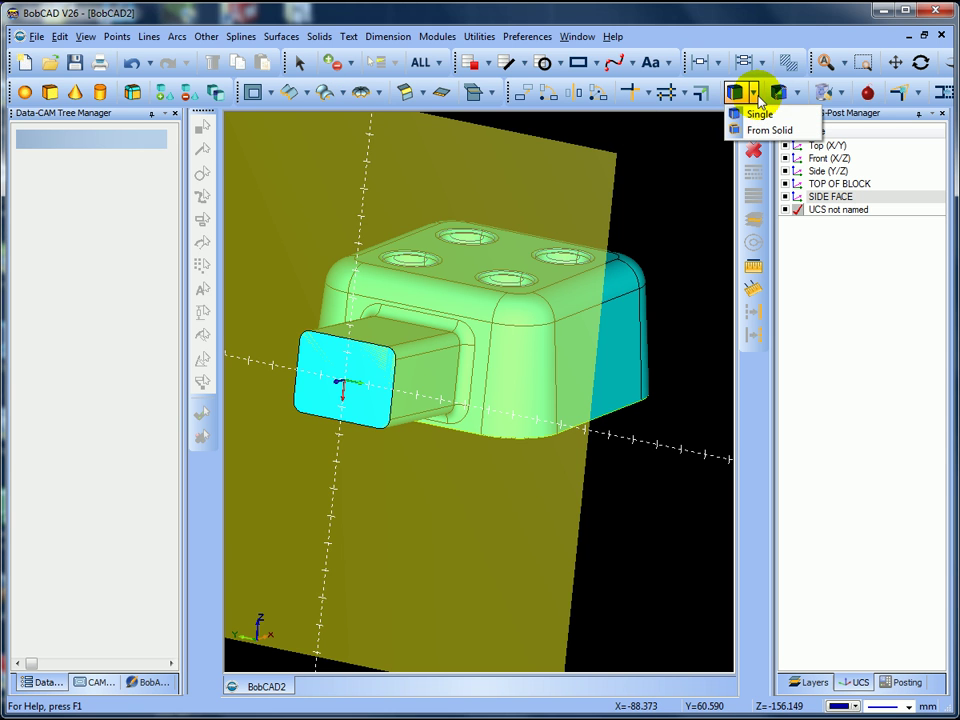
pyautogui.click(756, 116)
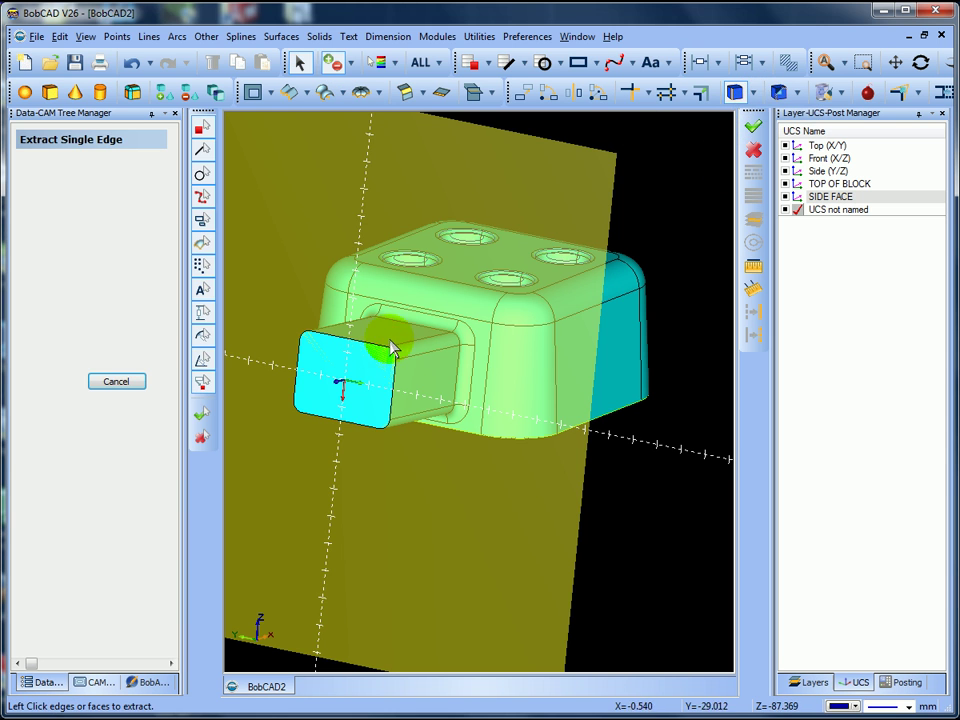
pyautogui.click(365, 355)
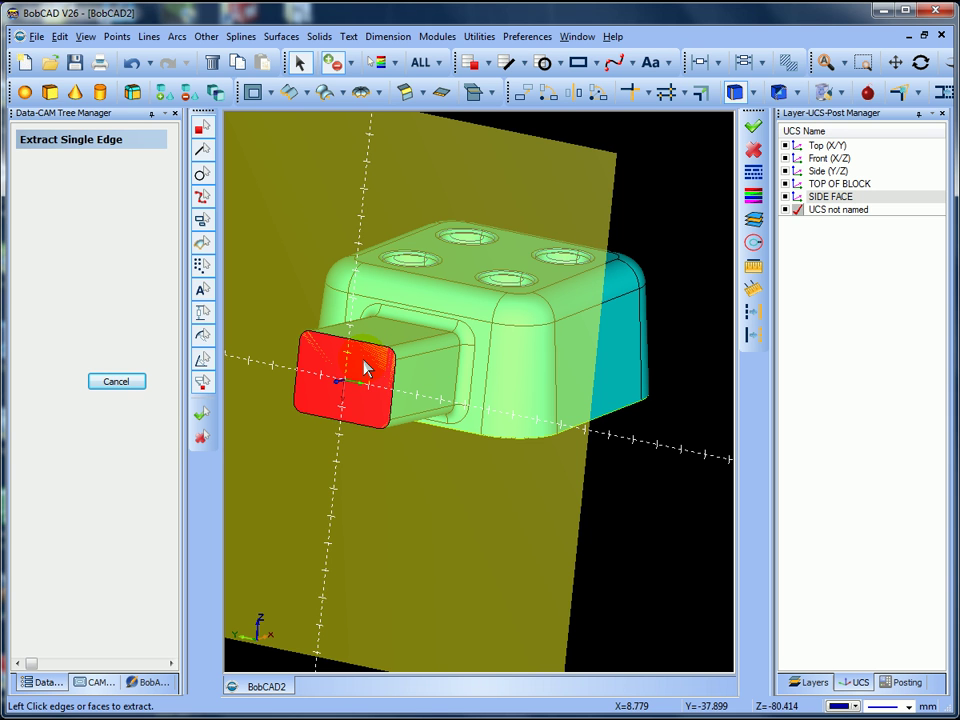
pyautogui.rightClick(643, 530)
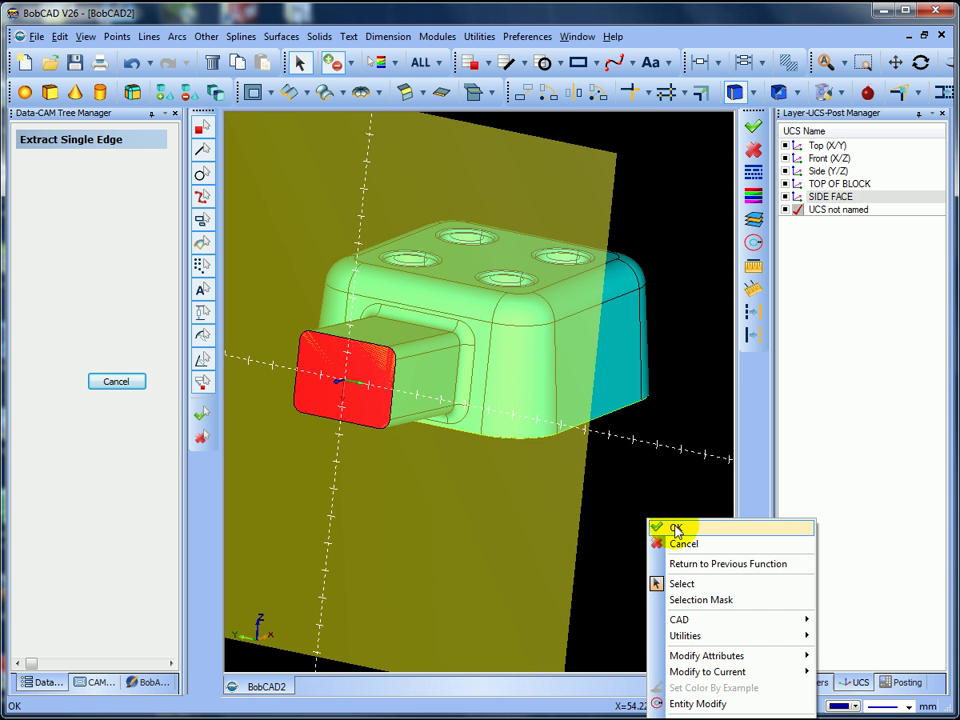
pyautogui.click(673, 529)
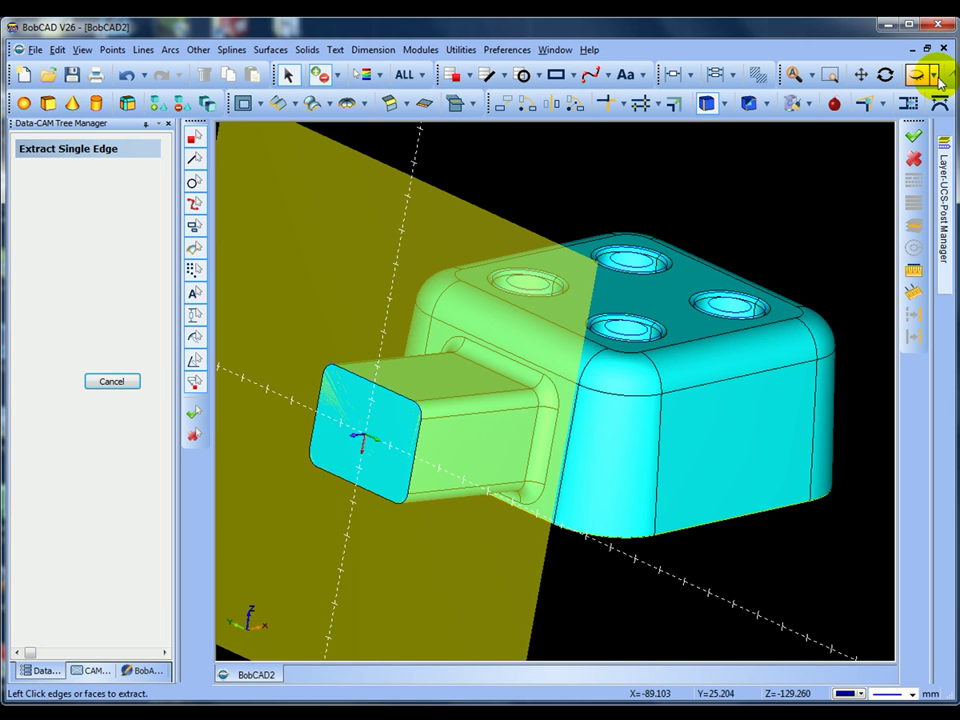
# - Blank the block-and-boss solid so only the wireframe geometry remains displayed, and end the command
pyautogui.click(933, 76)
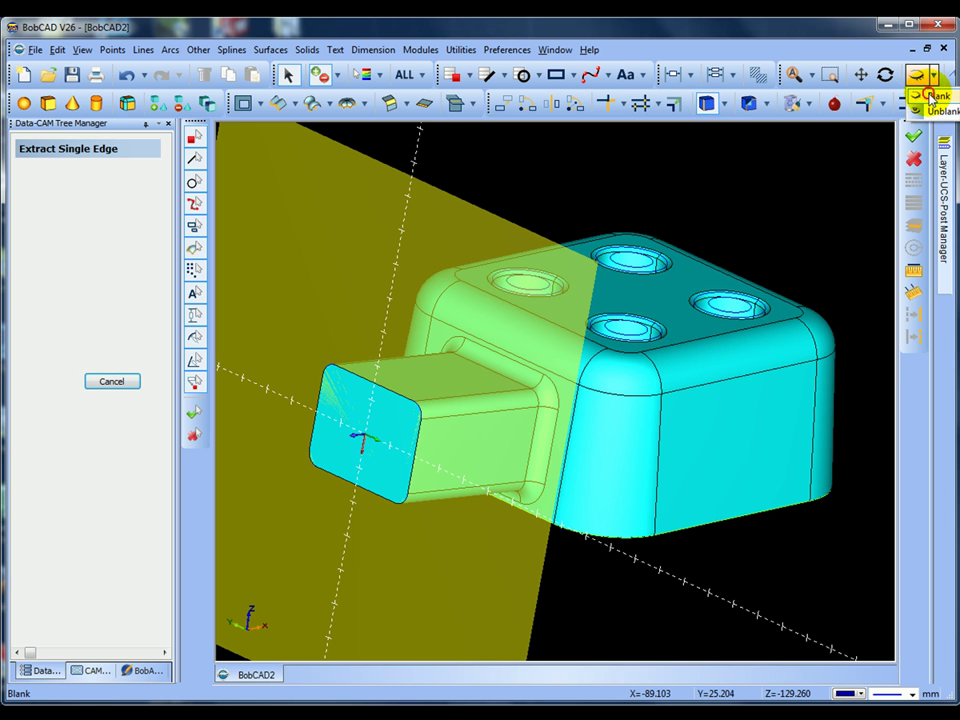
pyautogui.click(929, 95)
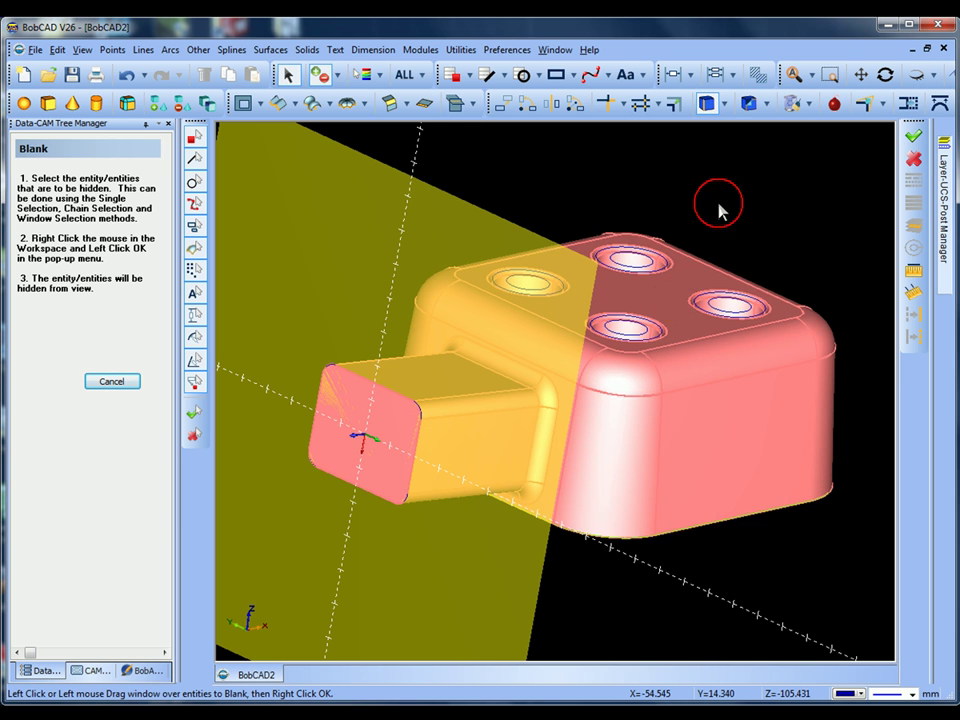
pyautogui.rightClick(754, 197)
pyautogui.click(771, 203)
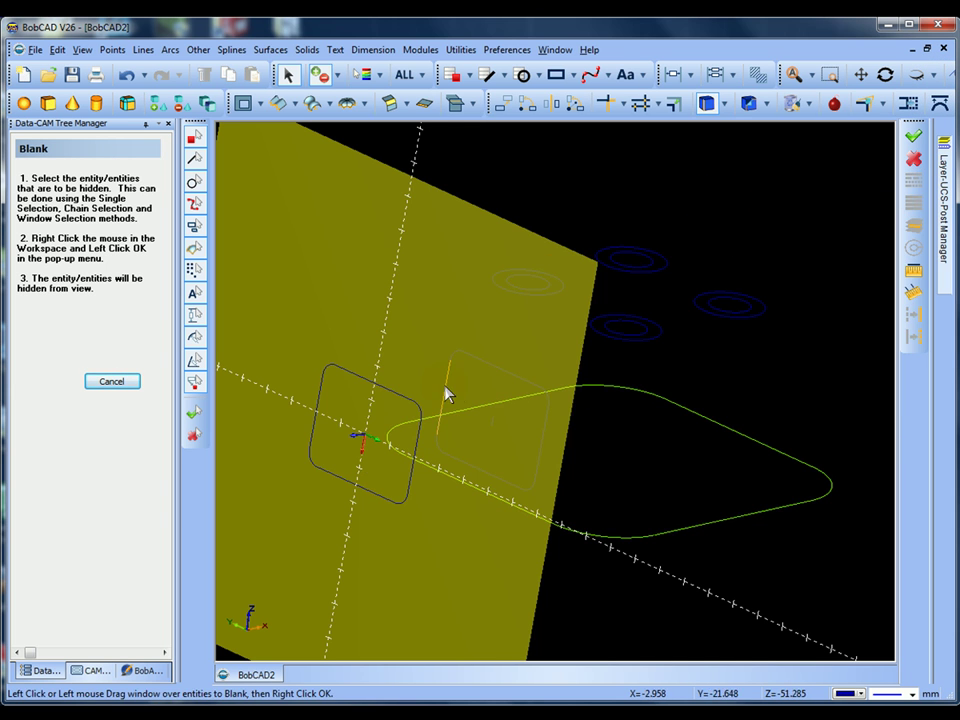
pyautogui.moveTo(447, 394); pyautogui.dragTo(424, 381, button='middle')
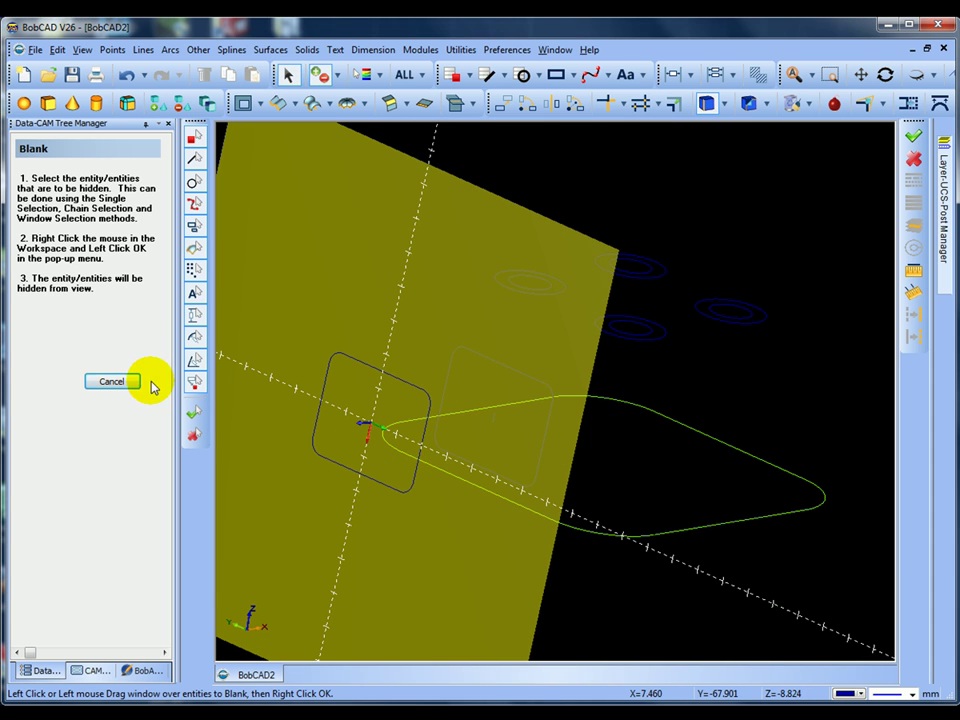
pyautogui.click(120, 381)
# - Offset the extracted end-face profile once, 1 mm inward on the left side of the chain, and end the command
pyautogui.moveTo(298, 358); pyautogui.dragTo(270, 463, button='middle')
pyautogui.scroll(-2, 270, 463)
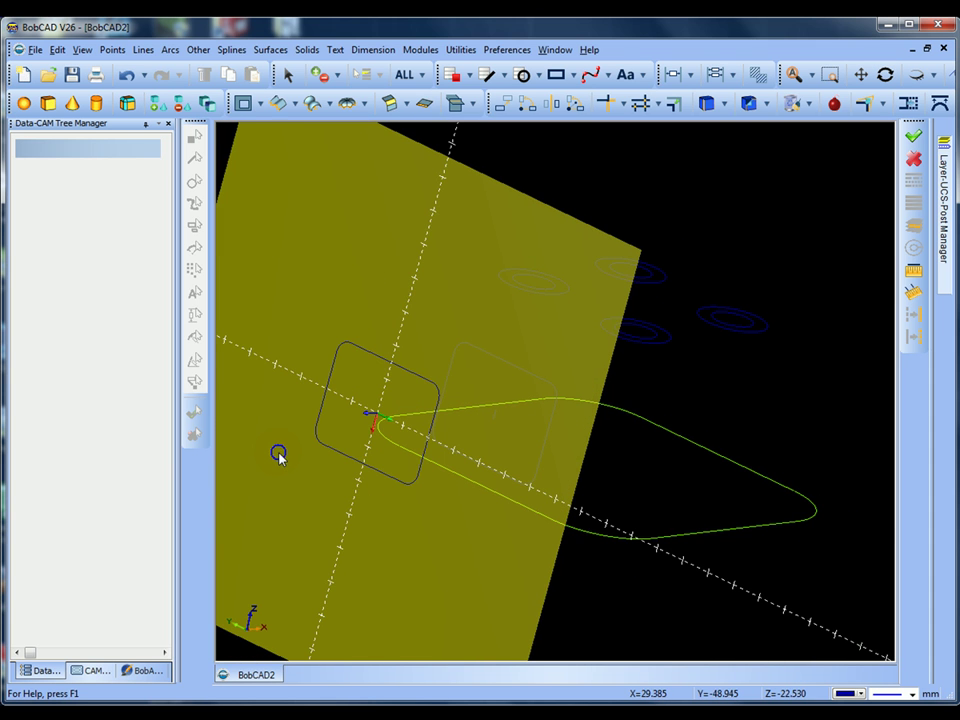
pyautogui.moveTo(376, 460); pyautogui.dragTo(326, 465, button='middle')
pyautogui.scroll(2, 369, 463)
pyautogui.scroll(-2, 371, 463)
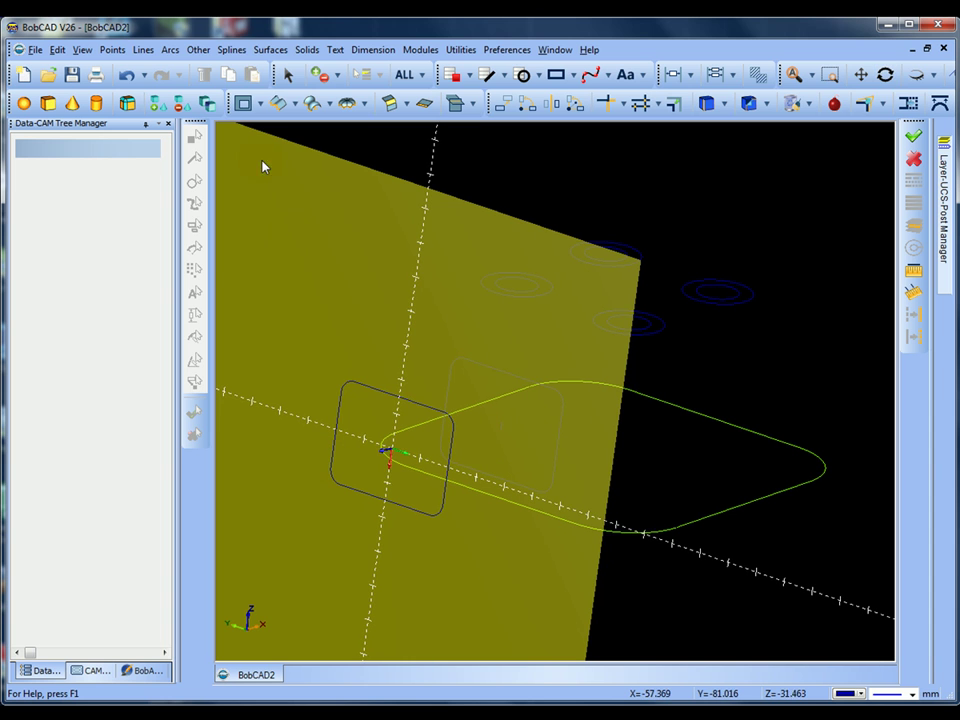
pyautogui.click(197, 50)
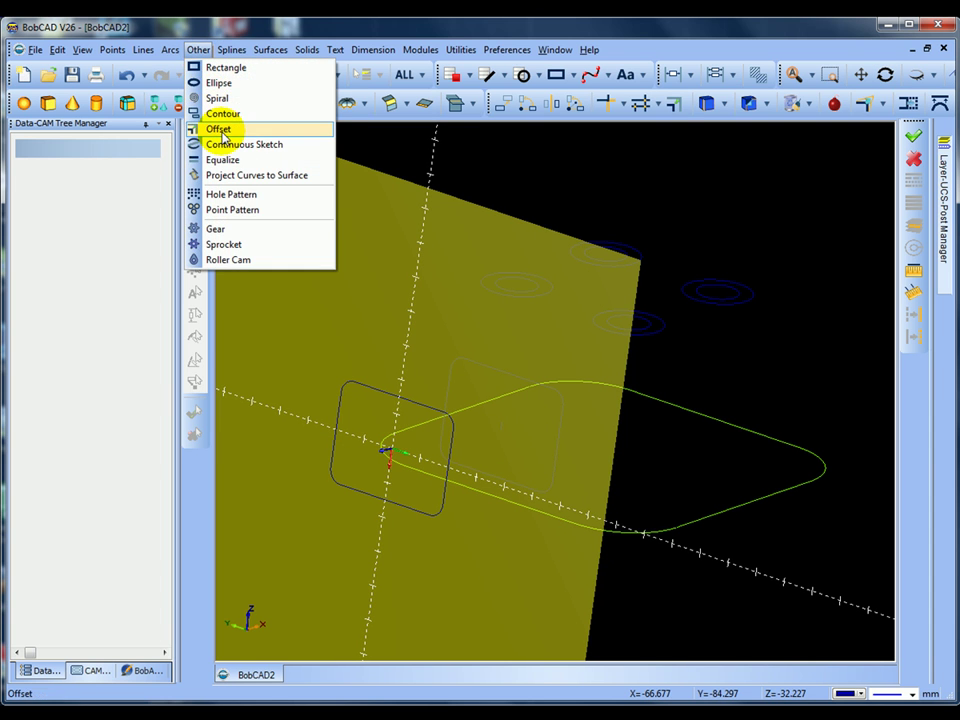
pyautogui.click(222, 132)
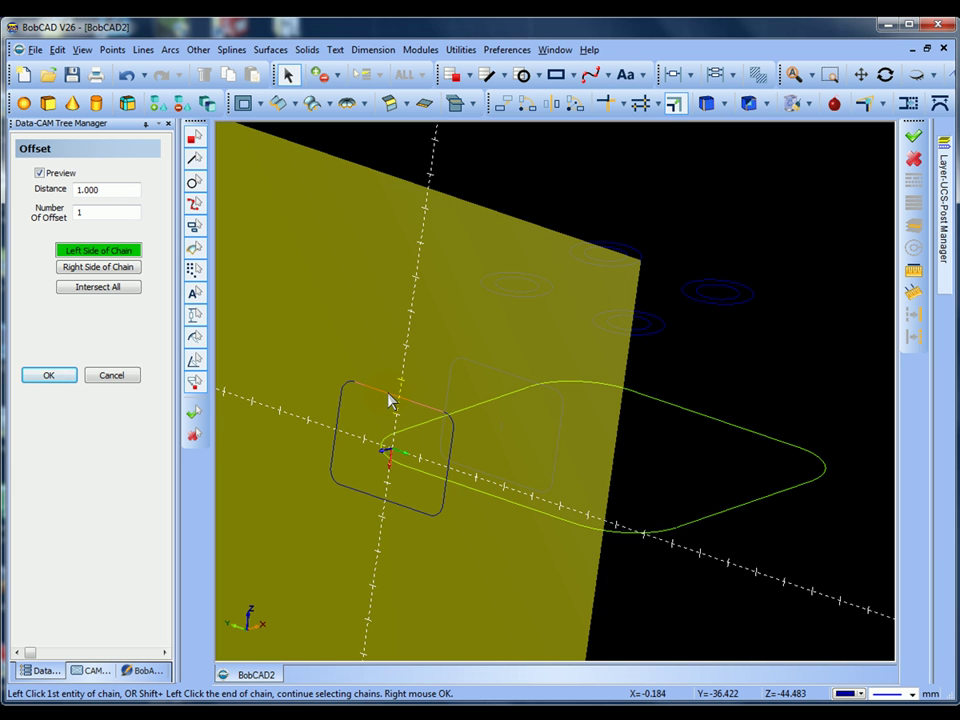
pyautogui.click(389, 396)
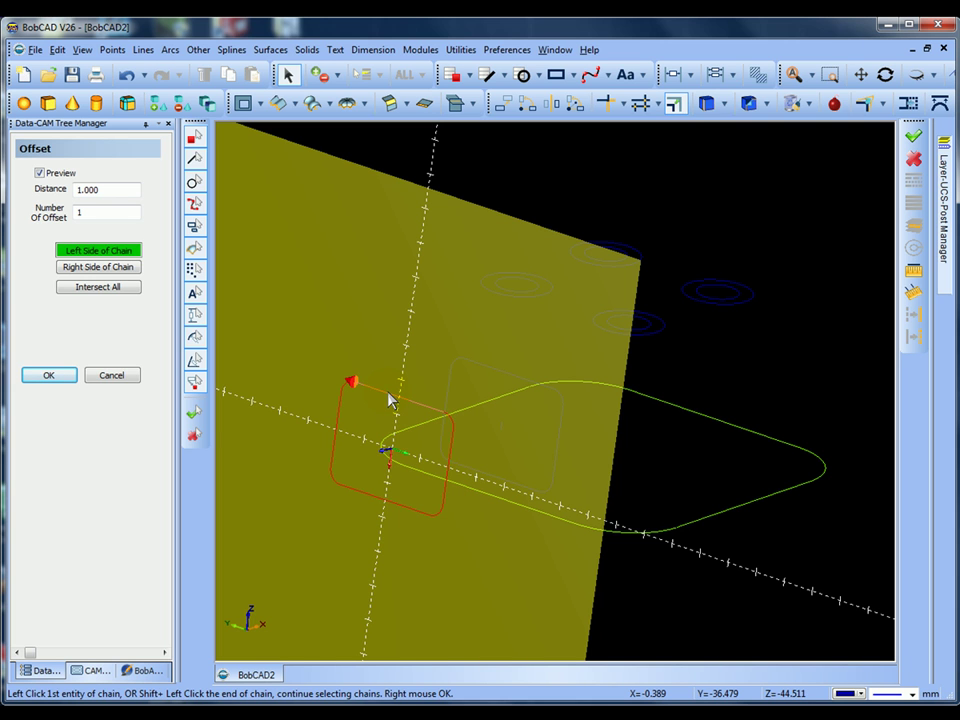
pyautogui.rightClick(388, 393)
pyautogui.click(417, 401)
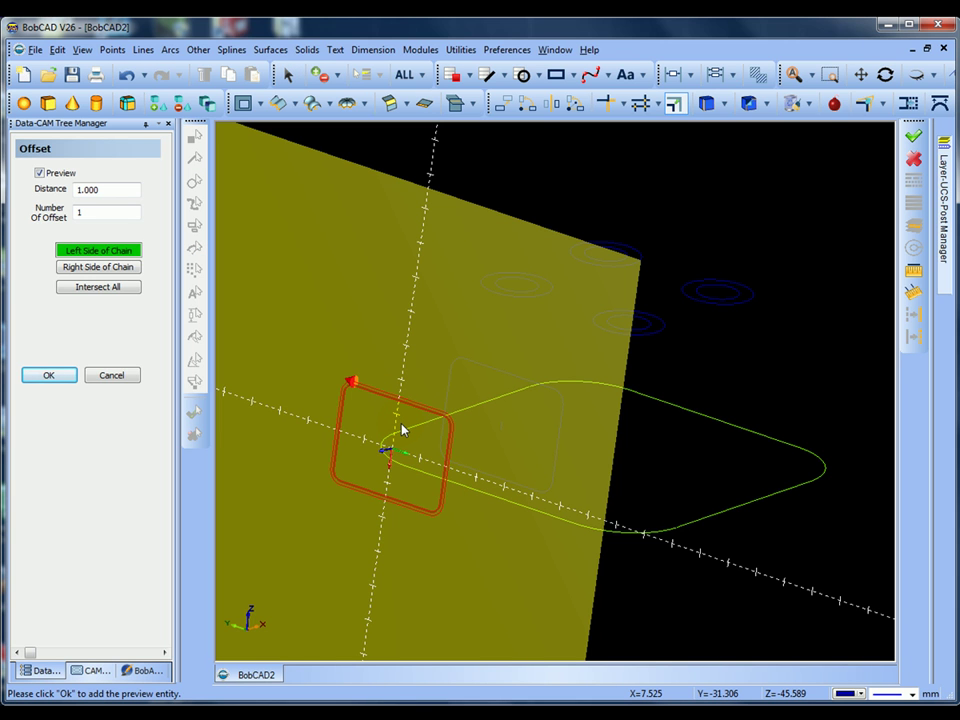
pyautogui.click(64, 378)
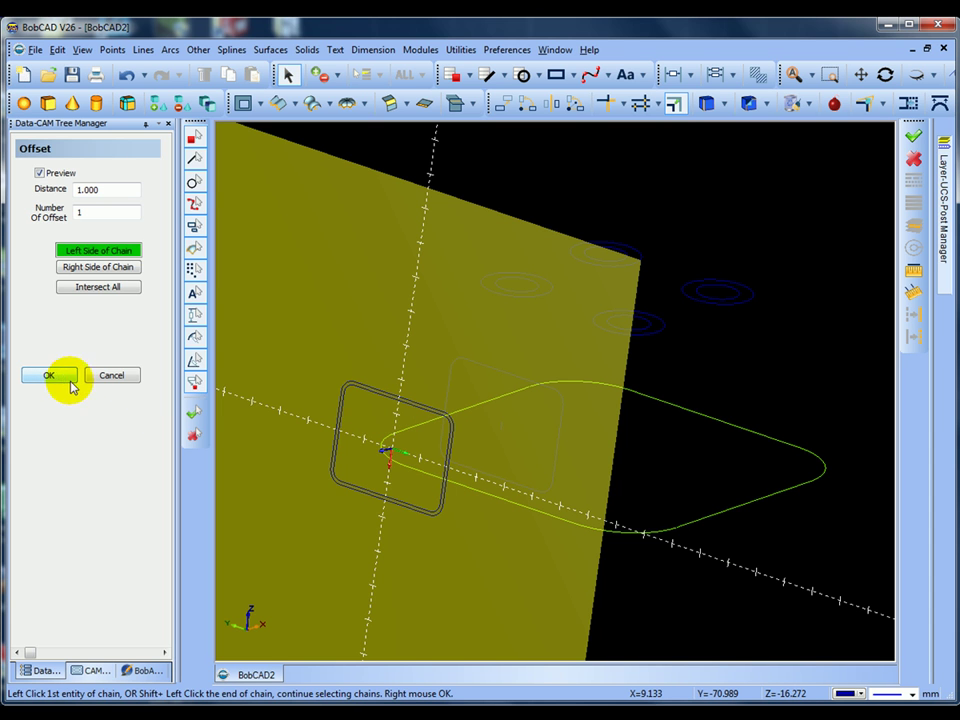
pyautogui.click(111, 378)
pyautogui.moveTo(231, 358)
pyautogui.mouseDown(button='middle')
pyautogui.moveTo(257, 362)
pyautogui.moveTo(242, 367)
pyautogui.mouseUp(button='middle')
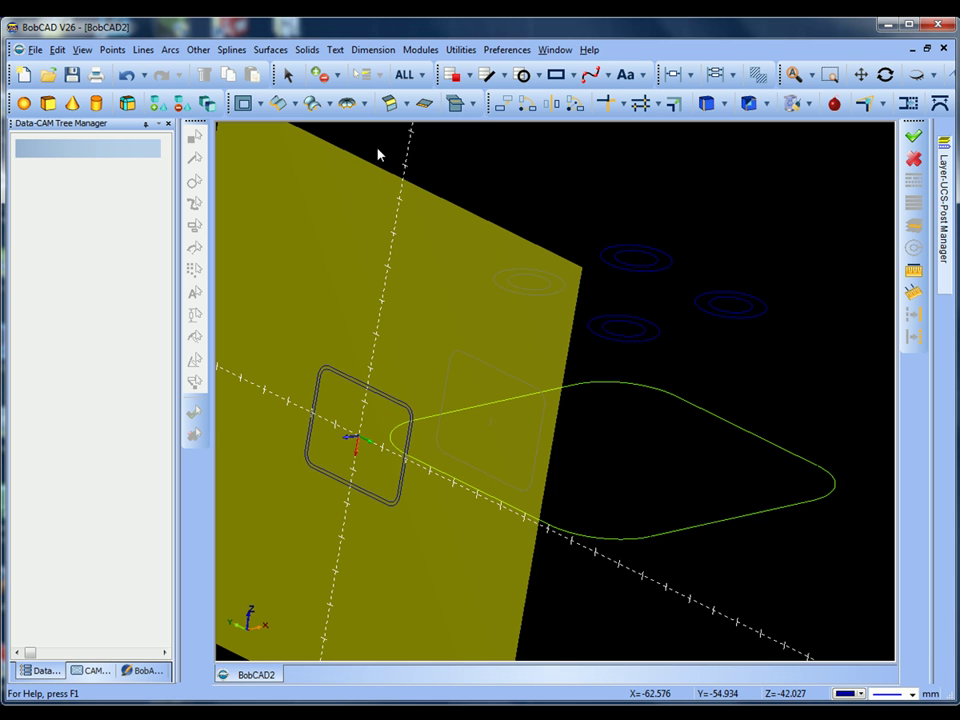
pyautogui.click(296, 104)
pyautogui.click(300, 124)
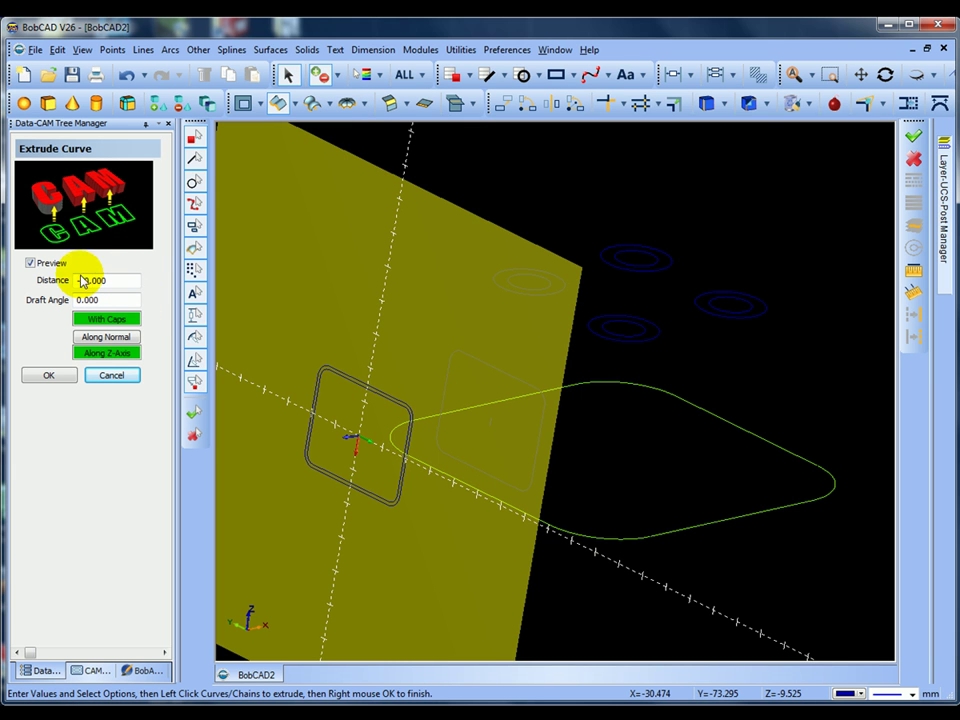
pyautogui.click(47, 377)
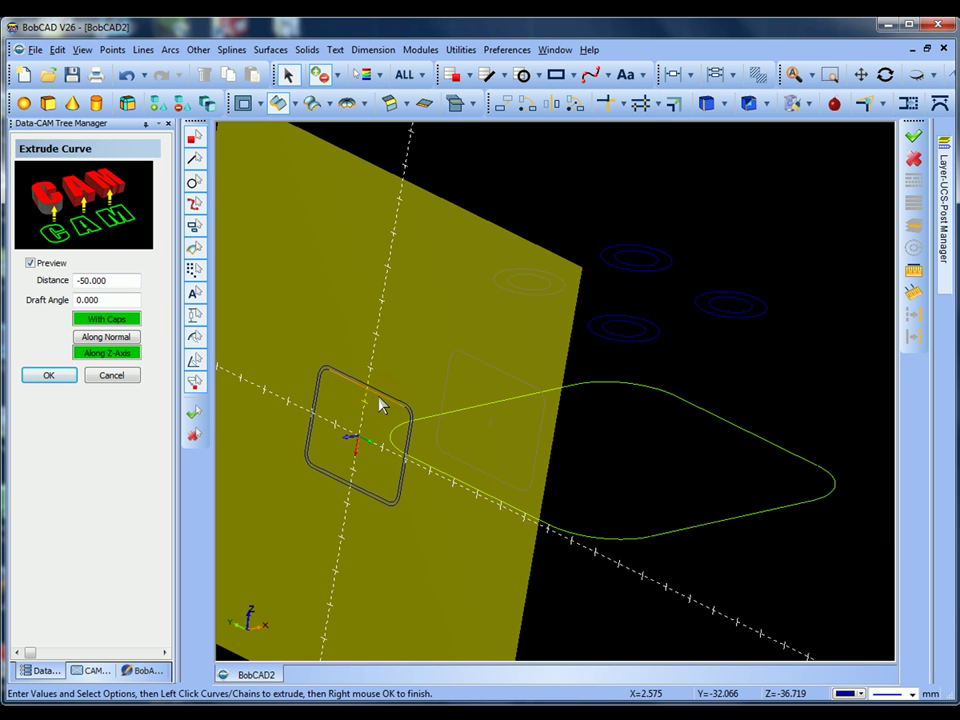
pyautogui.click(380, 400)
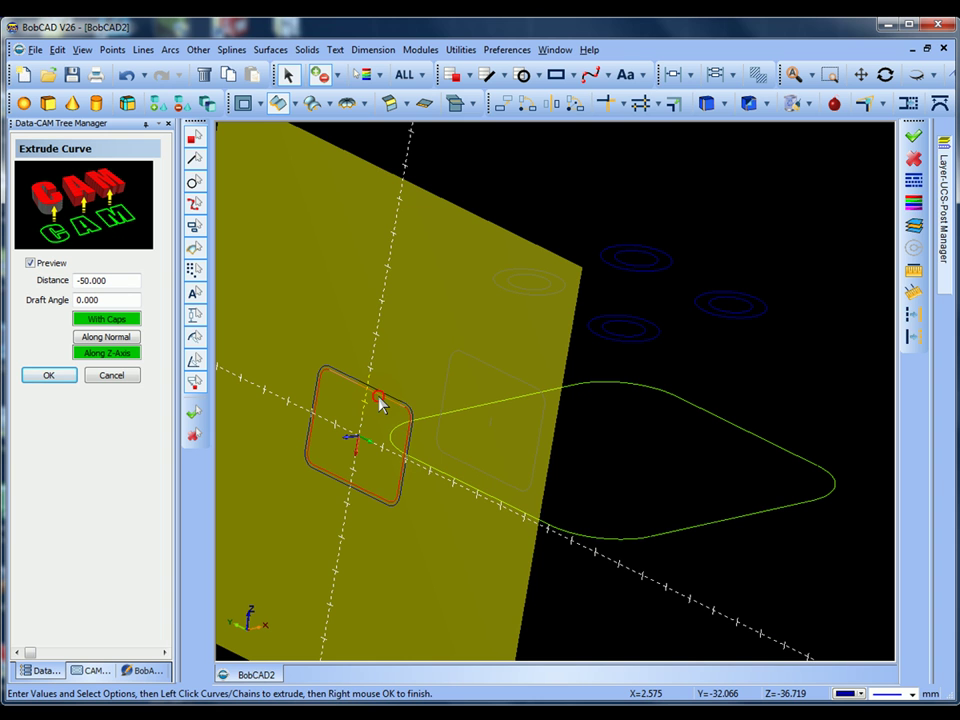
pyautogui.rightClick(385, 402)
pyautogui.click(405, 408)
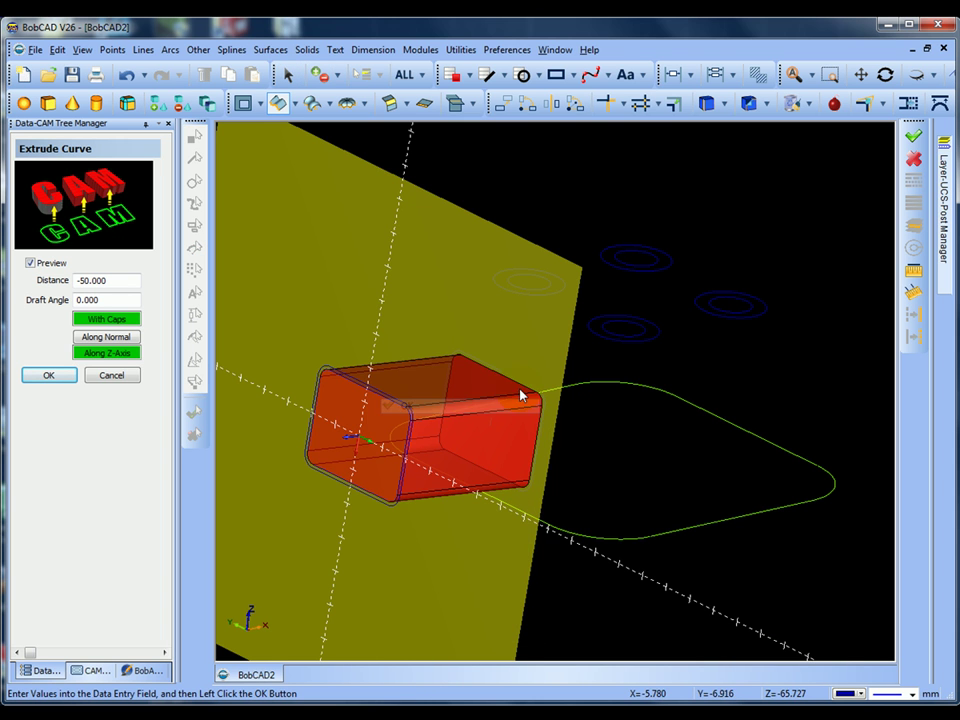
pyautogui.moveTo(479, 317); pyautogui.dragTo(444, 292, button='middle')
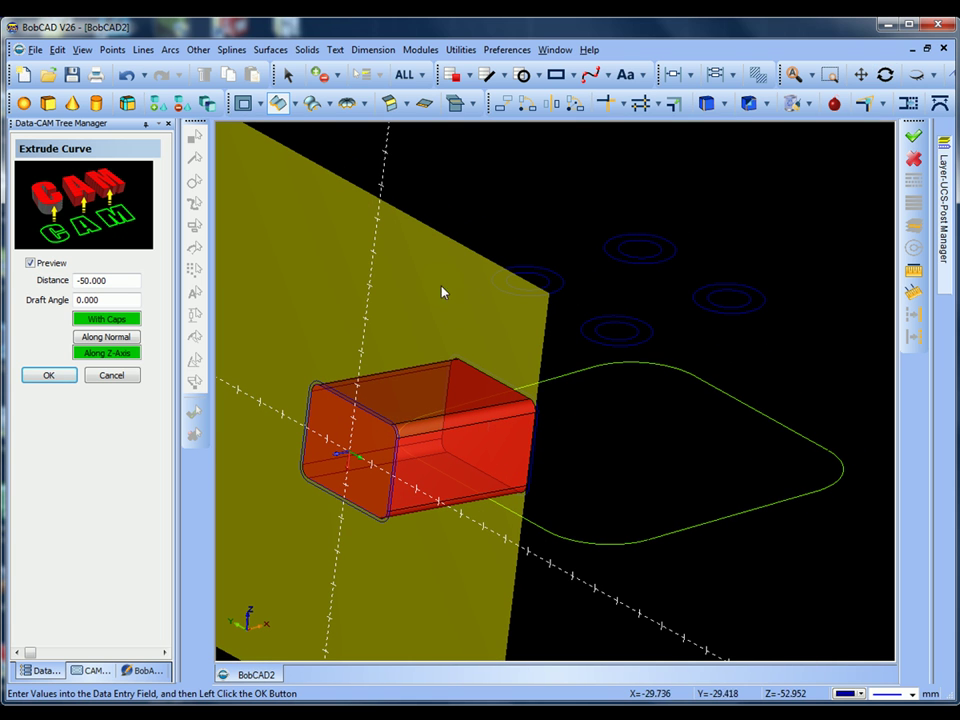
pyautogui.click(128, 376)
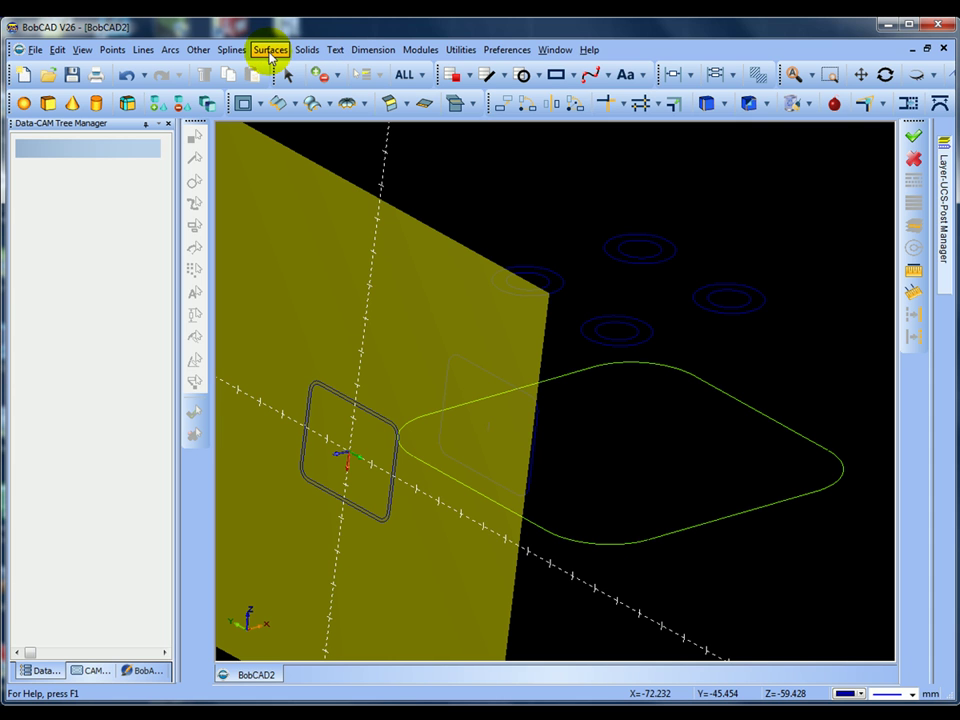
# - Extrude the inner offset profile by -50 mm along the Z-axis with caps and 0 draft angle, and end the command
pyautogui.click(281, 102)
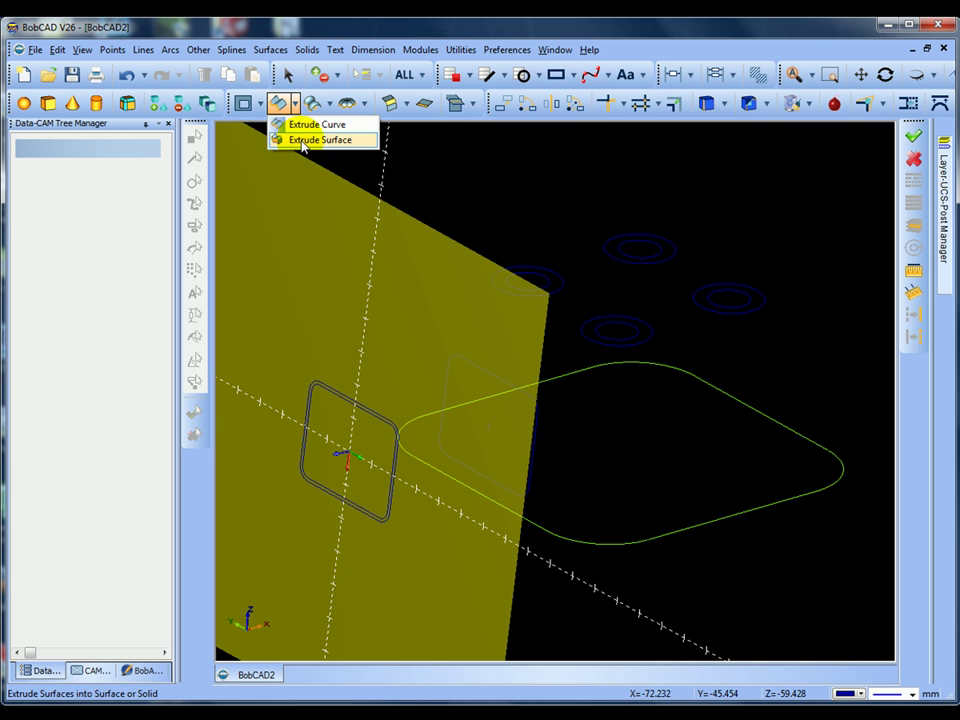
pyautogui.click(306, 125)
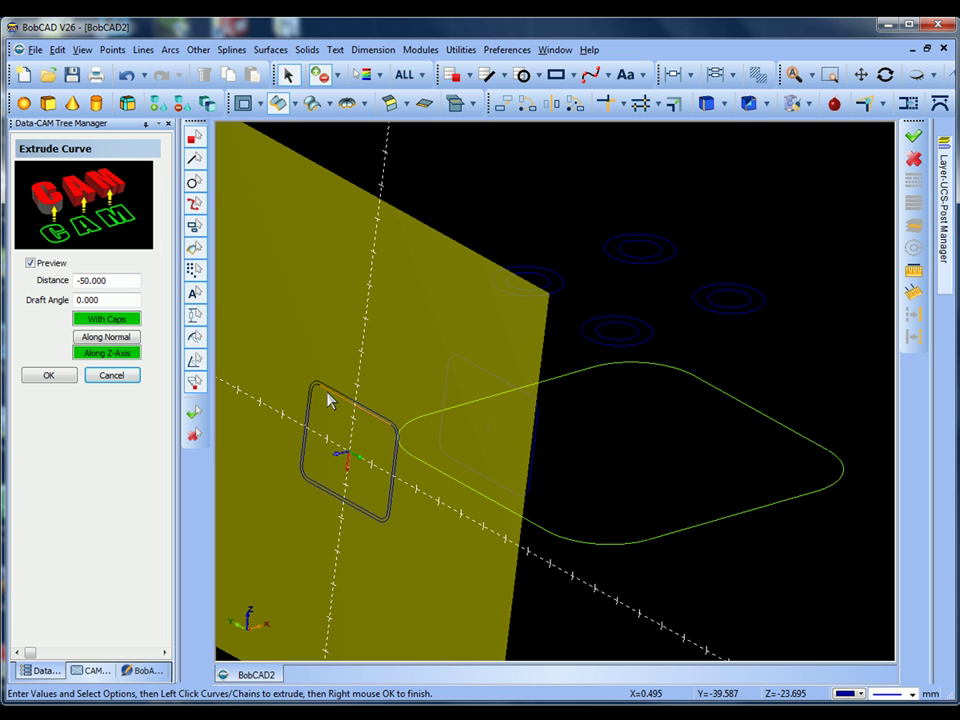
pyautogui.click(329, 398)
pyautogui.rightClick(329, 397)
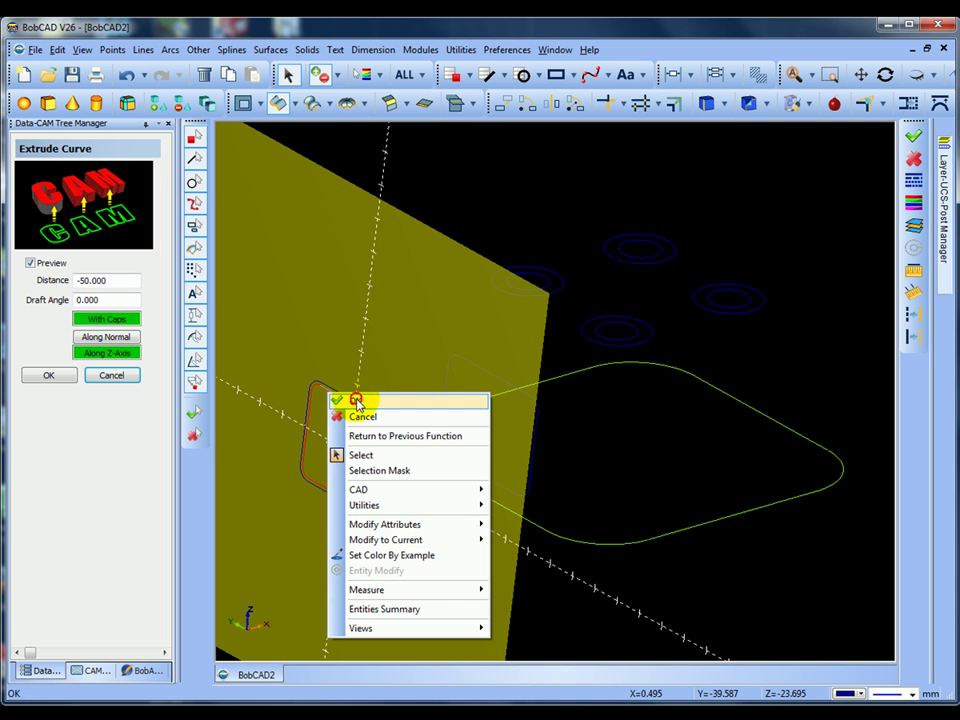
pyautogui.click(356, 401)
pyautogui.click(64, 376)
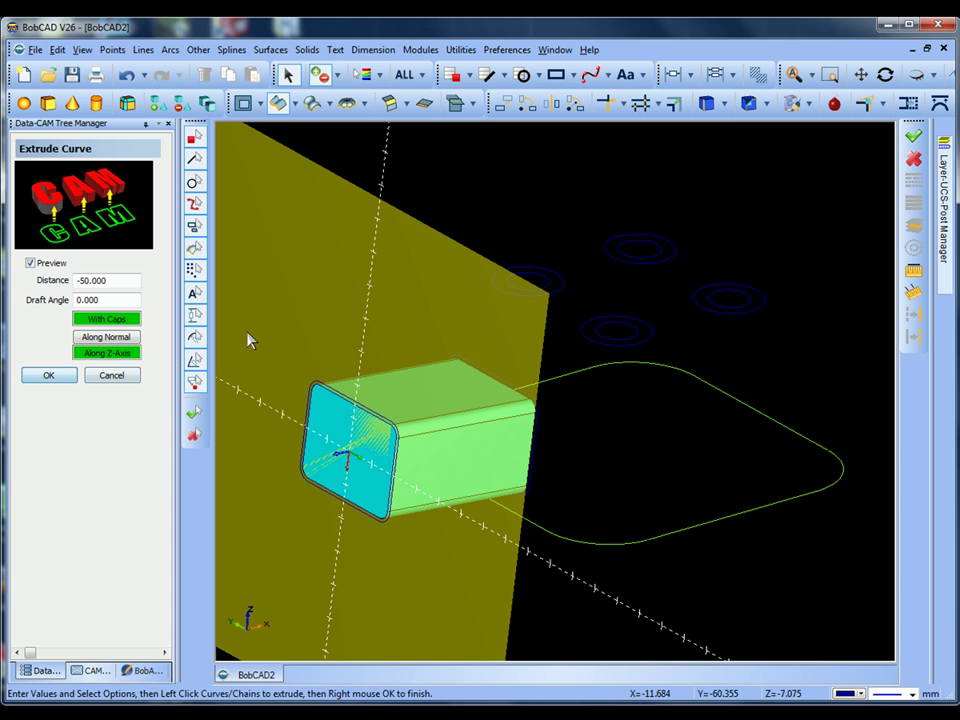
pyautogui.click(120, 374)
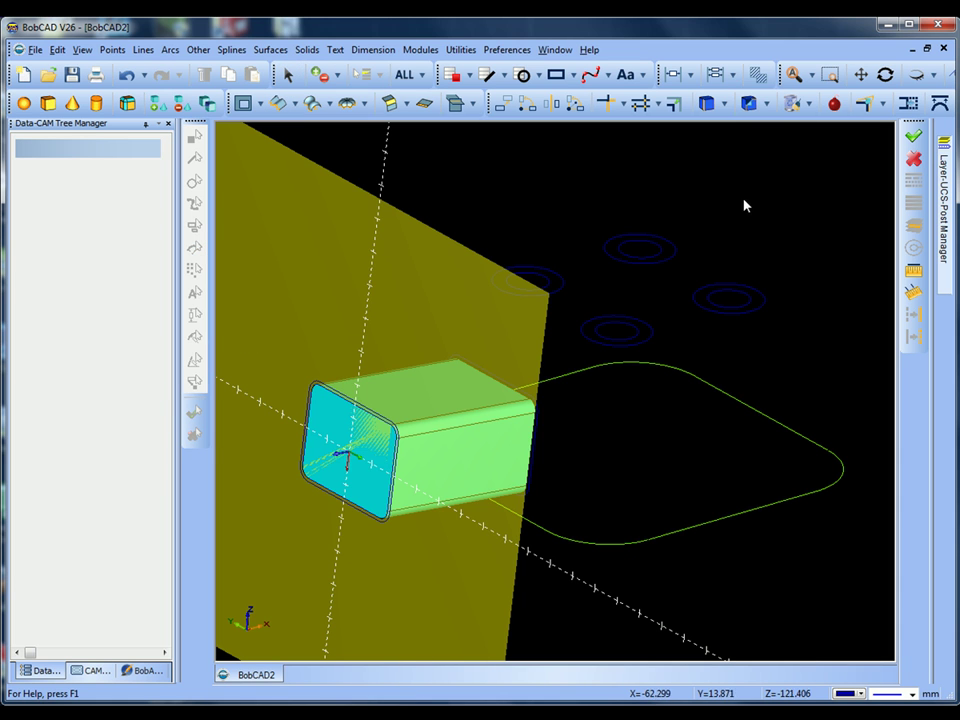
# - Unblank the hidden block-and-boss solid
pyautogui.click(932, 75)
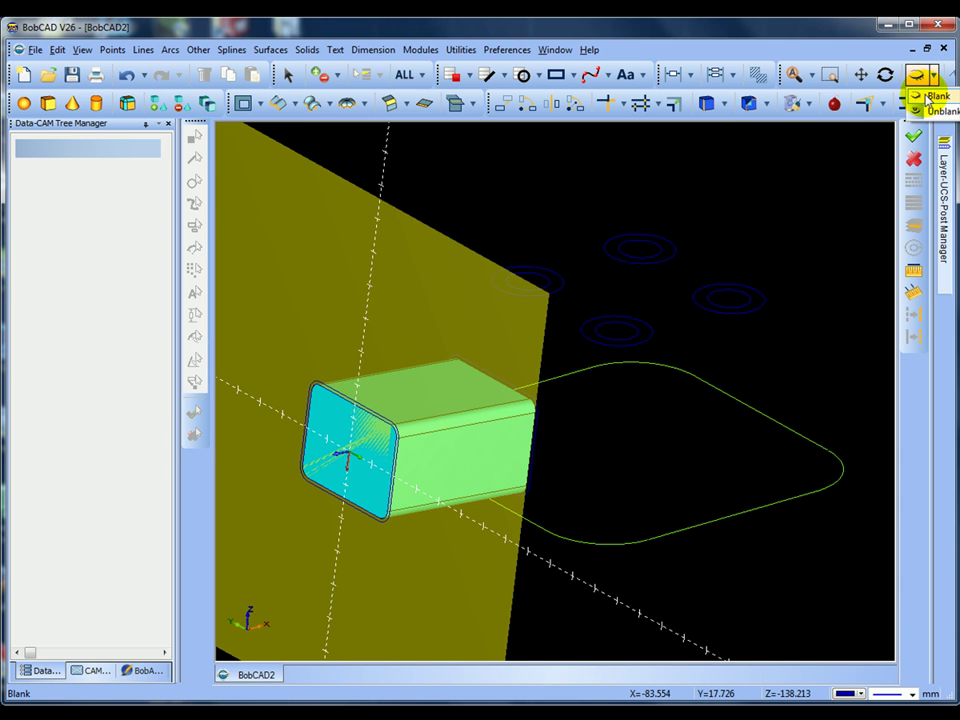
pyautogui.click(930, 112)
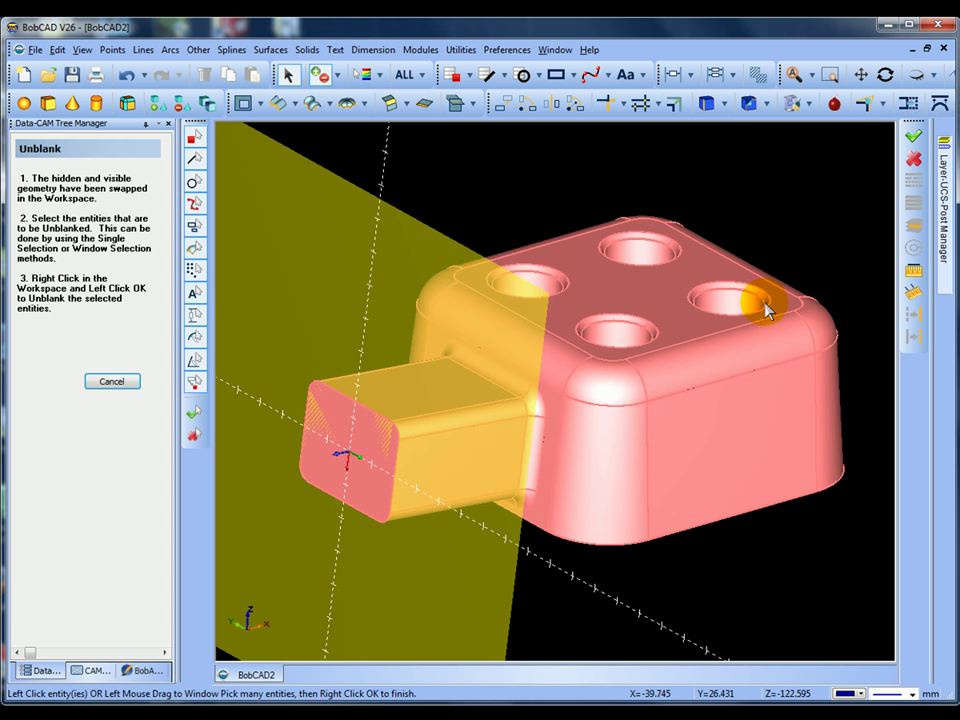
pyautogui.rightClick(775, 215)
pyautogui.click(790, 222)
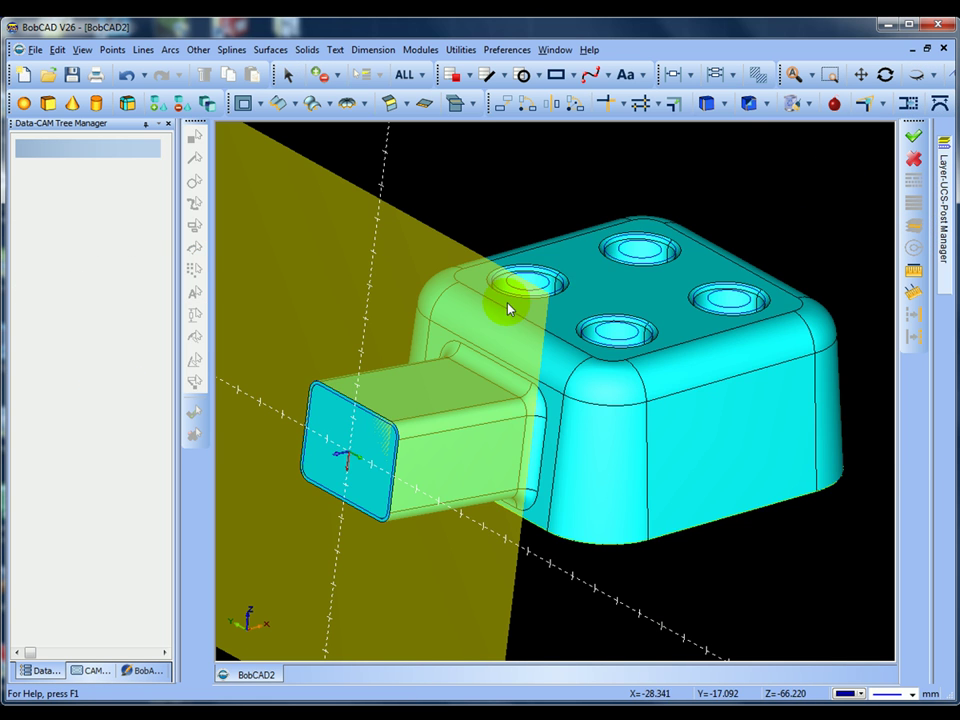
# - Switch the model display to wireframe to examine the inner extrusion inside the boss
pyautogui.moveTo(508, 306); pyautogui.dragTo(388, 418, button='middle')
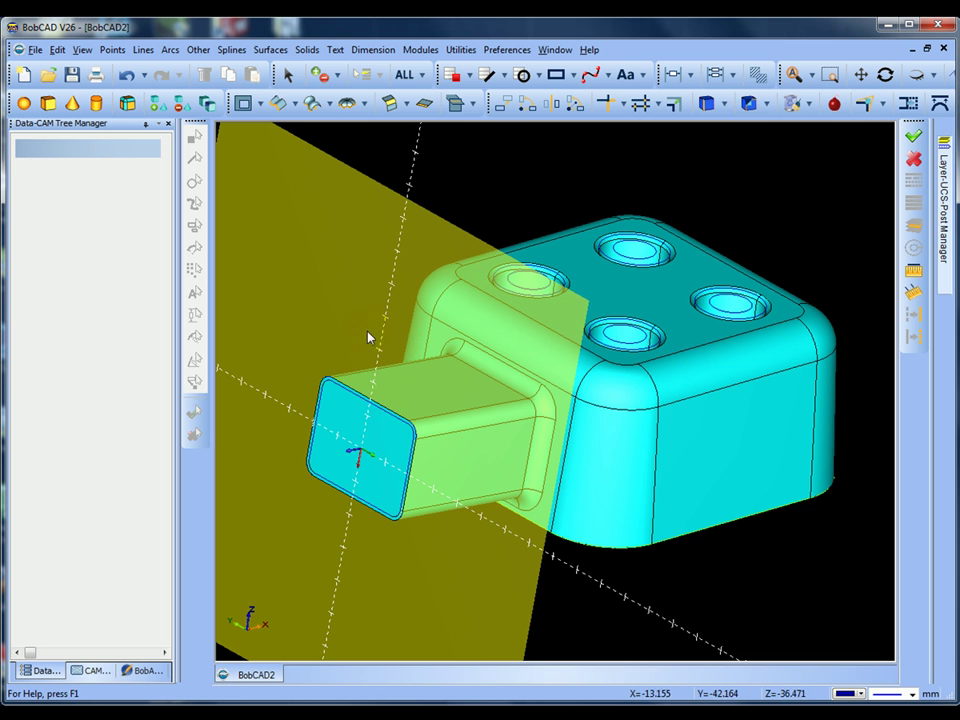
pyautogui.moveTo(400, 324); pyautogui.dragTo(386, 314, button='middle')
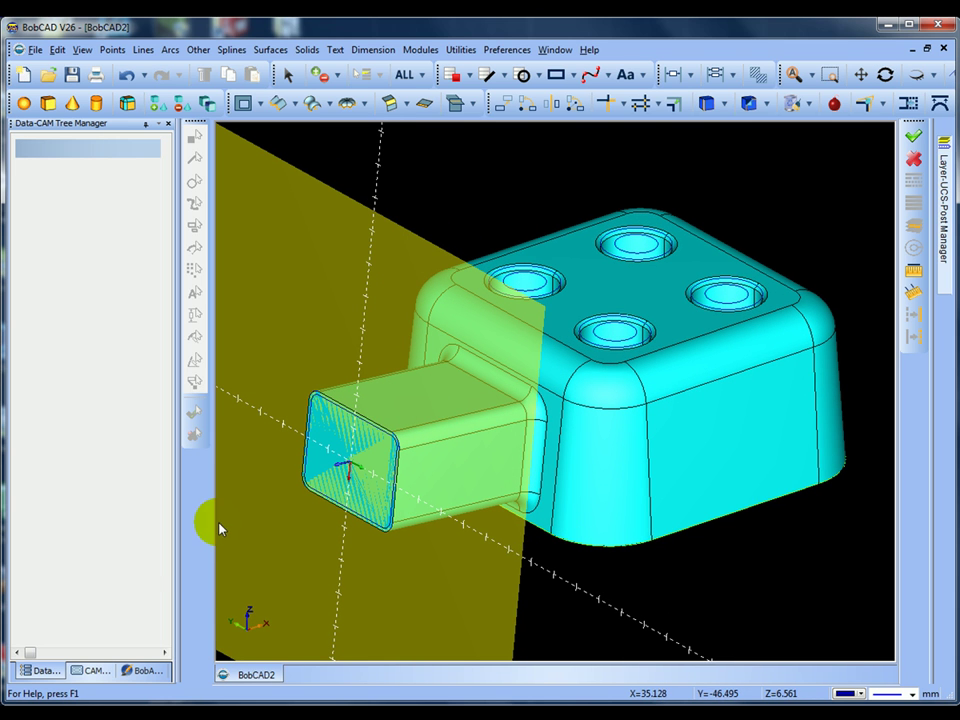
pyautogui.hotkey('ctrl', 'w')
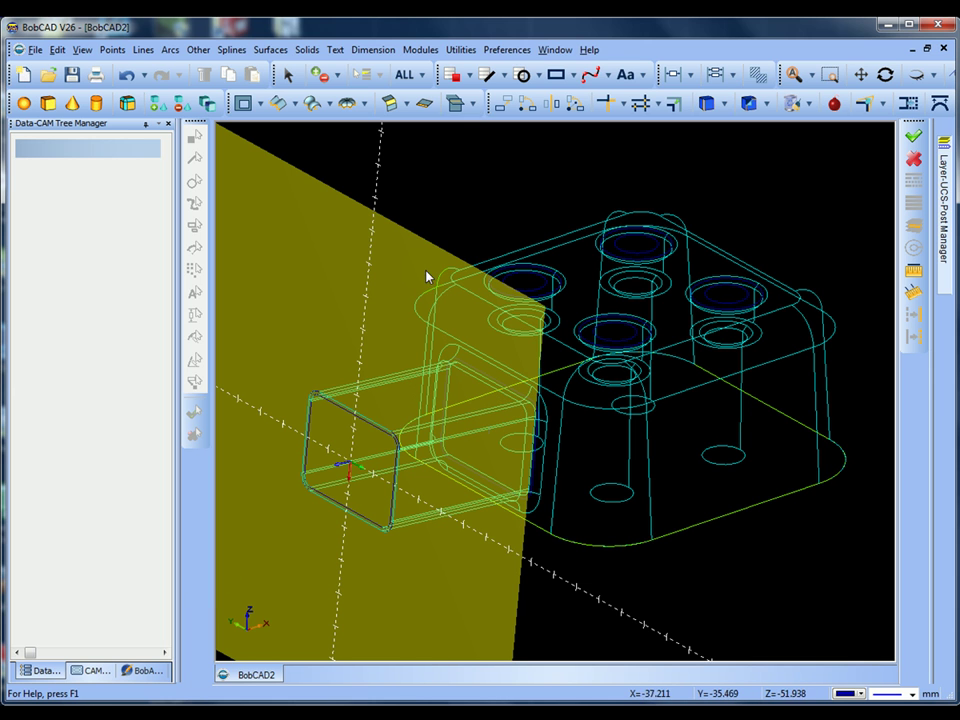
# - Subtract the inner extruded body from the block-and-boss solid to hollow out the boss, and end the command
pyautogui.click(307, 50)
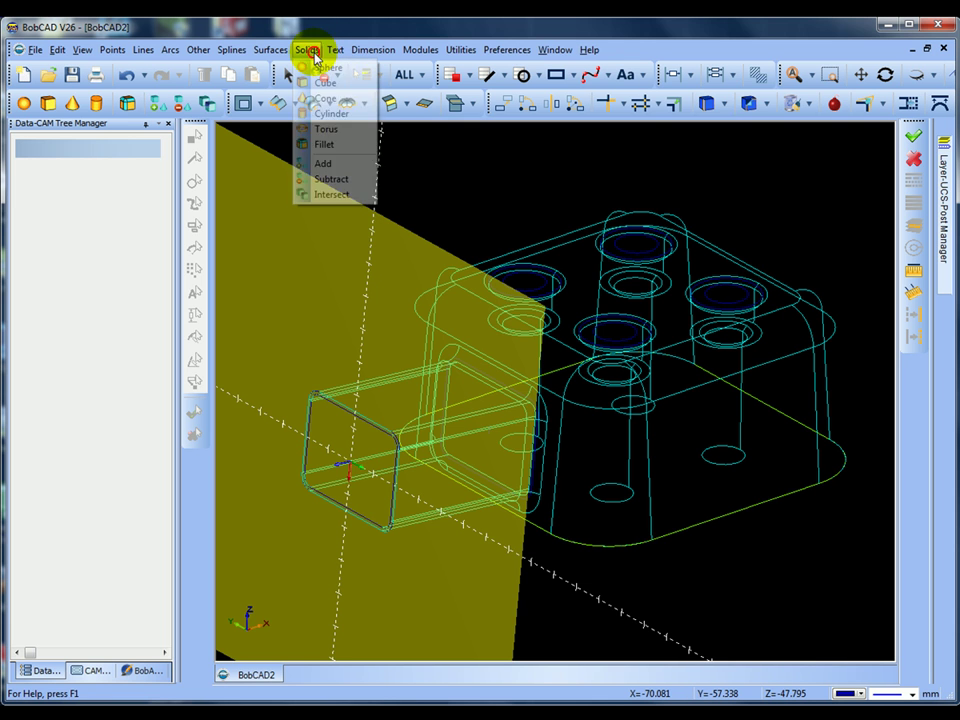
pyautogui.click(328, 179)
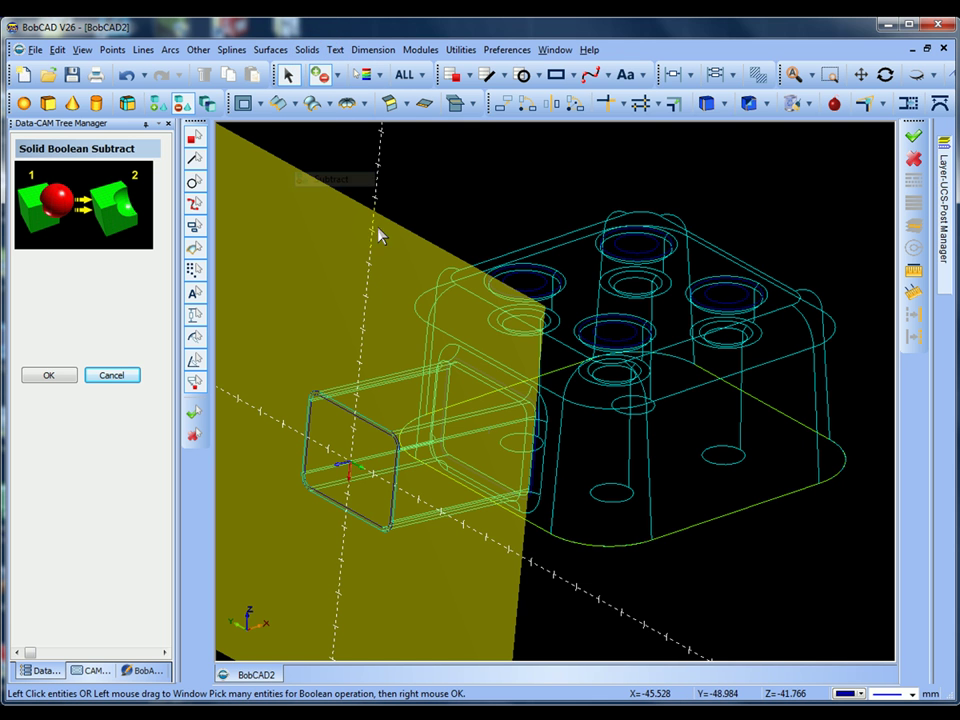
pyautogui.click(618, 289)
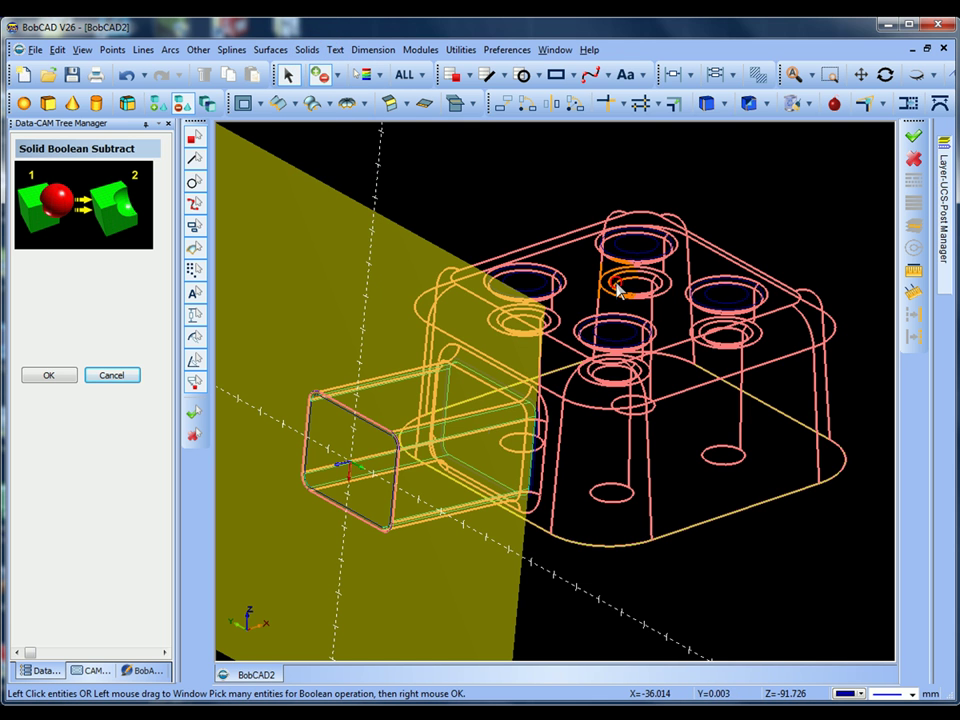
pyautogui.scroll(5, 470, 402)
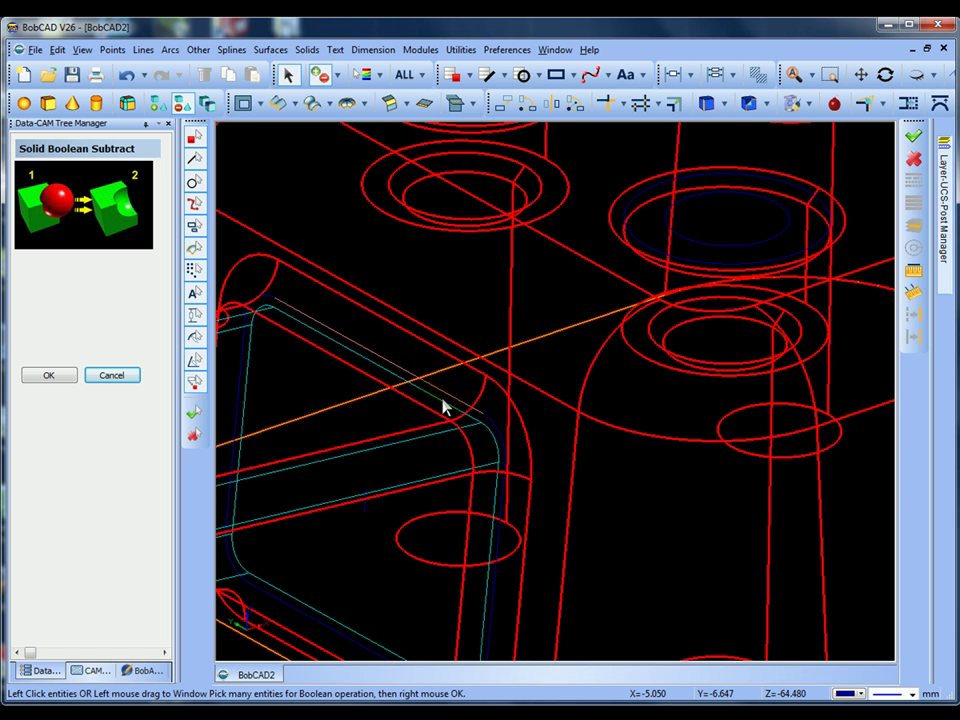
pyautogui.click(443, 406)
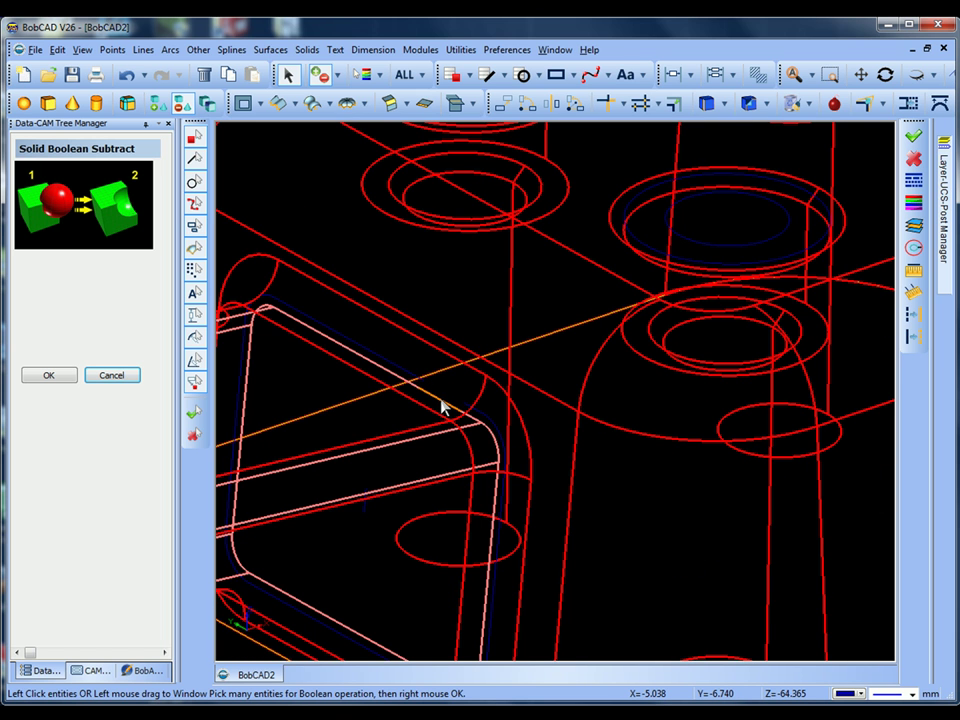
pyautogui.rightClick(651, 486)
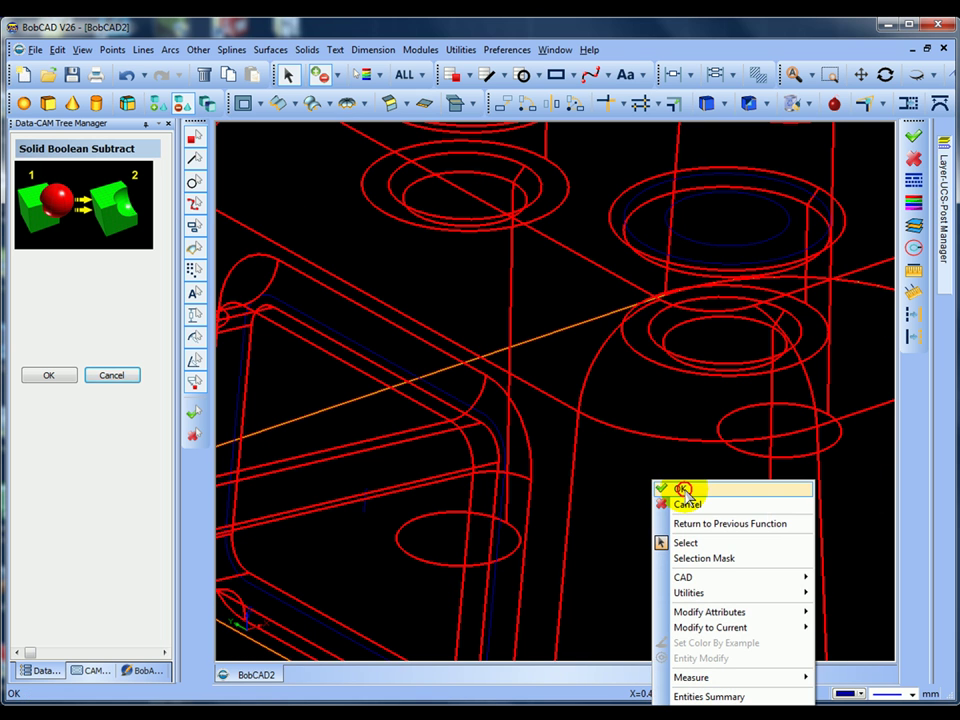
pyautogui.click(684, 488)
pyautogui.scroll(-6, 686, 495)
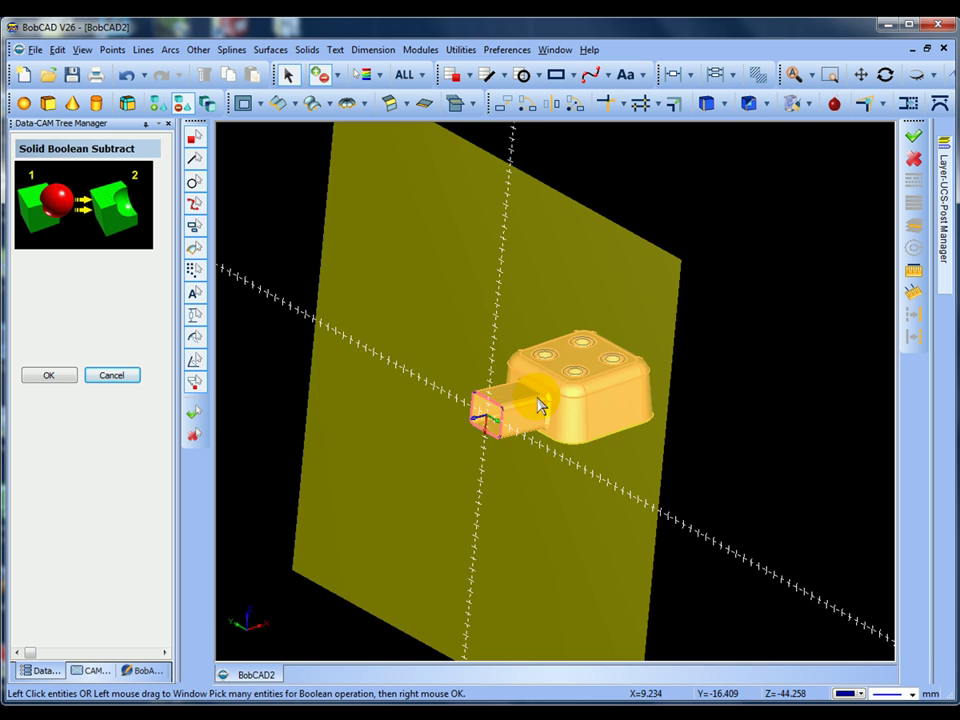
pyautogui.moveTo(542, 407); pyautogui.dragTo(587, 372, button='middle')
pyautogui.scroll(2, 546, 430)
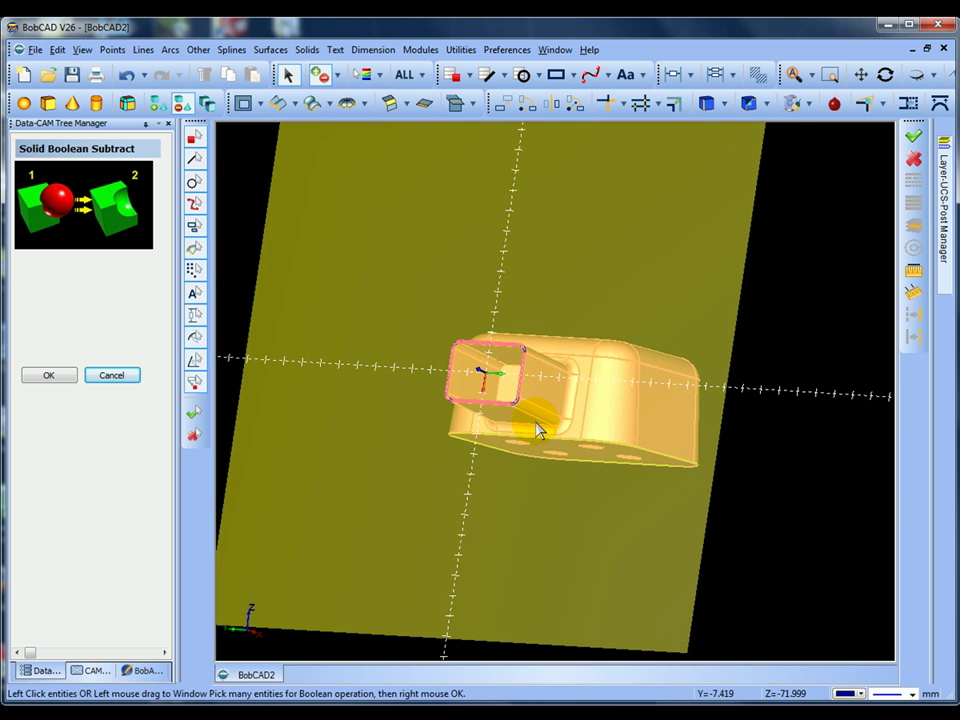
pyautogui.click(537, 430)
pyautogui.click(124, 379)
# - Fillet the inner edges at the floor of the hollowed boss with a constant 4 mm radius and tangent propagation, and end the command
pyautogui.moveTo(364, 409); pyautogui.dragTo(402, 379, button='middle')
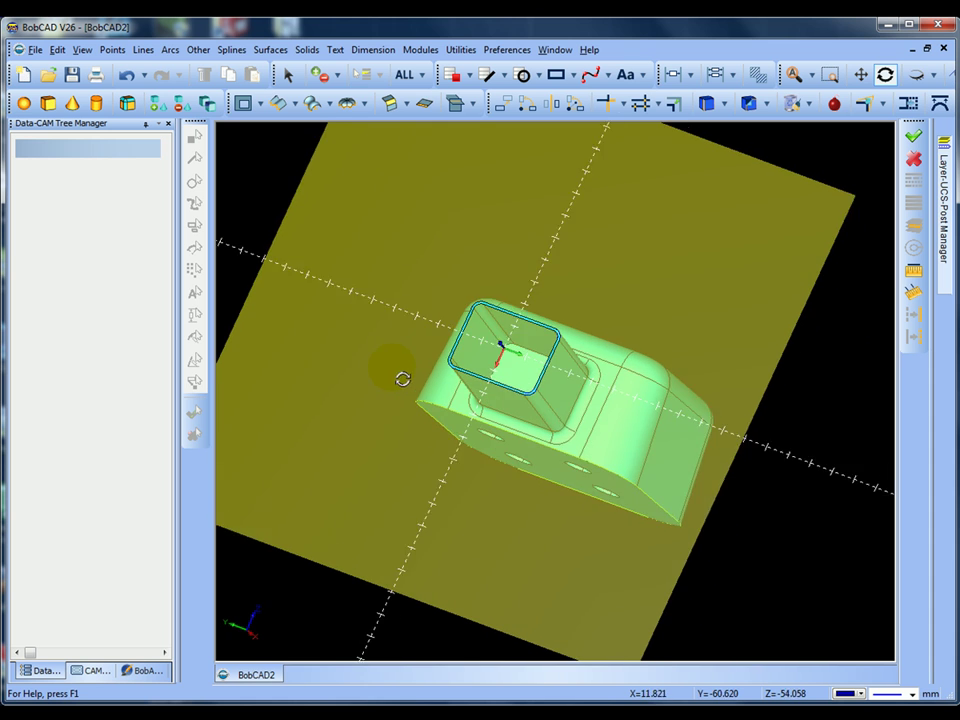
pyautogui.scroll(3, 435, 366)
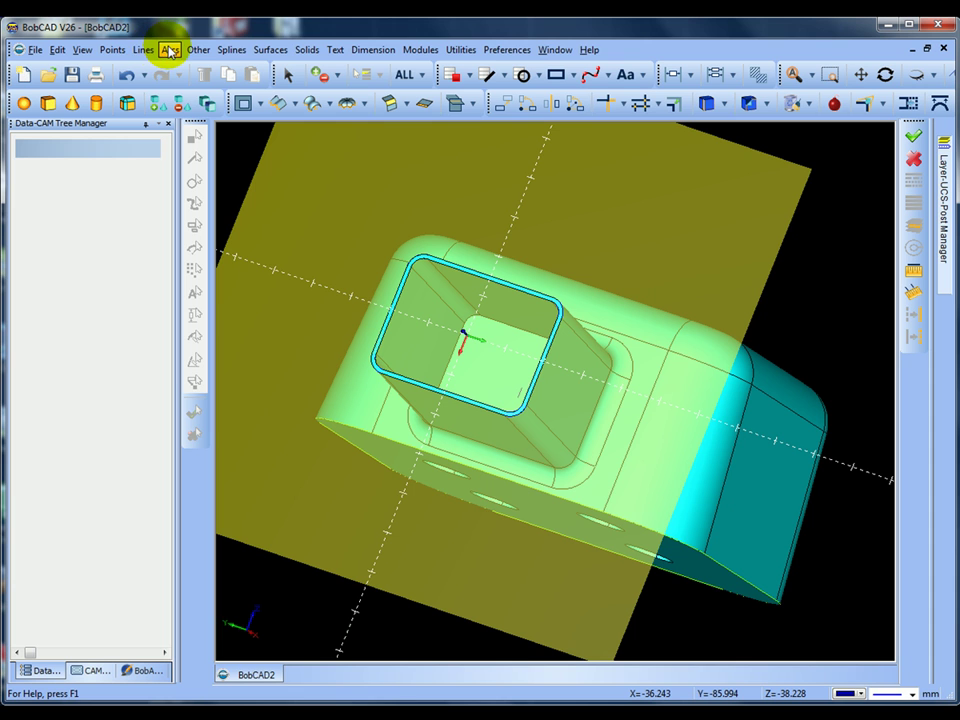
pyautogui.click(127, 103)
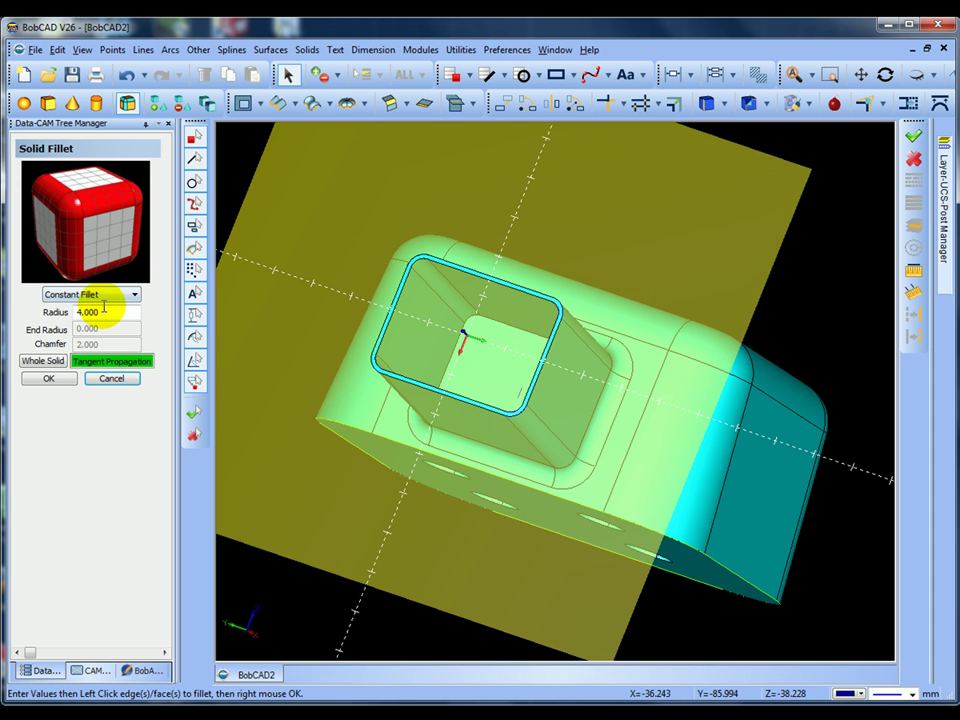
pyautogui.click(50, 378)
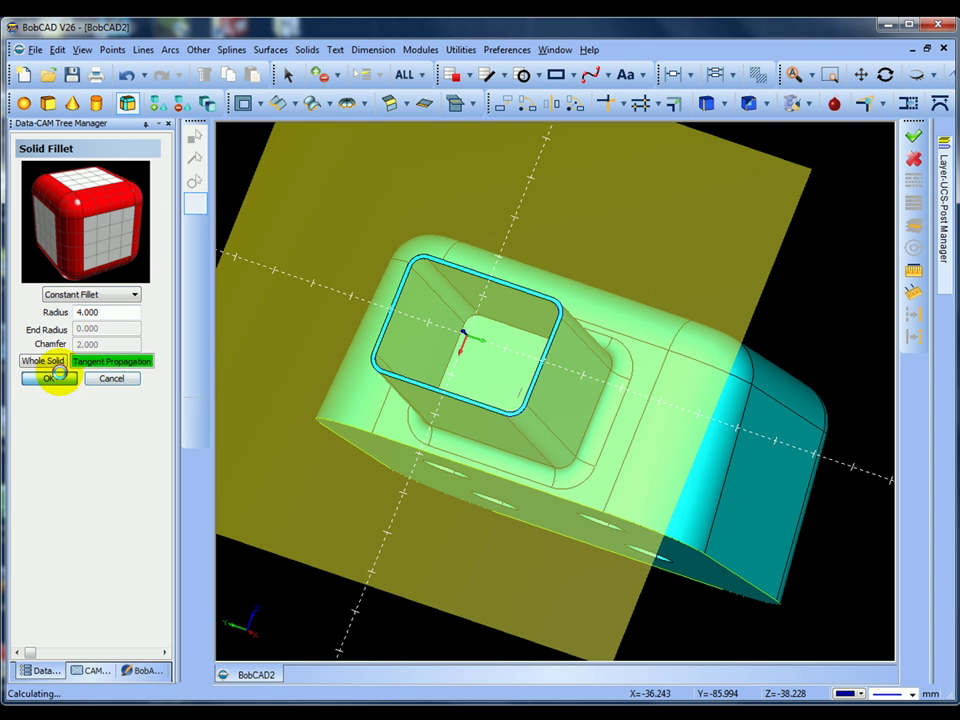
pyautogui.rightClick(490, 327)
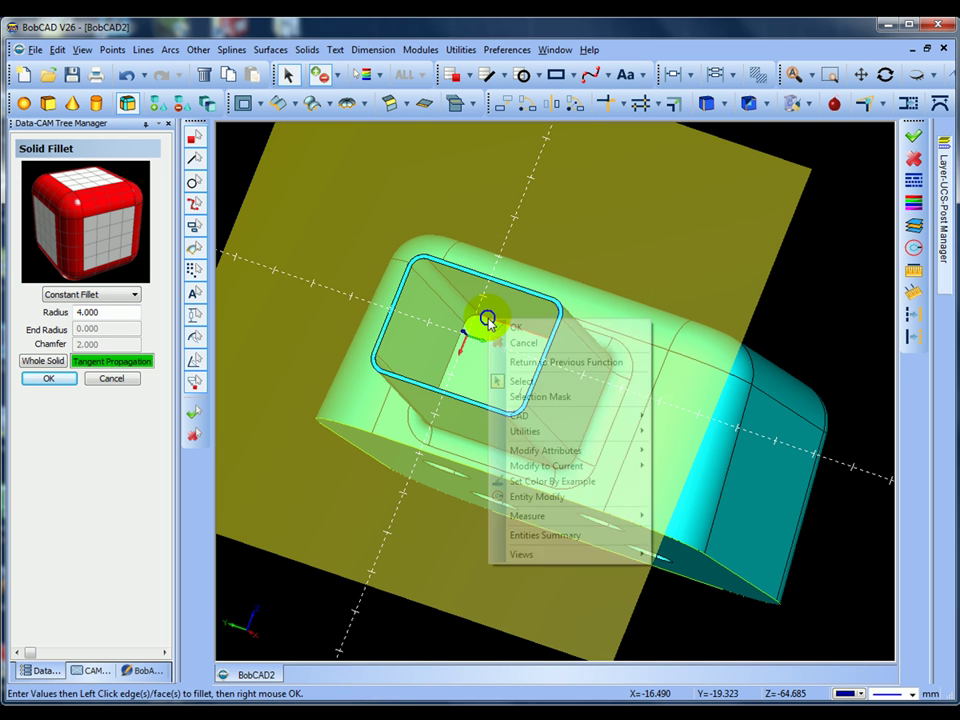
pyautogui.click(500, 328)
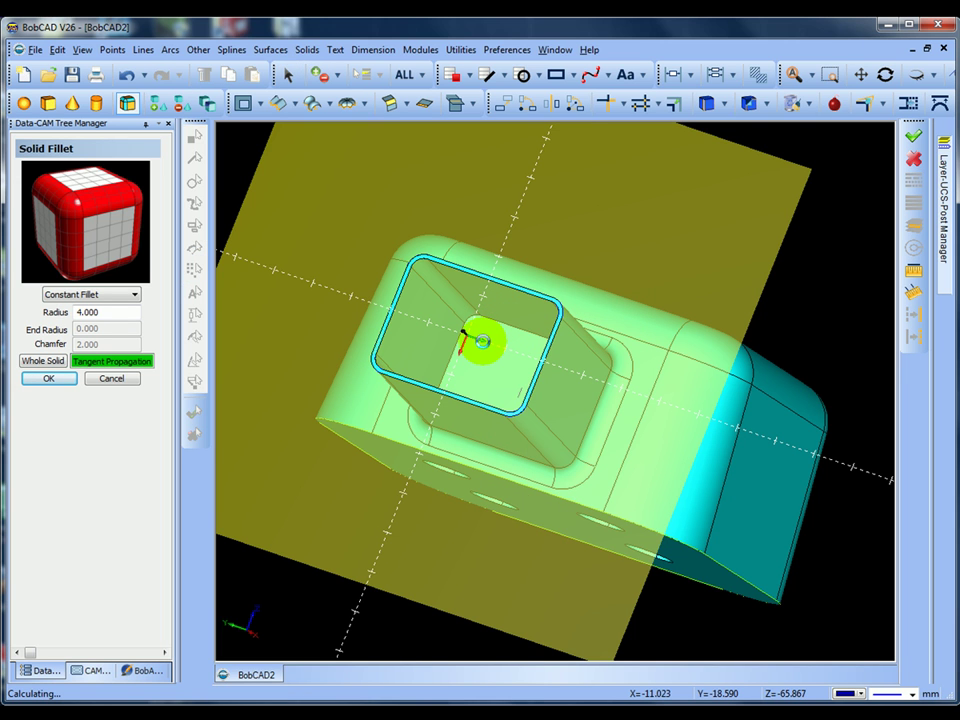
pyautogui.moveTo(482, 354); pyautogui.dragTo(385, 316, button='middle')
pyautogui.scroll(-5, 385, 316)
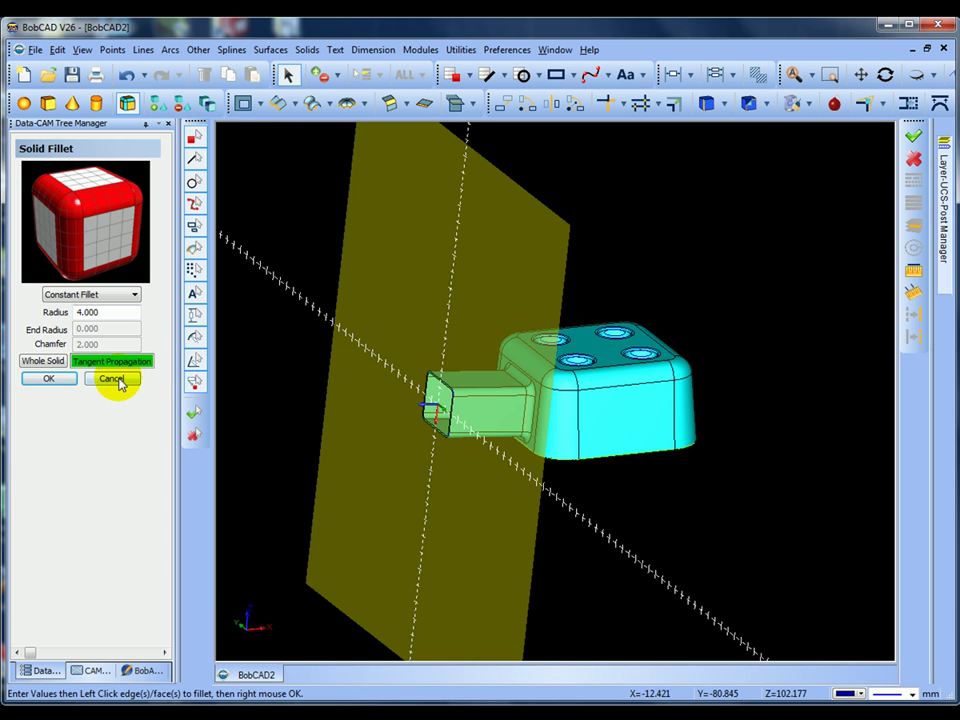
pyautogui.click(117, 380)
# - Pick the green and dark blue wireframe geometry by color, remove it from the model, and end the selection
pyautogui.moveTo(285, 365); pyautogui.dragTo(271, 342, button='middle')
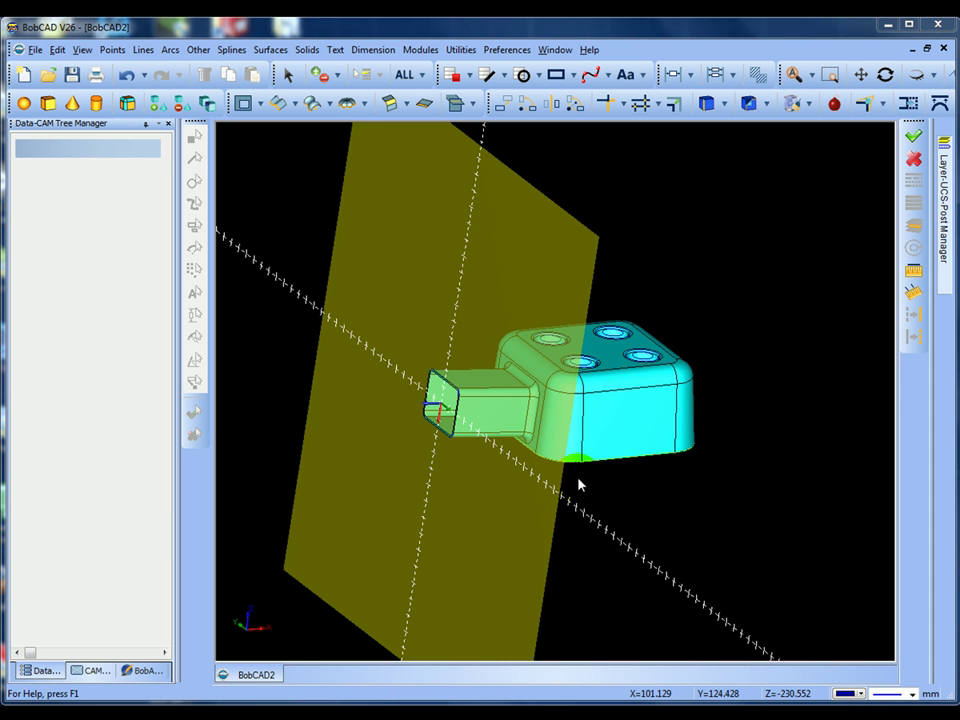
pyautogui.moveTo(579, 484); pyautogui.dragTo(596, 514, button='middle')
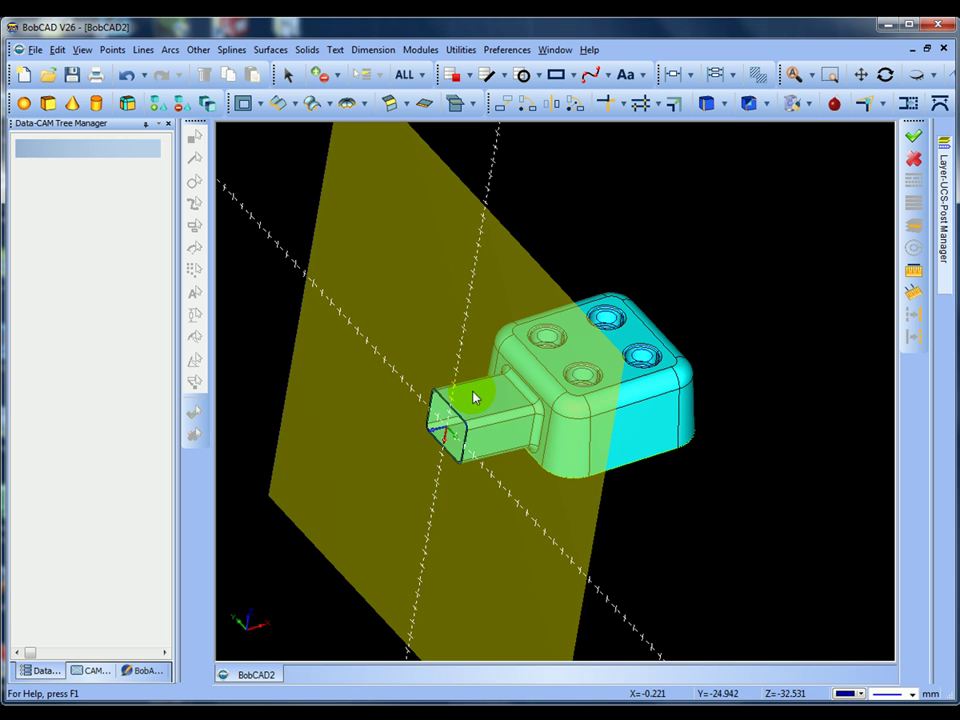
pyautogui.moveTo(507, 438)
pyautogui.mouseDown(button='middle')
pyautogui.moveTo(518, 428)
pyautogui.moveTo(510, 428)
pyautogui.mouseUp(button='middle')
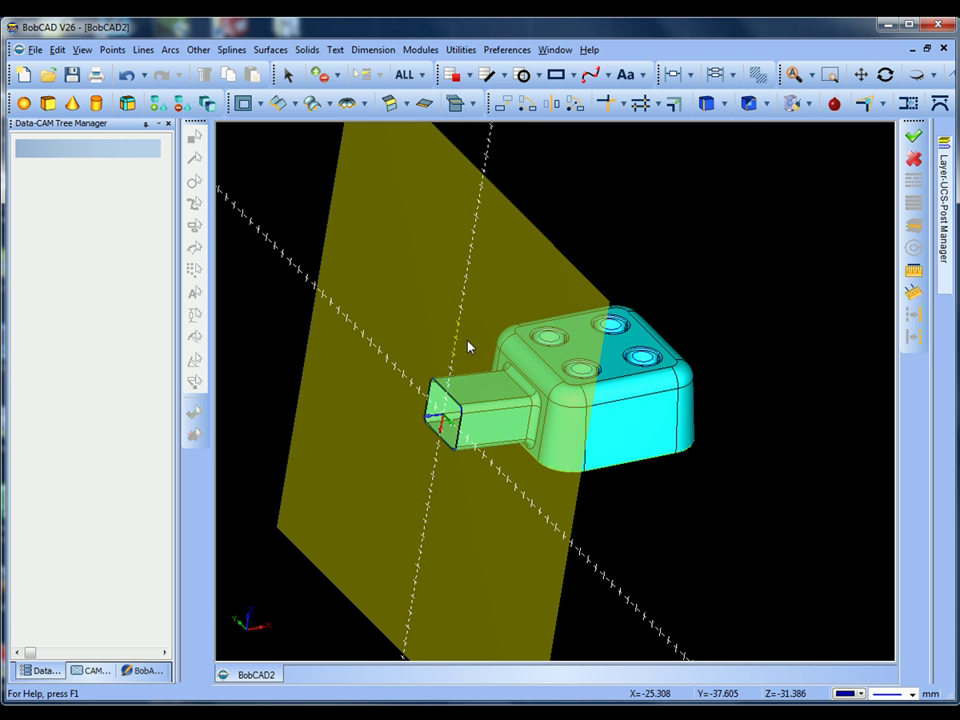
pyautogui.click(424, 76)
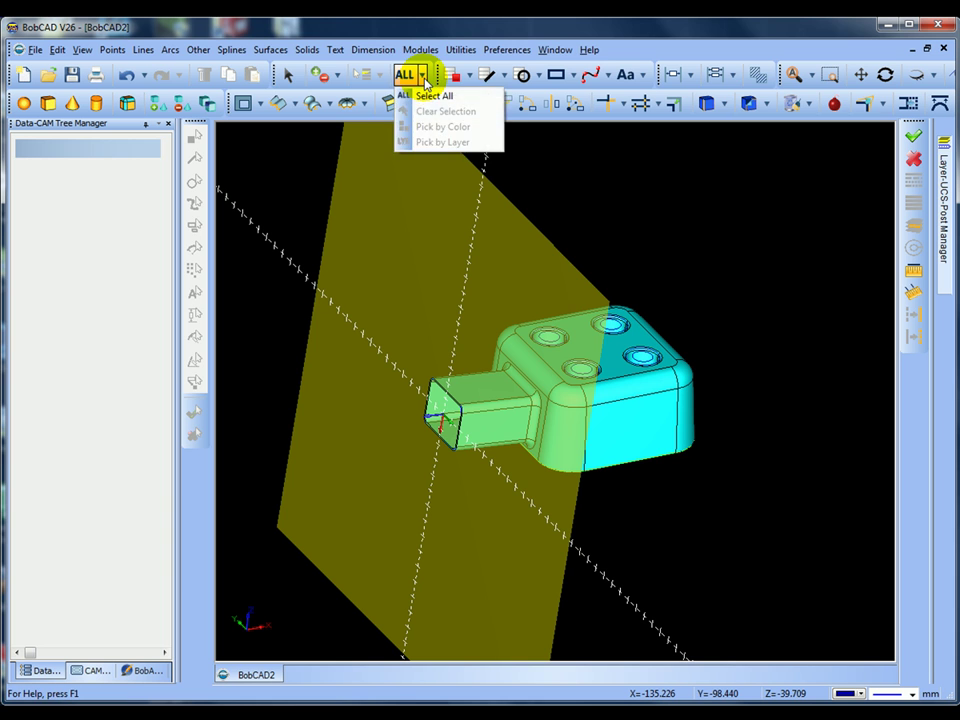
pyautogui.click(286, 76)
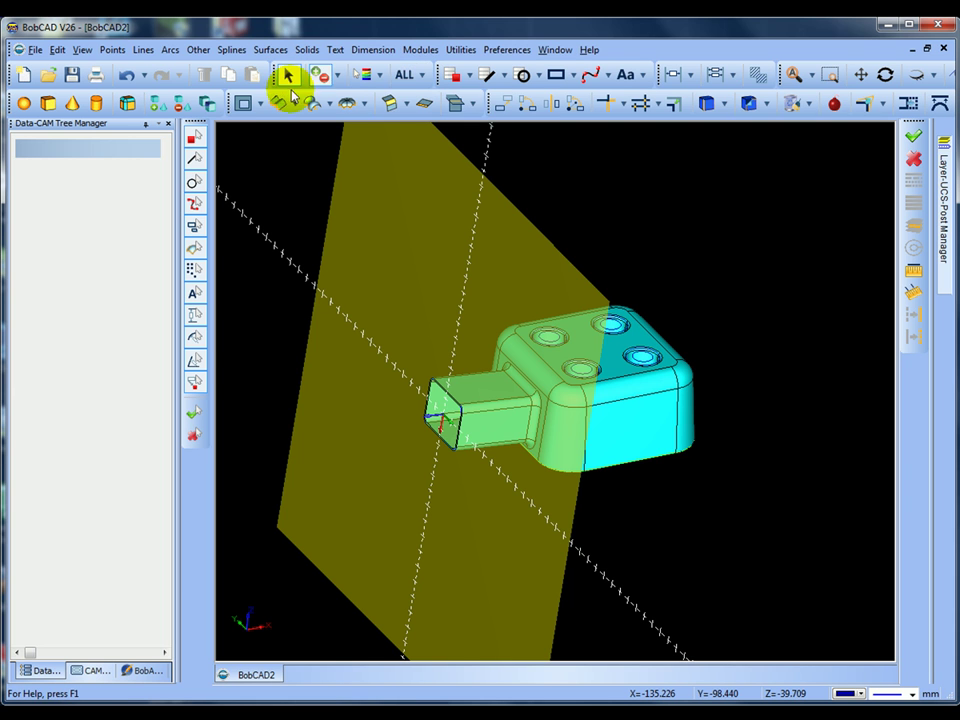
pyautogui.click(423, 77)
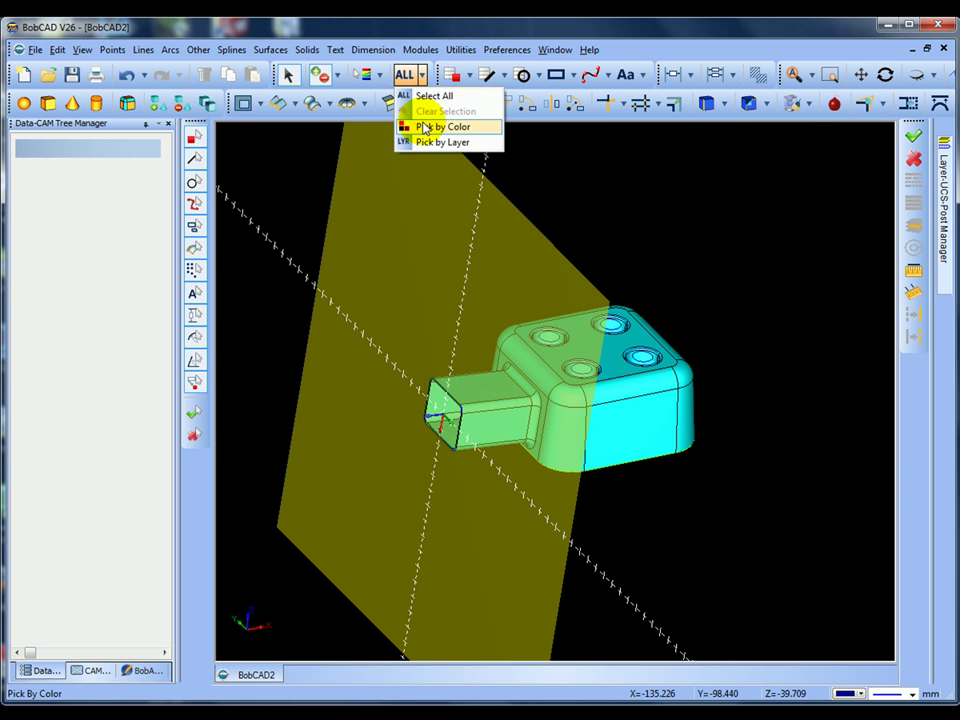
pyautogui.click(425, 128)
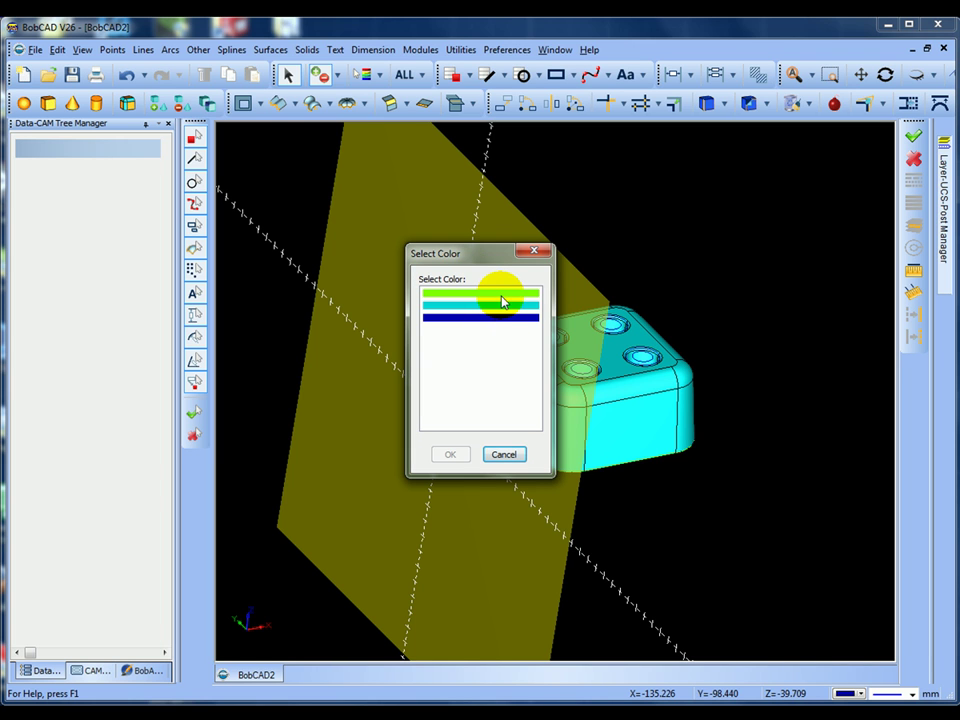
pyautogui.click(493, 320)
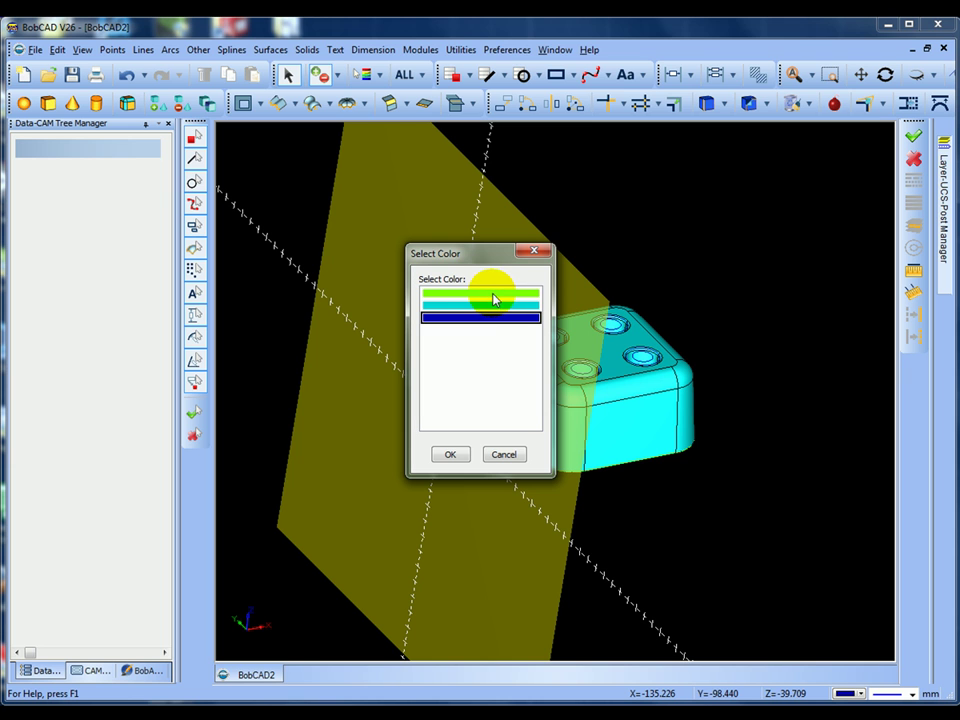
pyautogui.click(450, 454)
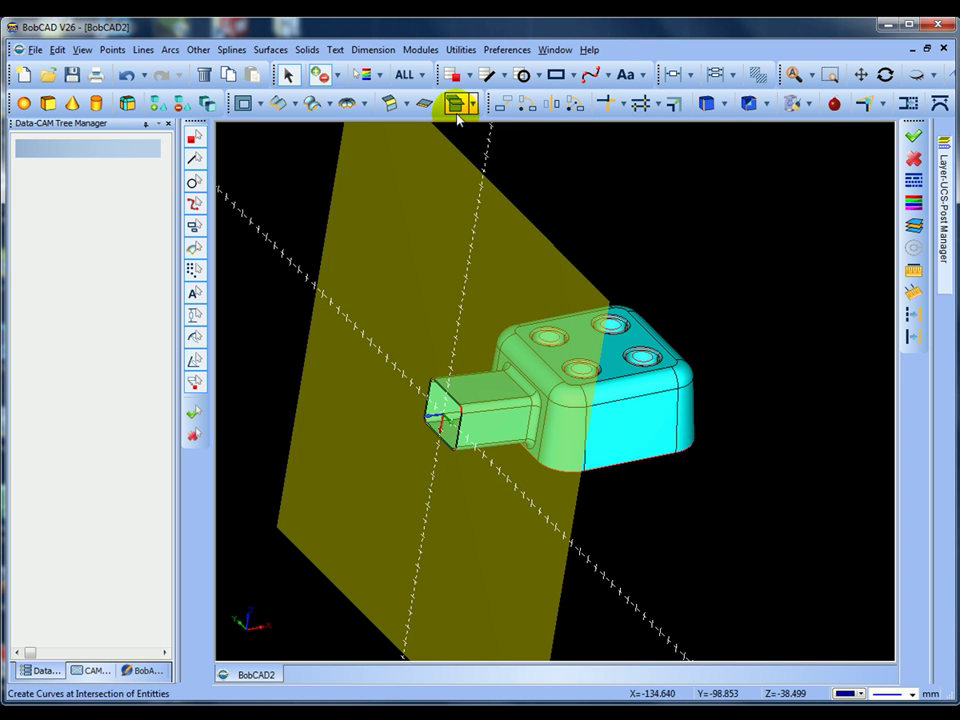
pyautogui.moveTo(368, 197); pyautogui.dragTo(401, 201, button='middle')
pyautogui.click(420, 366)
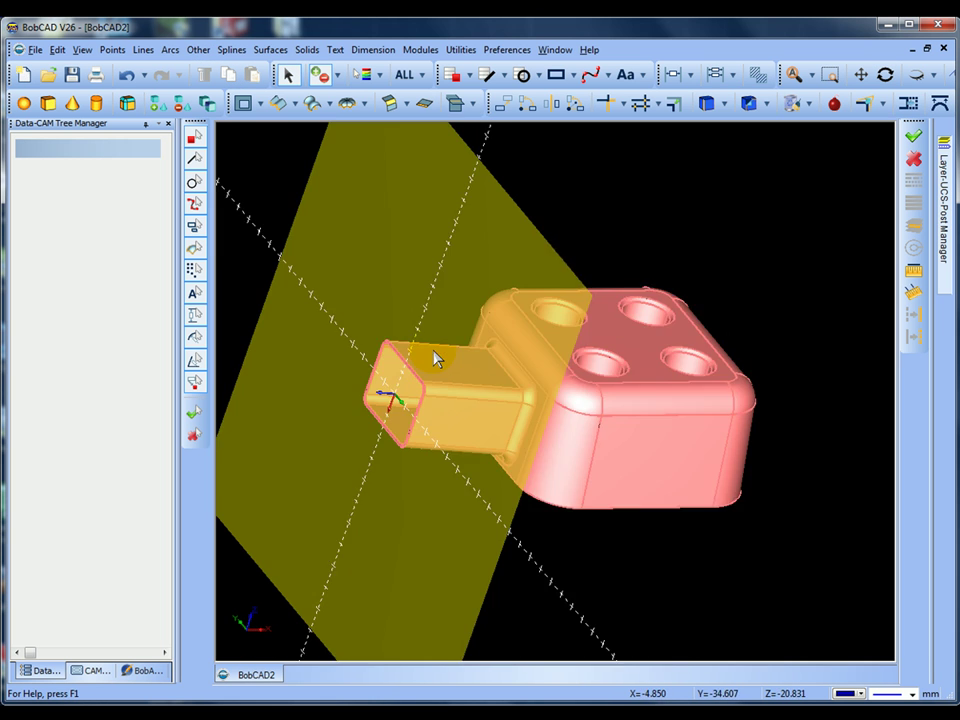
pyautogui.rightClick(730, 216)
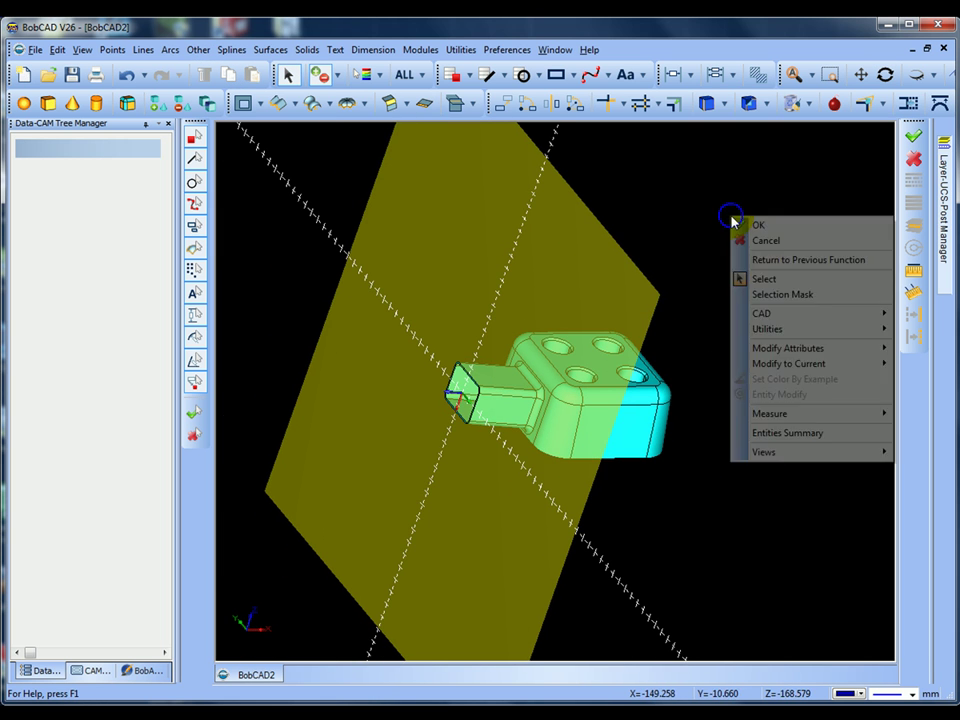
pyautogui.click(765, 241)
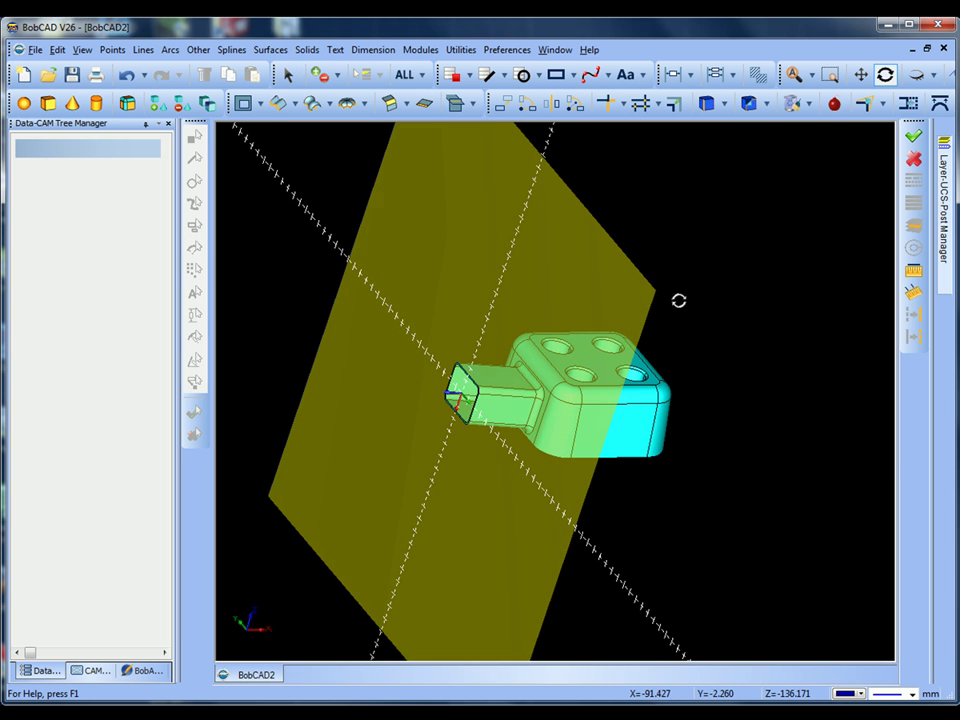
# - Keep the list of user coordinate systems docked open beside the model
pyautogui.moveTo(630, 298); pyautogui.dragTo(563, 330, button='middle')
pyautogui.scroll(2, 493, 382)
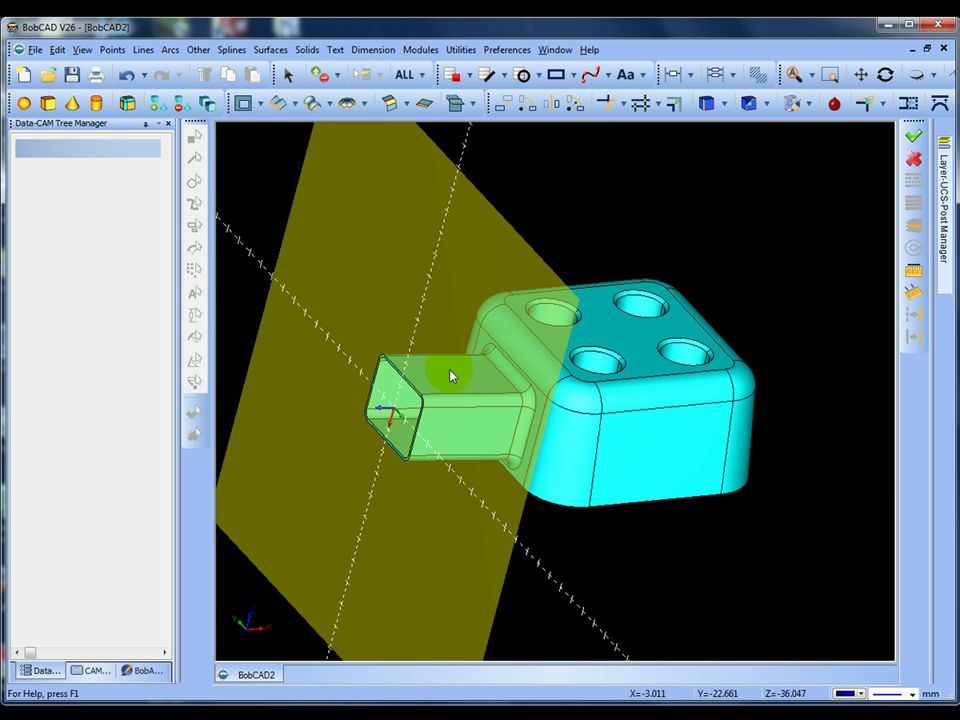
pyautogui.moveTo(937, 234)
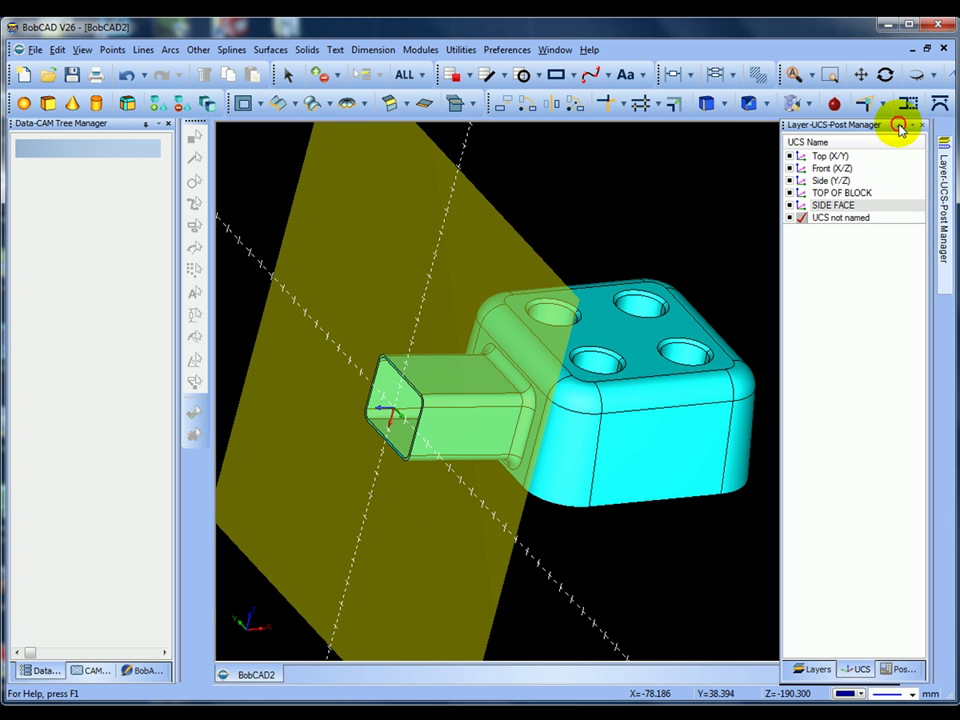
pyautogui.click(900, 126)
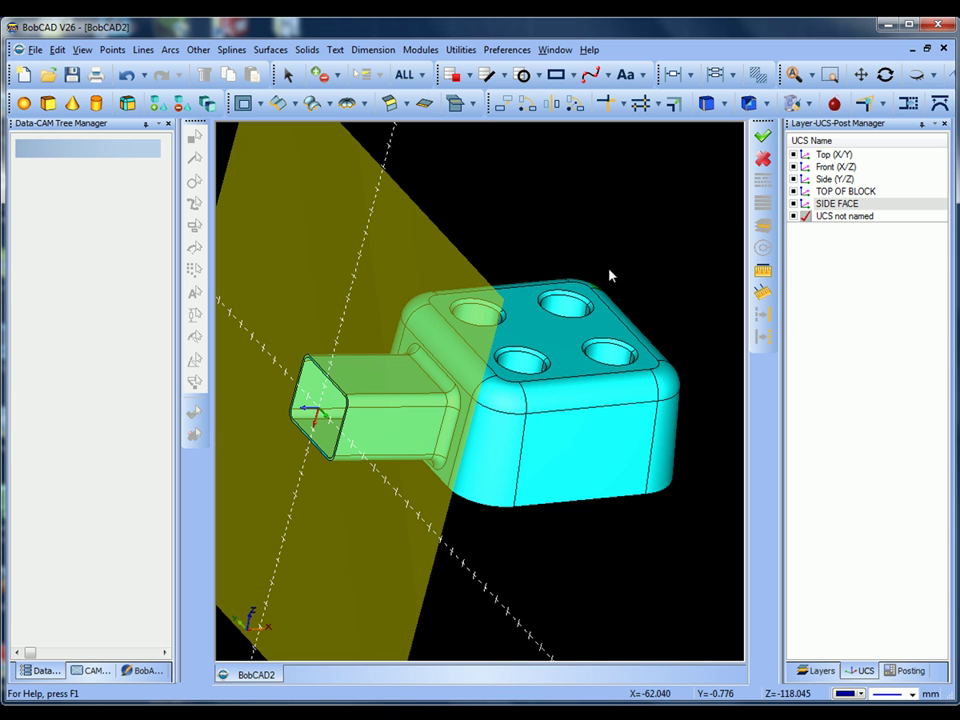
# - Add a new UCS from the planar upper face of the hollow rectangular boss, and end the command
pyautogui.rightClick(825, 242)
pyautogui.click(851, 251)
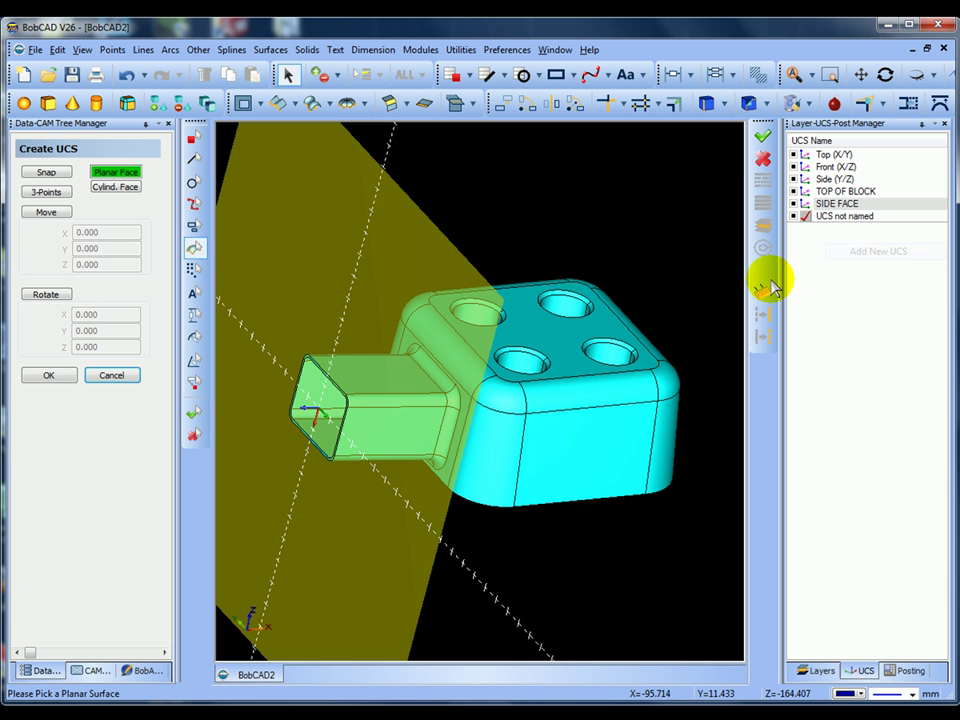
pyautogui.click(378, 380)
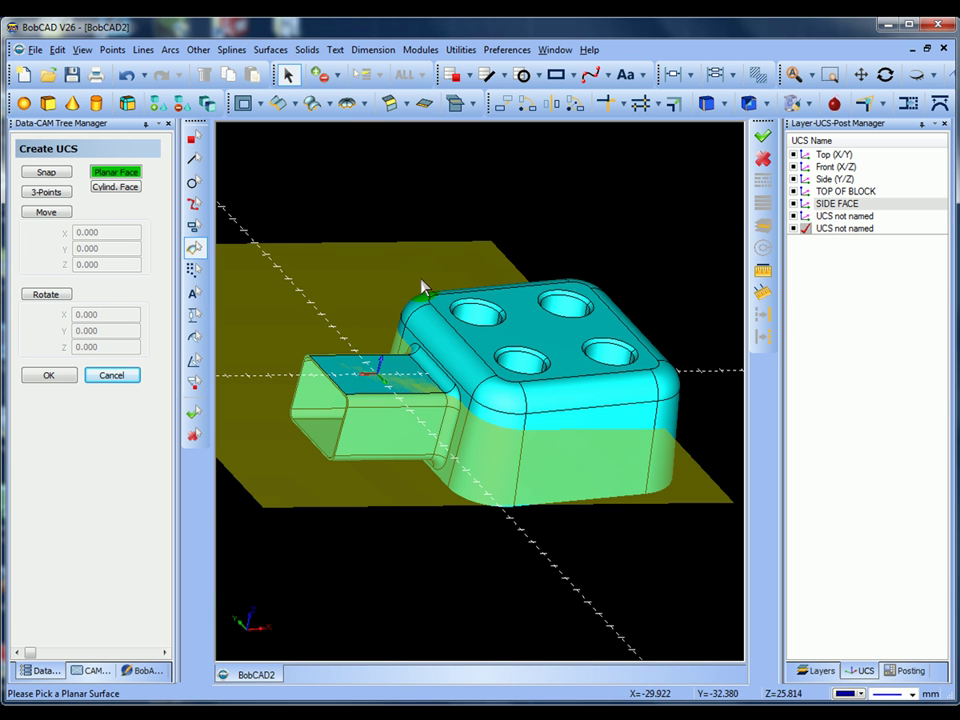
pyautogui.moveTo(421, 287); pyautogui.dragTo(405, 305, button='middle')
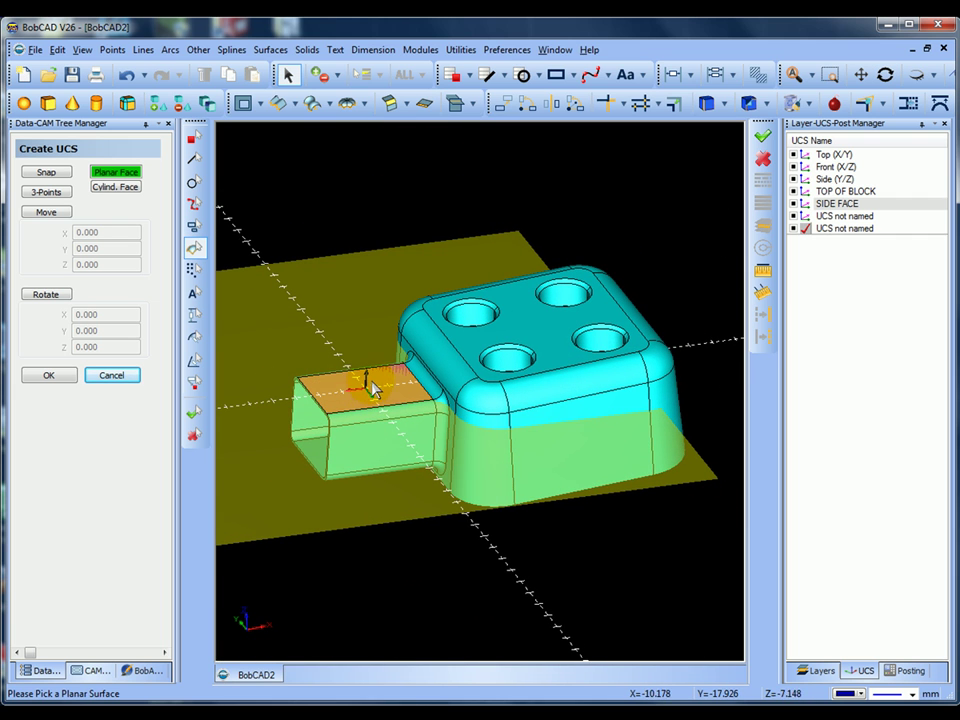
pyautogui.scroll(3, 373, 386)
pyautogui.scroll(-5, 370, 395)
pyautogui.scroll(3, 366, 392)
pyautogui.scroll(-1, 350, 391)
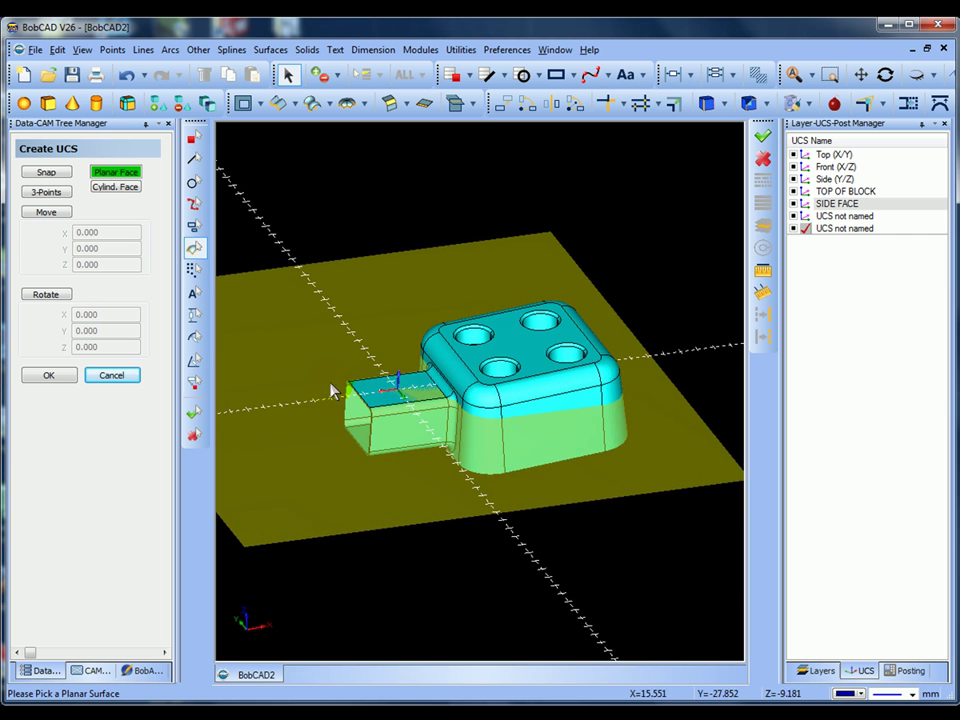
pyautogui.scroll(2, 330, 390)
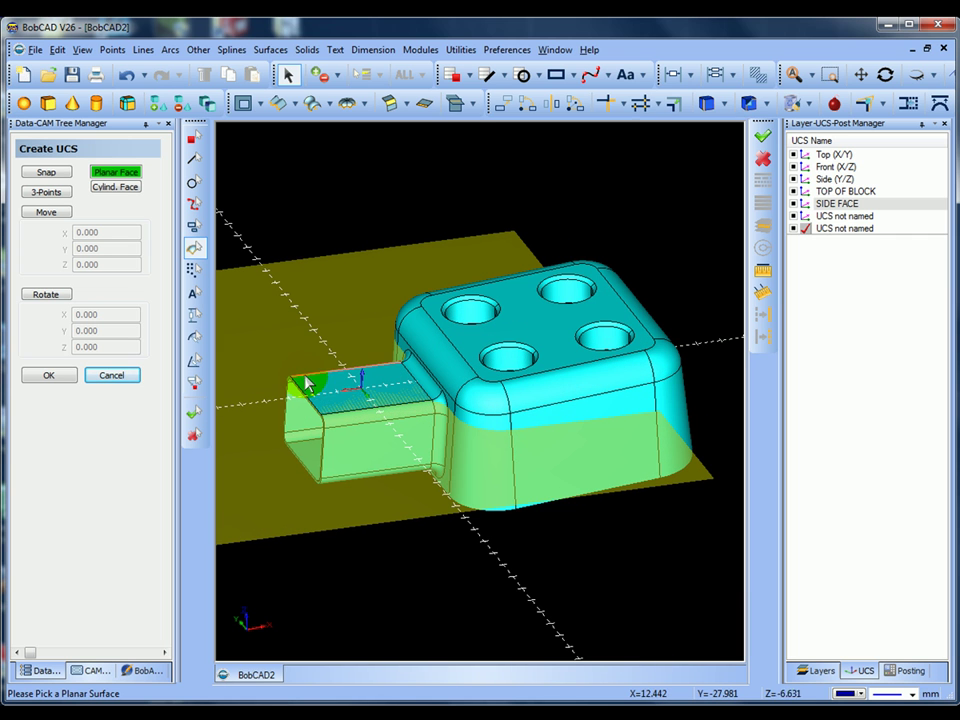
pyautogui.click(50, 375)
pyautogui.click(118, 376)
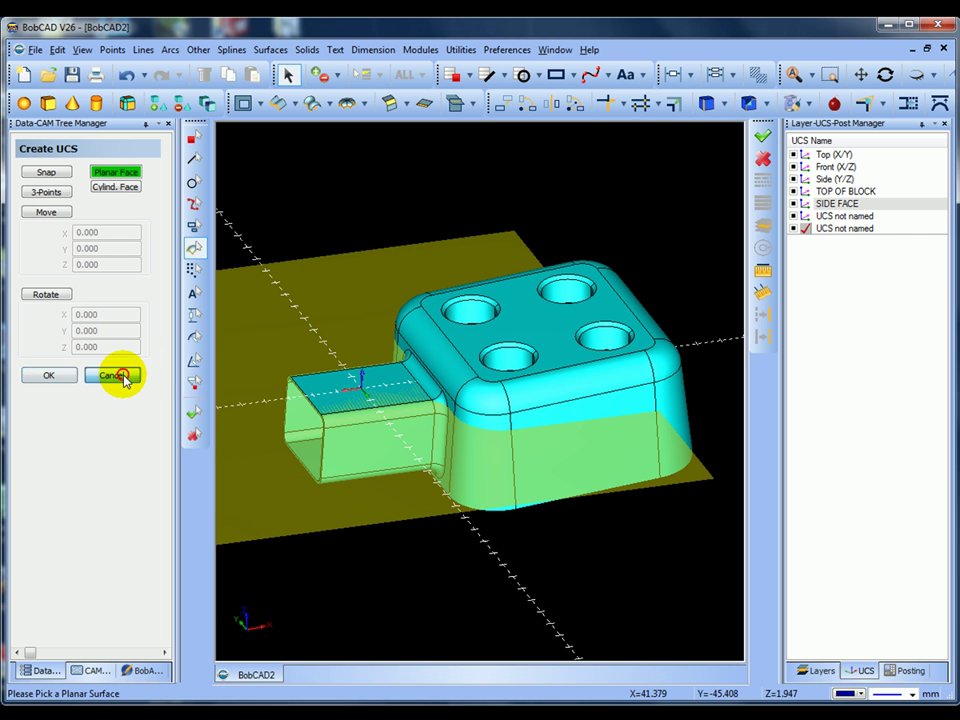
# - Draw a full circle of radius 10 mm centered at X 0, Y 0, Z 0 on the boss's upper face, and end the command
pyautogui.moveTo(274, 311); pyautogui.dragTo(285, 320, button='middle')
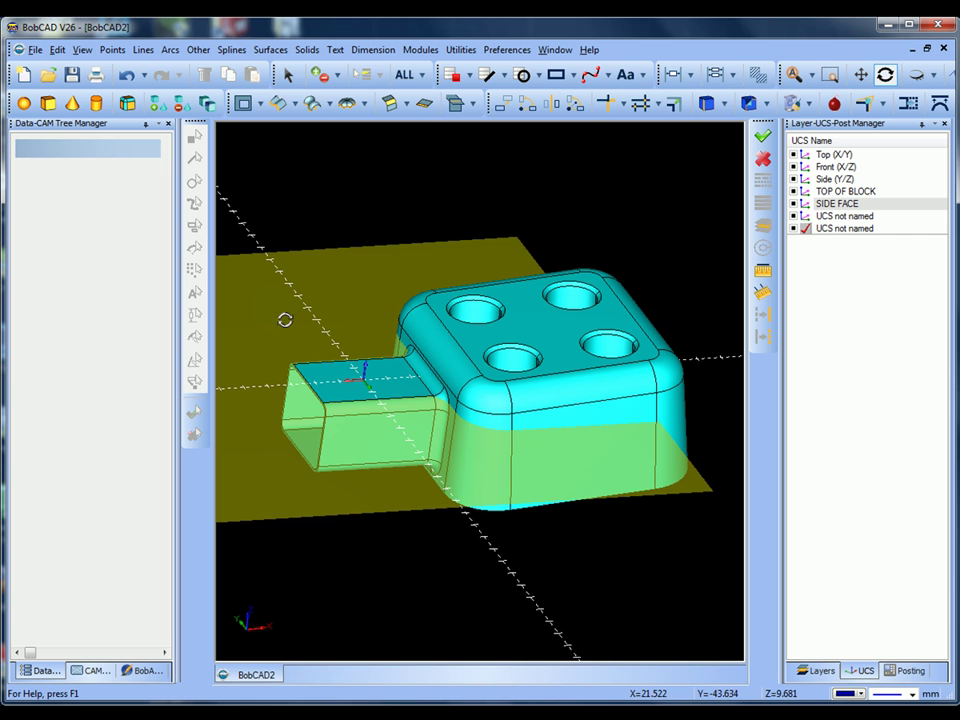
pyautogui.click(177, 52)
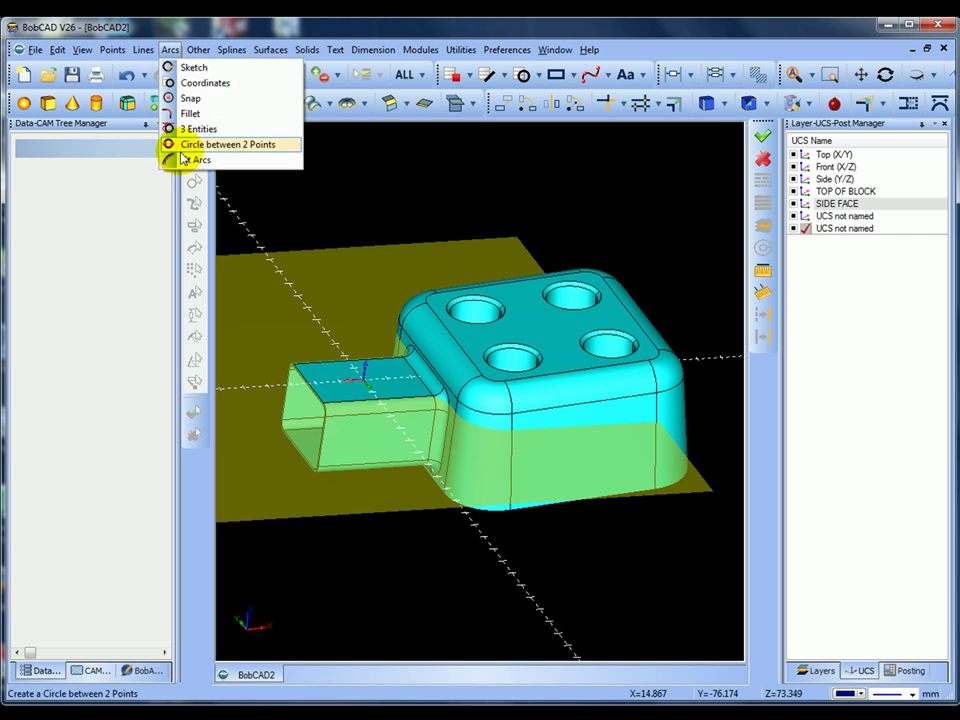
pyautogui.click(195, 86)
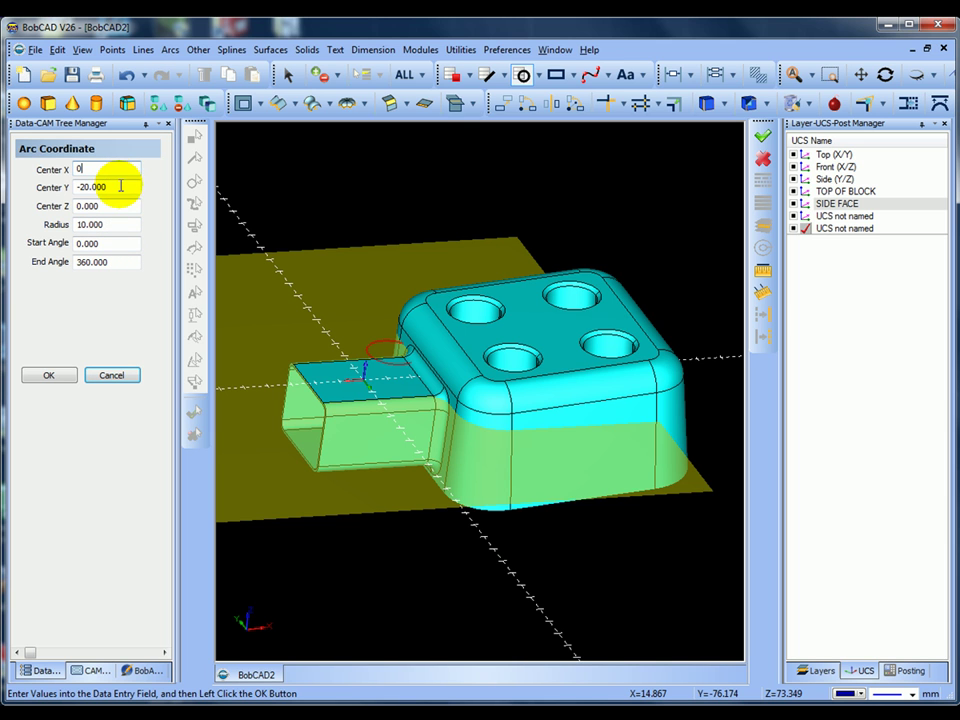
pyautogui.press('Tab')
pyautogui.write('0')
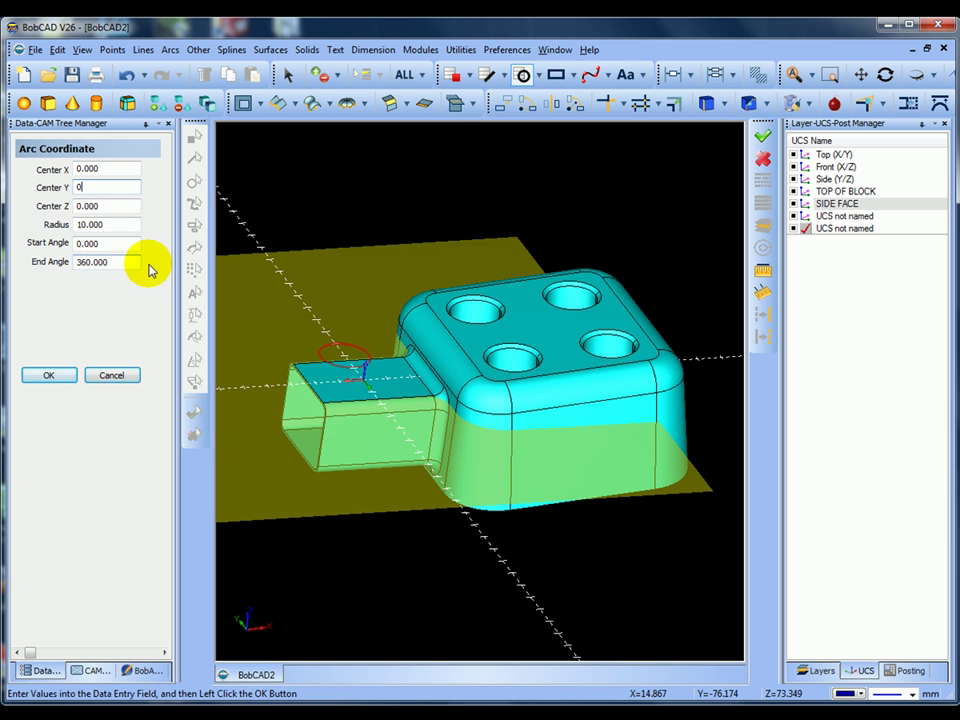
pyautogui.click(111, 207)
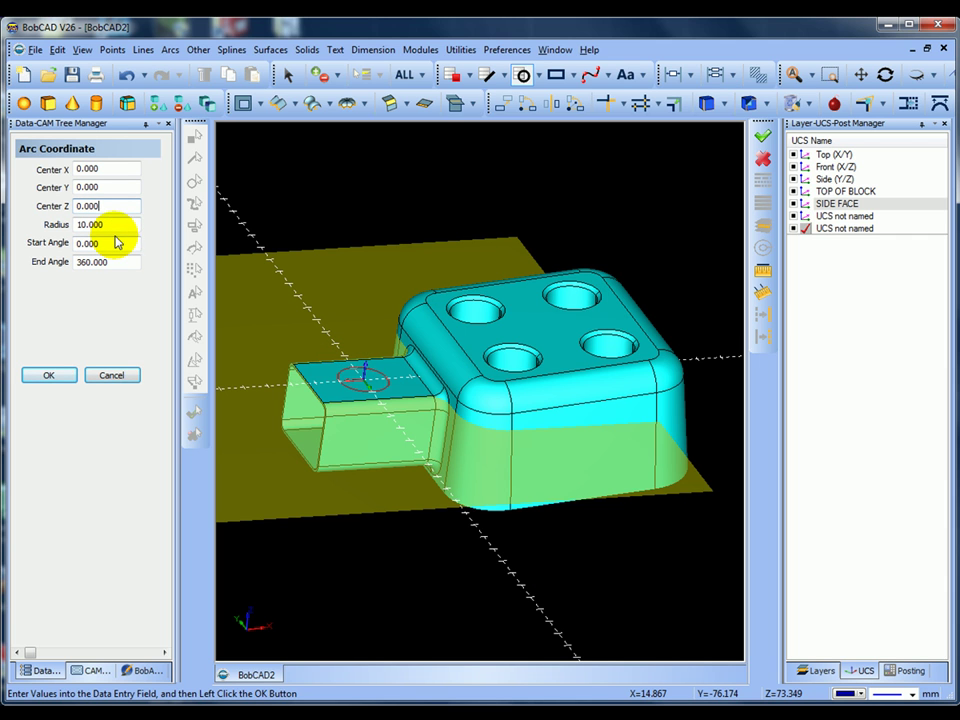
pyautogui.click(62, 375)
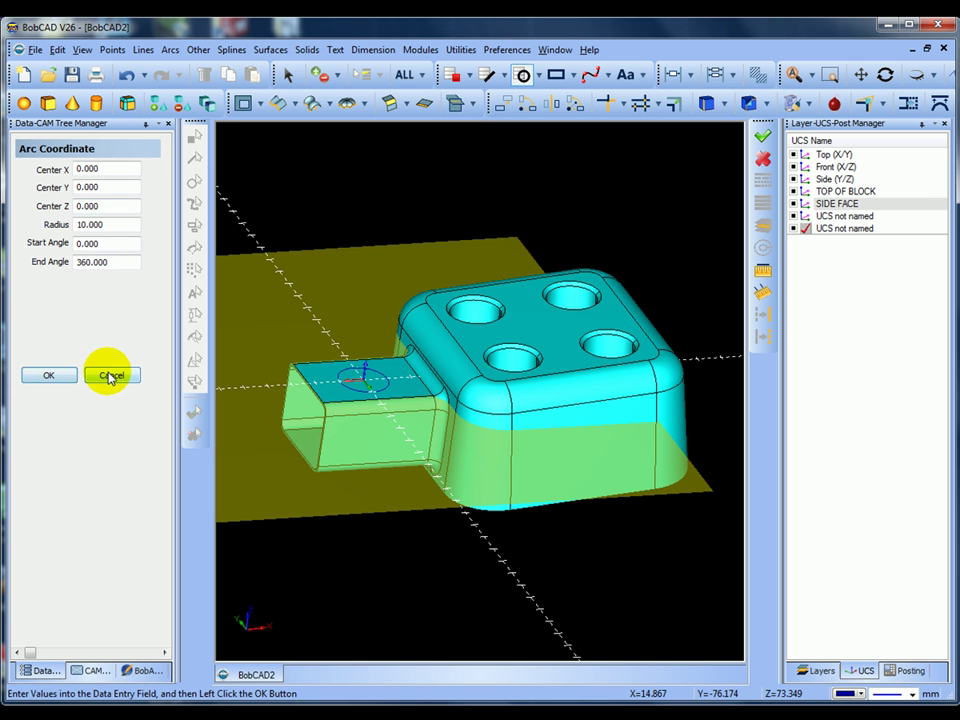
pyautogui.click(111, 375)
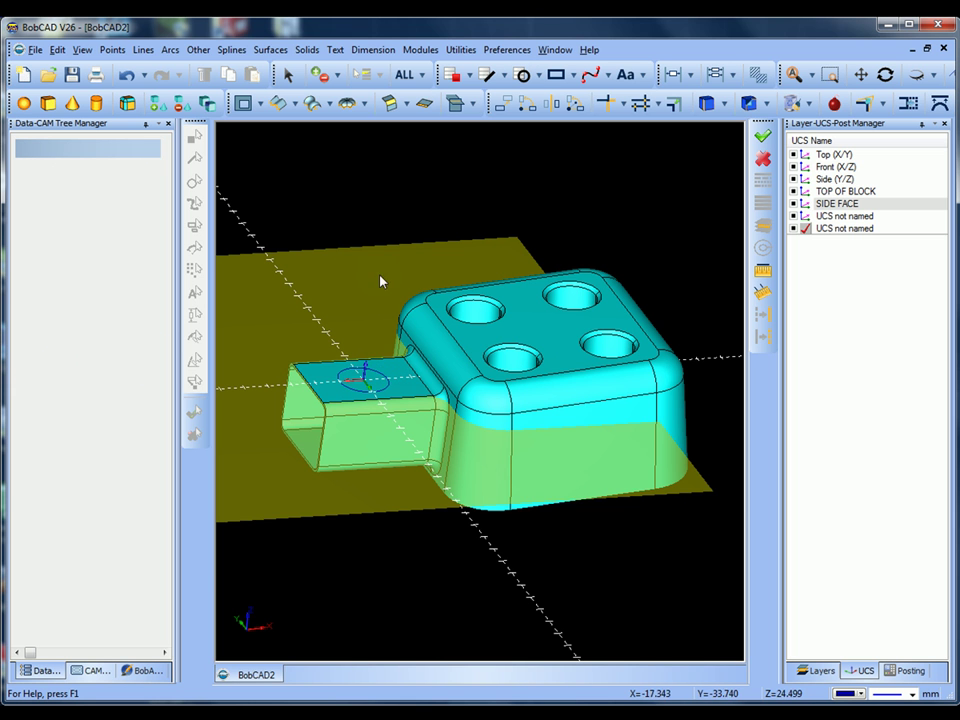
# - In wireframe display, extrude the circle -50 mm along the Z-axis with caps and 0 draft angle, and return to shaded display
pyautogui.moveTo(365, 218); pyautogui.dragTo(386, 236, button='middle')
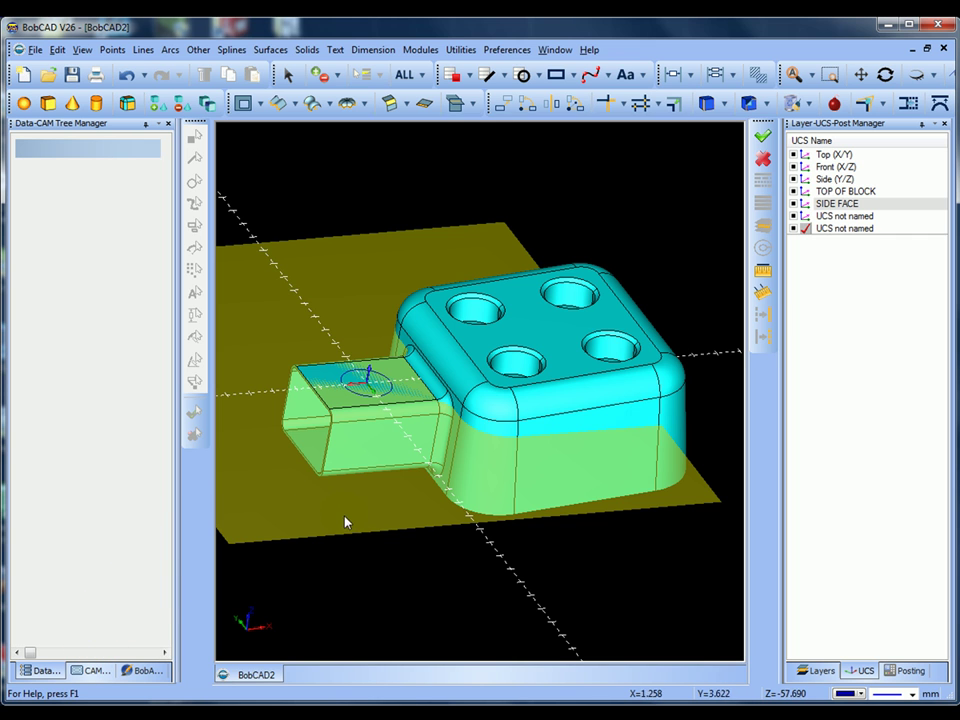
pyautogui.hotkey('ctrl', 'w')
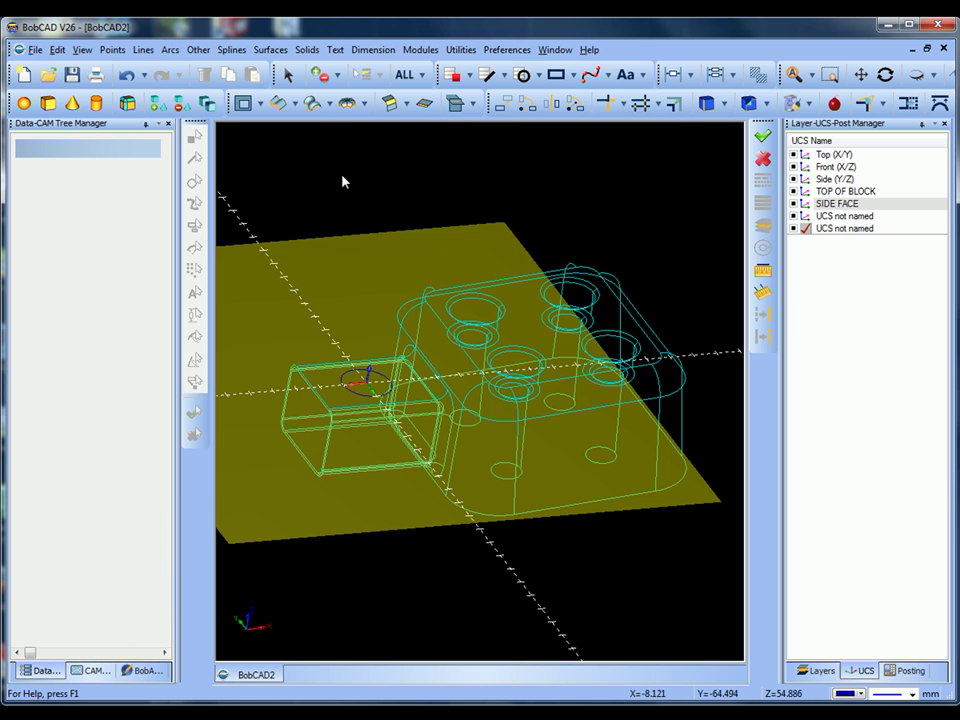
pyautogui.click(297, 106)
pyautogui.click(300, 124)
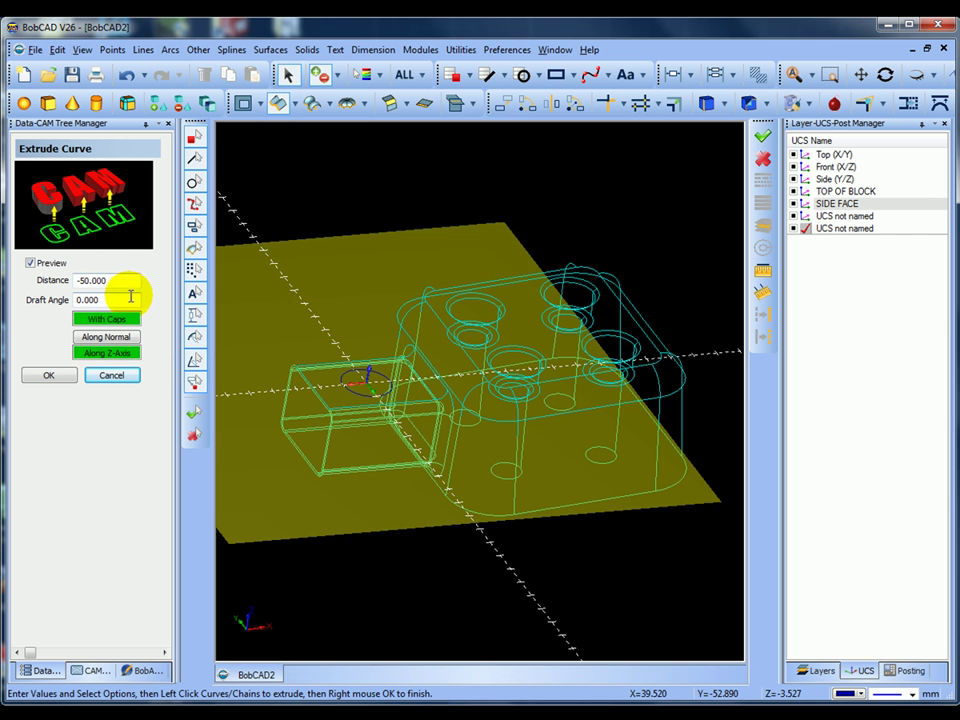
pyautogui.rightClick(380, 377)
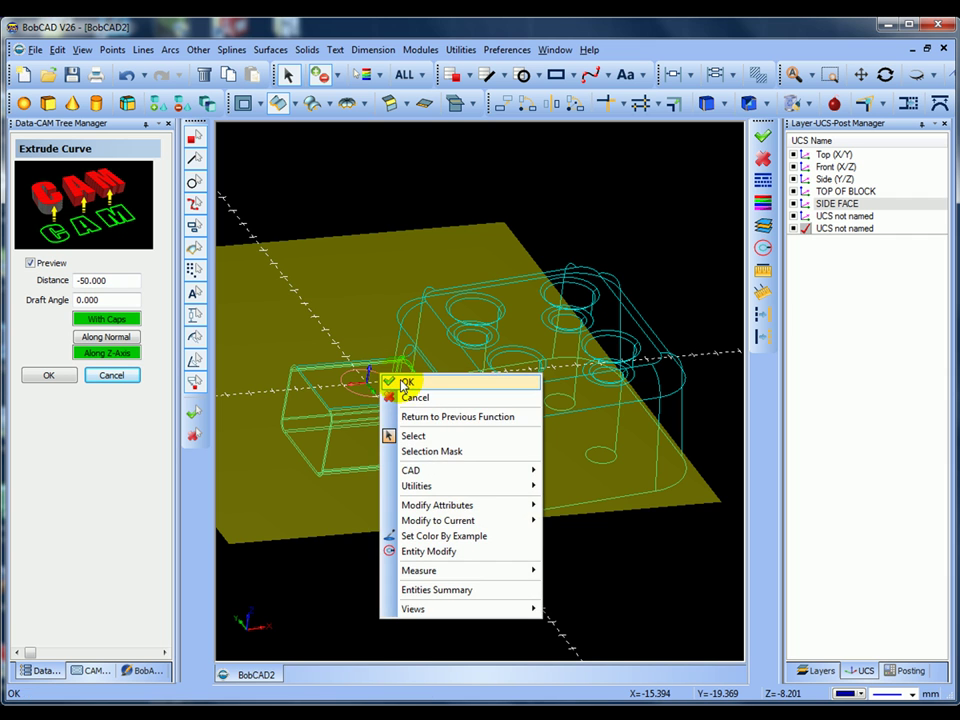
pyautogui.click(405, 383)
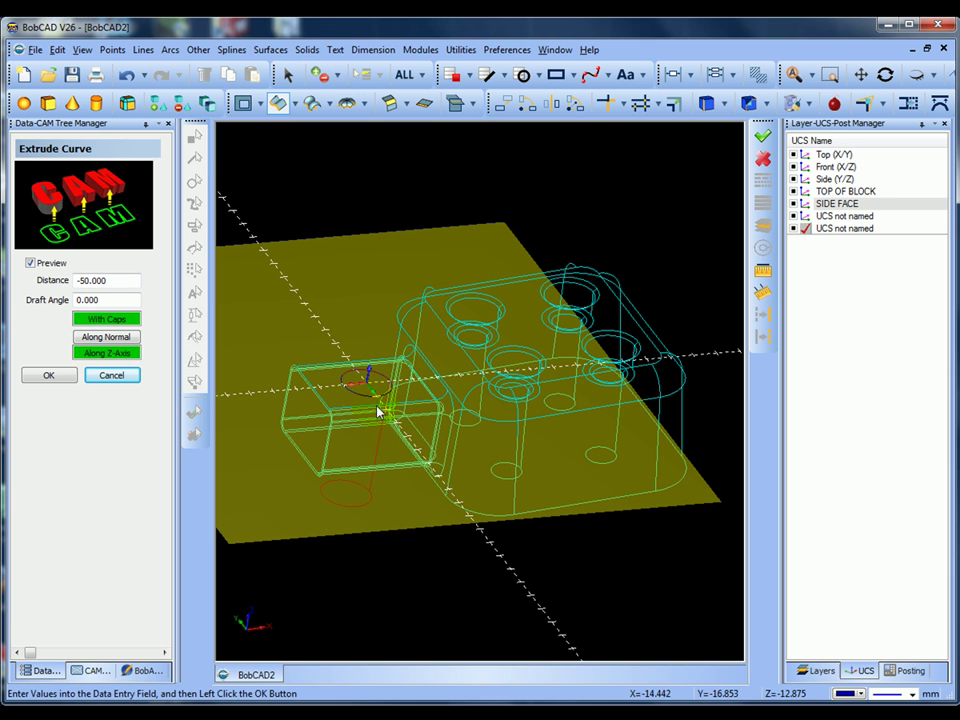
pyautogui.click(48, 376)
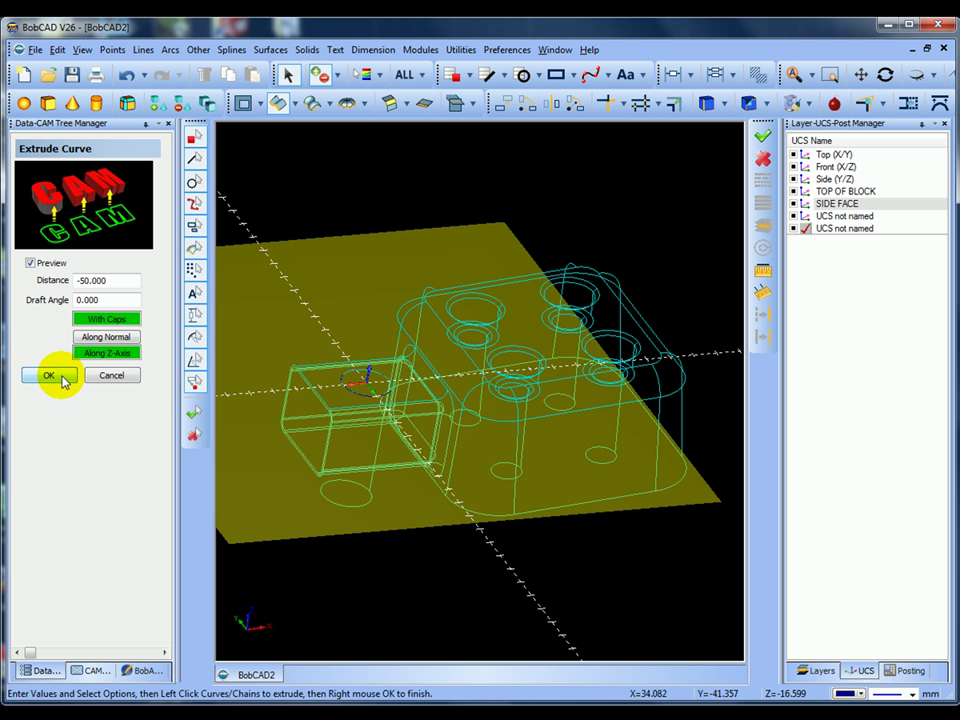
pyautogui.click(133, 375)
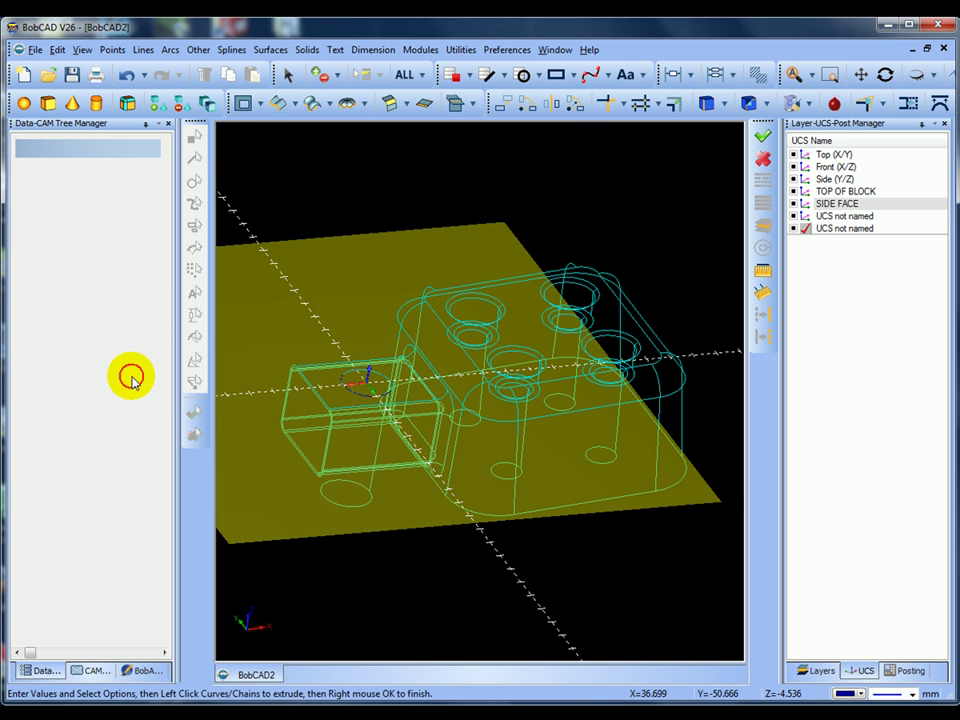
pyautogui.moveTo(270, 388); pyautogui.dragTo(299, 407, button='middle')
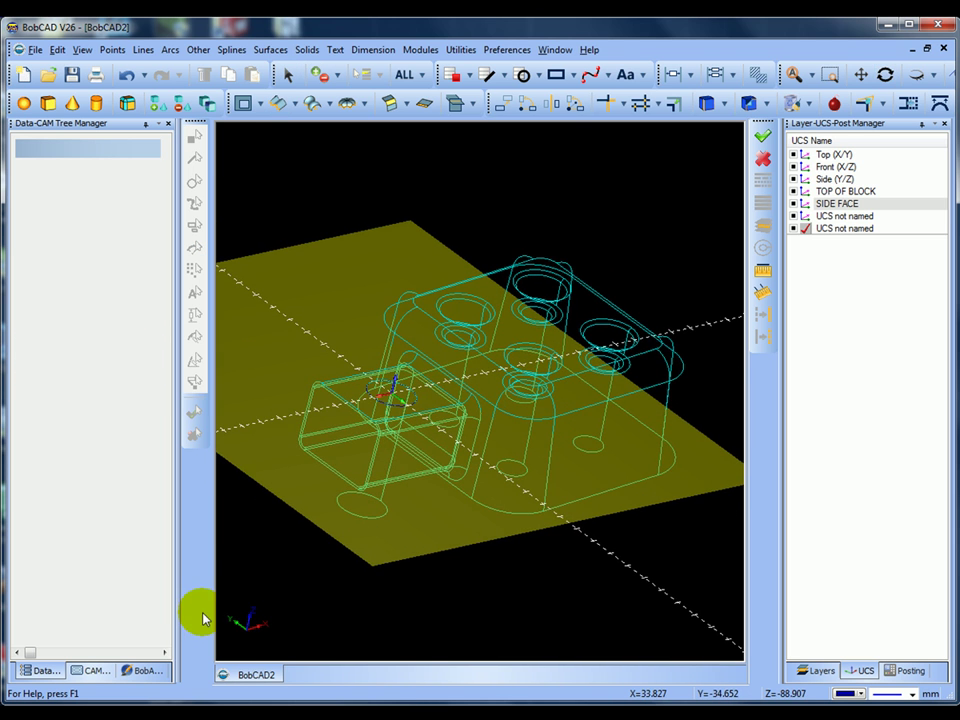
pyautogui.hotkey('ctrl', 'w')
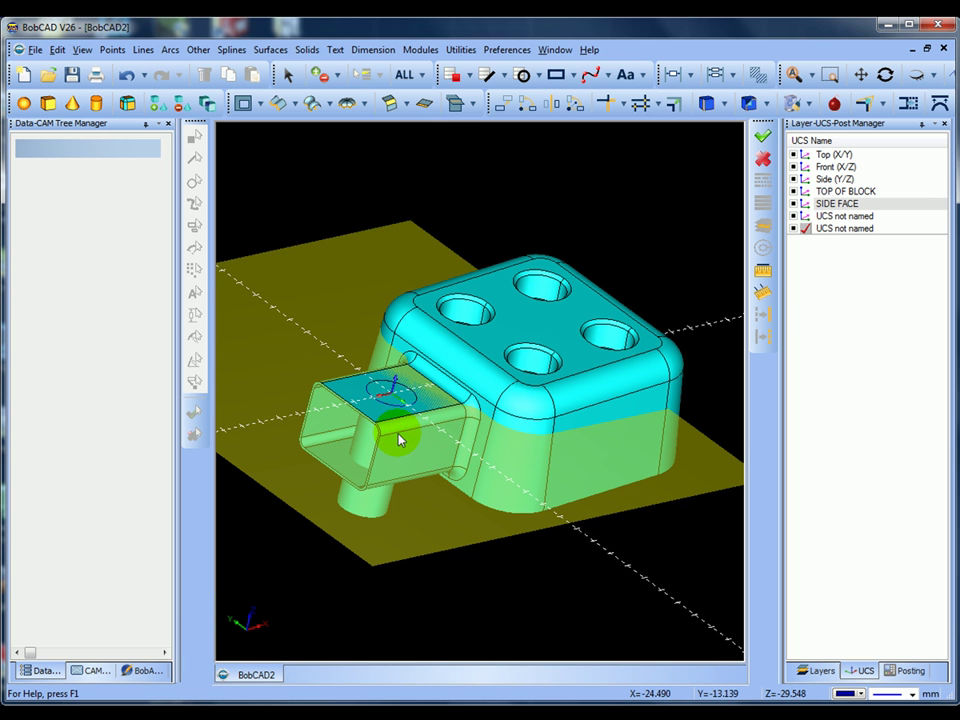
# - Subtract the extruded cylinder from the block-and-boss solid to cut a round hole through the boss, and end the command
pyautogui.click(287, 74)
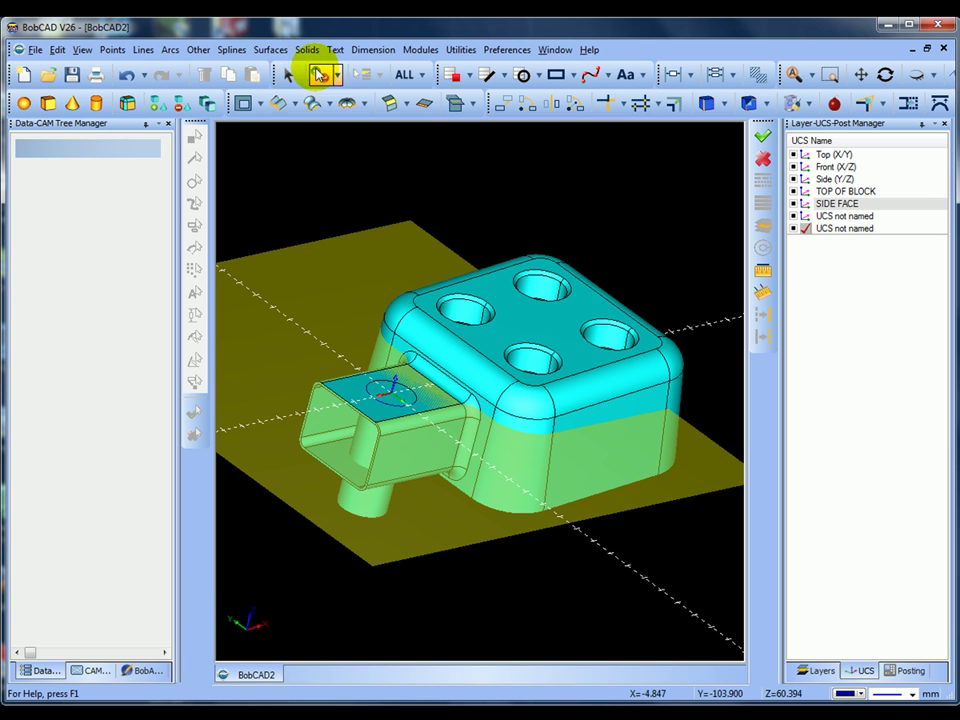
pyautogui.click(307, 52)
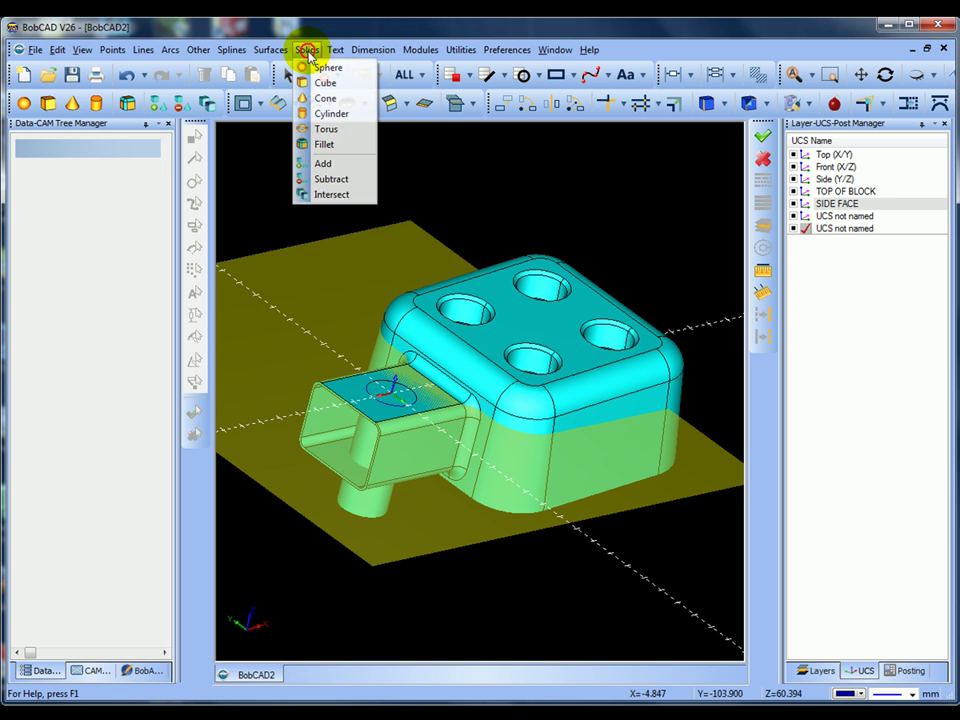
pyautogui.click(331, 179)
pyautogui.click(567, 452)
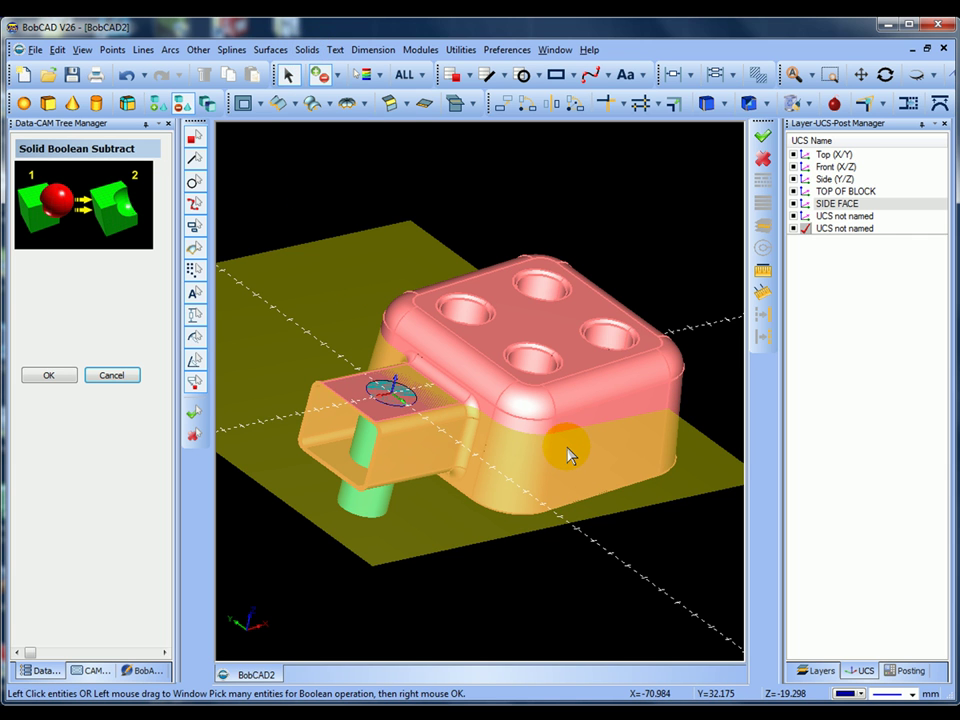
pyautogui.click(386, 503)
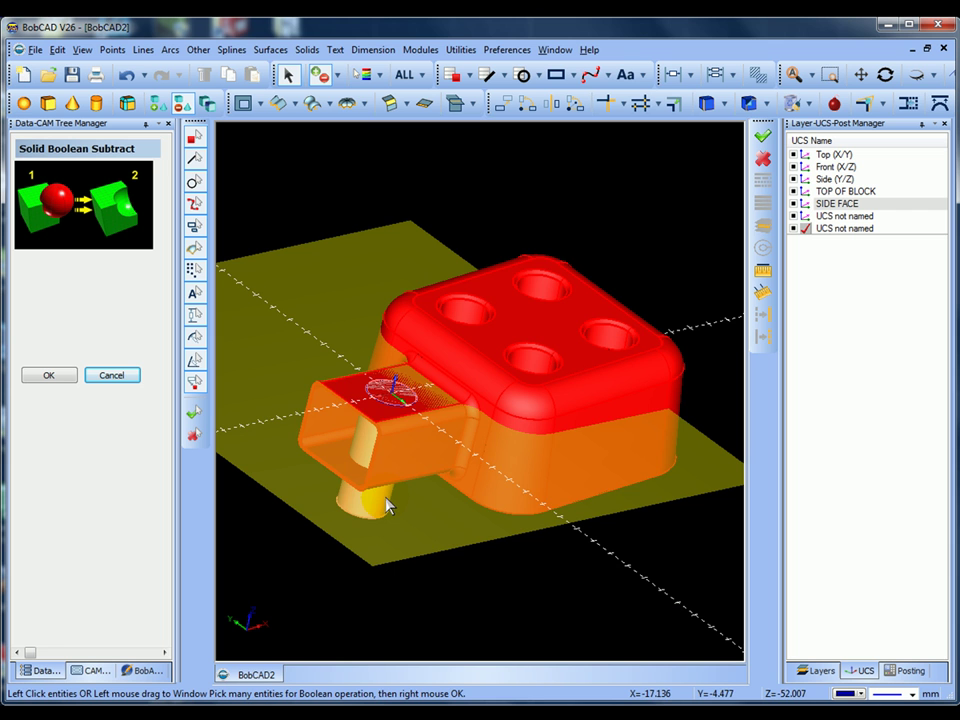
pyautogui.rightClick(389, 188)
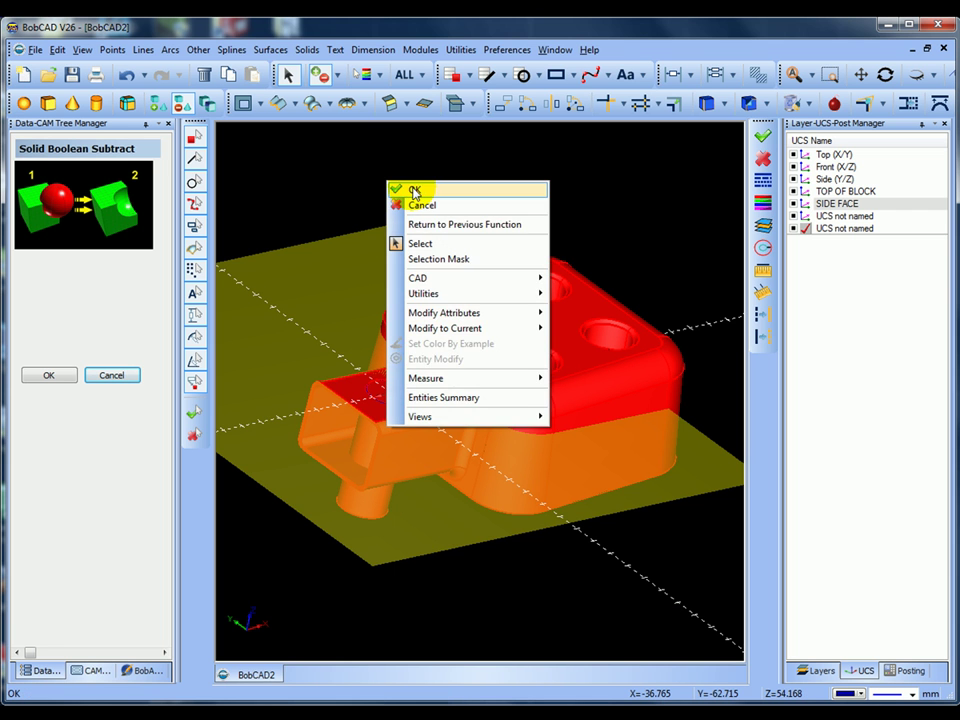
pyautogui.click(409, 193)
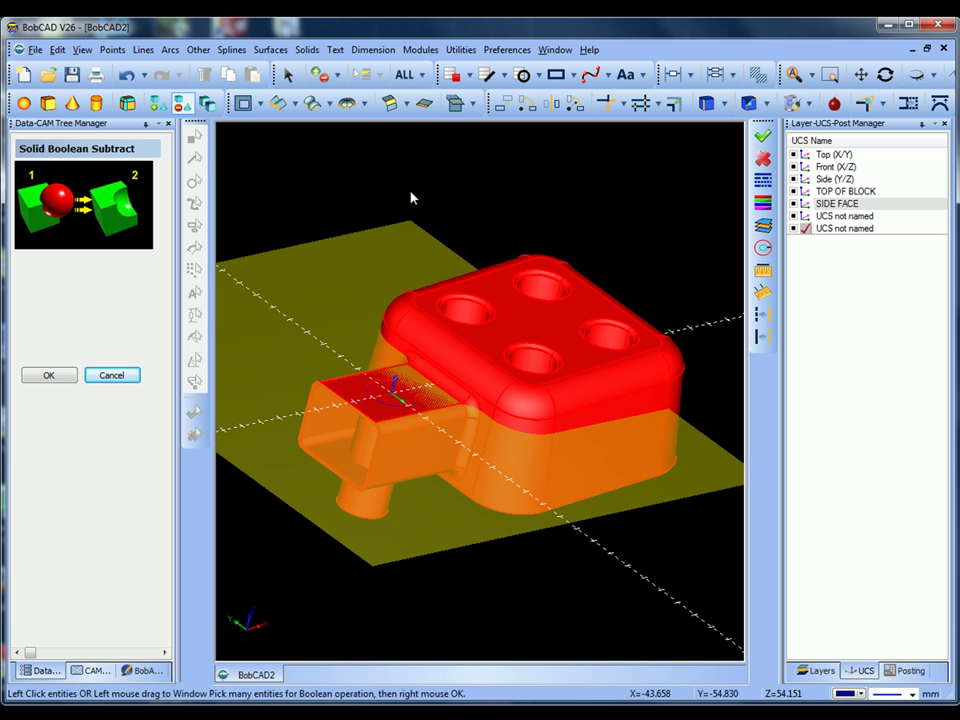
pyautogui.moveTo(406, 237); pyautogui.dragTo(268, 321, button='middle')
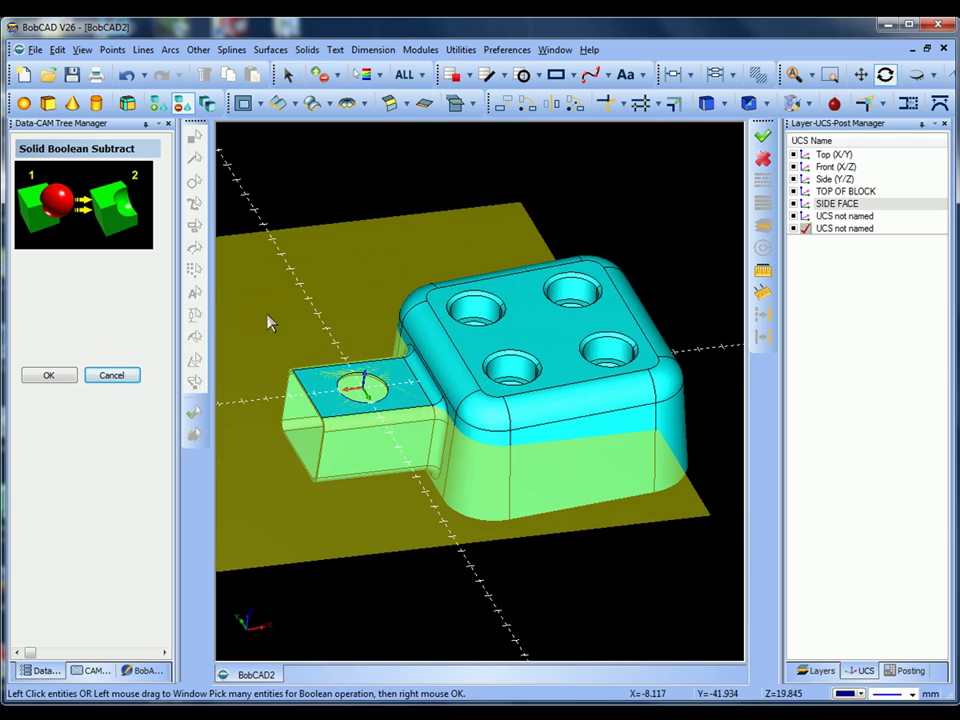
pyautogui.click(103, 375)
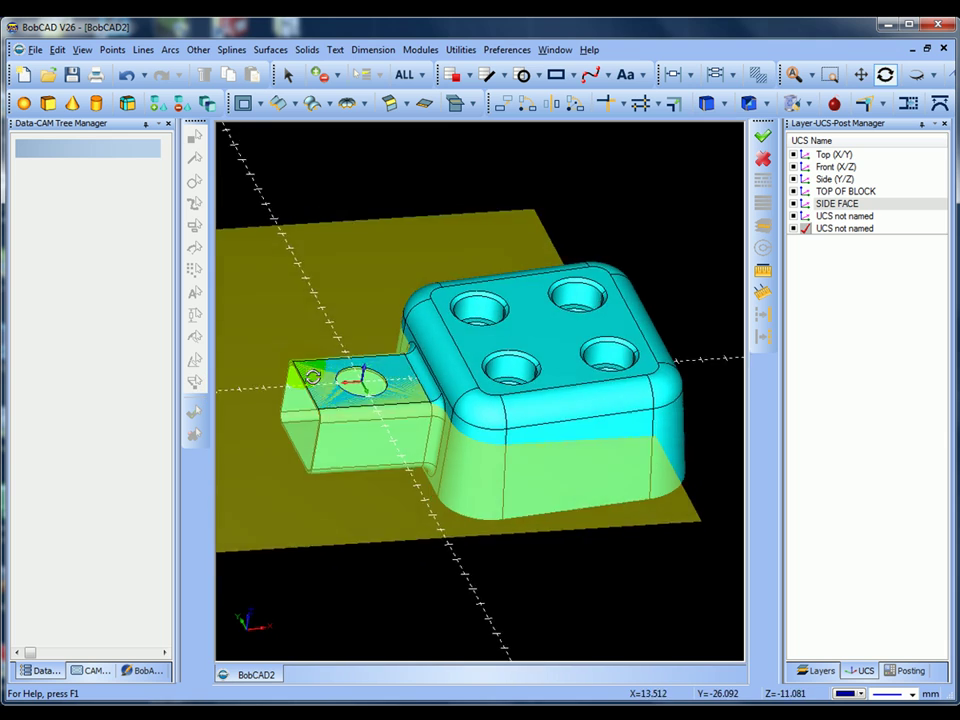
pyautogui.moveTo(311, 369); pyautogui.dragTo(470, 455, button='middle')
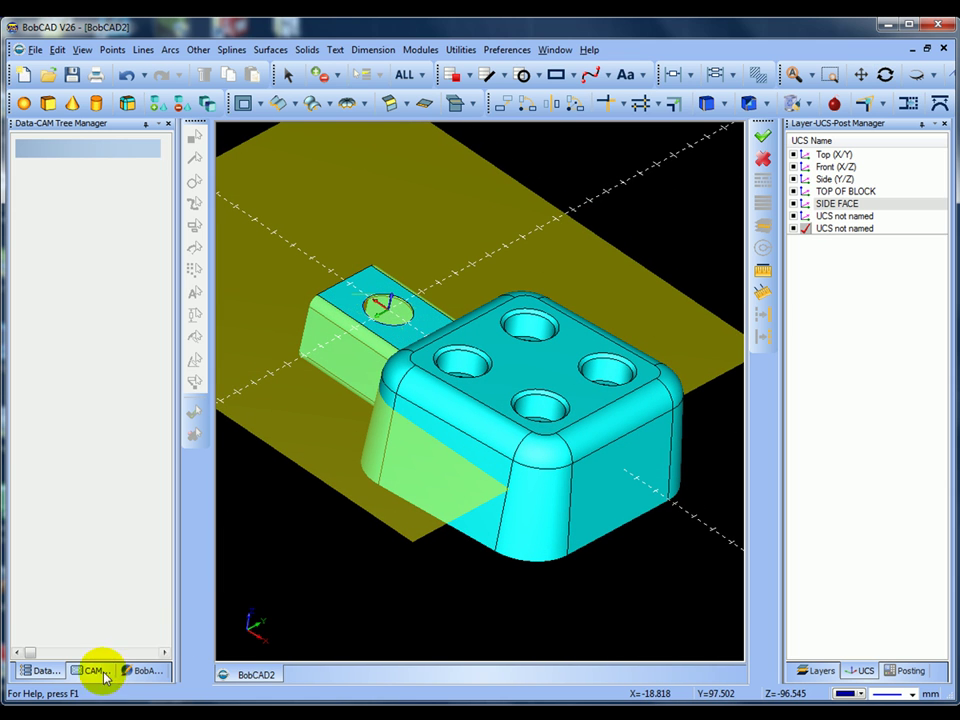
pyautogui.moveTo(612, 452)
pyautogui.mouseDown(button='middle')
pyautogui.moveTo(619, 439)
pyautogui.moveTo(606, 461)
pyautogui.moveTo(591, 444)
pyautogui.moveTo(598, 476)
pyautogui.moveTo(596, 465)
pyautogui.mouseUp(button='middle')
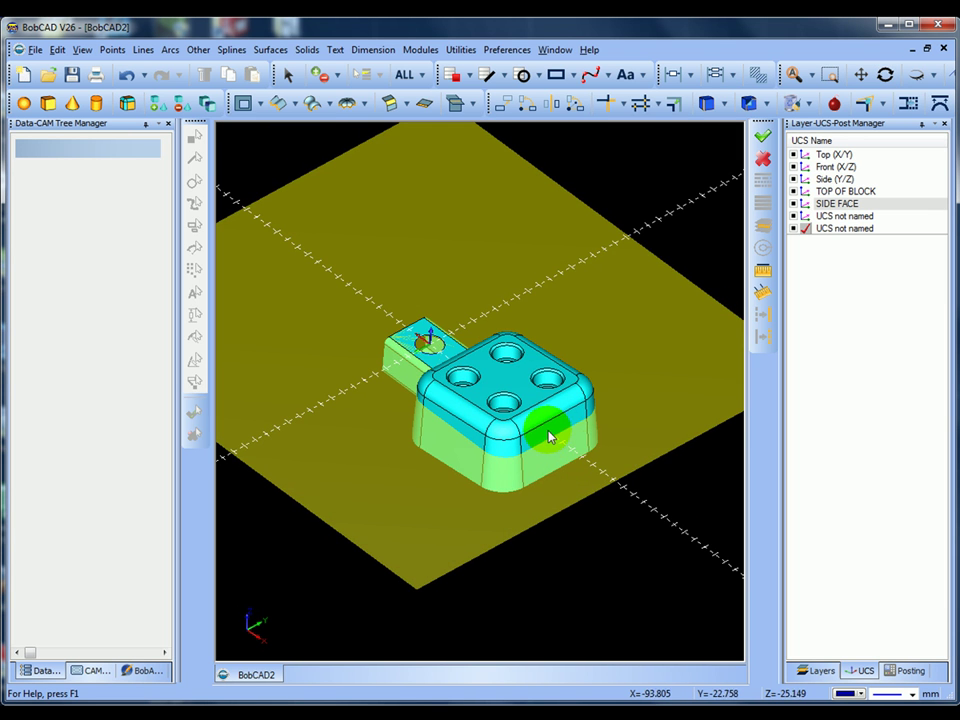
# - Add a new UCS from the planar side face of the main block opposite the hollow boss, and accept it
pyautogui.rightClick(837, 254)
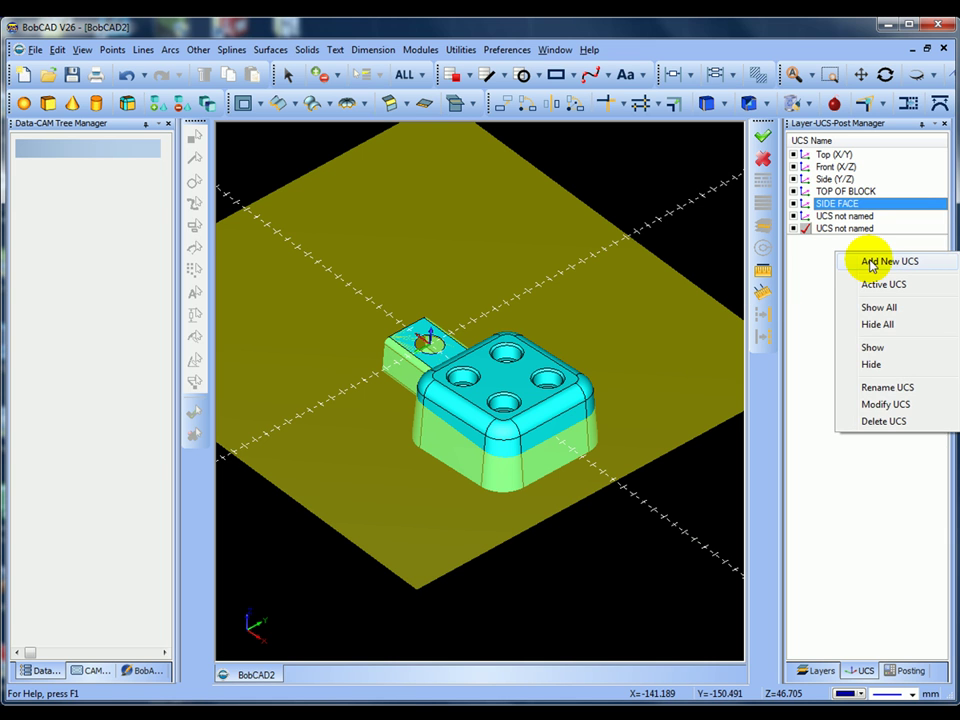
pyautogui.click(870, 261)
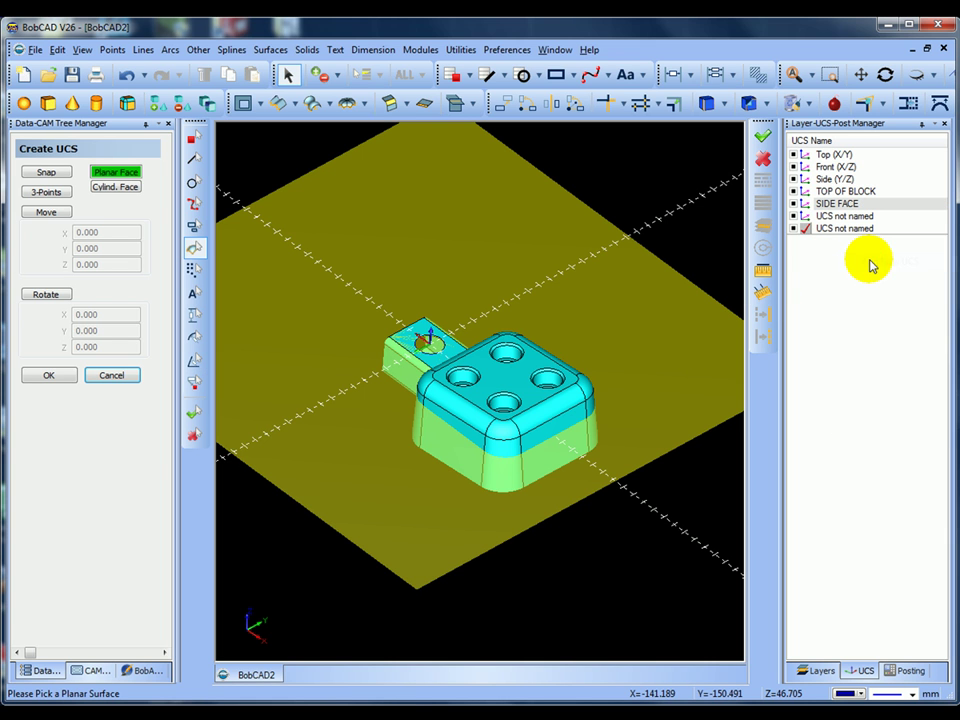
pyautogui.click(117, 174)
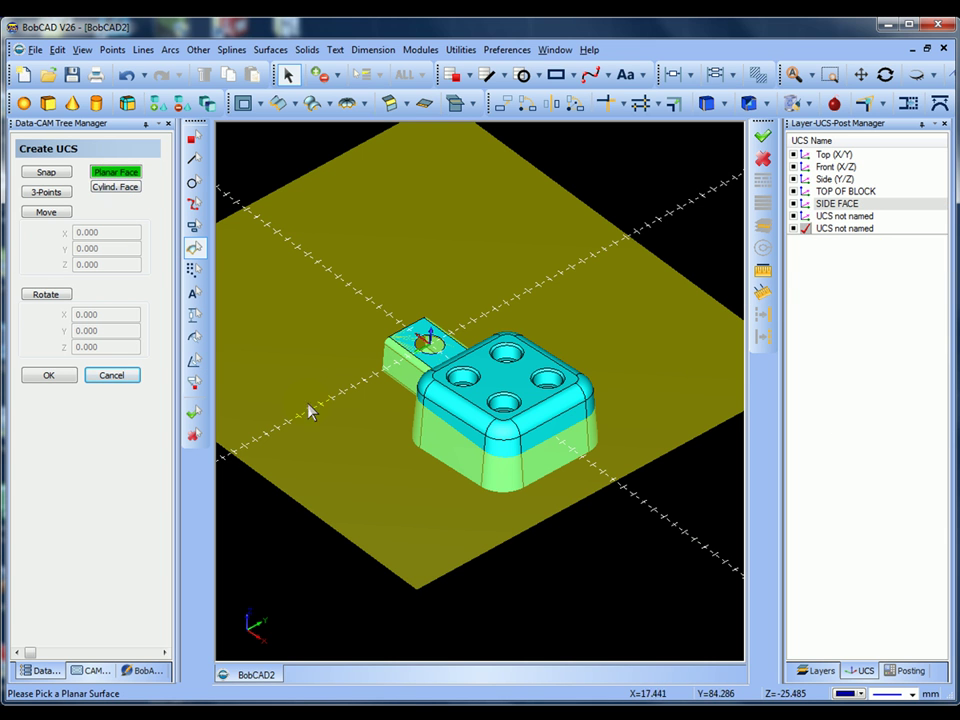
pyautogui.click(562, 428)
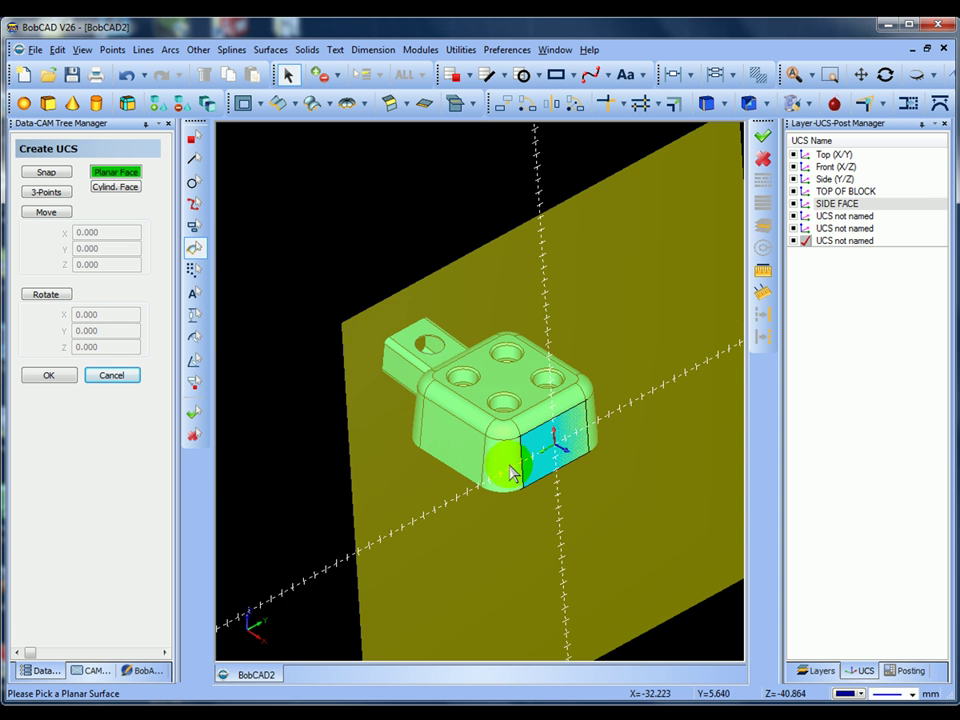
pyautogui.moveTo(510, 465); pyautogui.dragTo(495, 443, button='middle')
pyautogui.scroll(5, 488, 441)
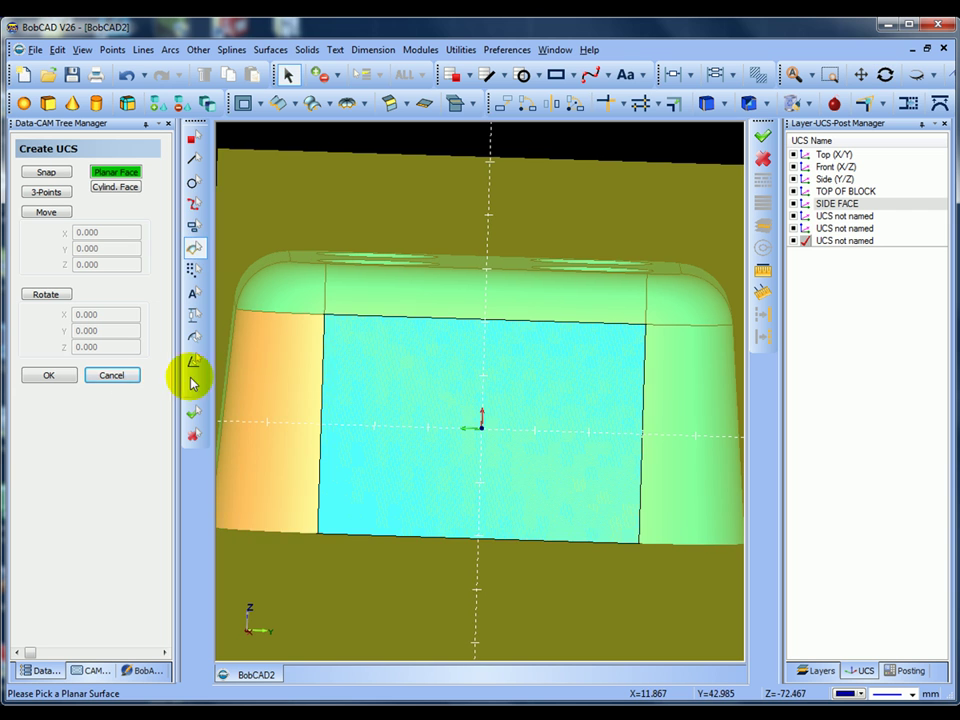
pyautogui.click(48, 378)
pyautogui.click(333, 400)
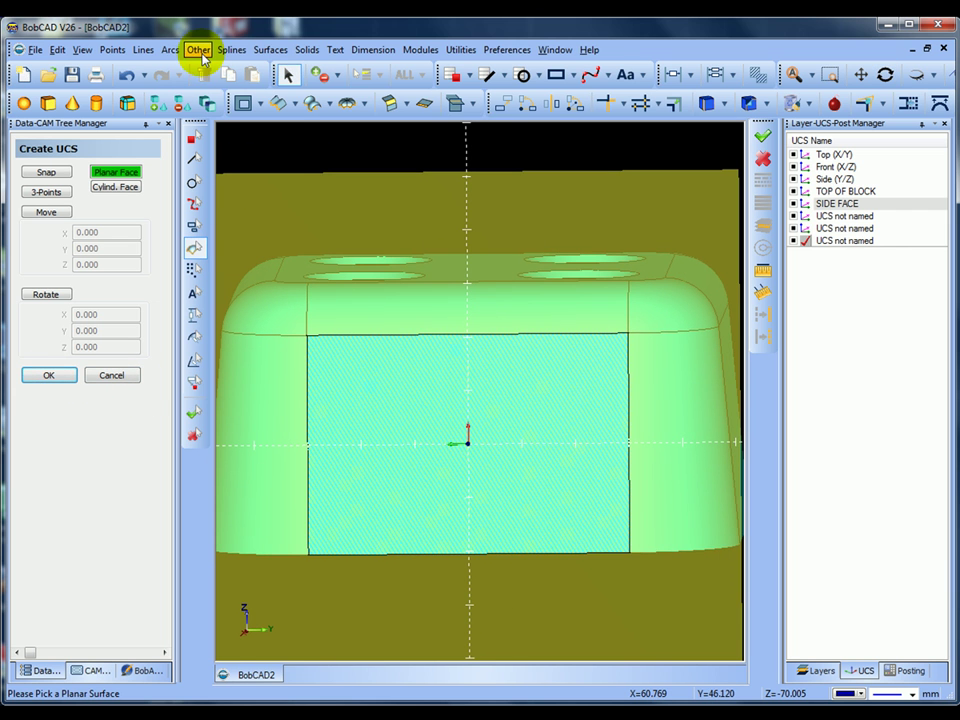
# - In wireframe display, sketch four overlapping fixed circles of radius 10 mm around the new UCS origin, one in each axis direction
pyautogui.click(170, 49)
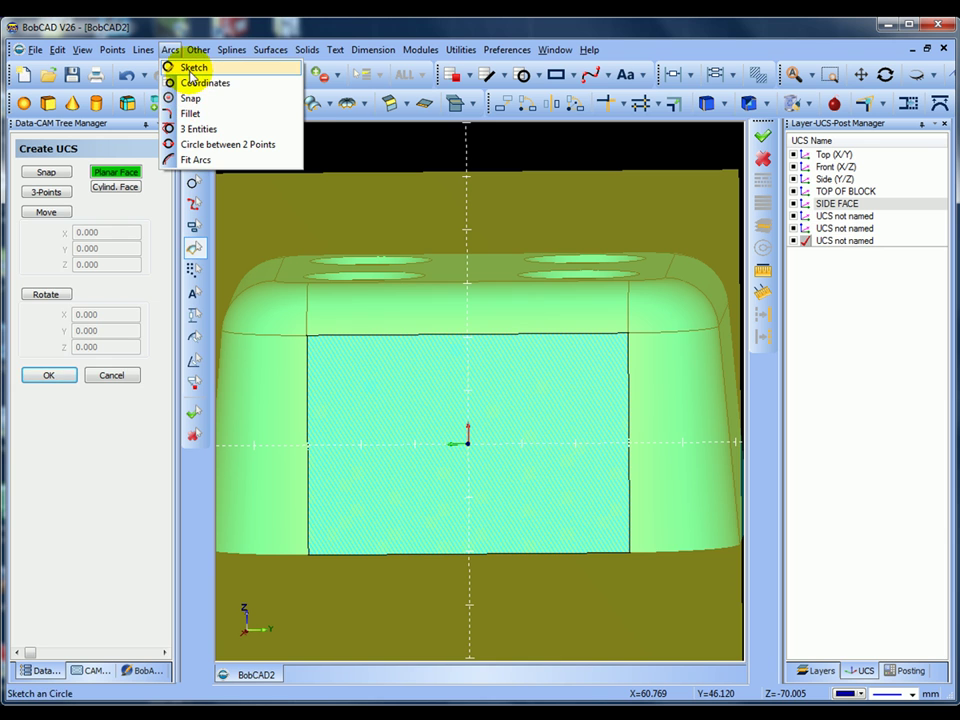
pyautogui.click(192, 68)
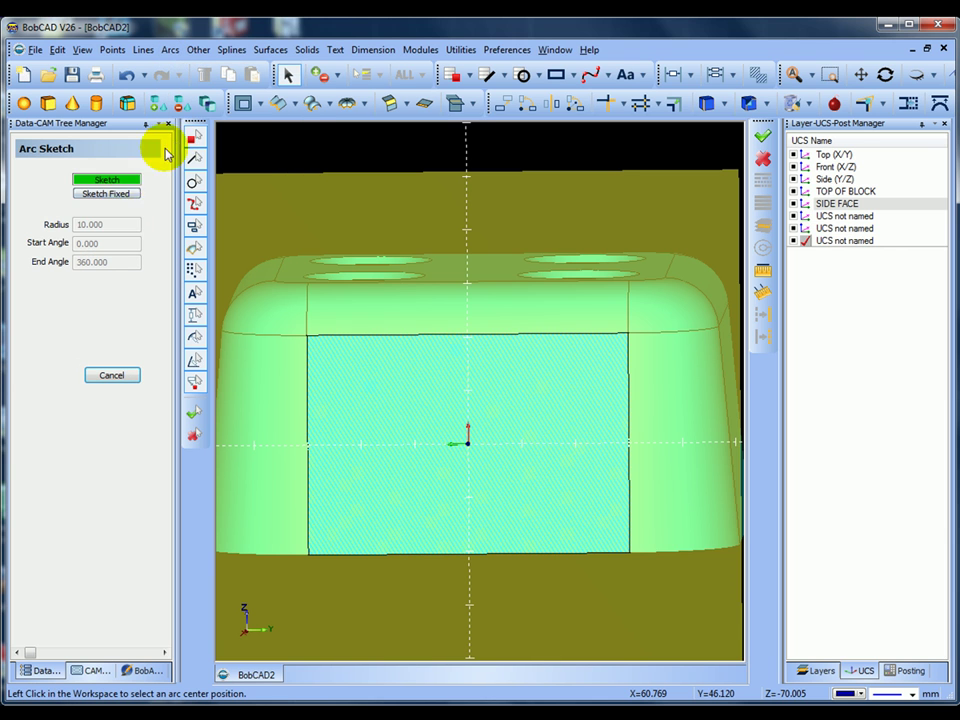
pyautogui.click(104, 195)
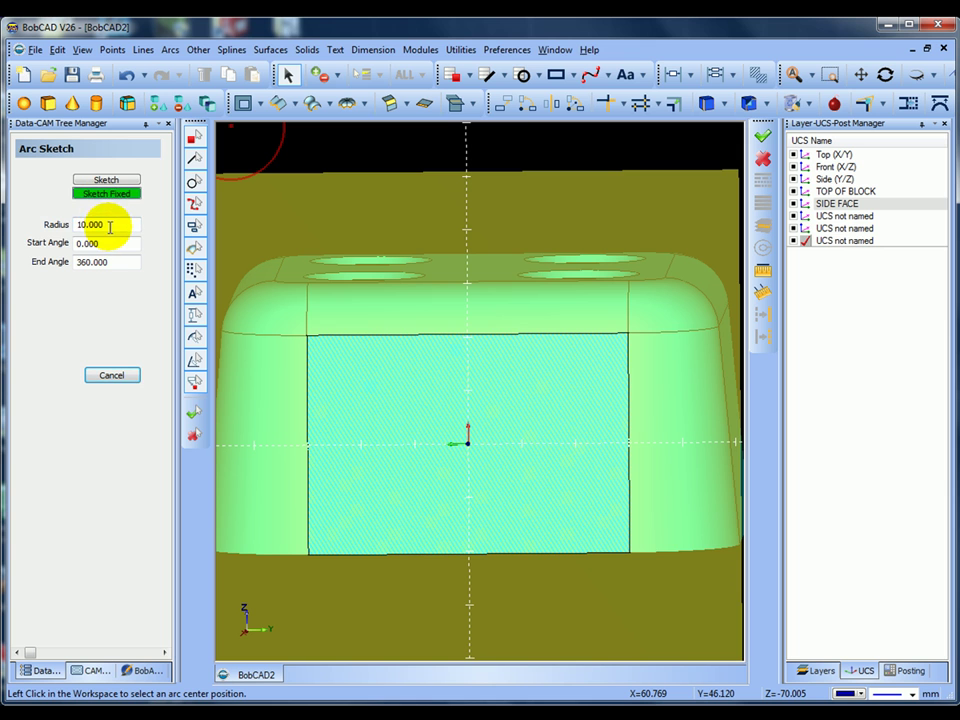
pyautogui.moveTo(110, 226); pyautogui.dragTo(55, 226)
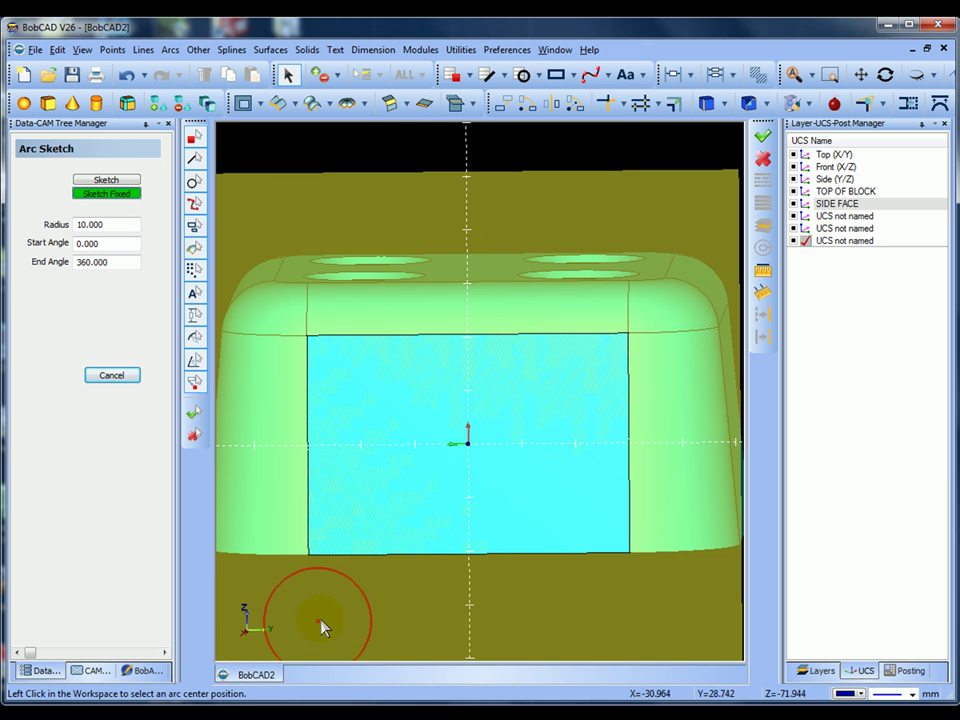
pyautogui.hotkey('ctrl', 'w')
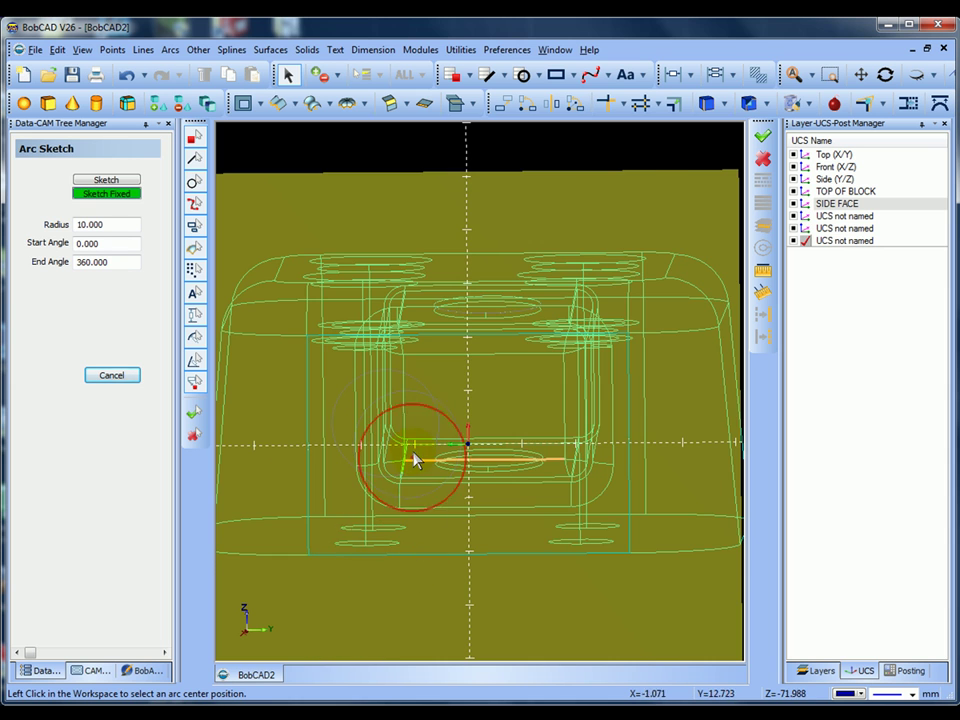
pyautogui.moveTo(454, 461); pyautogui.dragTo(489, 486, button='middle')
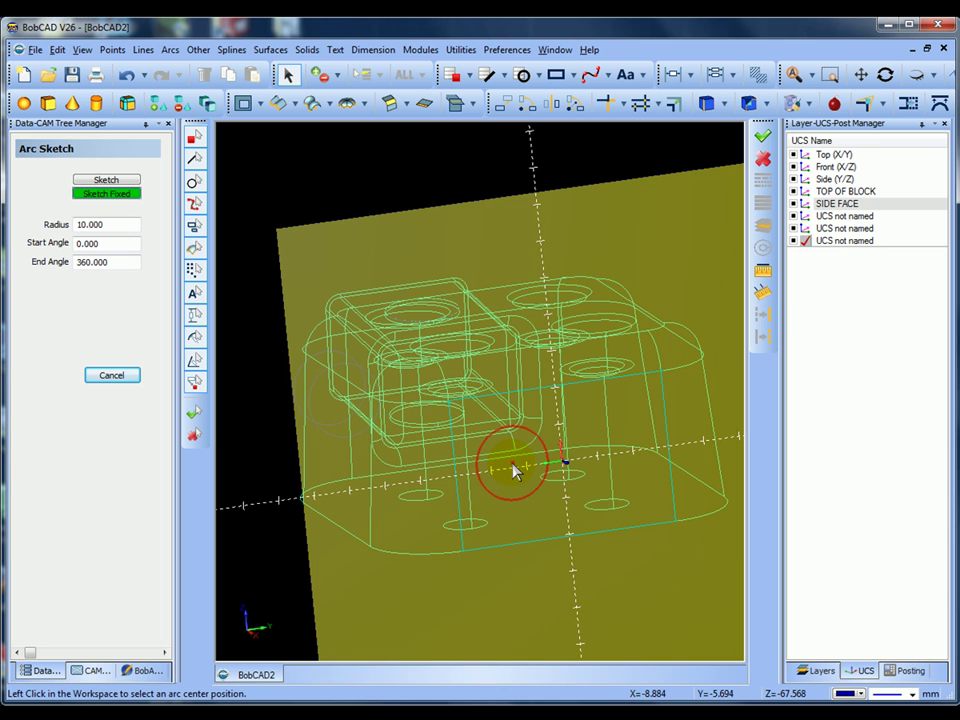
pyautogui.click(513, 464)
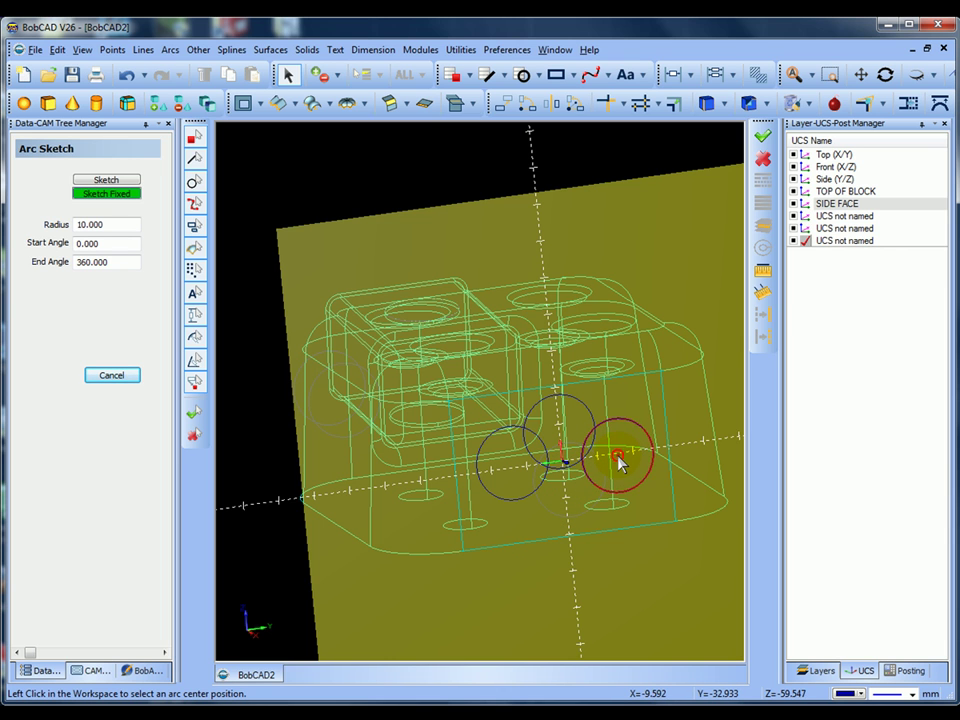
pyautogui.click(620, 461)
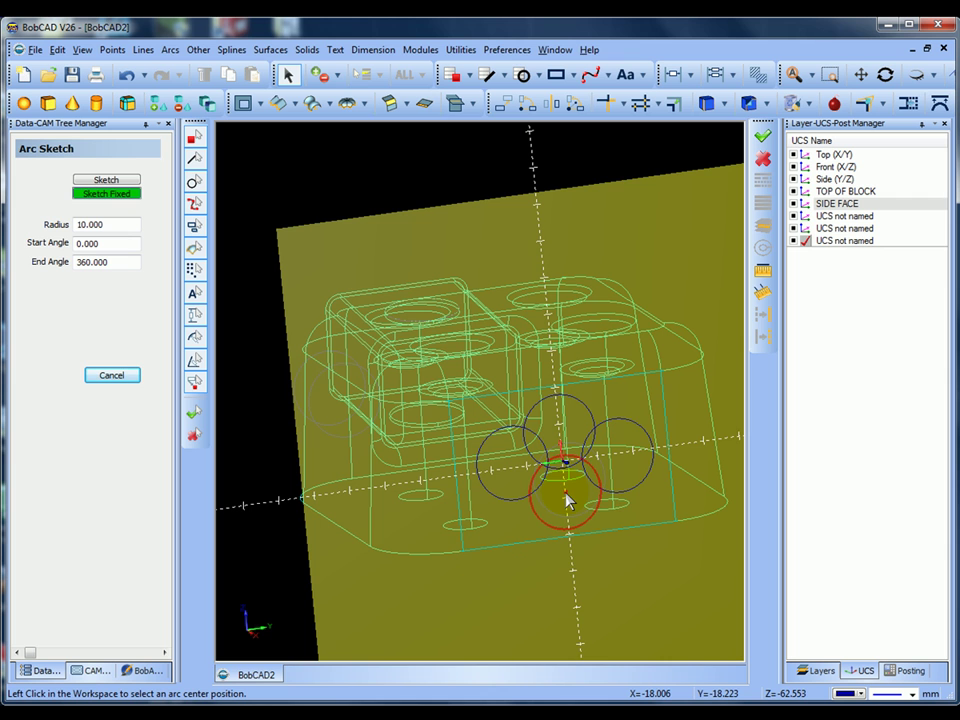
pyautogui.rightClick(567, 497)
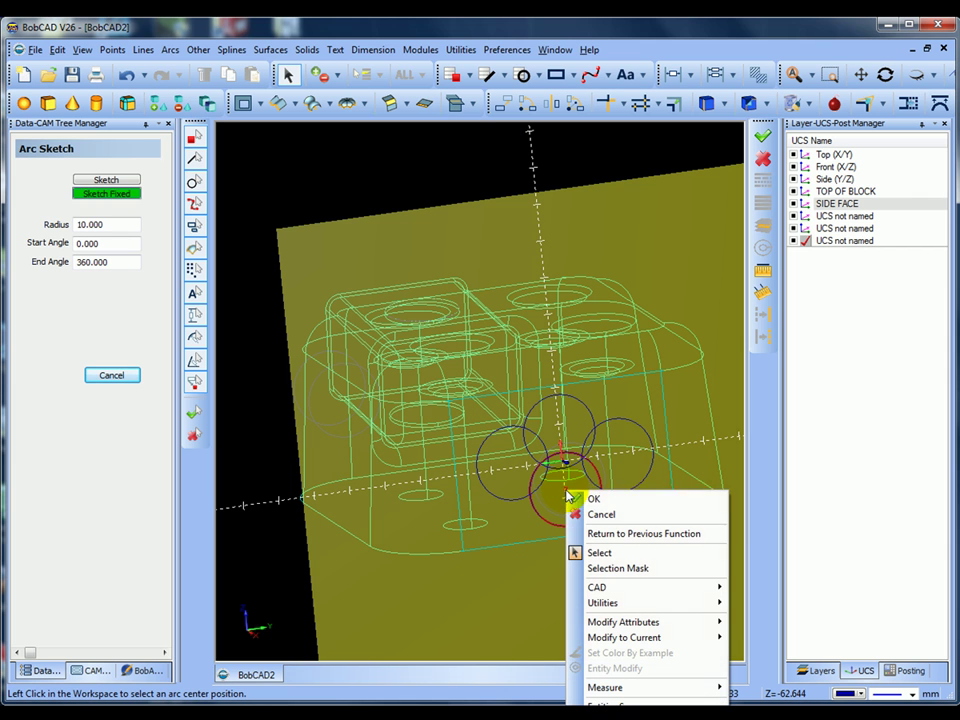
pyautogui.click(578, 498)
# - Use Quick Trim to remove the inner arcs of the four overlapping circles, leaving a four-lobed outline
pyautogui.moveTo(521, 480)
pyautogui.mouseDown(button='middle')
pyautogui.moveTo(484, 452)
pyautogui.moveTo(454, 465)
pyautogui.moveTo(459, 456)
pyautogui.moveTo(476, 486)
pyautogui.moveTo(469, 500)
pyautogui.moveTo(465, 480)
pyautogui.moveTo(464, 489)
pyautogui.moveTo(452, 484)
pyautogui.mouseUp(button='middle')
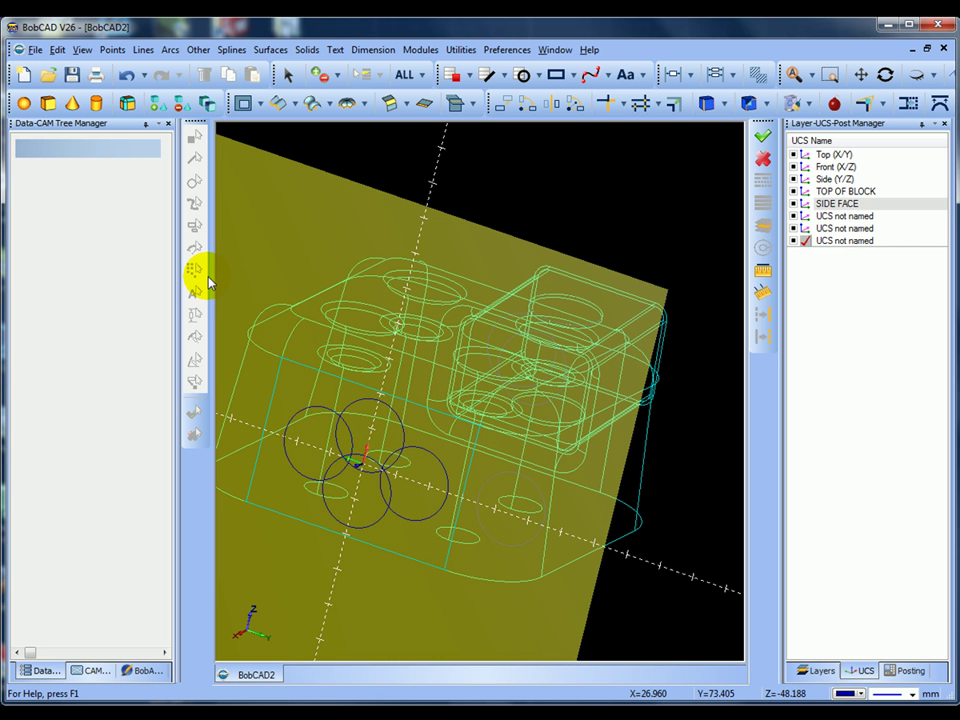
pyautogui.moveTo(343, 369)
pyautogui.mouseDown(button='middle')
pyautogui.moveTo(339, 343)
pyautogui.moveTo(356, 357)
pyautogui.mouseUp(button='middle')
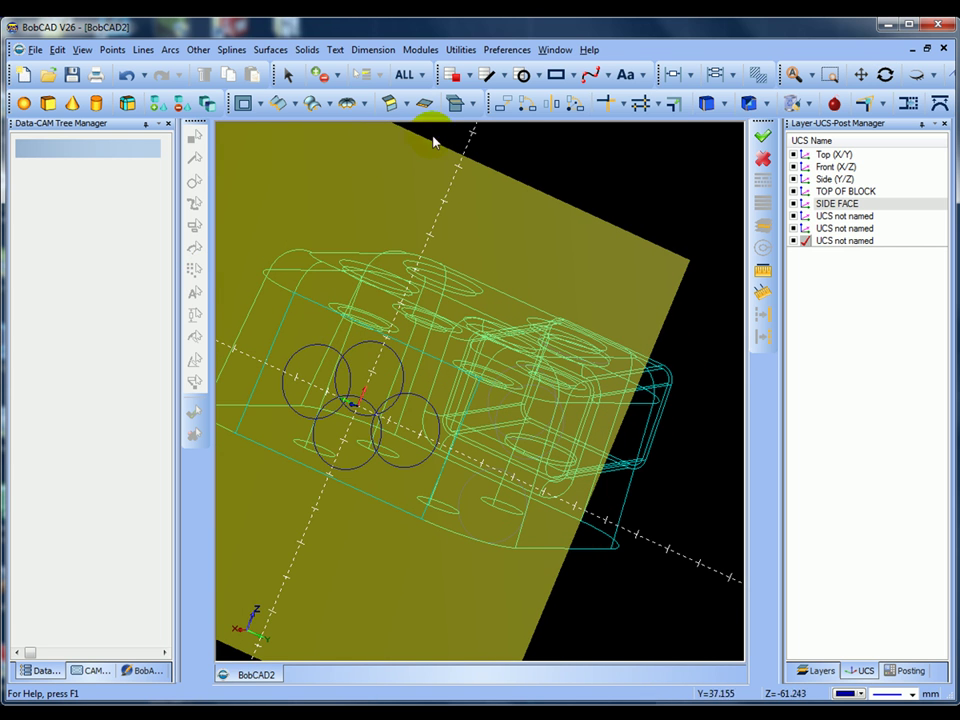
pyautogui.click(622, 108)
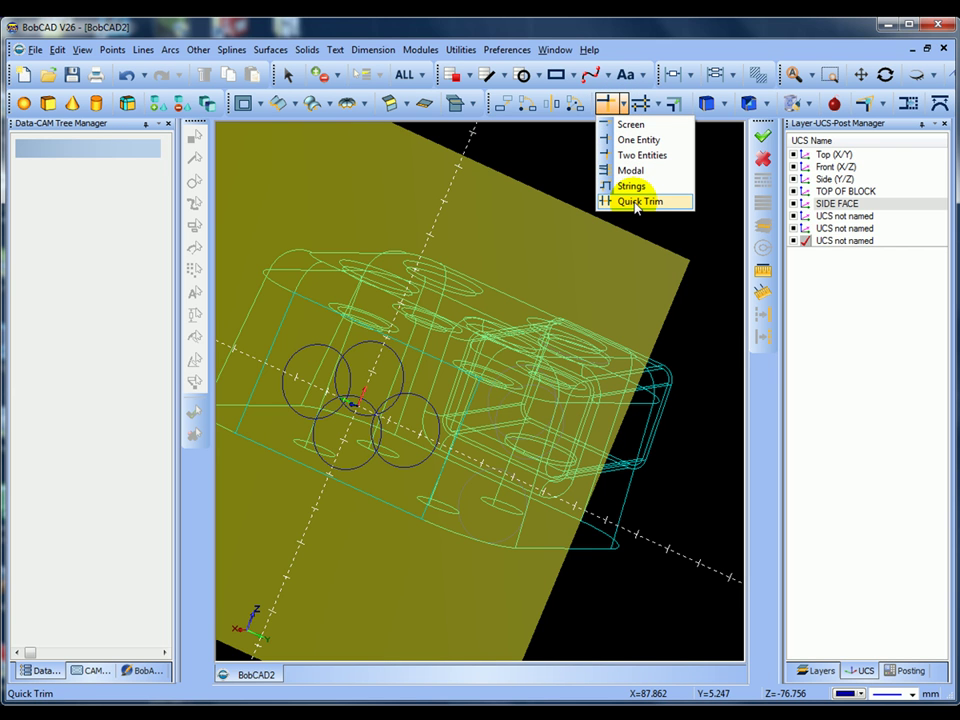
pyautogui.click(636, 203)
pyautogui.moveTo(514, 272); pyautogui.dragTo(538, 276, button='middle')
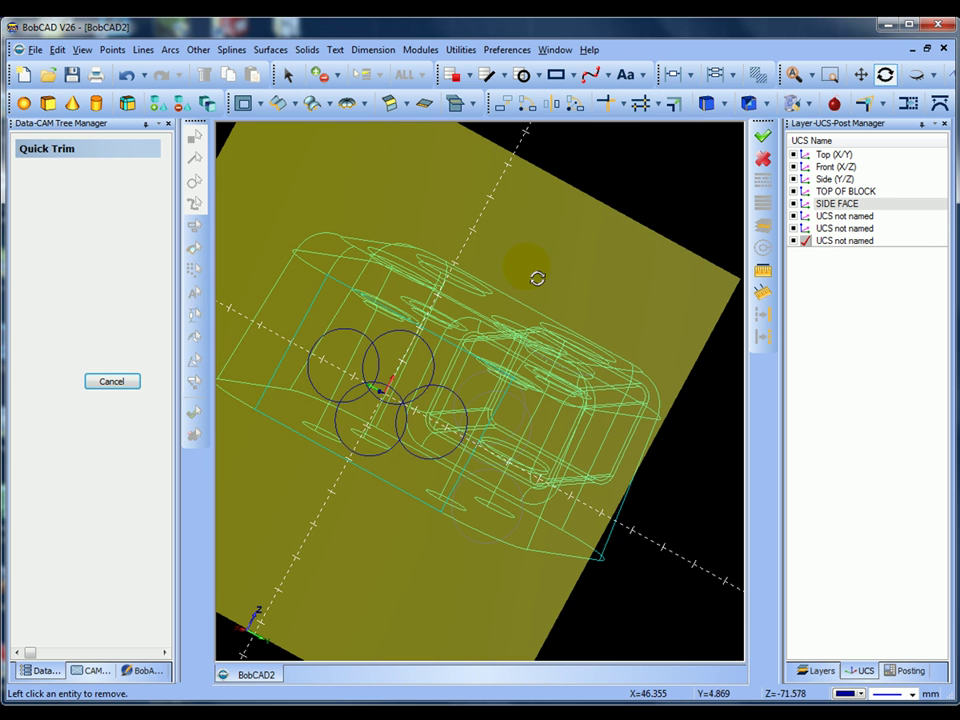
pyautogui.click(376, 365)
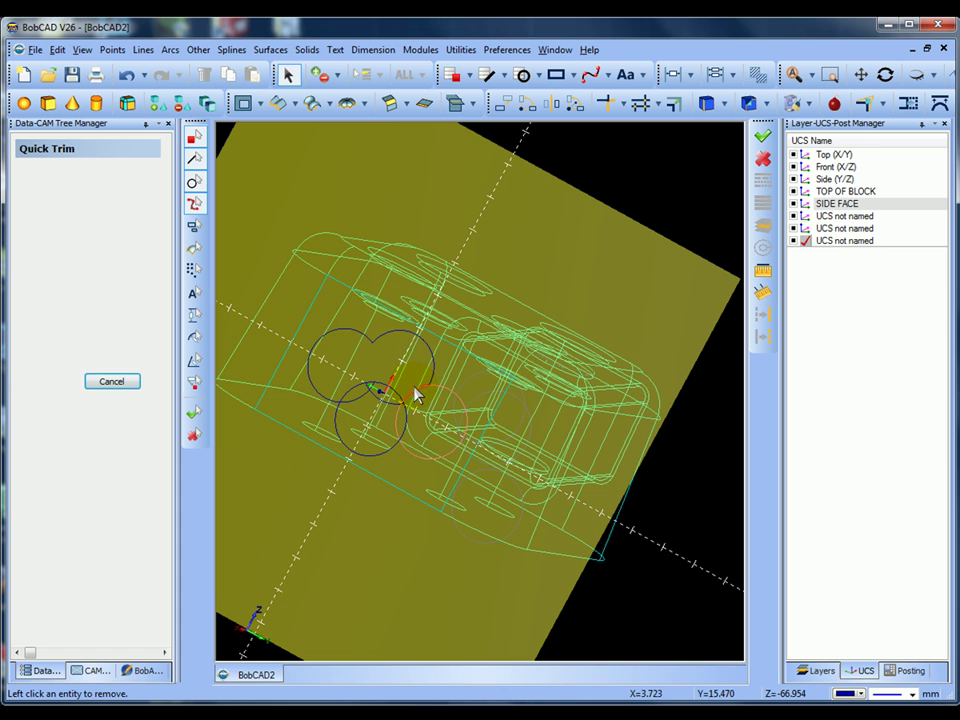
pyautogui.click(415, 397)
pyautogui.click(407, 411)
pyautogui.click(396, 416)
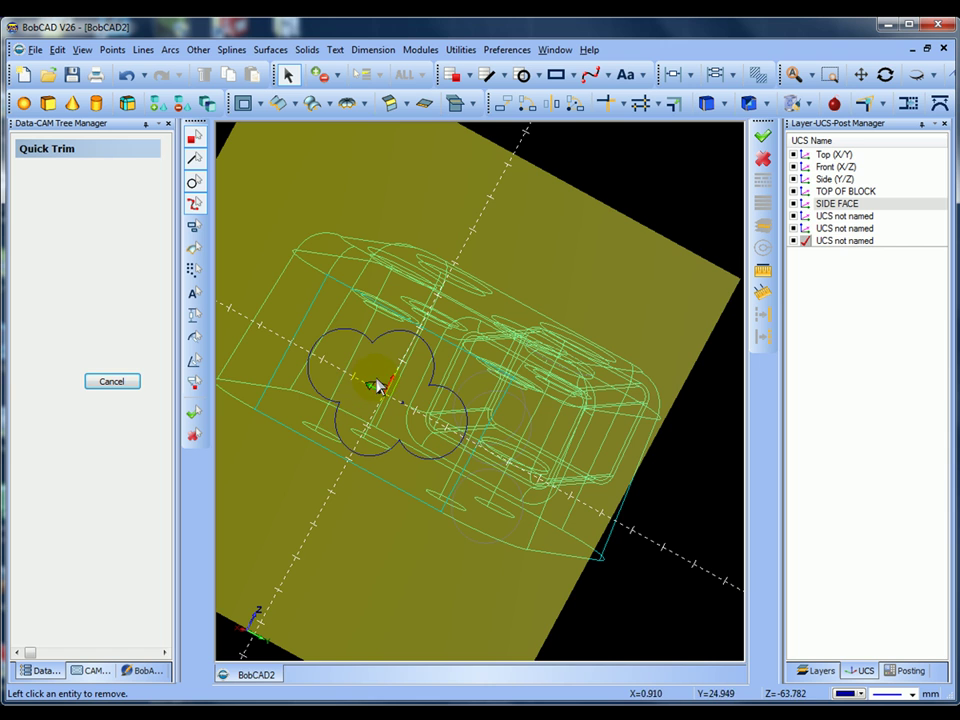
# - Trim away the leftover triangular arc fragment beside the UCS origin inside the four-lobed outline, and end Quick Trim
pyautogui.moveTo(386, 386); pyautogui.dragTo(403, 400, button='middle')
pyautogui.scroll(3, 410, 396)
pyautogui.scroll(2, 413, 404)
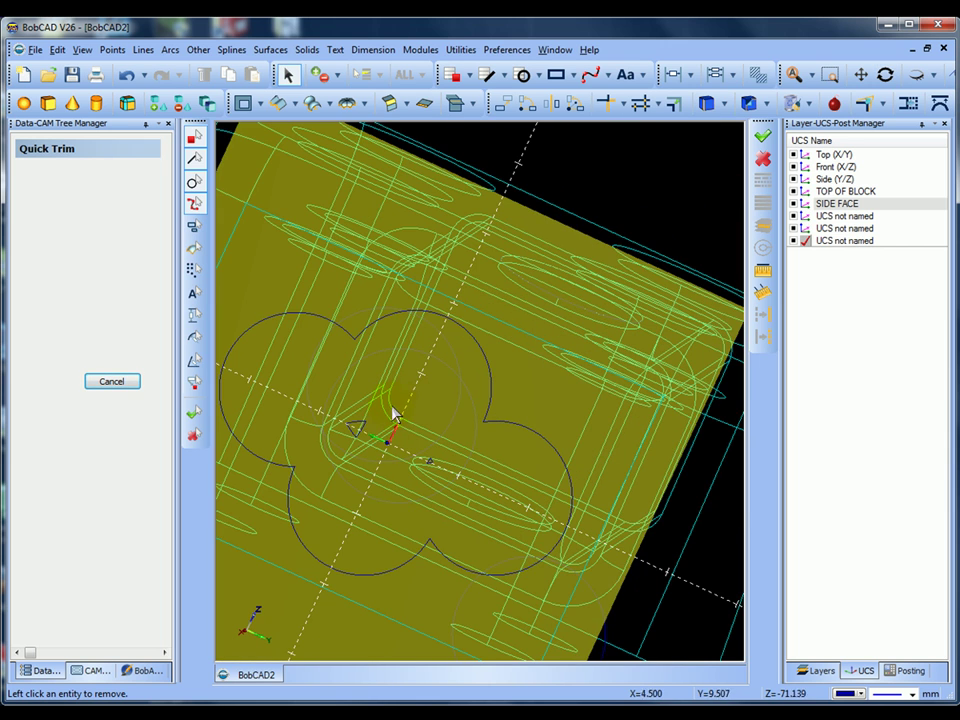
pyautogui.moveTo(368, 432); pyautogui.dragTo(349, 422, button='middle')
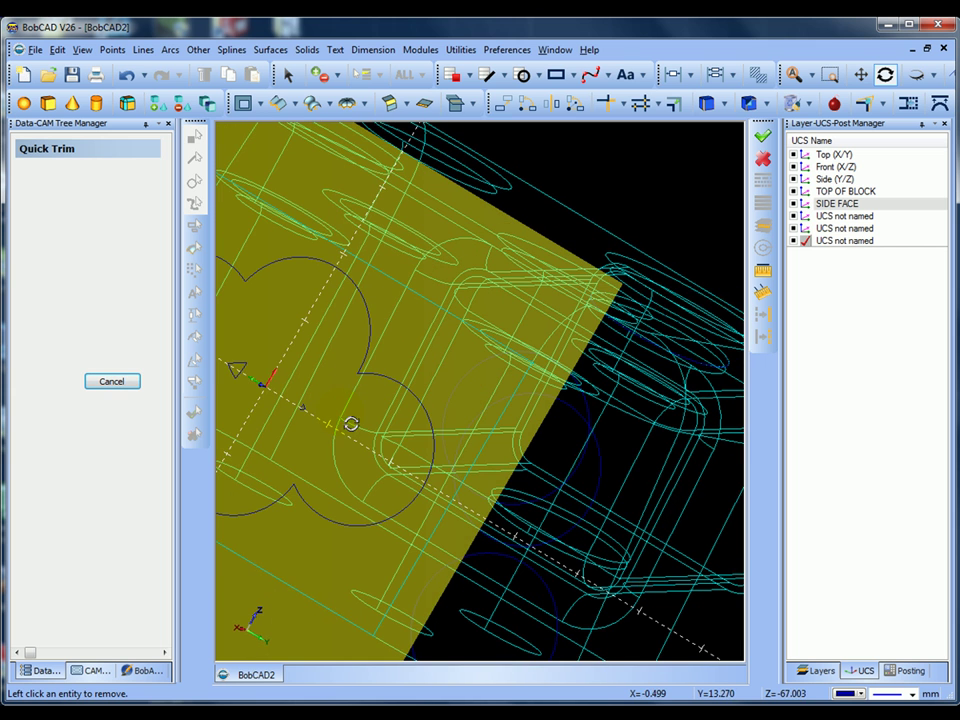
pyautogui.rightClick(253, 365)
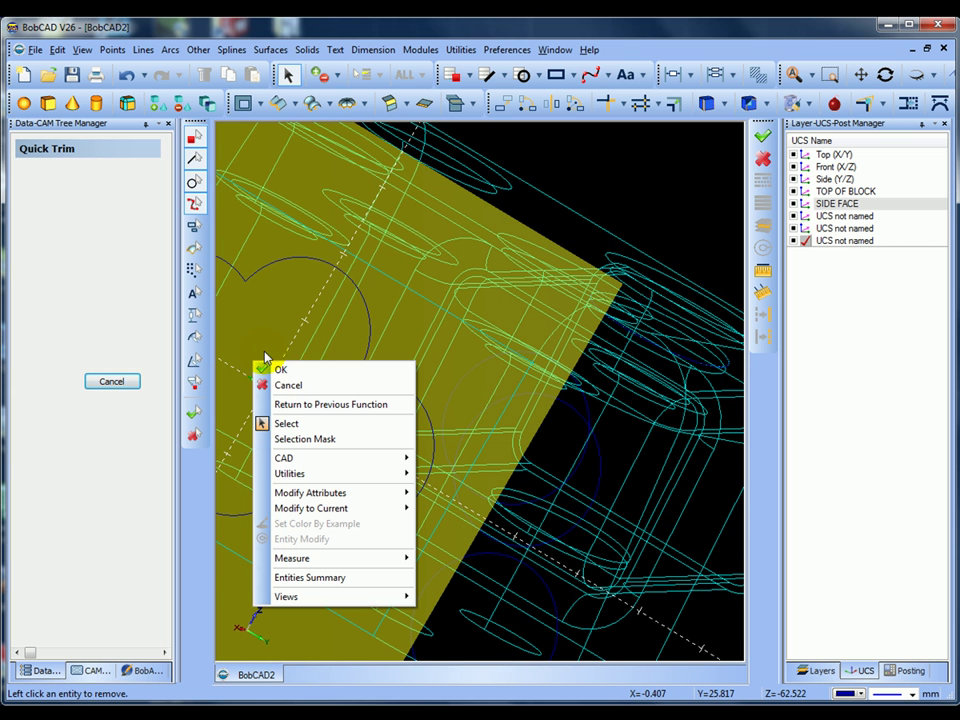
pyautogui.click(288, 373)
pyautogui.moveTo(306, 360); pyautogui.dragTo(335, 367, button='middle')
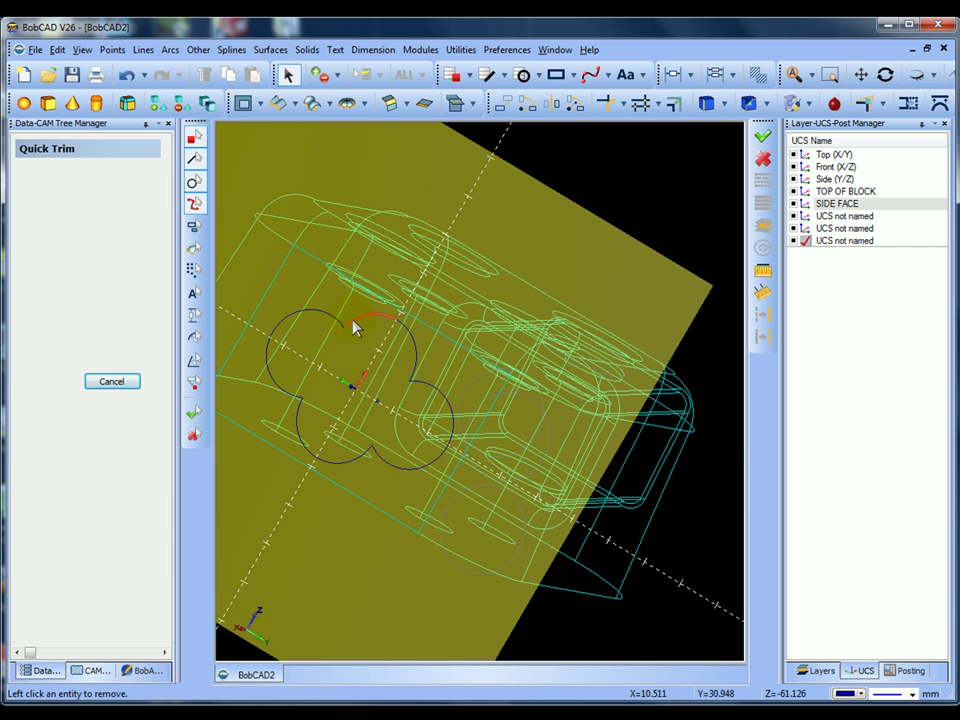
pyautogui.moveTo(350, 340); pyautogui.dragTo(356, 347, button='middle')
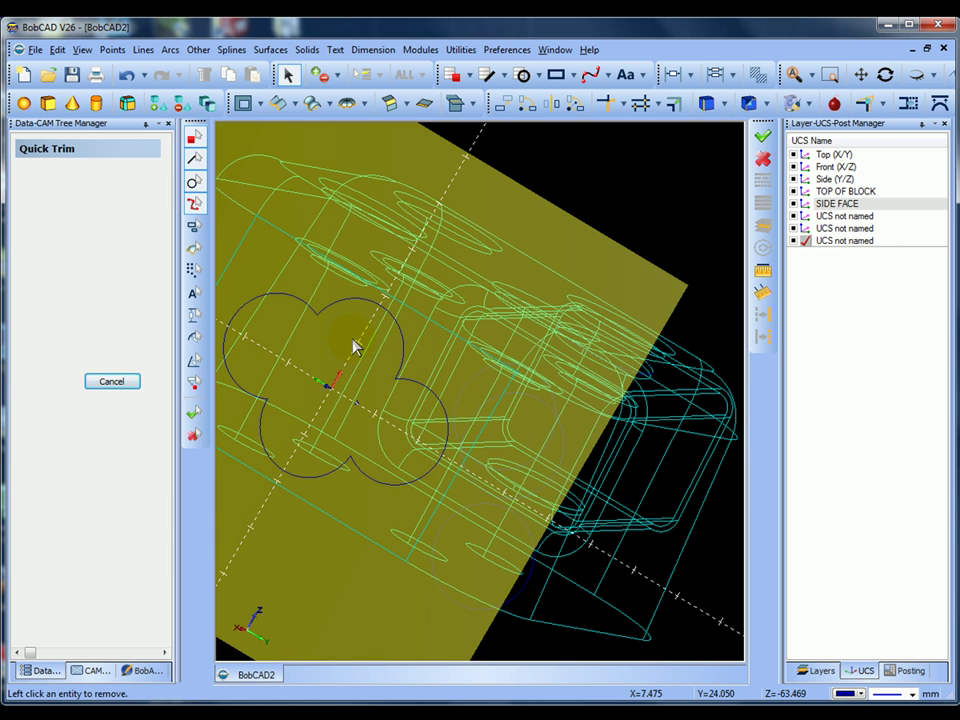
pyautogui.click(116, 382)
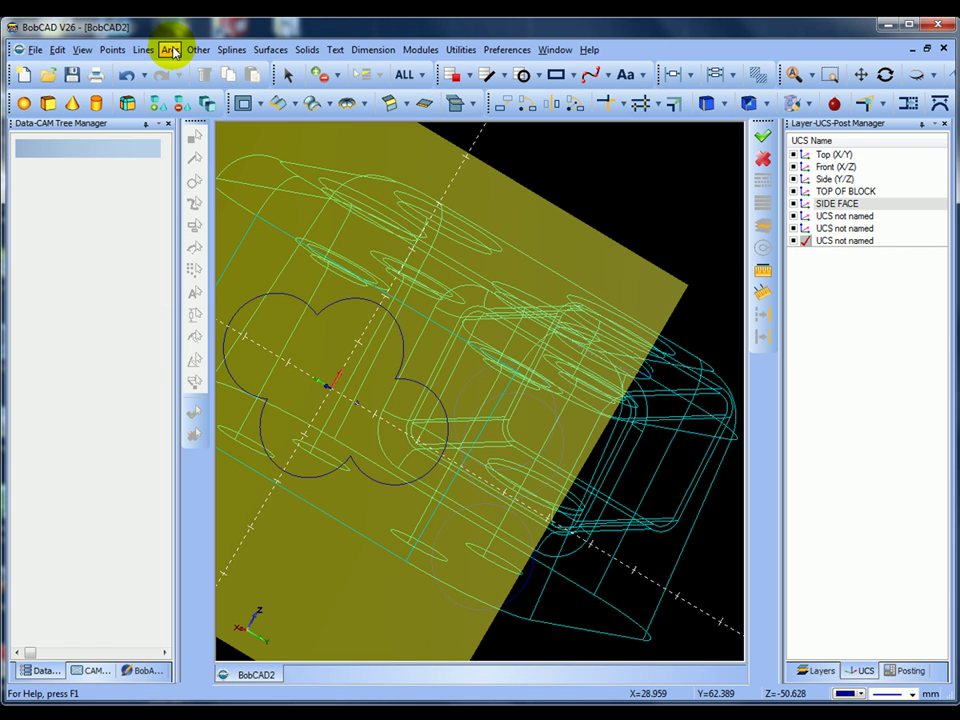
# - Fillet the four inner corners between the lobes of the outline with radius 2 mm and trimming on, and end the command
pyautogui.click(169, 49)
pyautogui.click(195, 116)
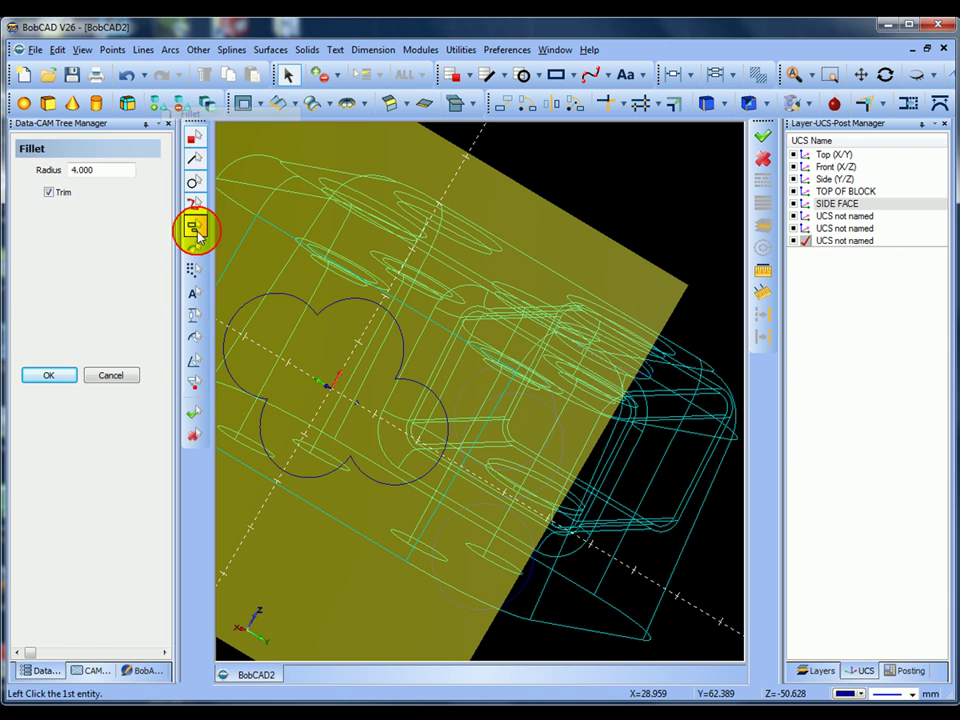
pyautogui.doubleClick(107, 171)
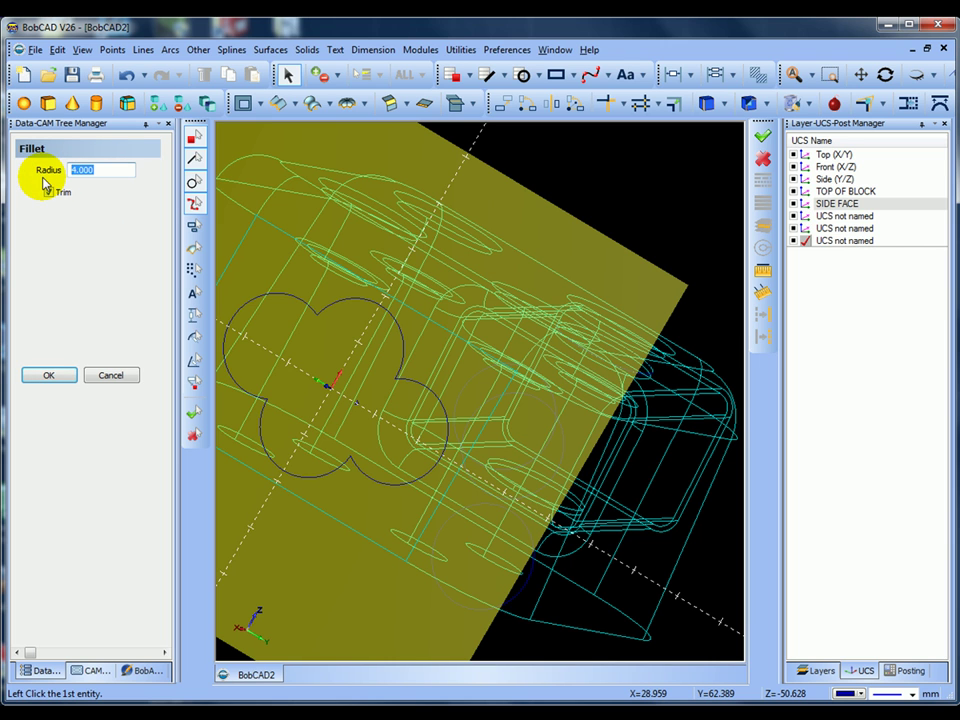
pyautogui.click(310, 317)
pyautogui.click(326, 317)
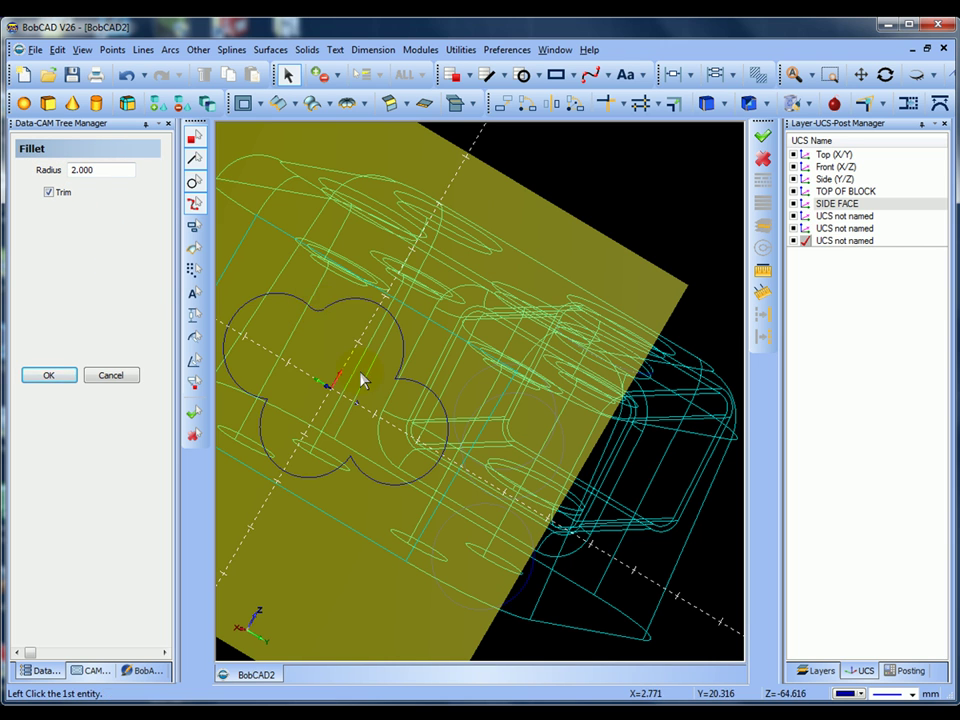
pyautogui.click(404, 372)
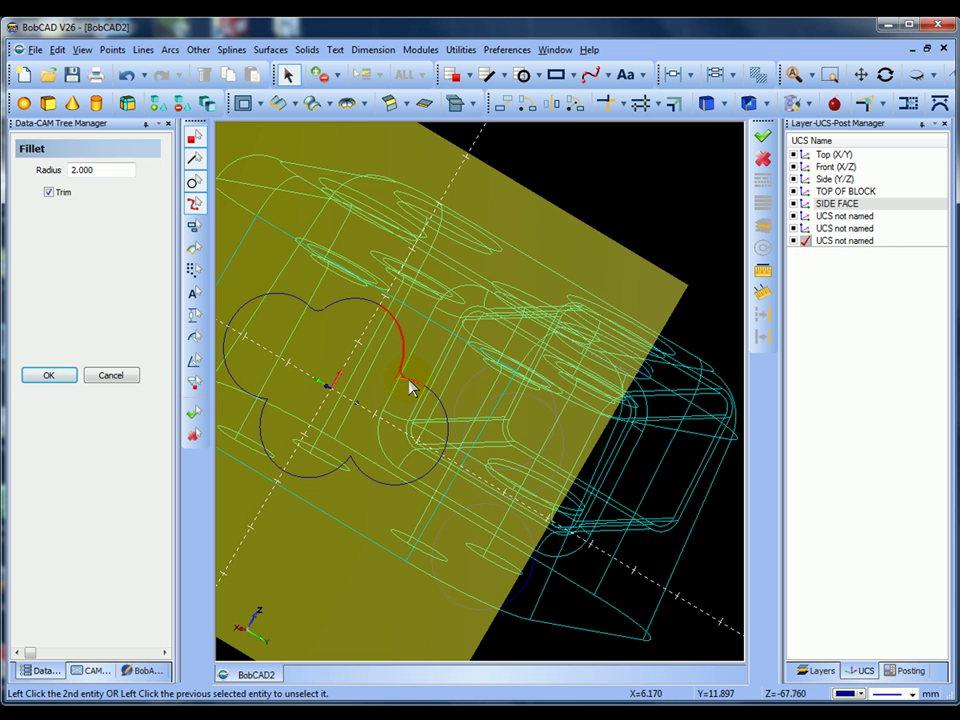
pyautogui.click(414, 392)
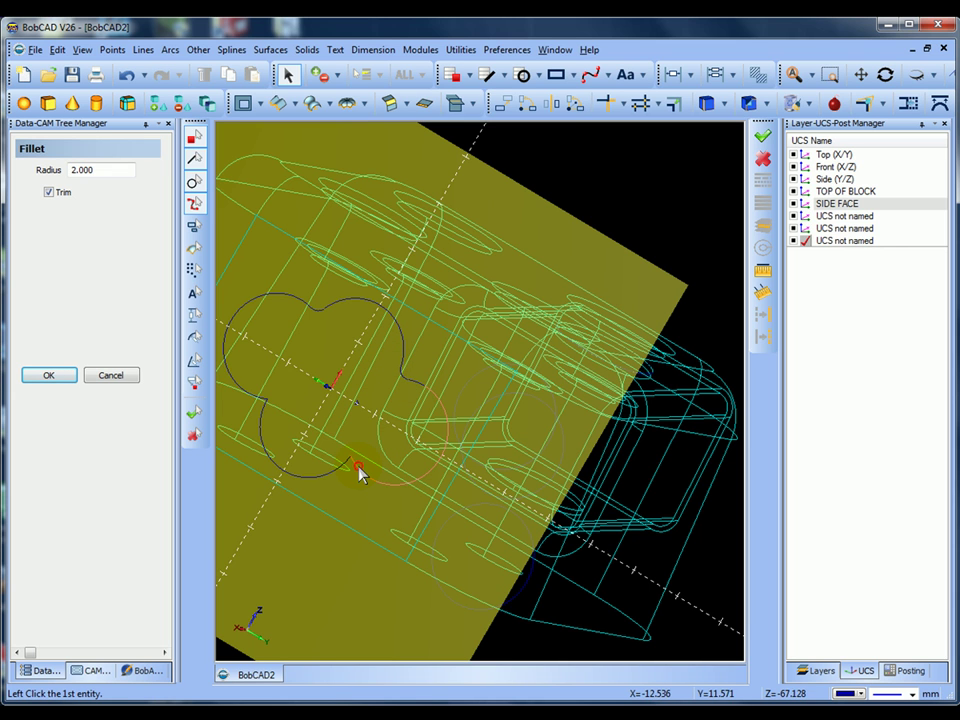
pyautogui.click(348, 472)
pyautogui.click(343, 467)
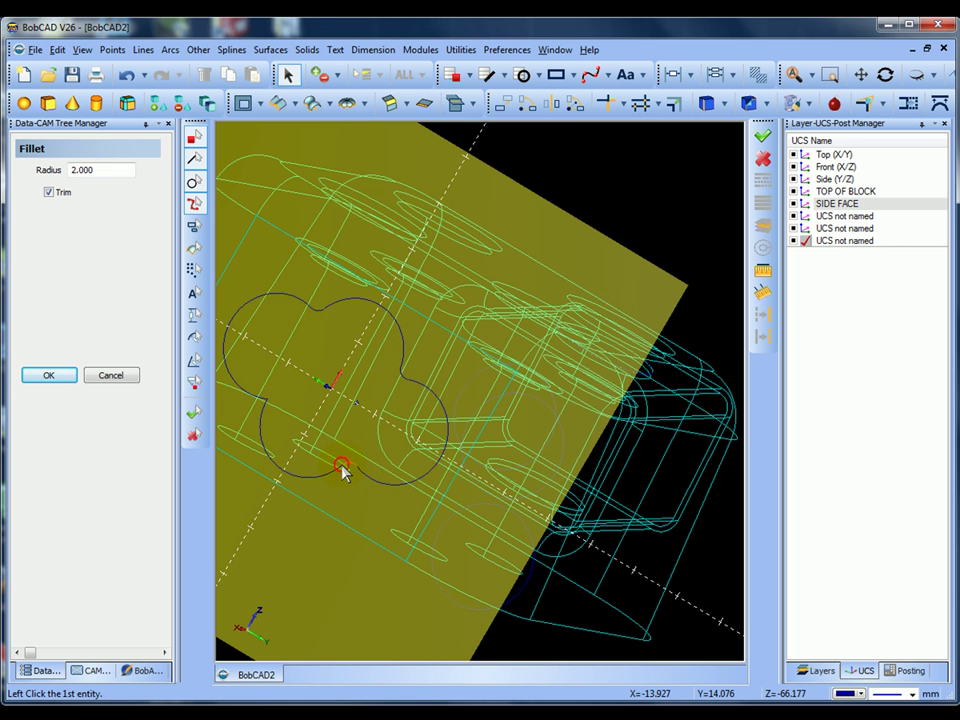
pyautogui.click(265, 420)
pyautogui.click(257, 402)
pyautogui.rightClick(305, 371)
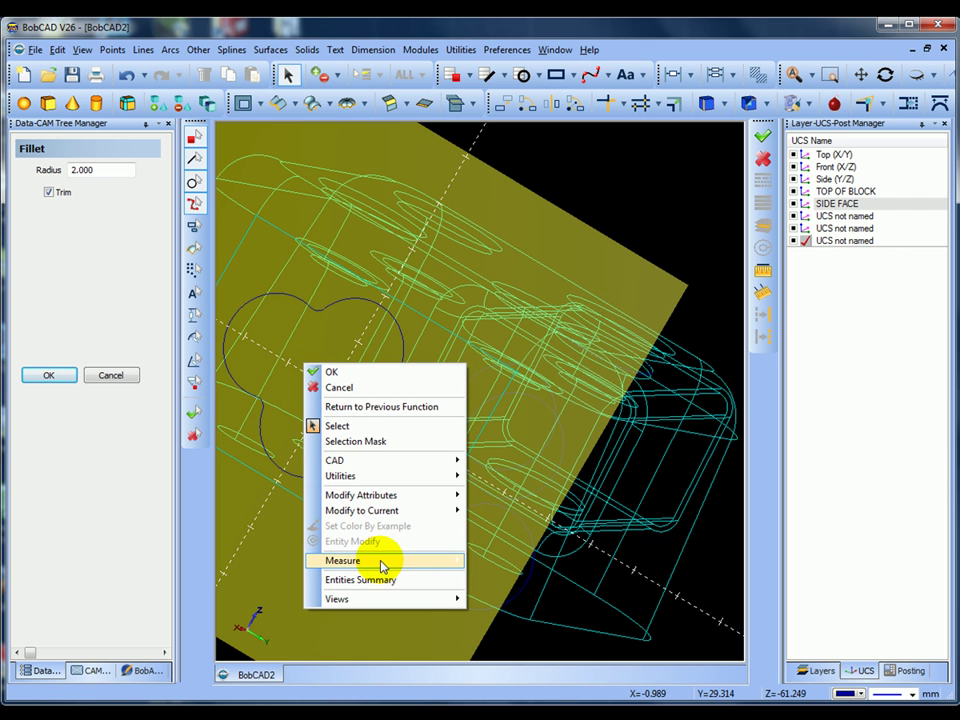
pyautogui.click(339, 388)
pyautogui.moveTo(343, 388); pyautogui.dragTo(367, 407, button='middle')
pyautogui.scroll(-4, 371, 402)
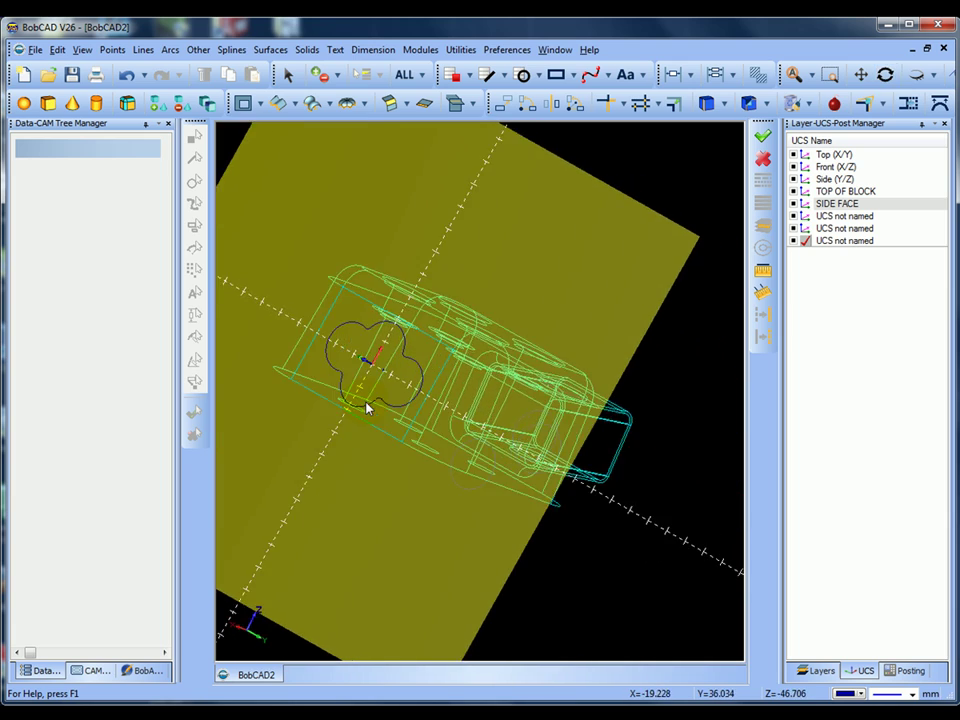
# - Extrude the four-lobed outline 50 mm outward along the Z-axis with caps, end the command, and return the model to shaded display
pyautogui.click(296, 103)
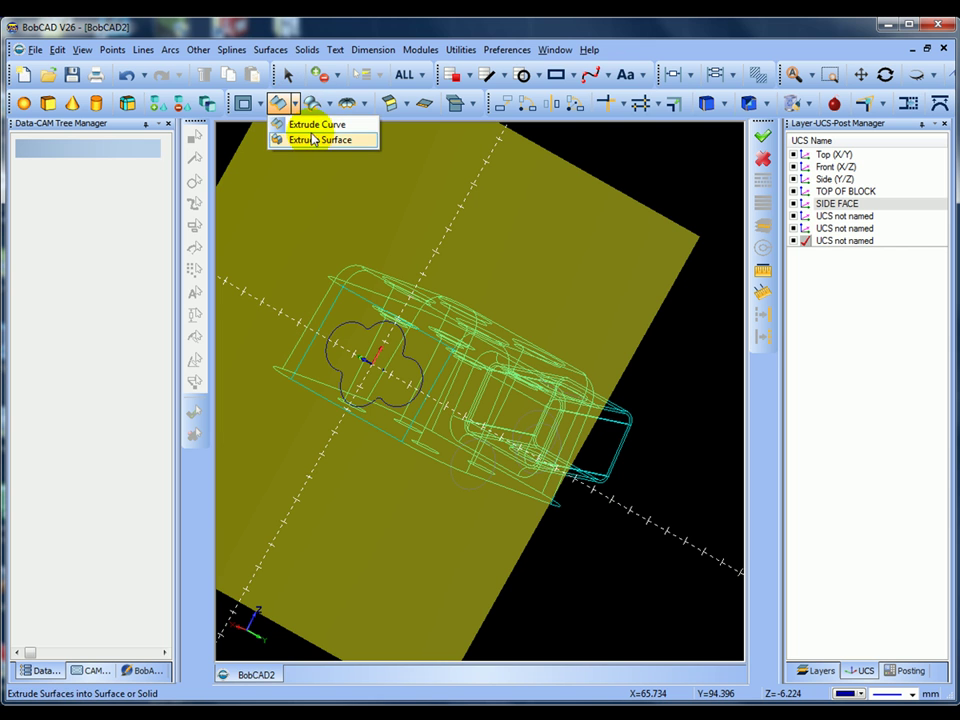
pyautogui.click(314, 124)
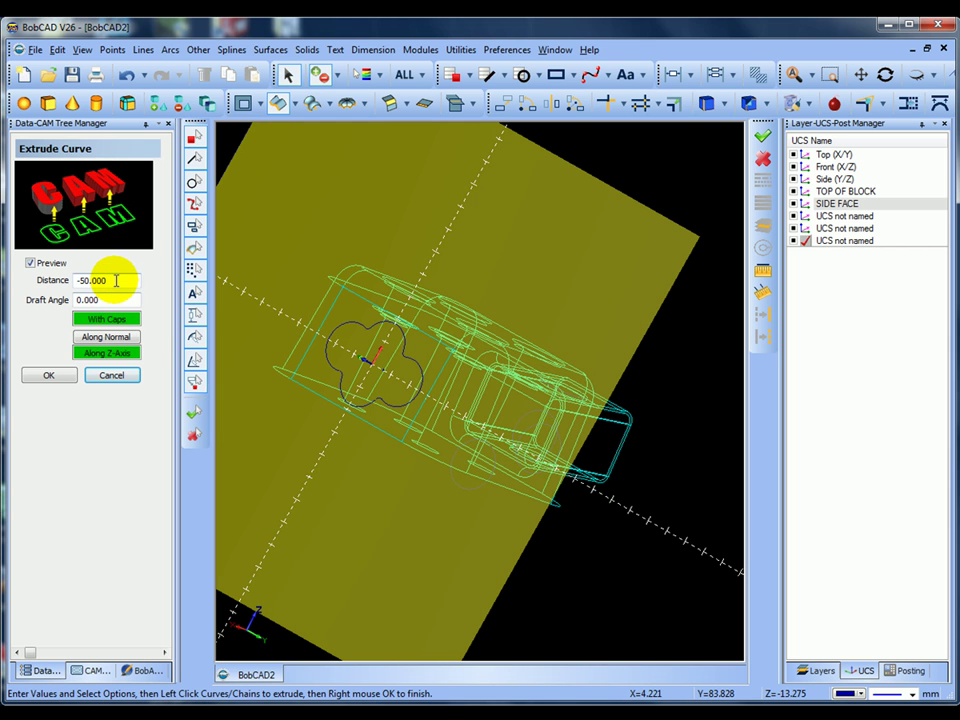
pyautogui.moveTo(118, 280); pyautogui.dragTo(36, 286)
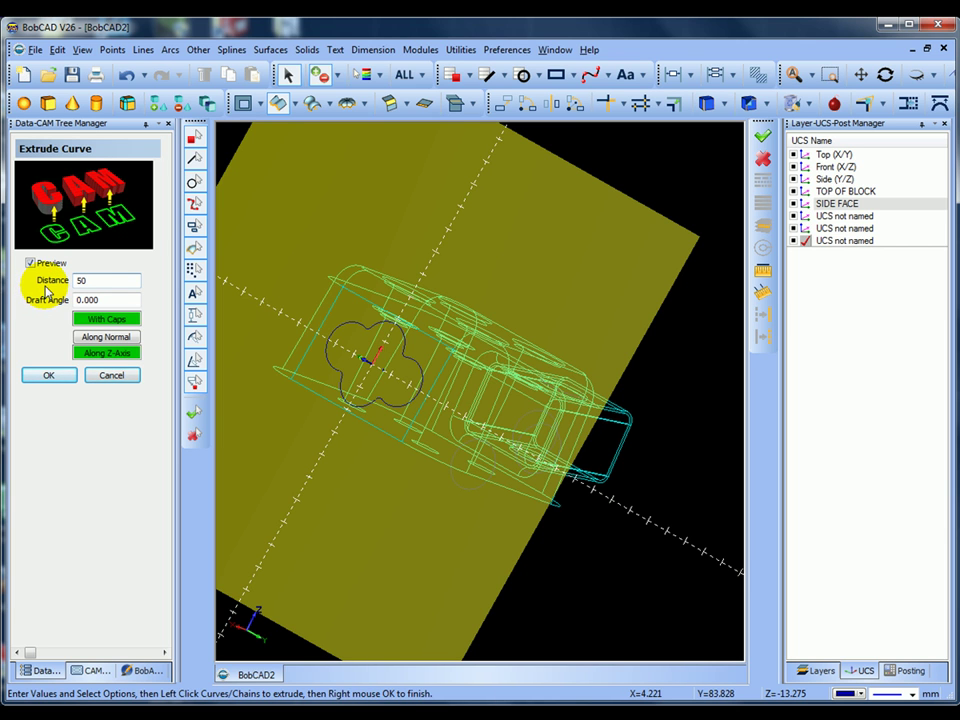
pyautogui.click(48, 375)
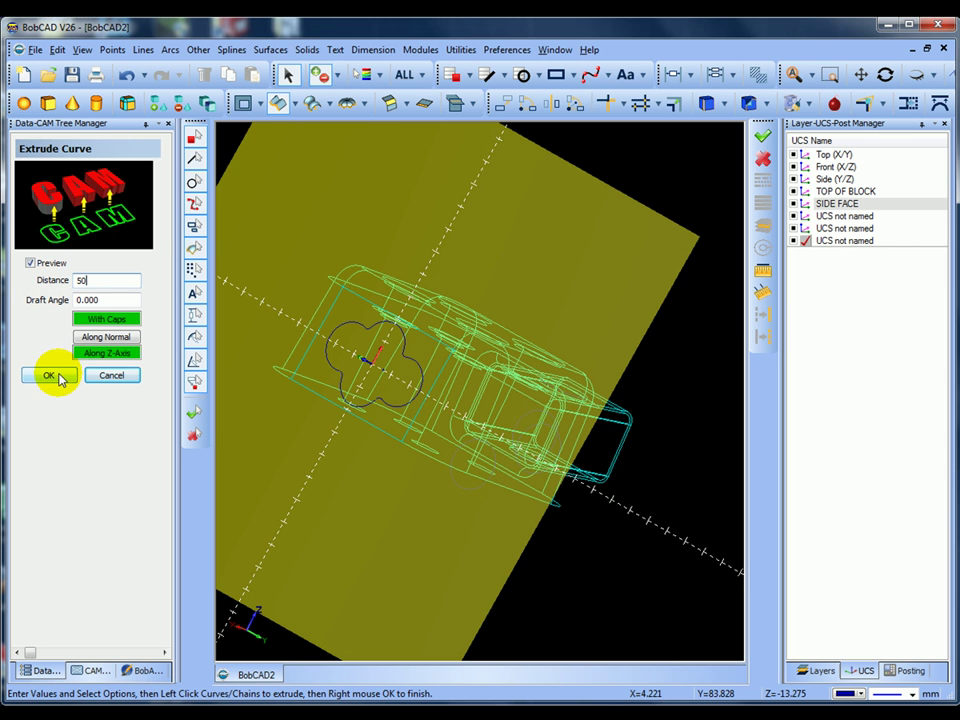
pyautogui.click(349, 331)
pyautogui.rightClick(348, 328)
pyautogui.click(369, 336)
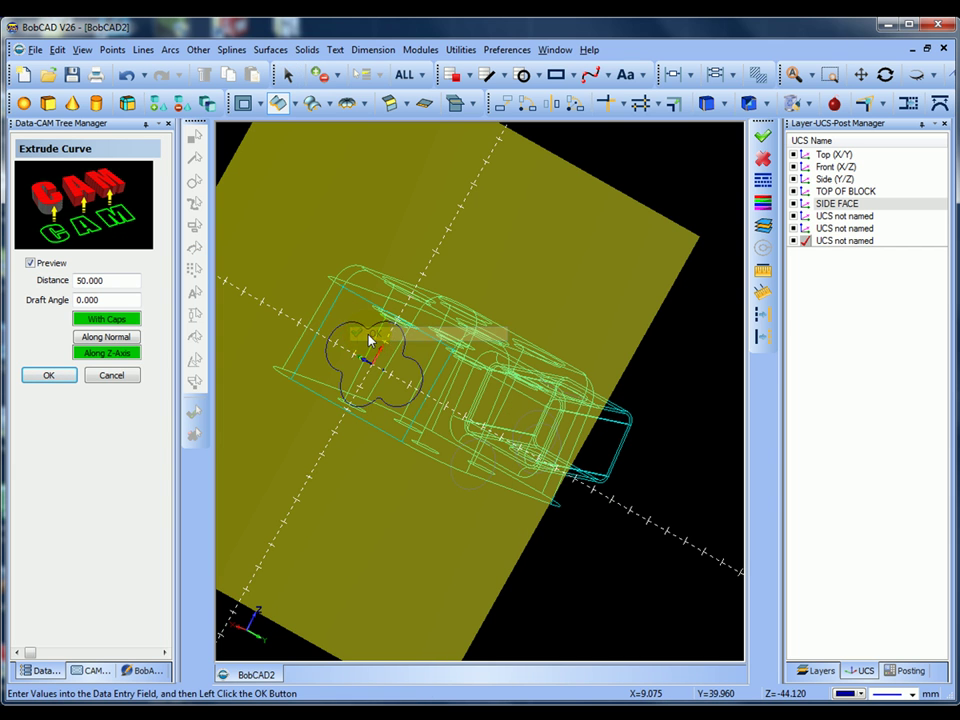
pyautogui.moveTo(319, 346); pyautogui.dragTo(330, 320, button='middle')
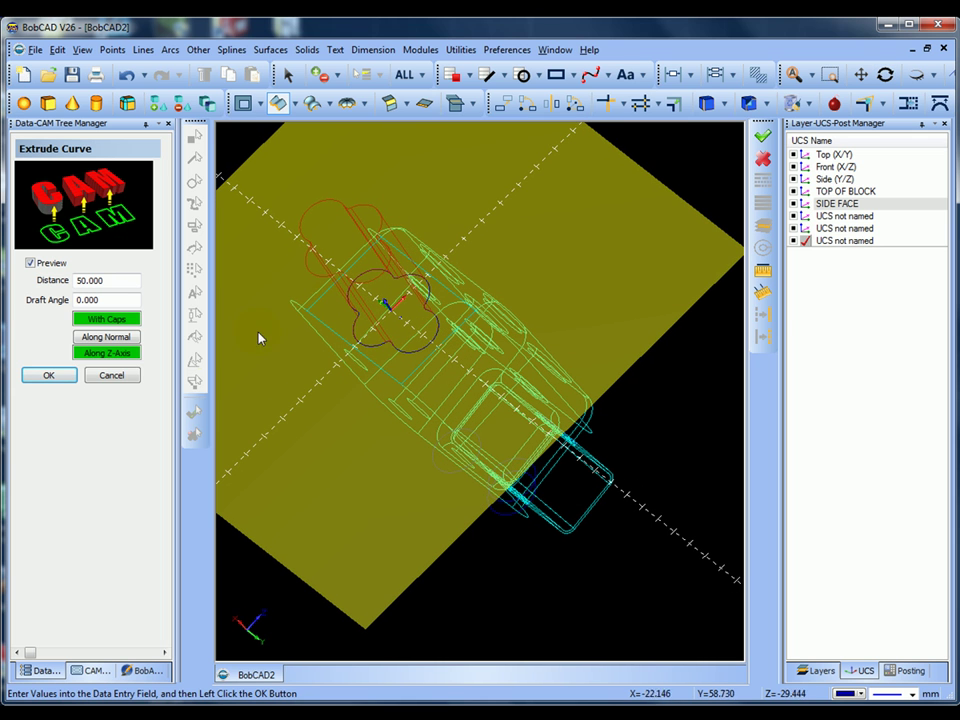
pyautogui.click(63, 379)
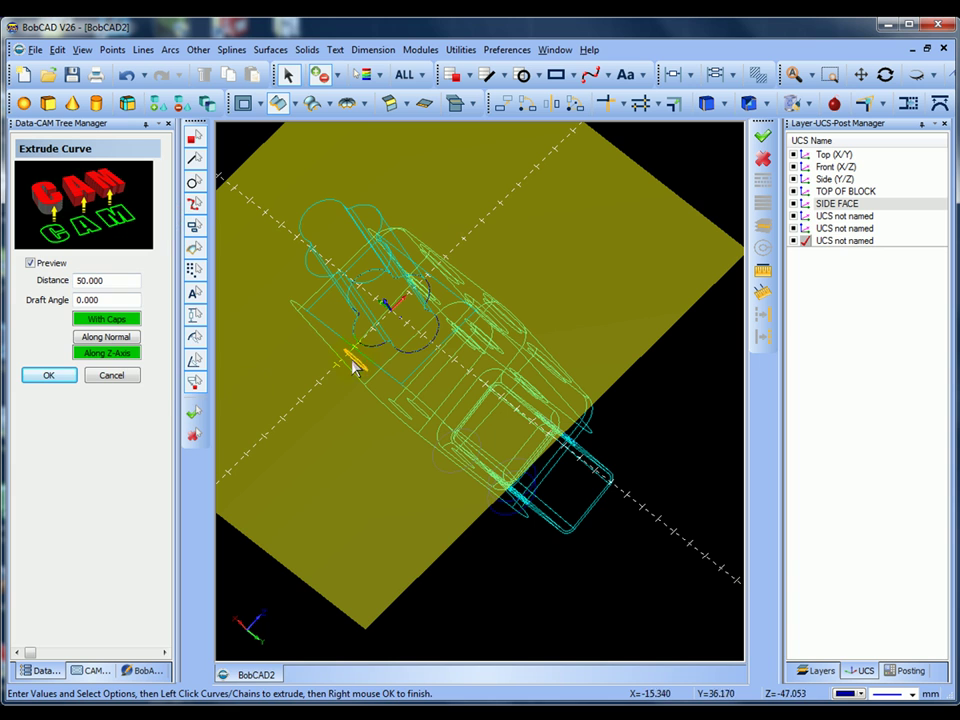
pyautogui.click(126, 377)
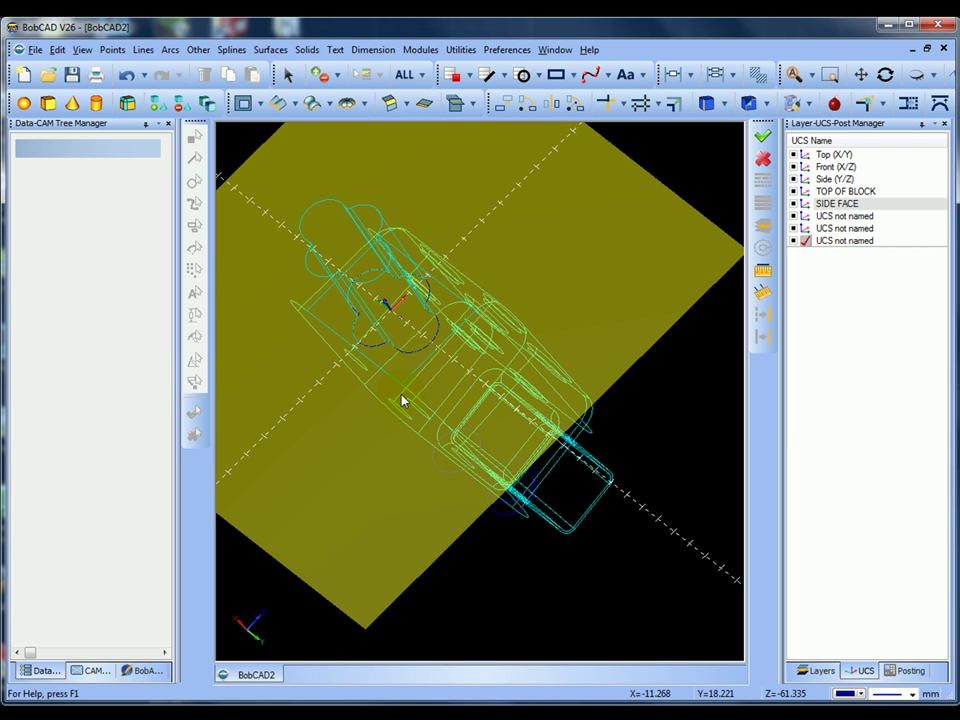
pyautogui.click(592, 477)
pyautogui.moveTo(519, 396)
pyautogui.mouseDown(button='middle')
pyautogui.moveTo(465, 443)
pyautogui.moveTo(402, 424)
pyautogui.moveTo(390, 364)
pyautogui.moveTo(484, 396)
pyautogui.moveTo(456, 422)
pyautogui.moveTo(440, 421)
pyautogui.moveTo(435, 452)
pyautogui.moveTo(461, 422)
pyautogui.moveTo(467, 375)
pyautogui.moveTo(446, 424)
pyautogui.moveTo(450, 444)
pyautogui.moveTo(448, 431)
pyautogui.moveTo(343, 510)
pyautogui.moveTo(352, 512)
pyautogui.mouseUp(button='middle')
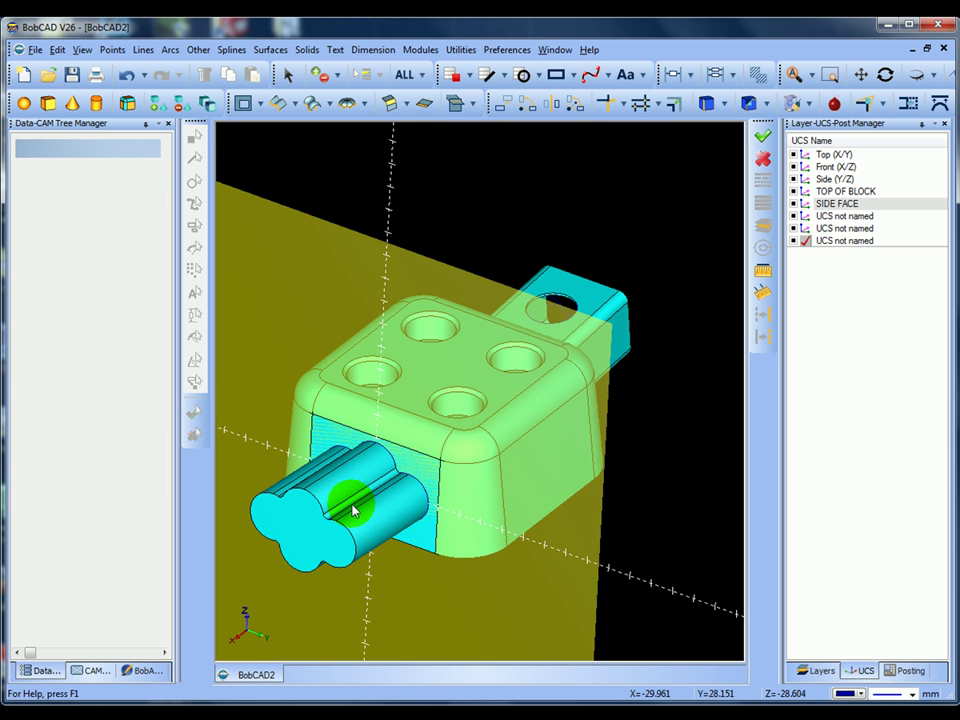
# - Join the block and the four-lobed extrusion into one solid with Solid Boolean Add, and end the command
pyautogui.click(345, 389)
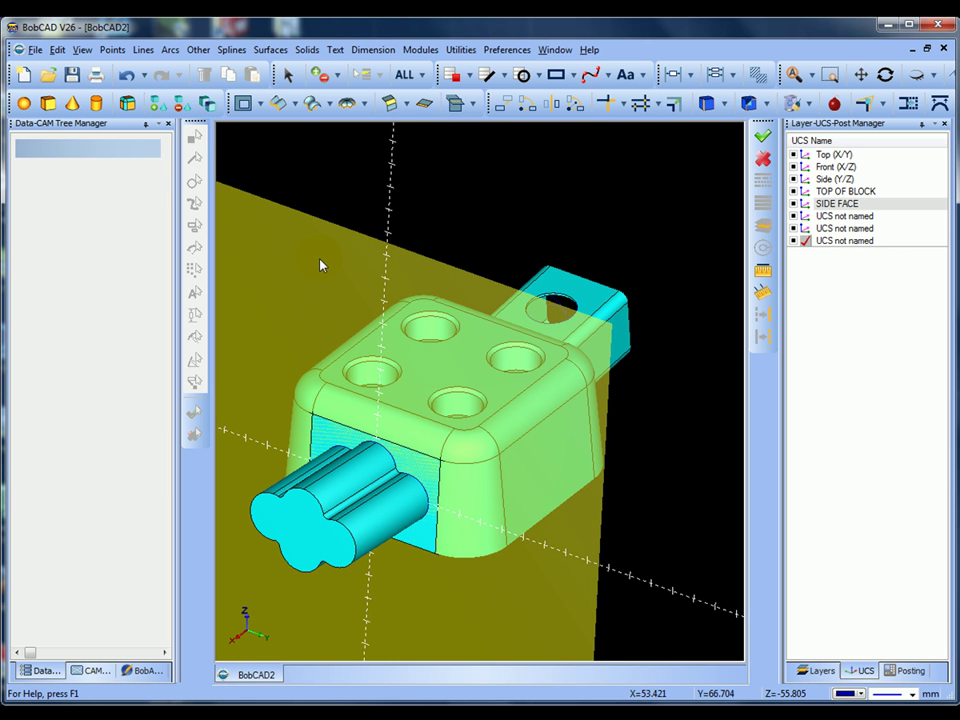
pyautogui.click(280, 103)
pyautogui.click(288, 75)
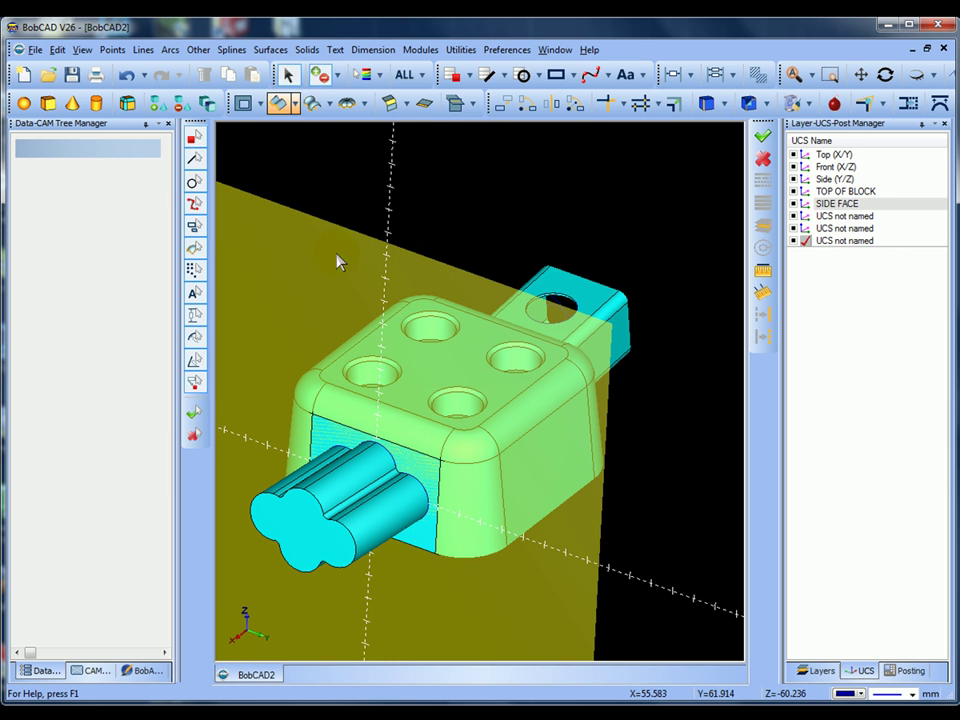
pyautogui.click(340, 460)
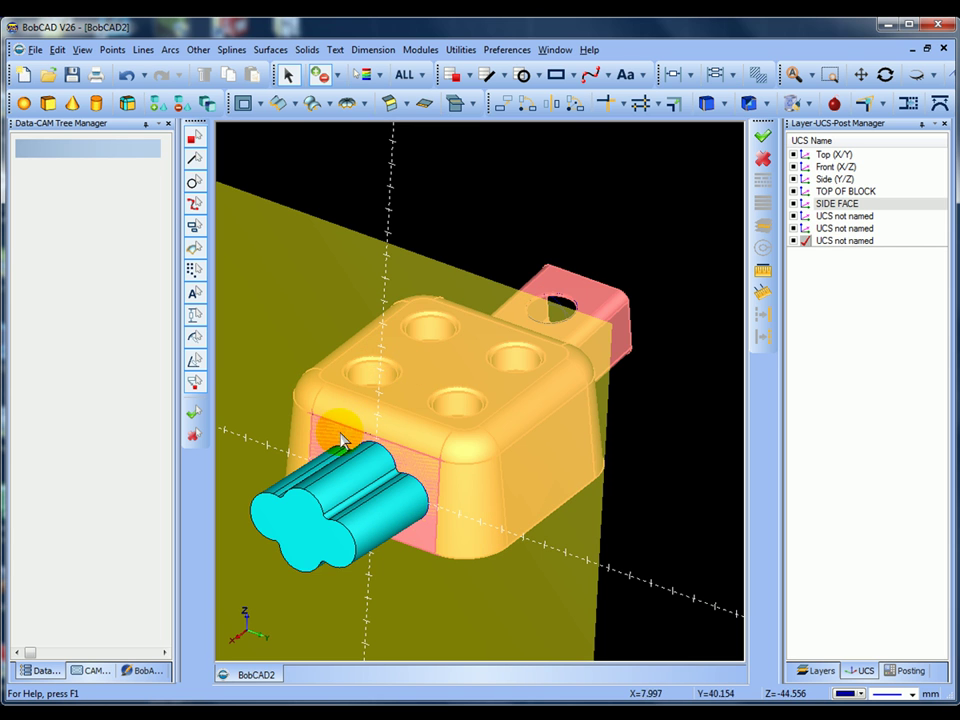
pyautogui.click(307, 50)
pyautogui.click(339, 170)
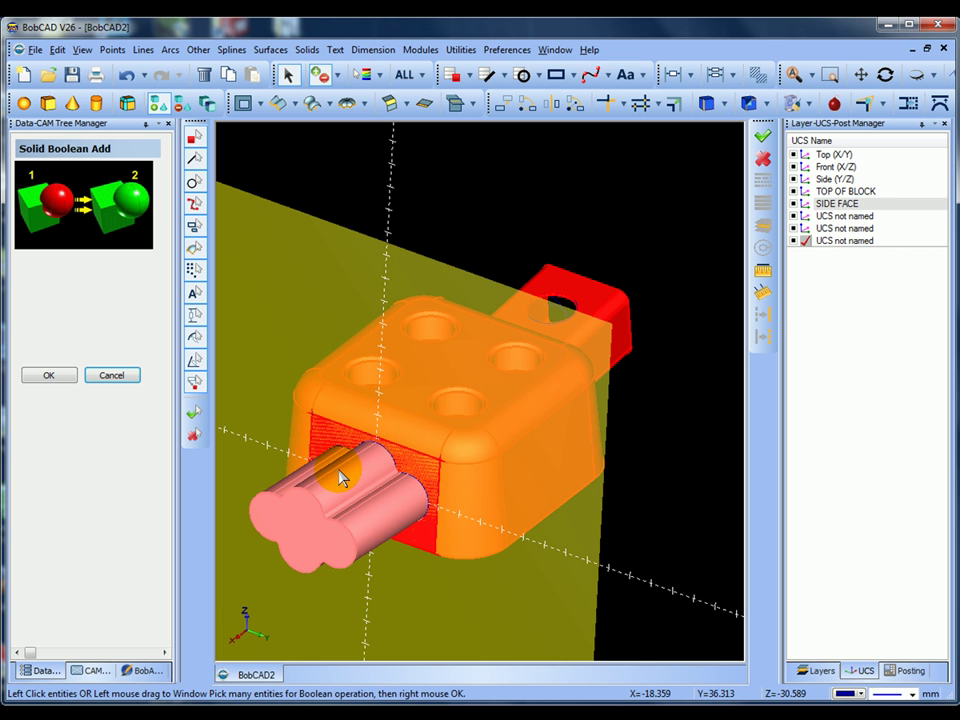
pyautogui.click(339, 474)
pyautogui.rightClick(366, 191)
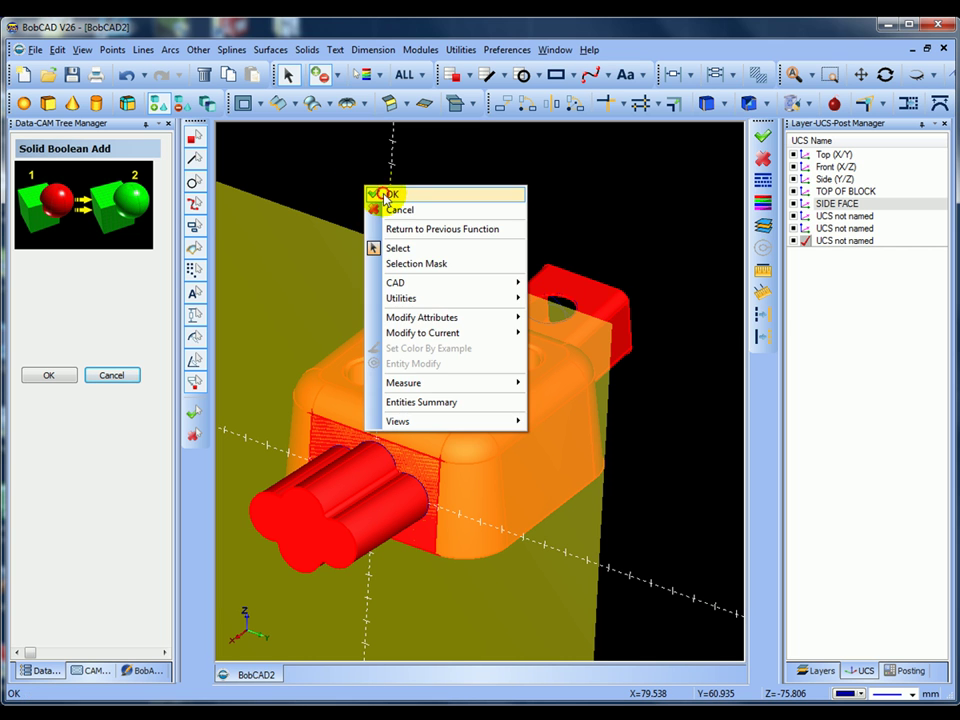
pyautogui.click(388, 195)
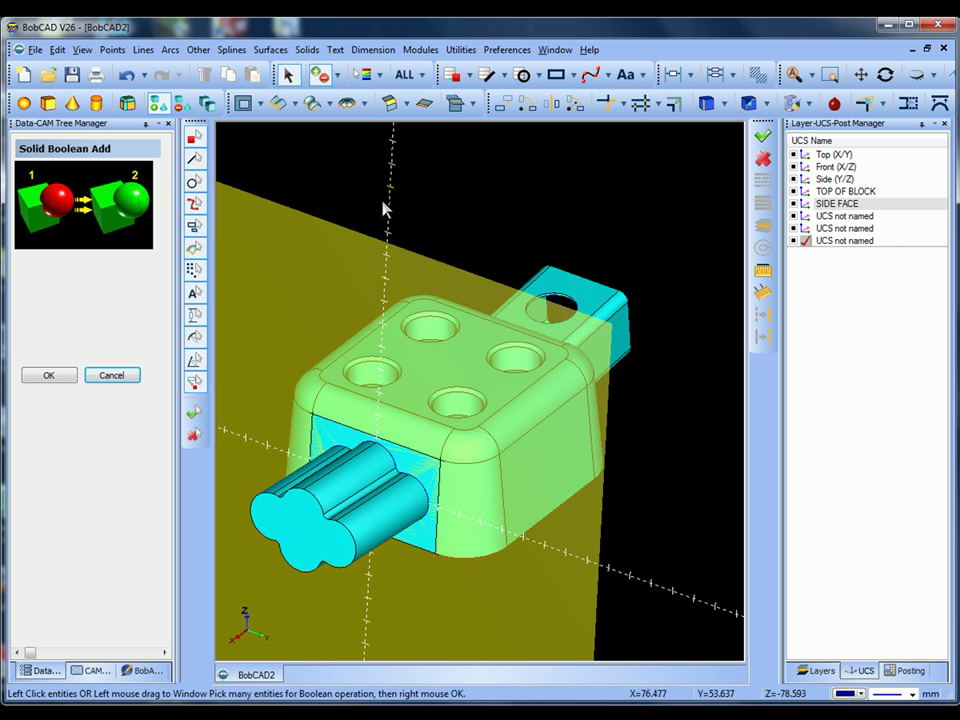
pyautogui.moveTo(386, 208); pyautogui.dragTo(392, 266, button='middle')
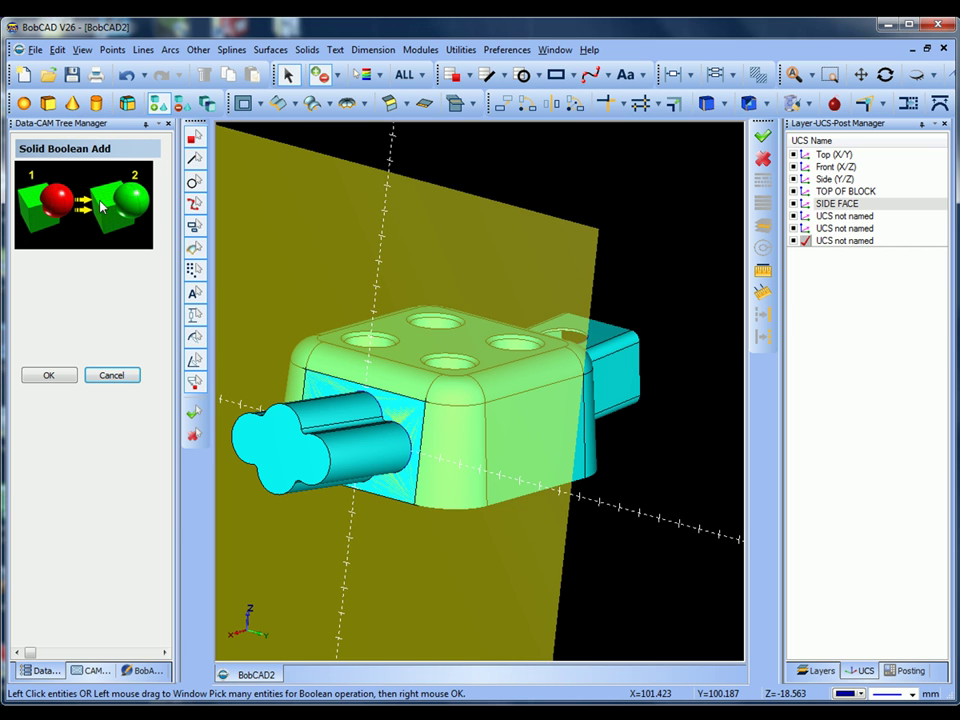
pyautogui.click(111, 375)
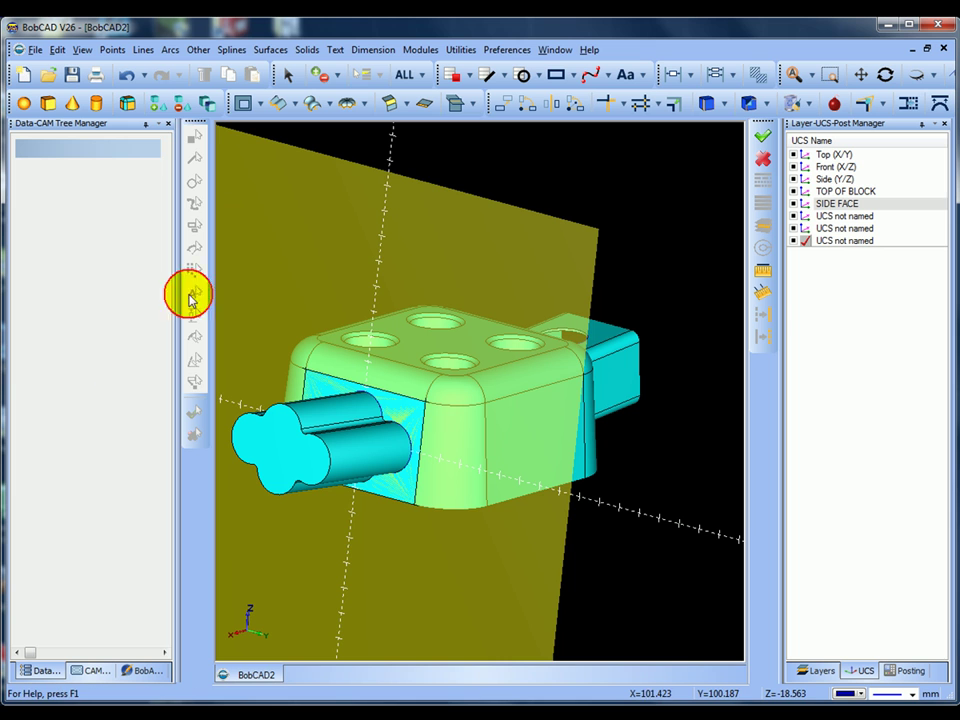
# - Apply a constant 2 mm solid fillet with tangent propagation where the four-lobed boss meets the block's side face, and end the command
pyautogui.click(127, 102)
pyautogui.moveTo(102, 314); pyautogui.dragTo(49, 317)
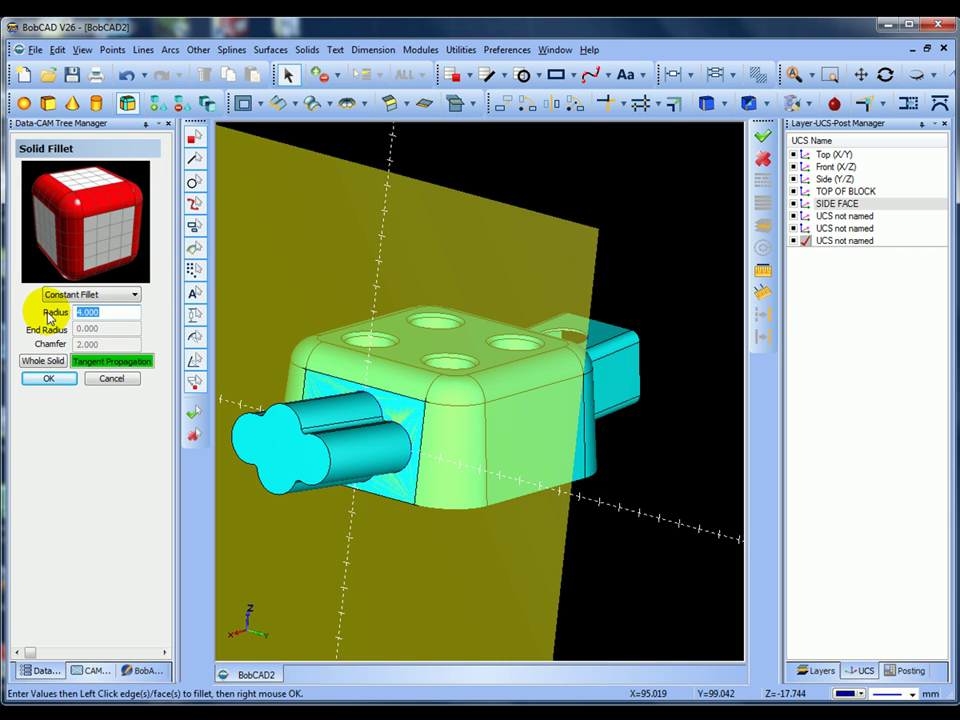
pyautogui.write('2')
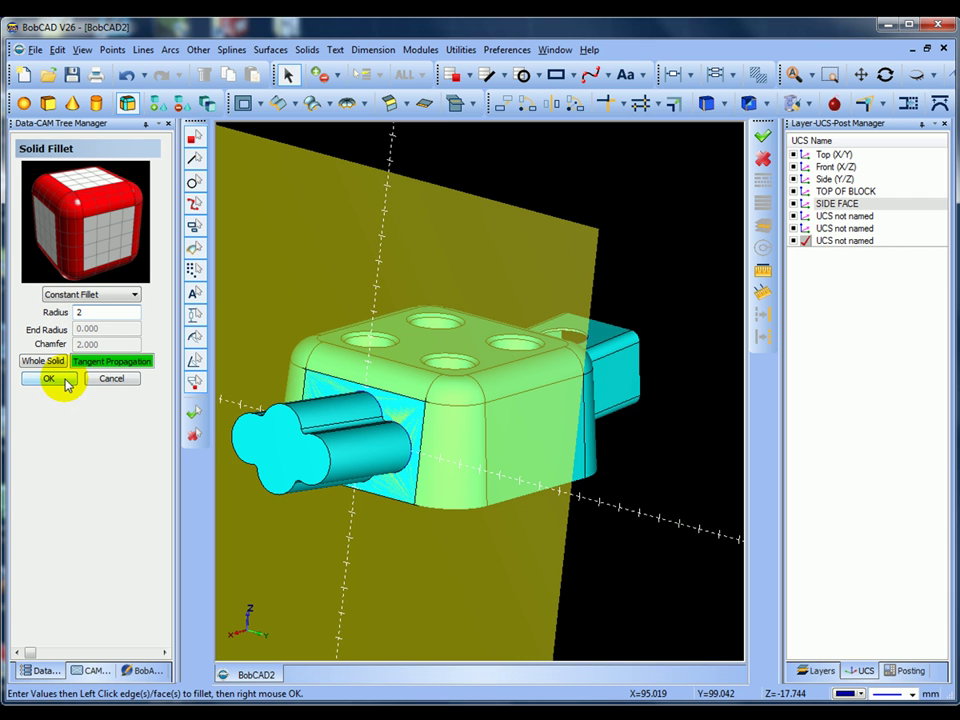
pyautogui.click(383, 414)
pyautogui.rightClick(383, 414)
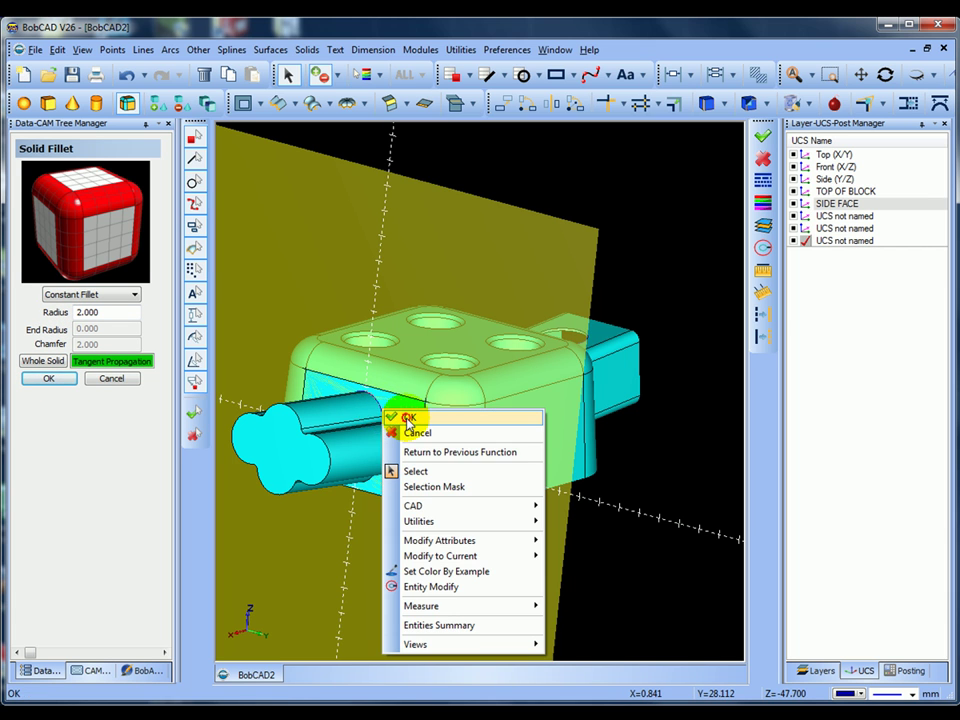
pyautogui.click(400, 417)
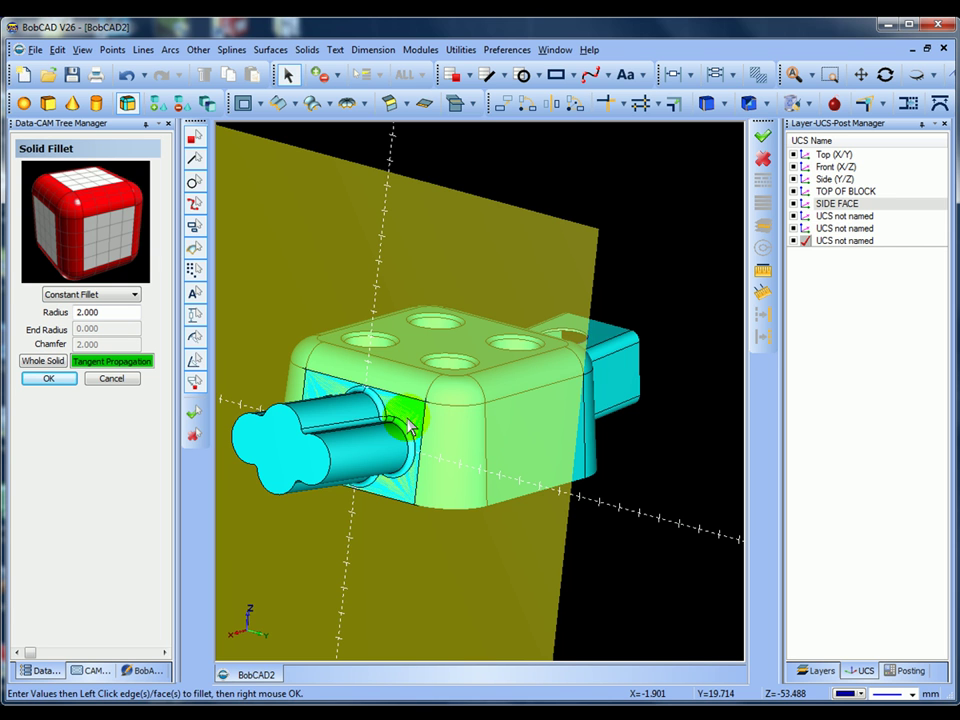
pyautogui.moveTo(410, 418); pyautogui.dragTo(422, 379, button='middle')
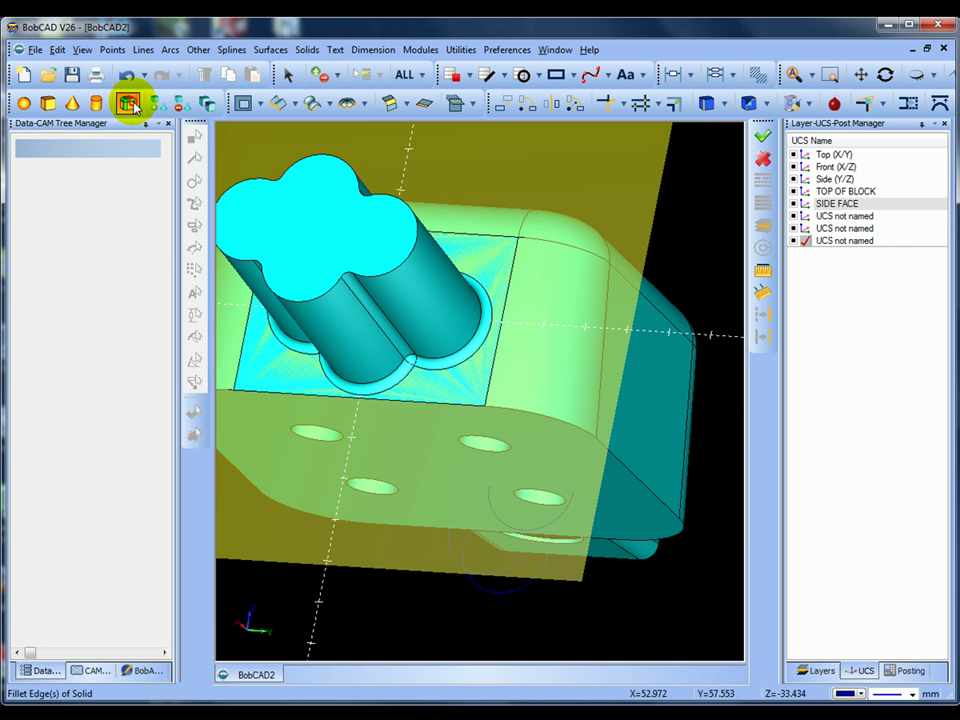
# - Fillet the outer end face of the four-lobed boss with a constant 2 mm radius
pyautogui.click(127, 103)
pyautogui.click(48, 380)
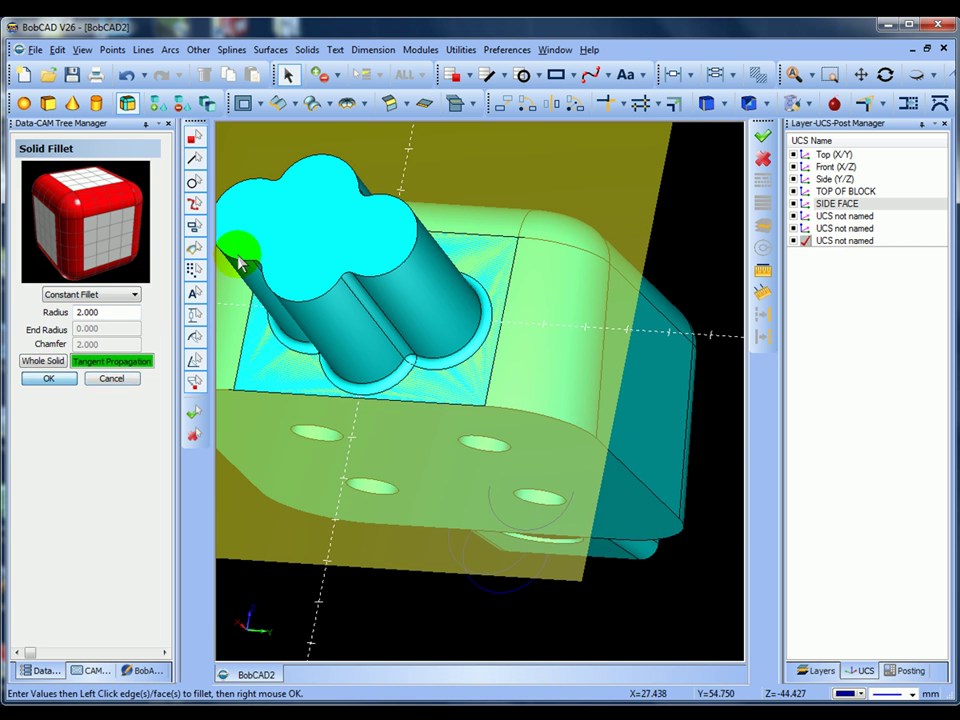
pyautogui.moveTo(333, 234); pyautogui.dragTo(321, 317, button='middle')
pyautogui.click(329, 377)
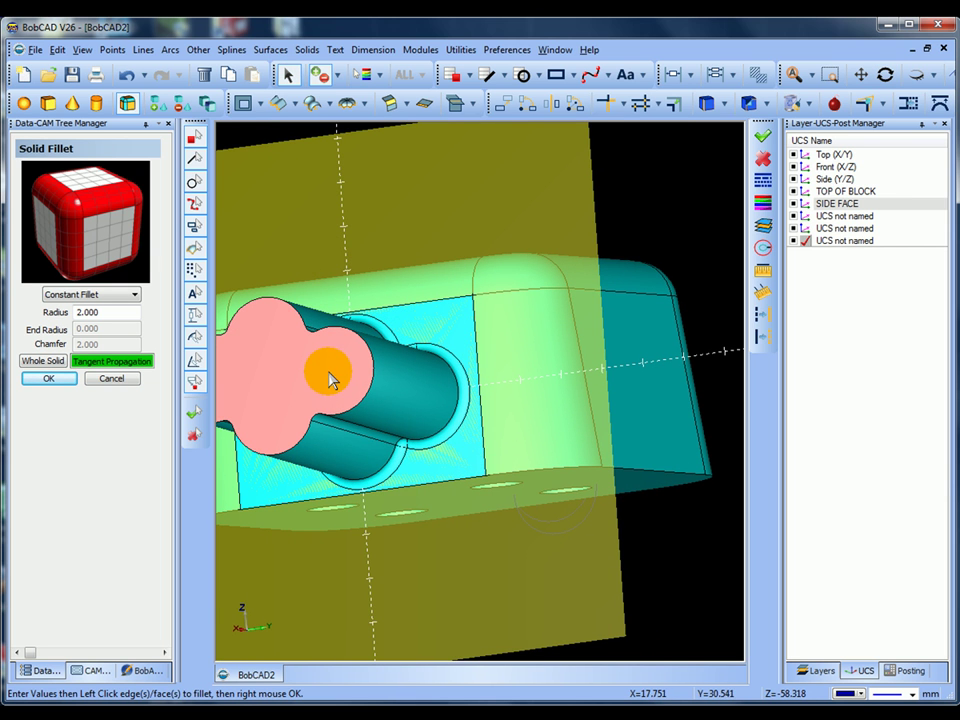
pyautogui.rightClick(329, 370)
pyautogui.click(358, 377)
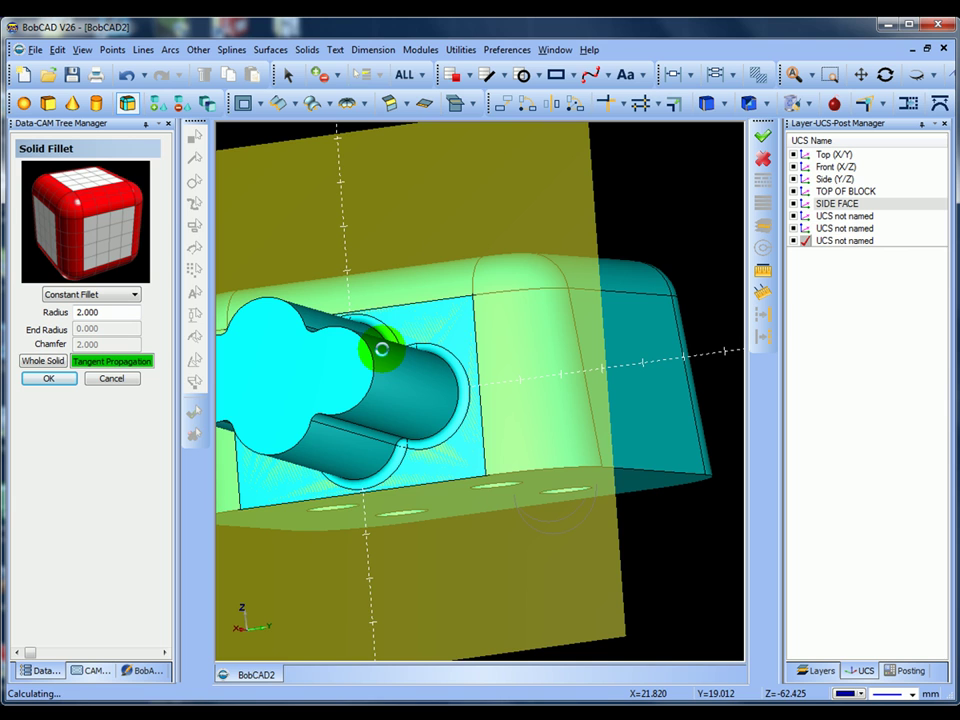
pyautogui.moveTo(386, 354); pyautogui.dragTo(310, 276, button='middle')
pyautogui.scroll(-5, 369, 261)
pyautogui.moveTo(438, 382); pyautogui.dragTo(395, 321, button='middle')
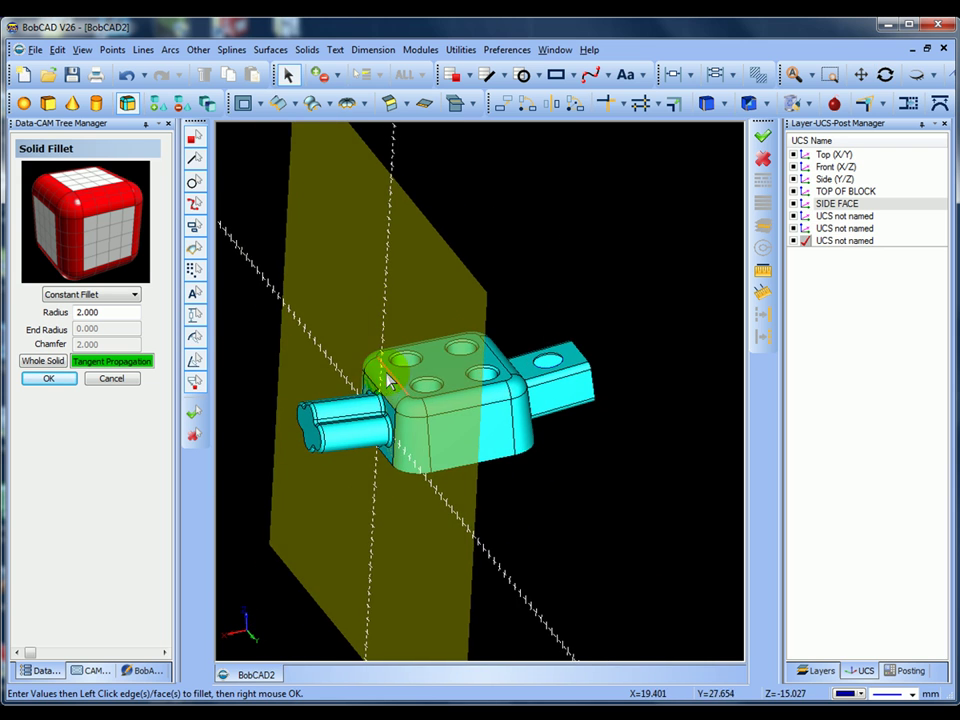
pyautogui.moveTo(388, 380); pyautogui.dragTo(368, 358, button='middle')
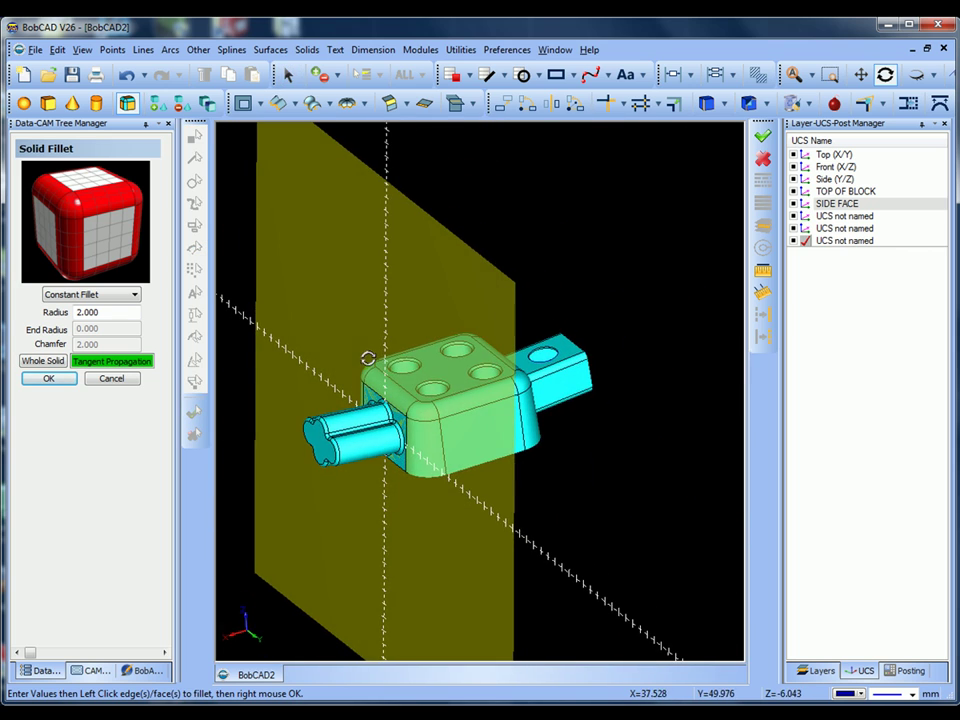